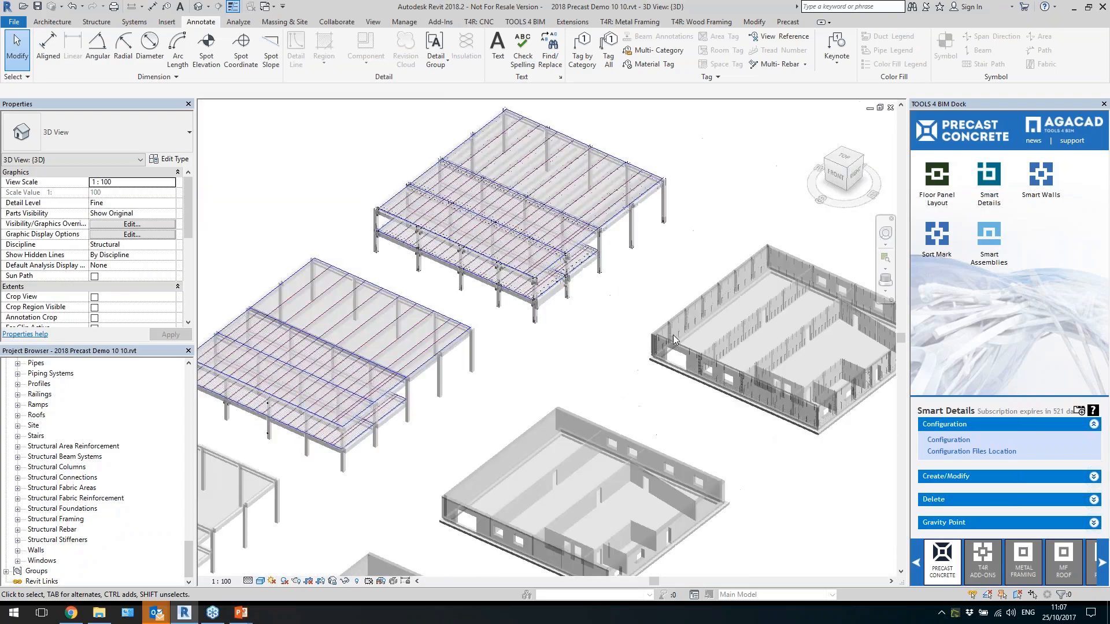
Examine the column and corbel connections on the detailed precast frame, and compare them with the neighbouring frame that has no details
{"action": "scroll", "coordinate": [763, 399], "scroll_direction": "up", "scroll_amount": 8}
{"action": "scroll", "coordinate": [763, 399], "scroll_direction": "up", "scroll_amount": 5}
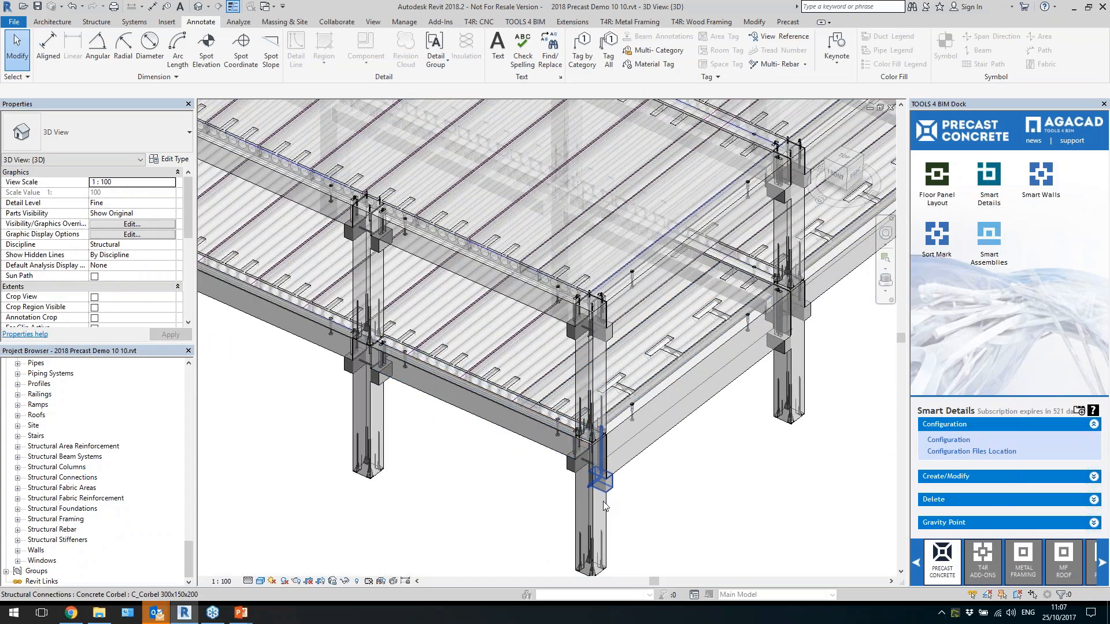
{"action": "scroll", "coordinate": [714, 298], "scroll_direction": "down", "scroll_amount": 5}
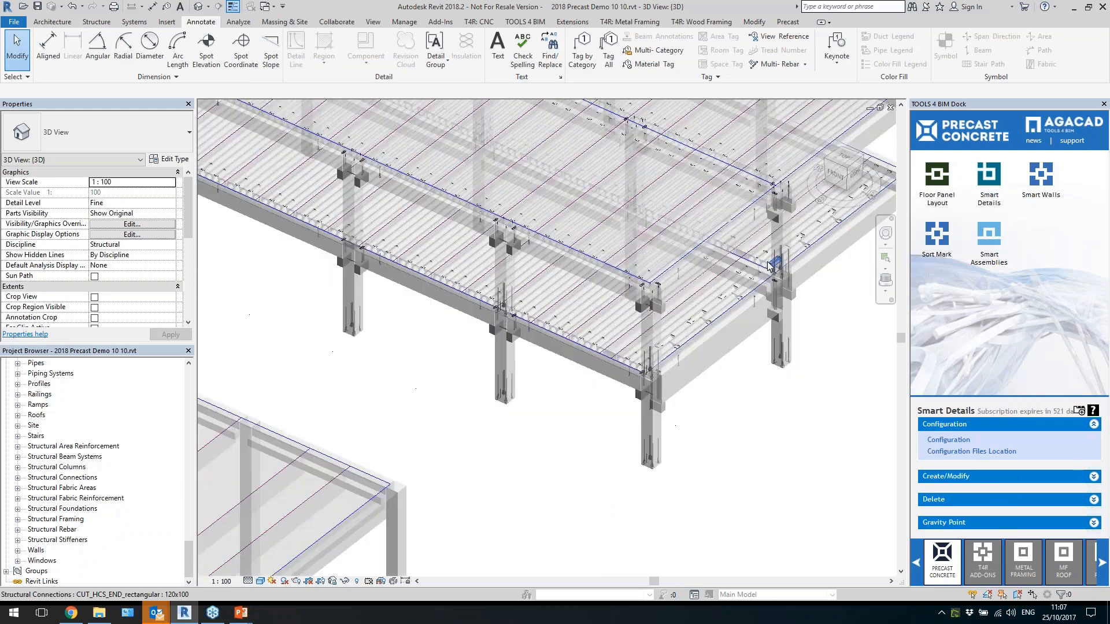
{"action": "scroll", "coordinate": [486, 485], "scroll_direction": "up", "scroll_amount": 3}
{"action": "scroll", "coordinate": [488, 485], "scroll_direction": "up", "scroll_amount": 2}
{"action": "scroll", "coordinate": [556, 519], "scroll_direction": "up", "scroll_amount": 3}
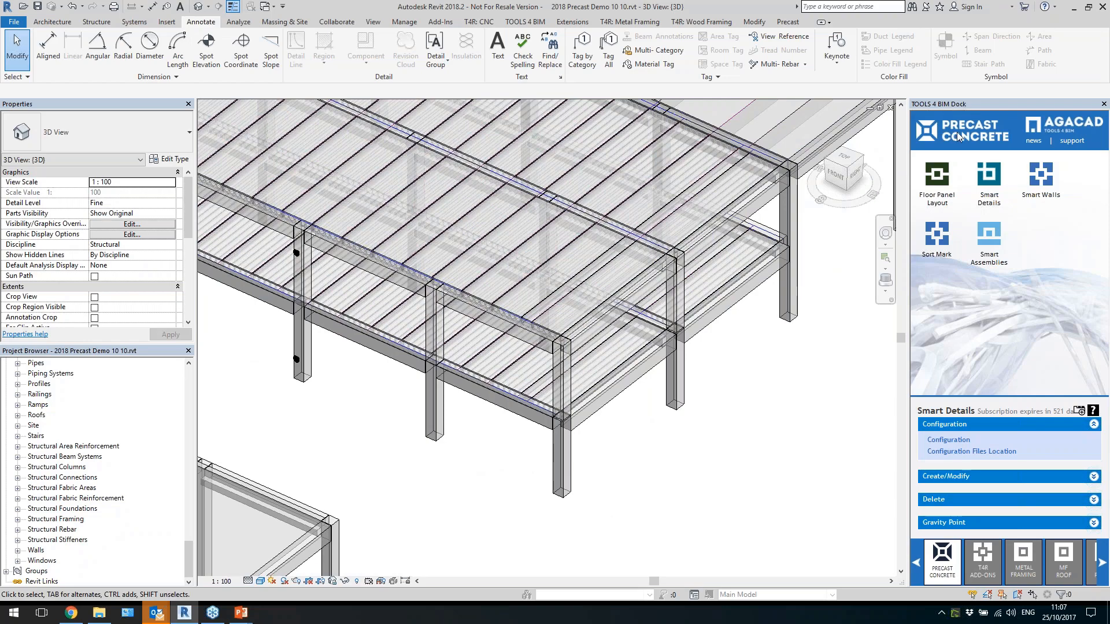
{"action": "scroll", "coordinate": [753, 431], "scroll_direction": "down", "scroll_amount": 2}
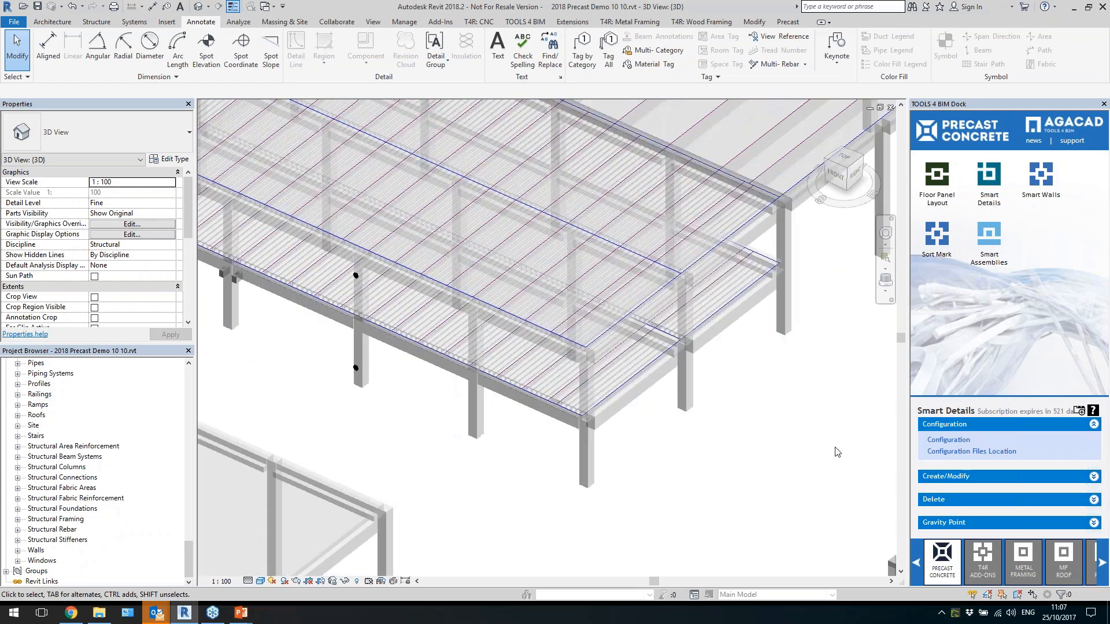
Check the Metal Framing tool set, return to the Precast Concrete tools and open Smart Details
{"action": "left_click", "coordinate": [982, 558]}
{"action": "left_click", "coordinate": [1025, 572]}
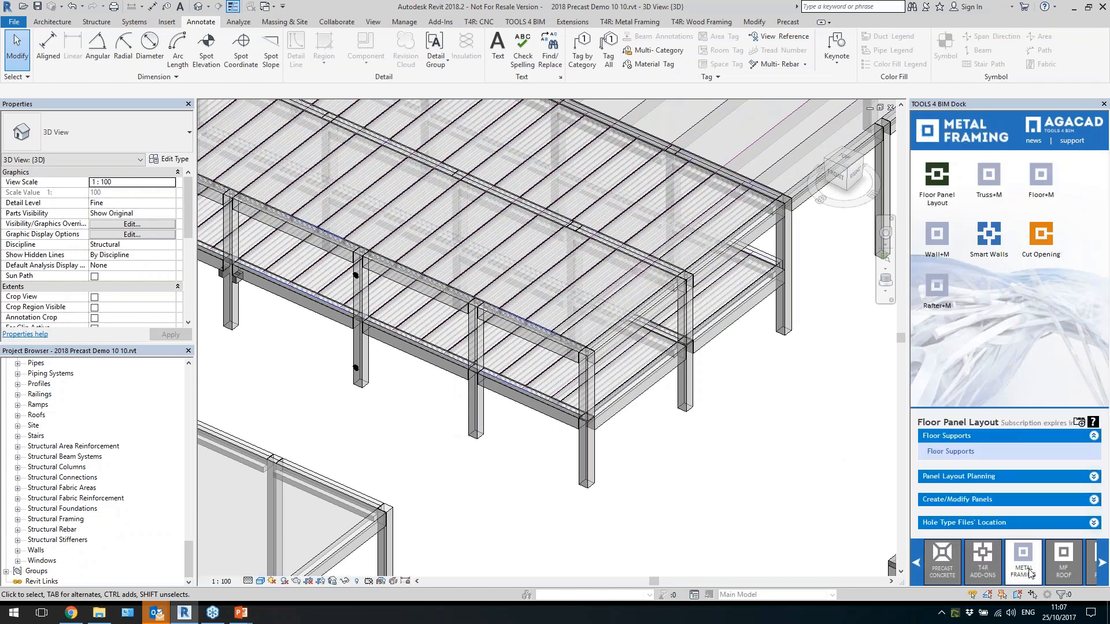
{"action": "left_click", "coordinate": [951, 583]}
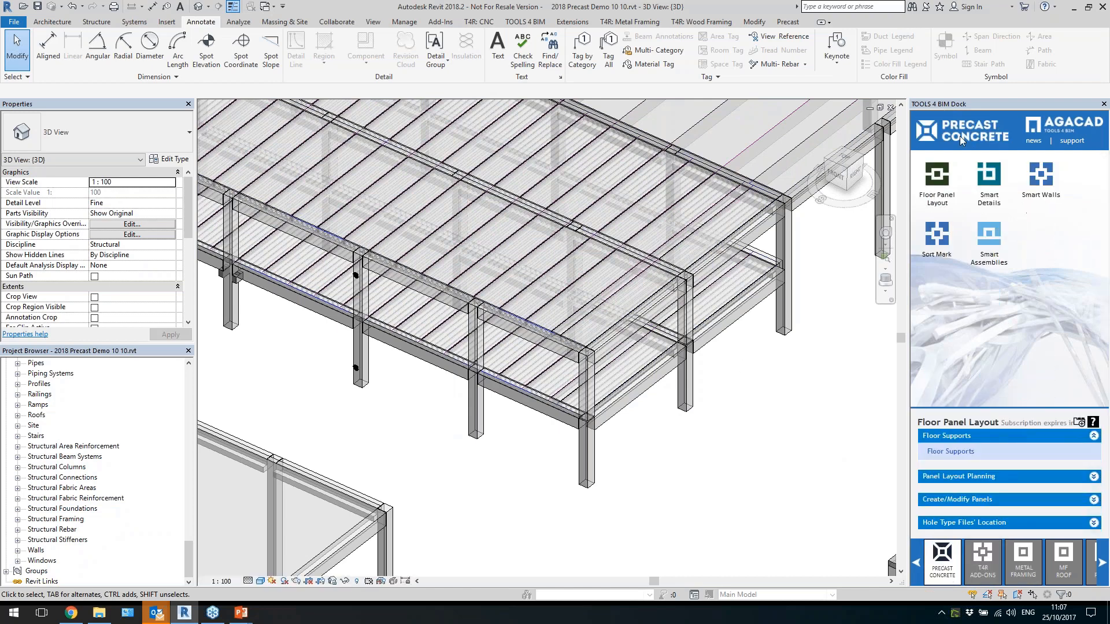
{"action": "left_click", "coordinate": [989, 177]}
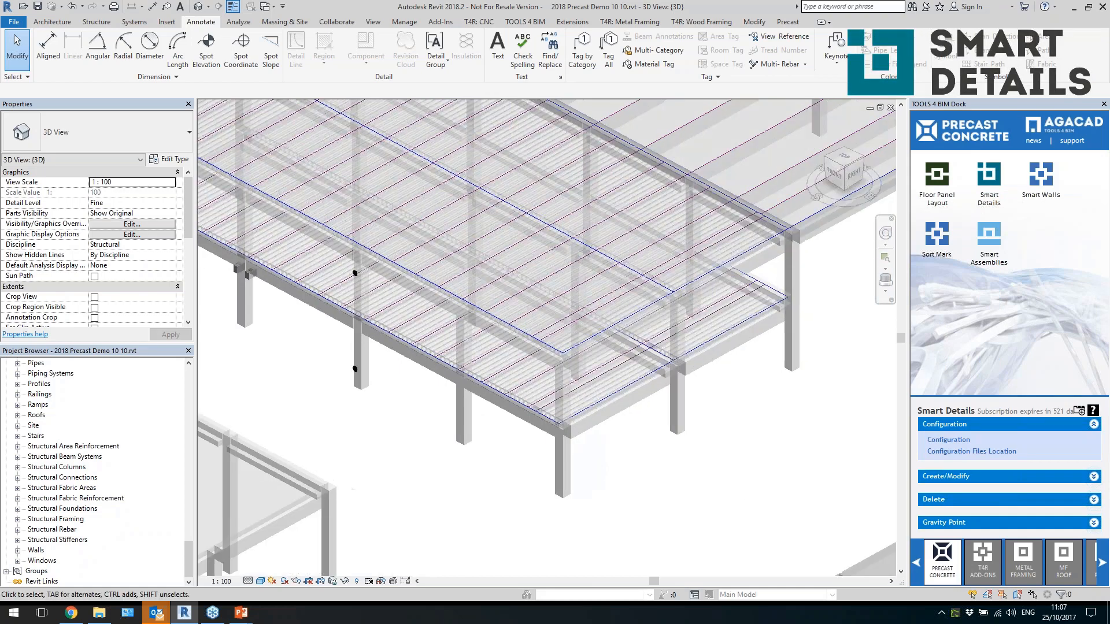
Select the end bays of the undetailed frame and filter the selection to structural columns and primary structural framing
{"action": "middle_click_drag", "start_coordinate": [725, 486], "coordinate": [785, 526], "text": "shift"}
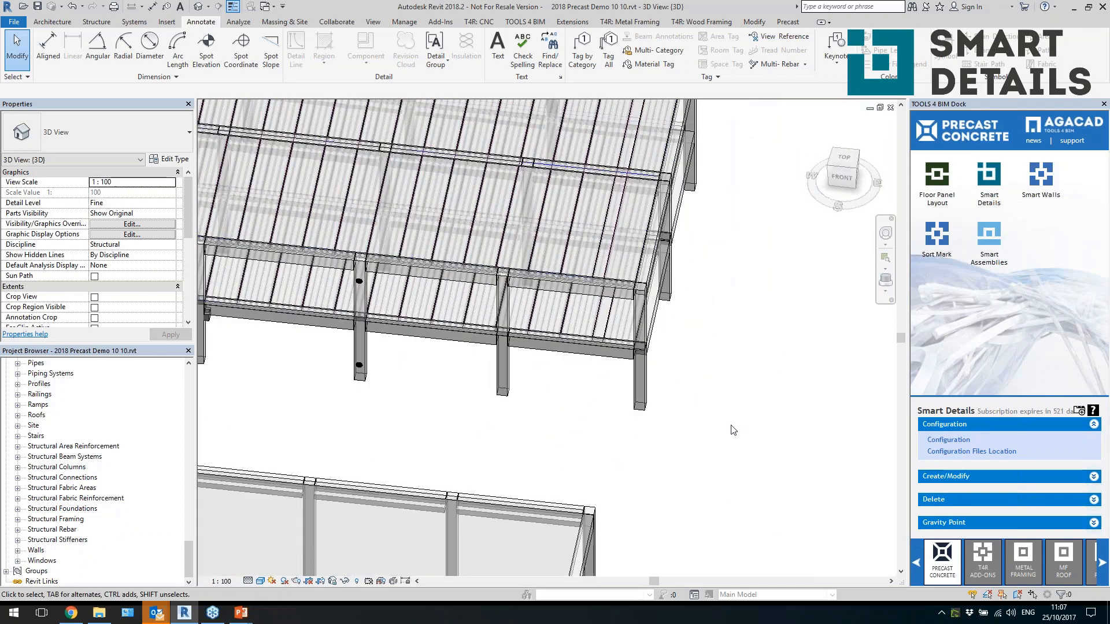
{"action": "left_click_drag", "start_coordinate": [715, 417], "coordinate": [473, 166]}
{"action": "middle_click_drag", "start_coordinate": [613, 231], "coordinate": [573, 246], "text": "shift"}
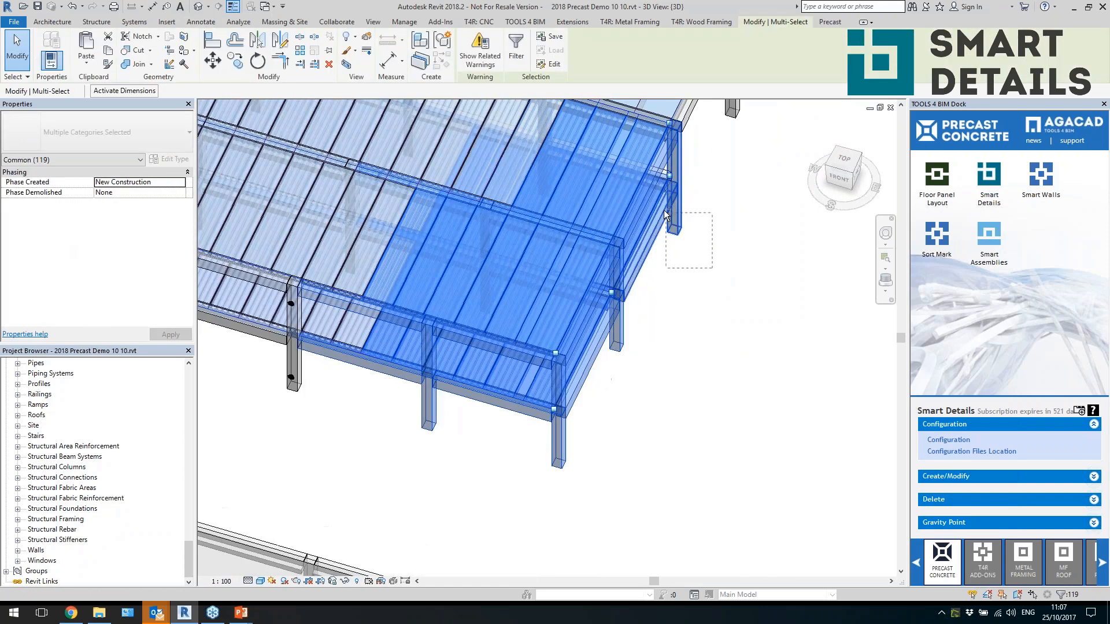
{"action": "left_click", "coordinate": [516, 46]}
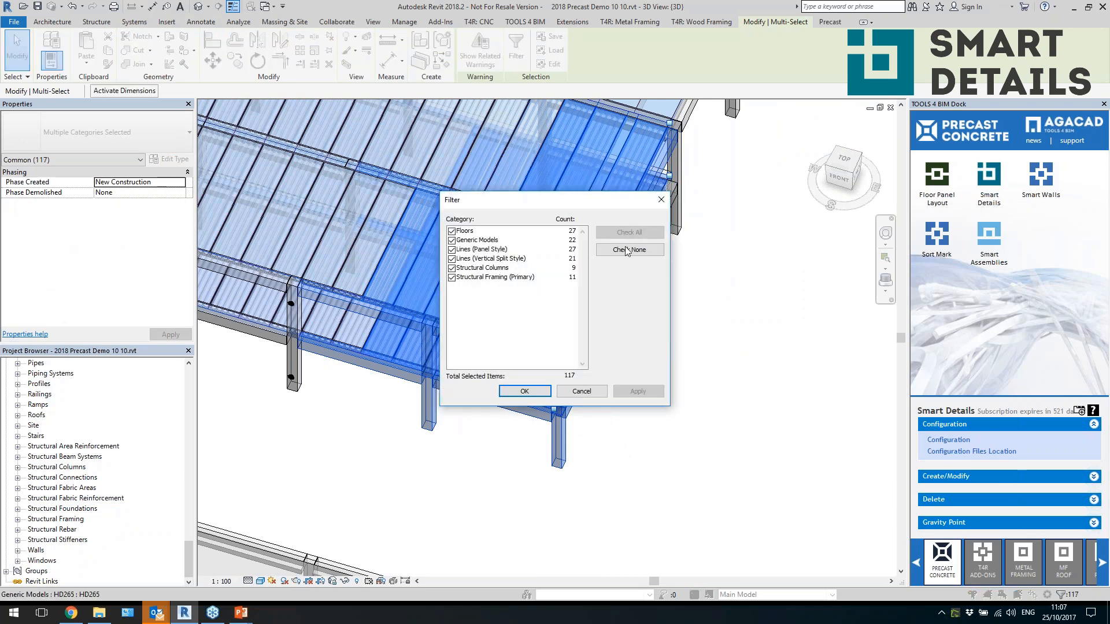
{"action": "left_click", "coordinate": [627, 252]}
{"action": "left_click", "coordinate": [452, 268]}
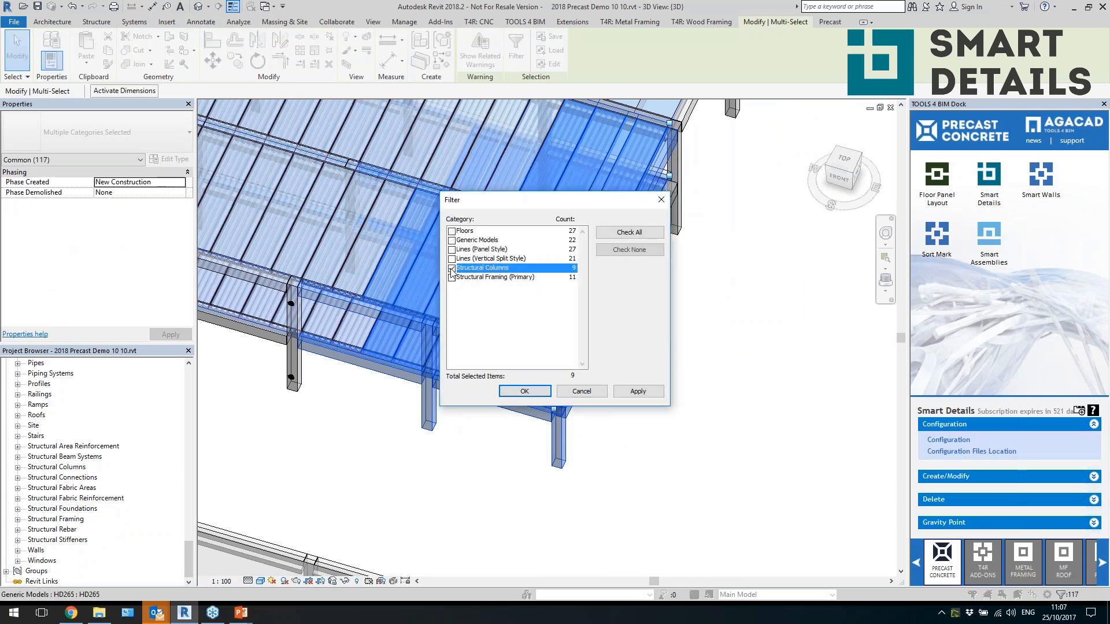
{"action": "left_click", "coordinate": [451, 277]}
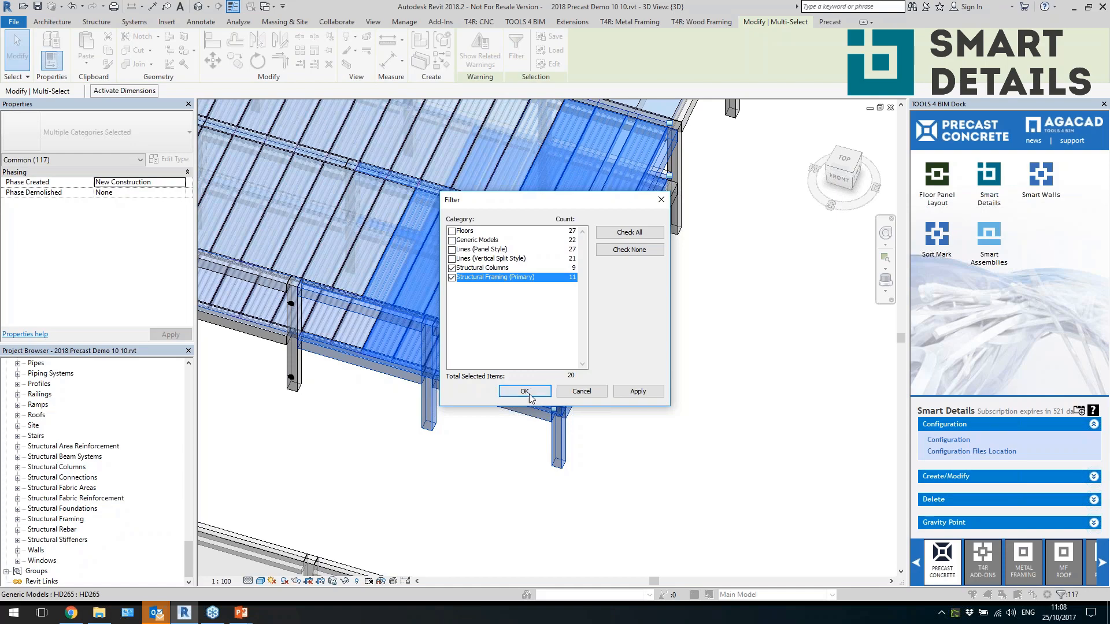
{"action": "left_click", "coordinate": [524, 392]}
Add the missing lower side beam to the selection and auto-insert the connection details into the selected columns and beams
{"action": "middle_click_drag", "start_coordinate": [664, 485], "coordinate": [650, 453], "text": "shift"}
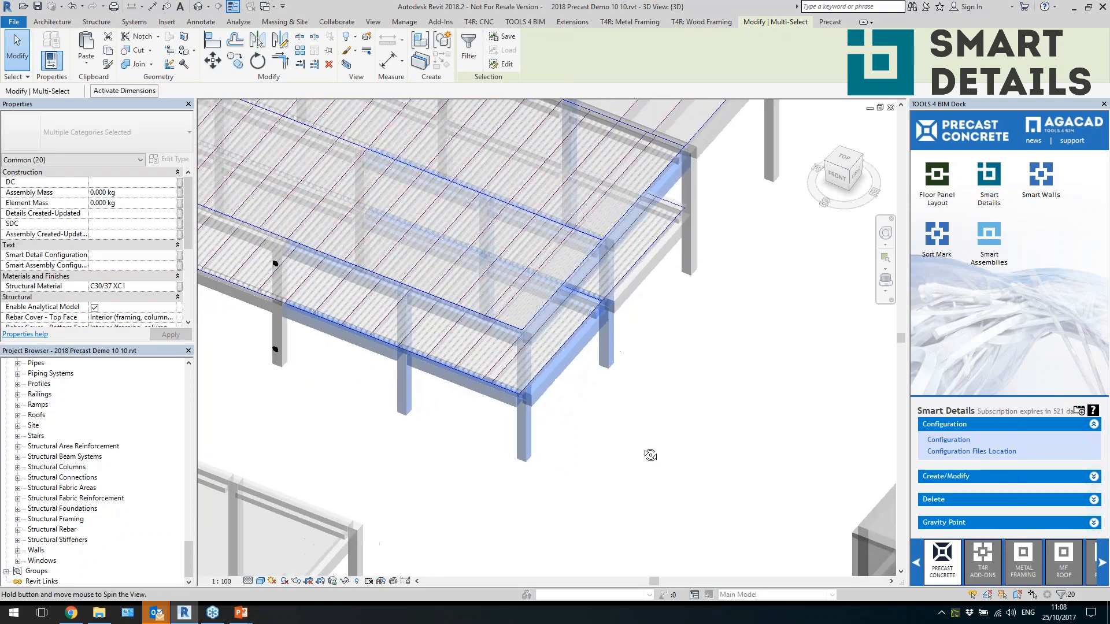
{"action": "left_click", "coordinate": [634, 298], "text": "ctrl"}
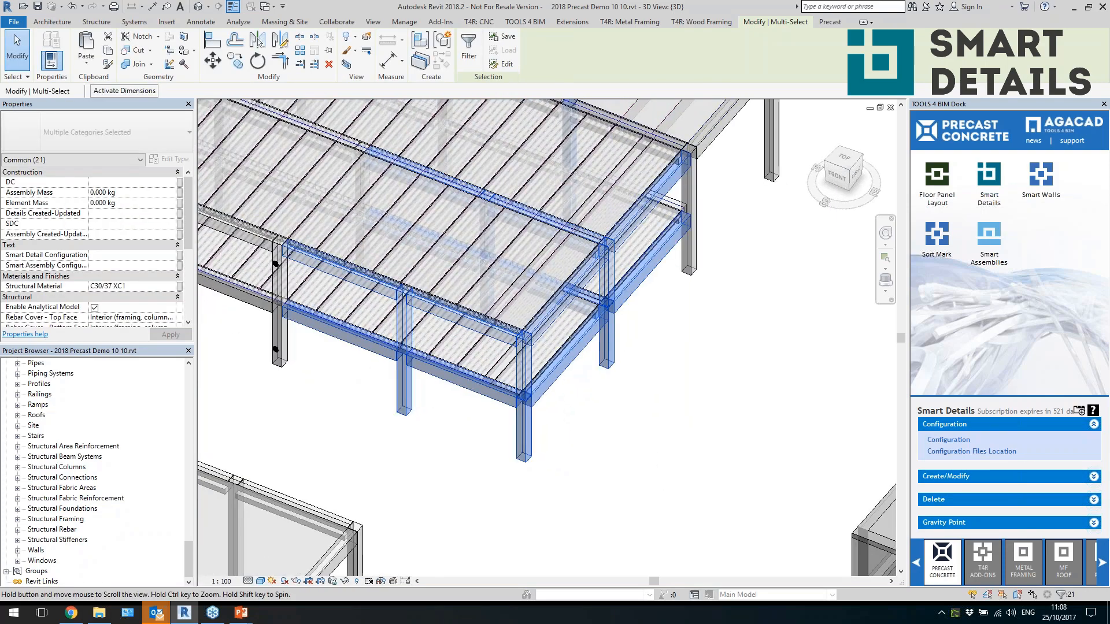
{"action": "middle_click_drag", "start_coordinate": [630, 286], "coordinate": [659, 300]}
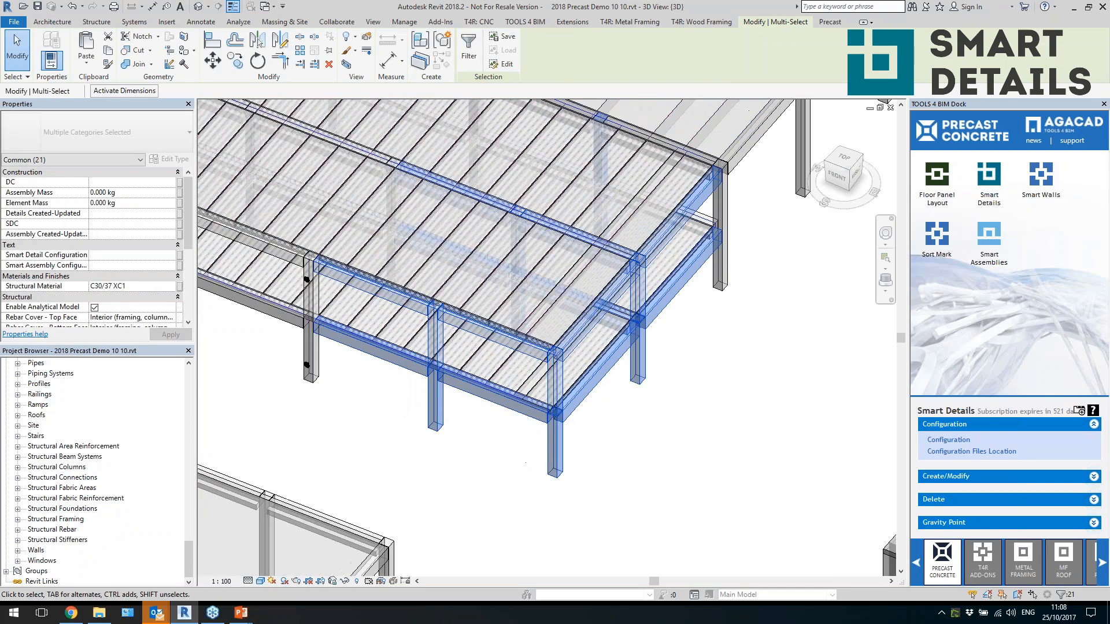
{"action": "left_click", "coordinate": [953, 477]}
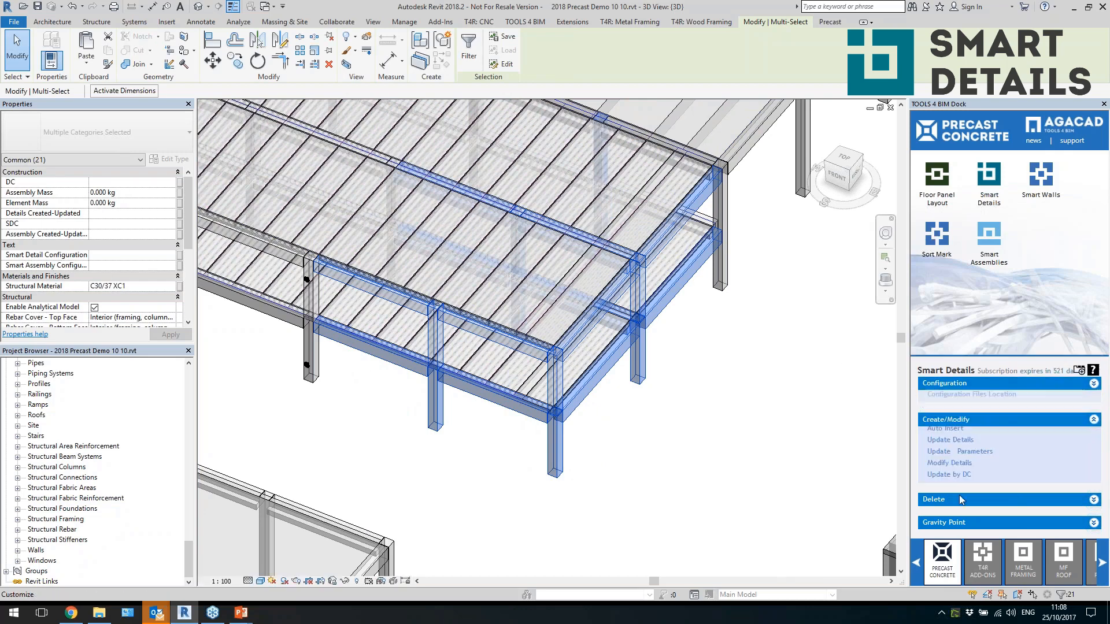
{"action": "left_click", "coordinate": [951, 433]}
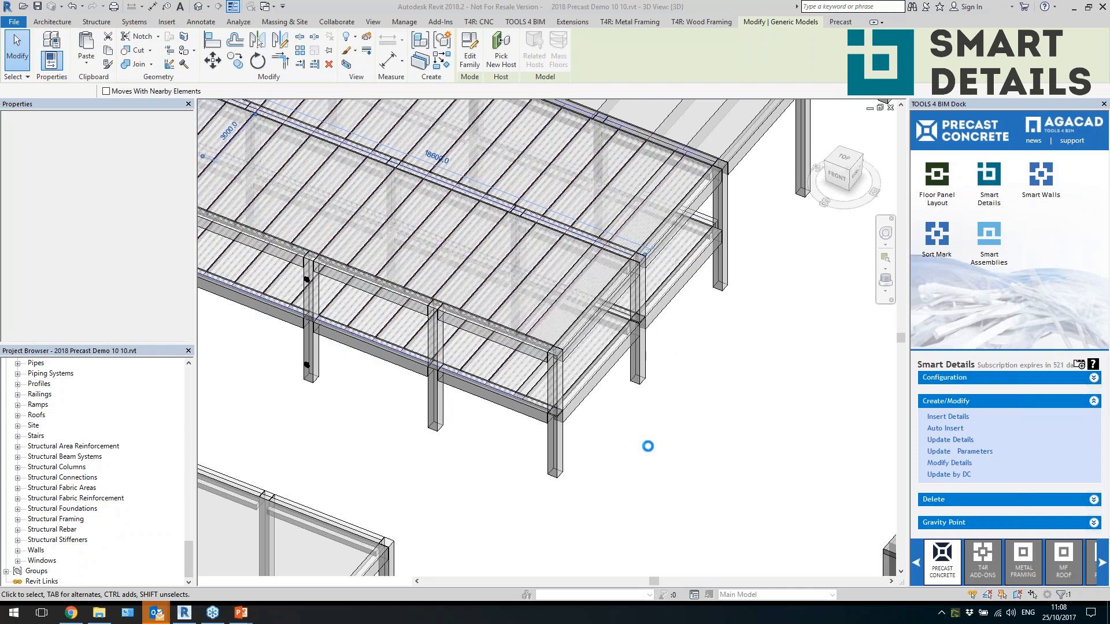
{"action": "left_click", "coordinate": [647, 449]}
Inspect the details inserted in the corner column, including the Peikko HPKM column shoe set and the concrete corbel
{"action": "middle_click_drag", "start_coordinate": [592, 470], "coordinate": [601, 472], "text": "shift"}
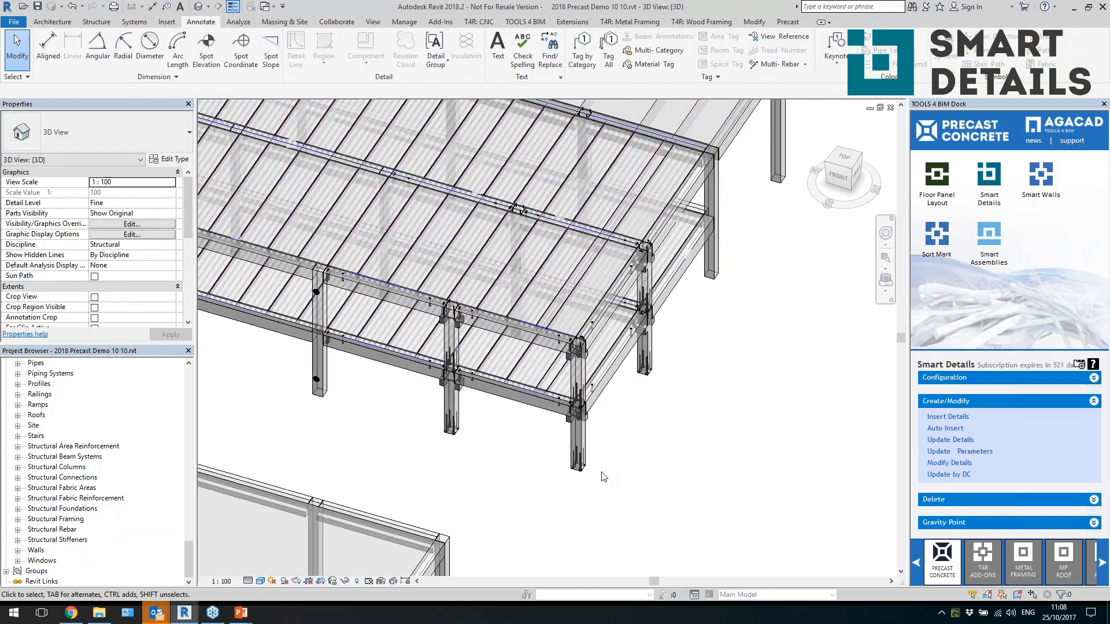
{"action": "scroll", "coordinate": [492, 444], "scroll_direction": "up", "scroll_amount": 4}
{"action": "scroll", "coordinate": [640, 435], "scroll_direction": "up", "scroll_amount": 3}
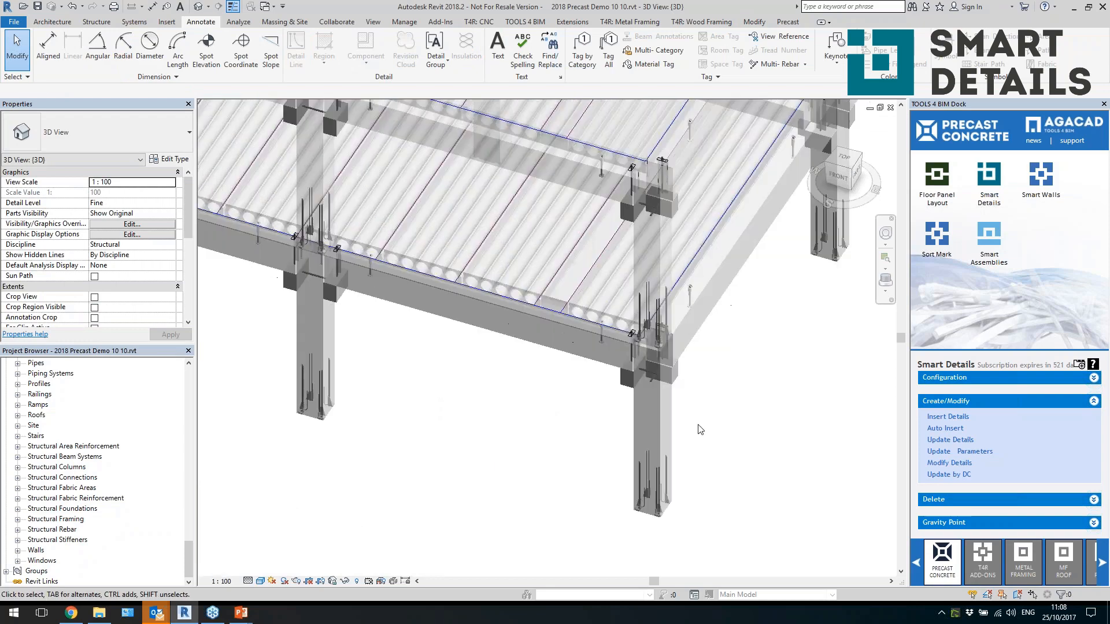
{"action": "left_click", "coordinate": [636, 463]}
{"action": "middle_click_drag", "start_coordinate": [636, 462], "coordinate": [671, 474], "text": "shift"}
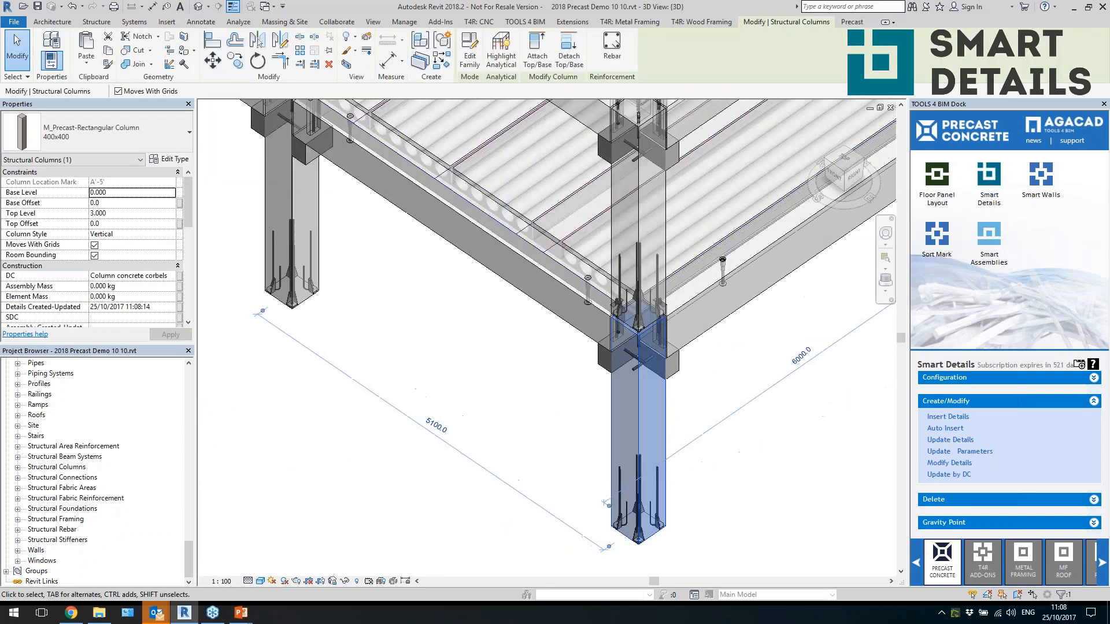
{"action": "scroll", "coordinate": [662, 502], "scroll_direction": "up", "scroll_amount": 3}
{"action": "left_click", "coordinate": [661, 499]}
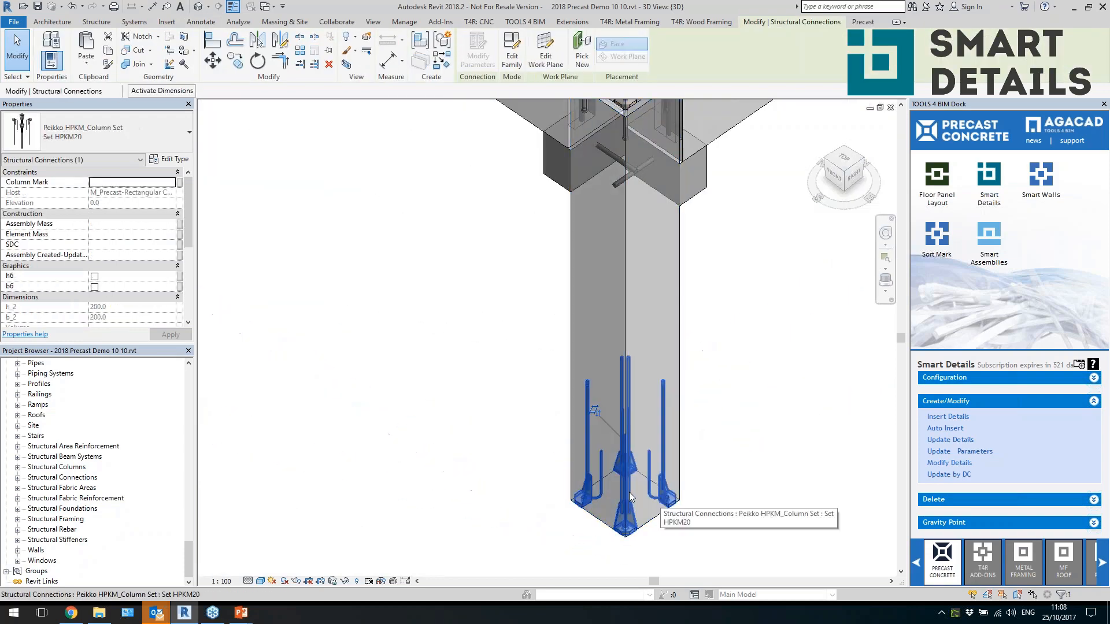
{"action": "scroll", "coordinate": [663, 491], "scroll_direction": "down", "scroll_amount": 2}
{"action": "left_click", "coordinate": [730, 362]}
{"action": "scroll", "coordinate": [622, 289], "scroll_direction": "up", "scroll_amount": 2}
{"action": "left_click", "coordinate": [680, 298]}
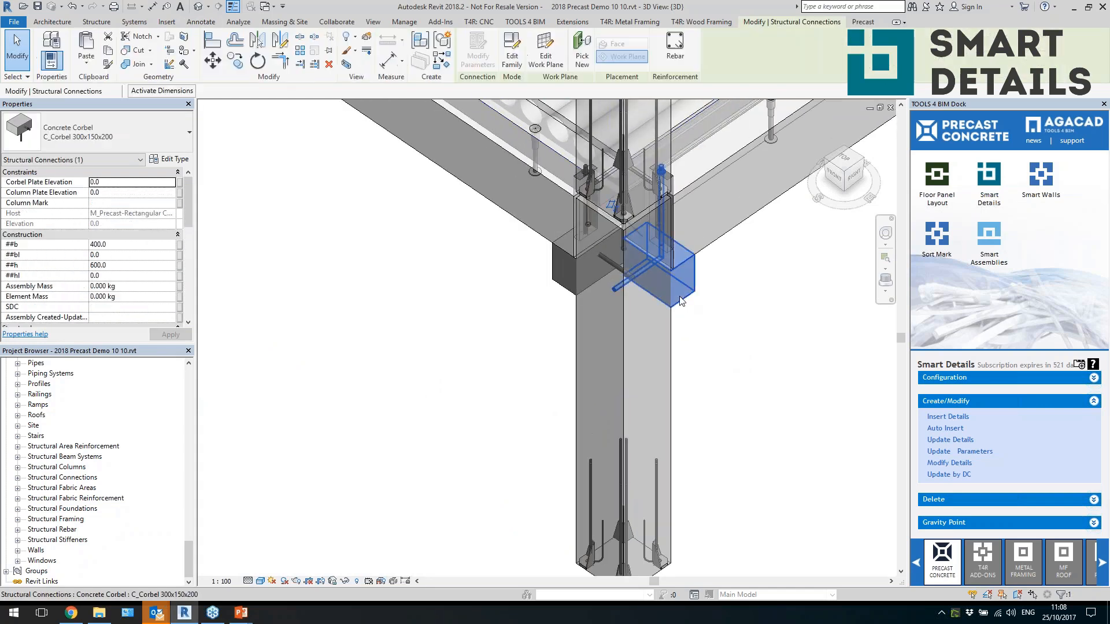
Inspect the L precast beam at the corner column and the TF M36-335 connection inserted in it
{"action": "scroll", "coordinate": [620, 345], "scroll_direction": "down", "scroll_amount": 2}
{"action": "left_click", "coordinate": [558, 265]}
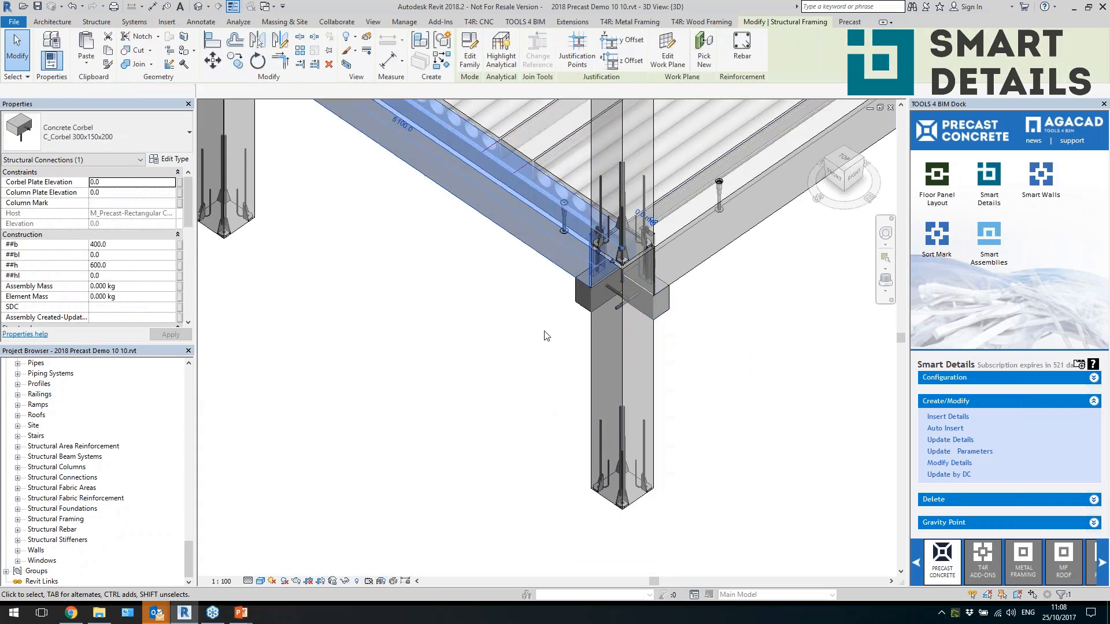
{"action": "middle_click_drag", "start_coordinate": [545, 260], "coordinate": [596, 260], "text": "shift"}
{"action": "scroll", "coordinate": [680, 375], "scroll_direction": "down", "scroll_amount": 2}
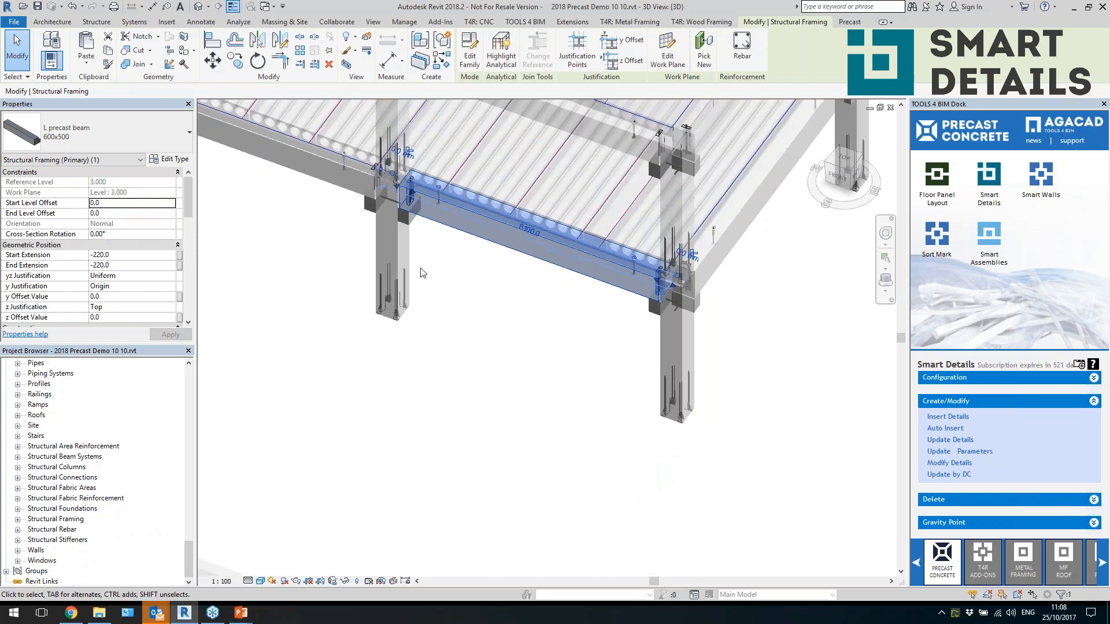
{"action": "left_click", "coordinate": [421, 269]}
{"action": "scroll", "coordinate": [646, 280], "scroll_direction": "up", "scroll_amount": 5}
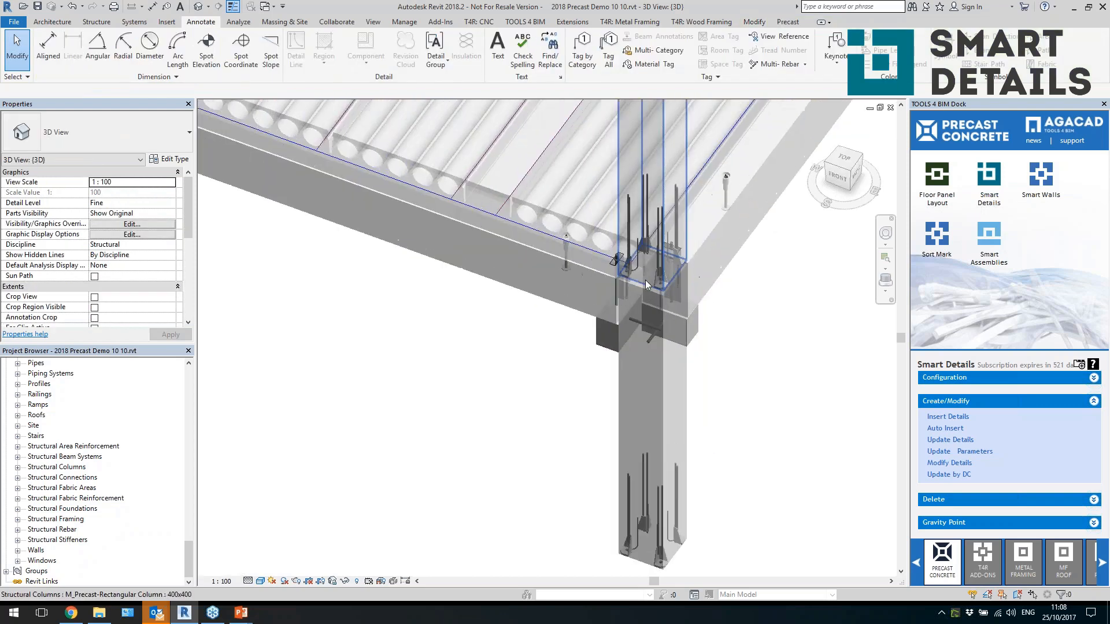
{"action": "left_click", "coordinate": [486, 225]}
{"action": "scroll", "coordinate": [636, 284], "scroll_direction": "down", "scroll_amount": 4}
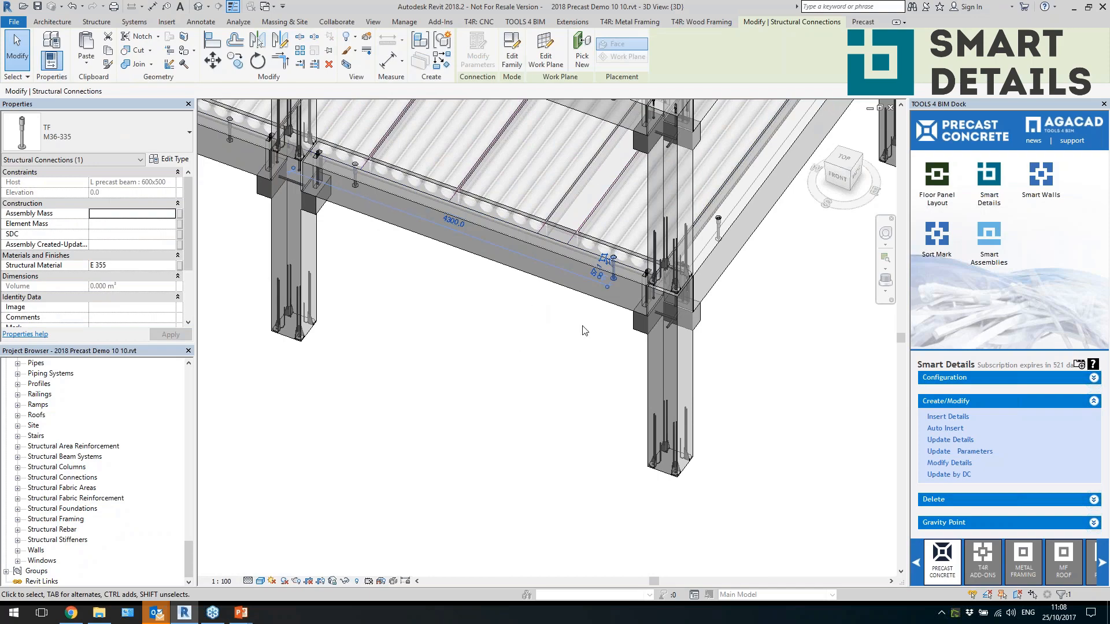
{"action": "scroll", "coordinate": [583, 331], "scroll_direction": "up", "scroll_amount": 4}
{"action": "scroll", "coordinate": [520, 307], "scroll_direction": "down", "scroll_amount": 6}
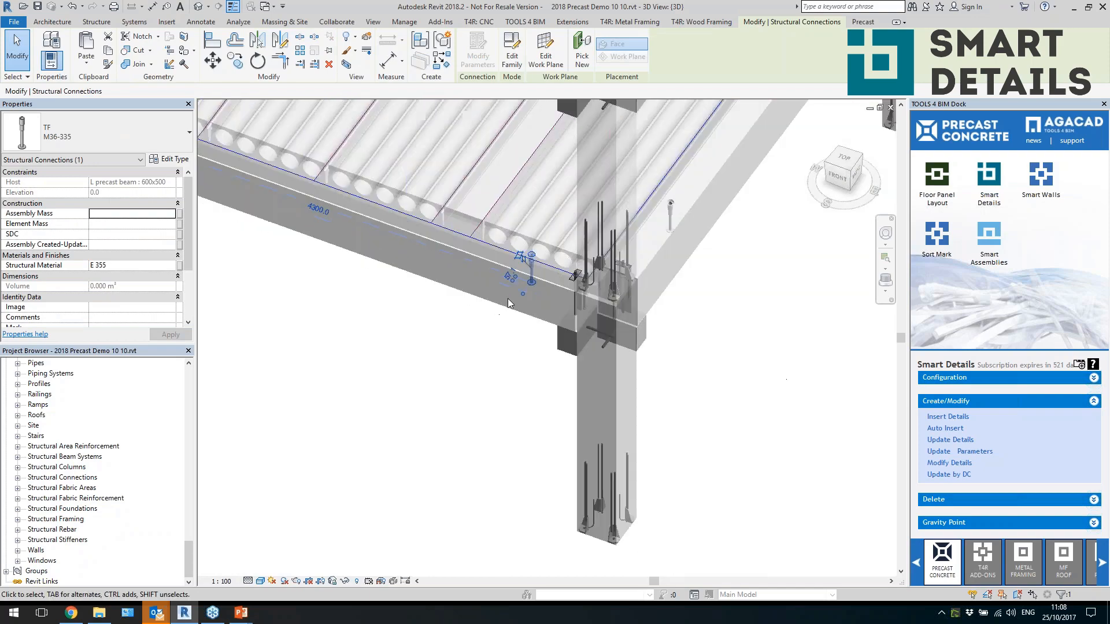
{"action": "mouse_move", "coordinate": [690, 386]}
{"action": "middle_mouse_down", "text": "shift"}
{"action": "mouse_move", "coordinate": [710, 384]}
{"action": "mouse_move", "coordinate": [696, 382]}
{"action": "middle_mouse_up", "text": "shift"}
{"action": "left_click", "coordinate": [694, 369]}
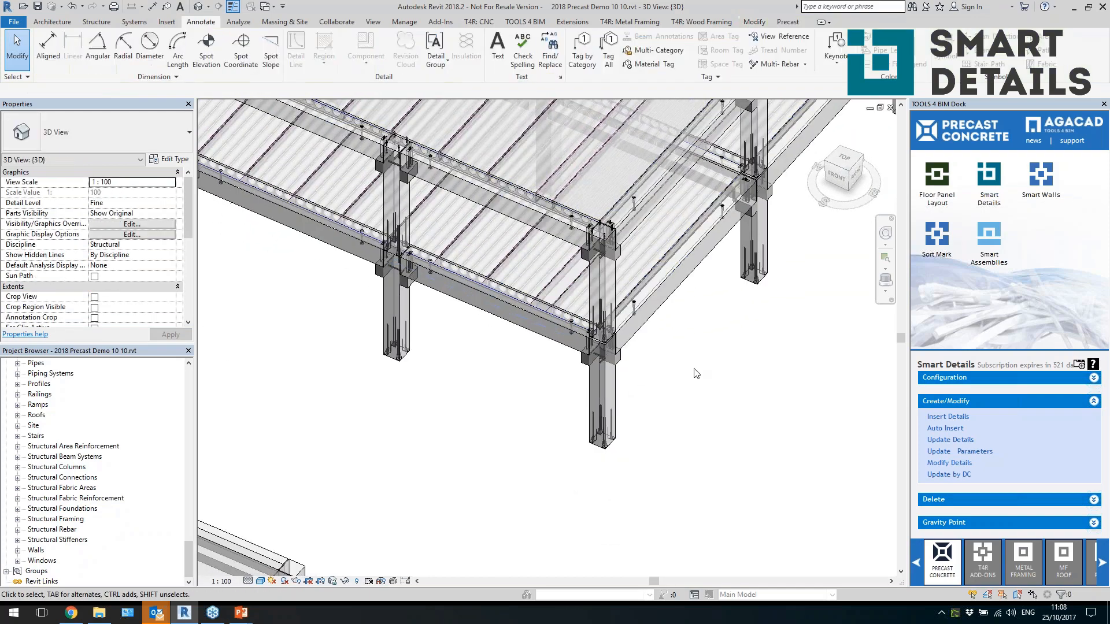
Open the Smart Details configuration and review the element categories it supports
{"action": "left_click", "coordinate": [953, 382]}
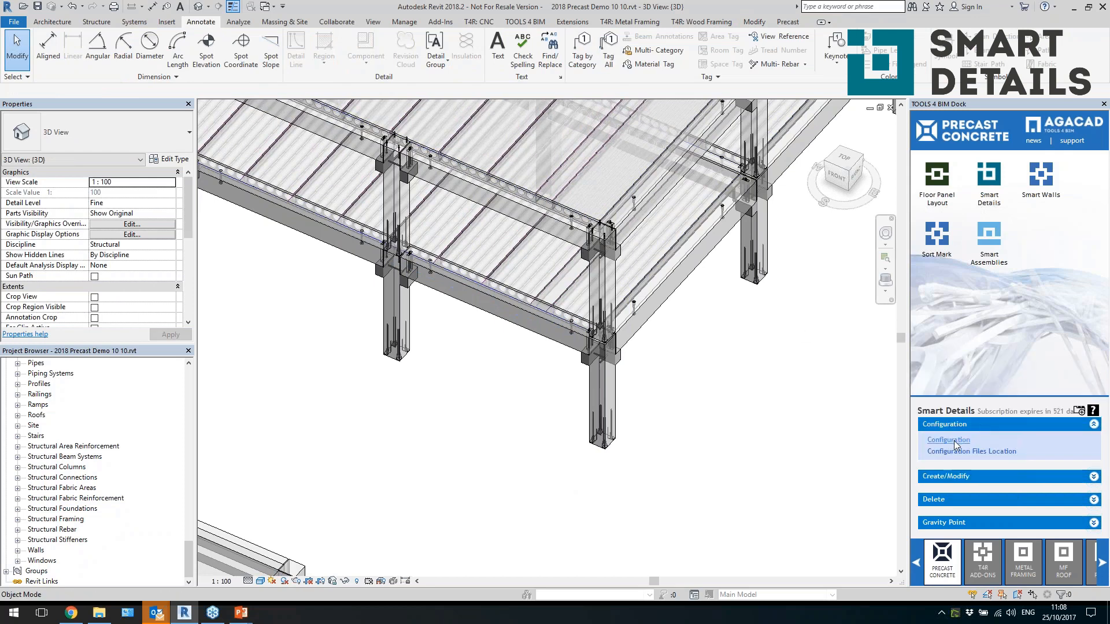
{"action": "left_click", "coordinate": [656, 285]}
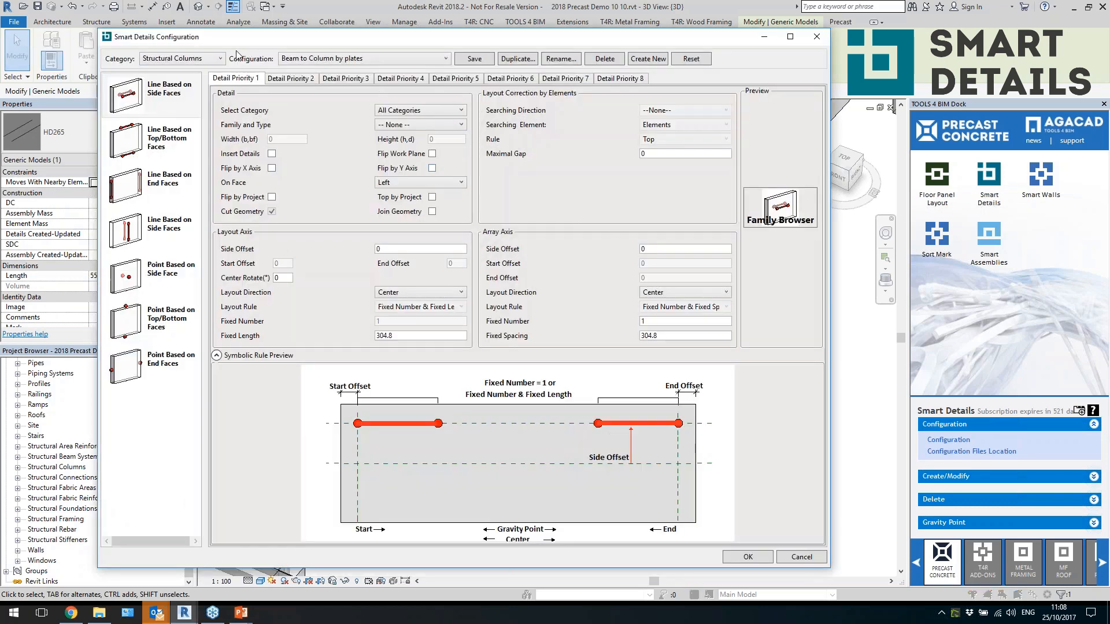
{"action": "left_click", "coordinate": [216, 60]}
{"action": "left_click", "coordinate": [173, 60]}
{"action": "left_click", "coordinate": [188, 62]}
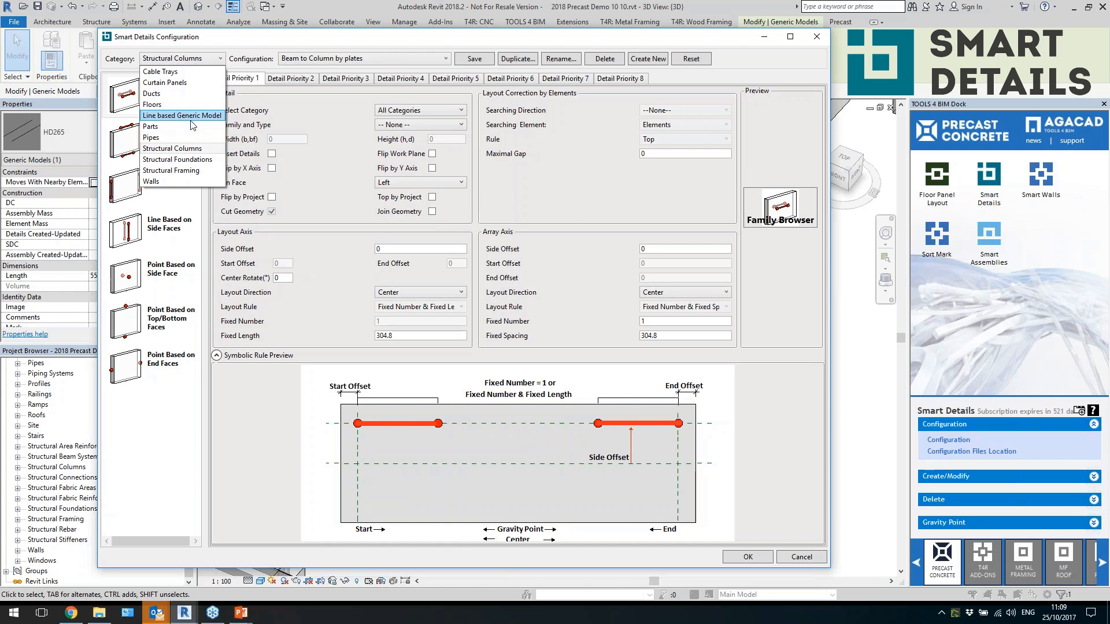
{"action": "left_click", "coordinate": [338, 157]}
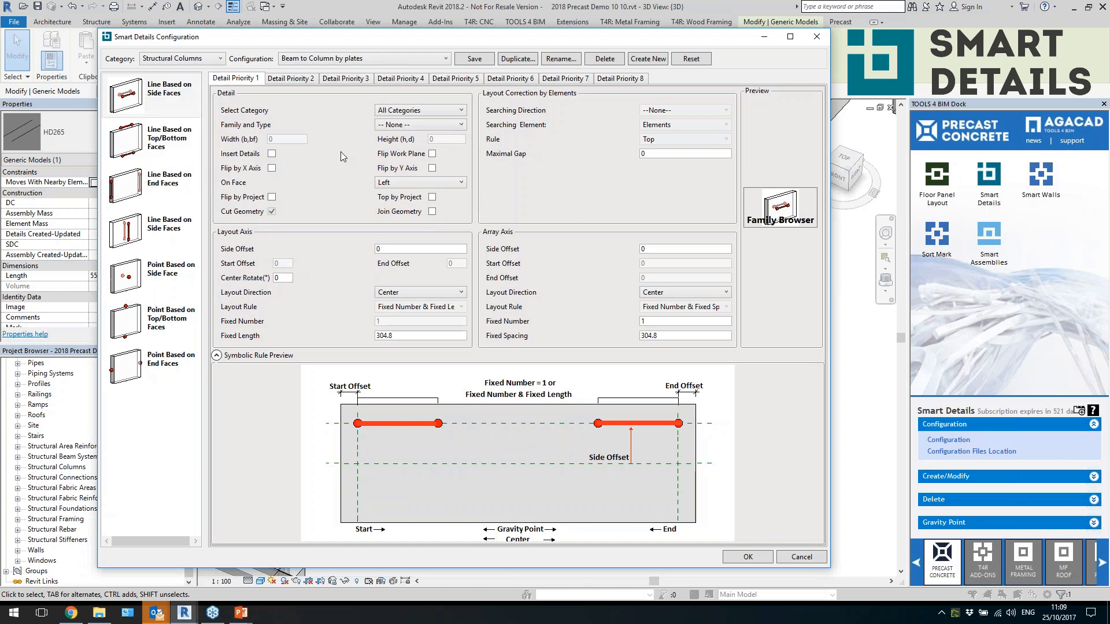
Review the line-based detail layouts for structural columns on top/bottom, end and side faces
{"action": "left_click", "coordinate": [164, 132]}
{"action": "left_click", "coordinate": [158, 177]}
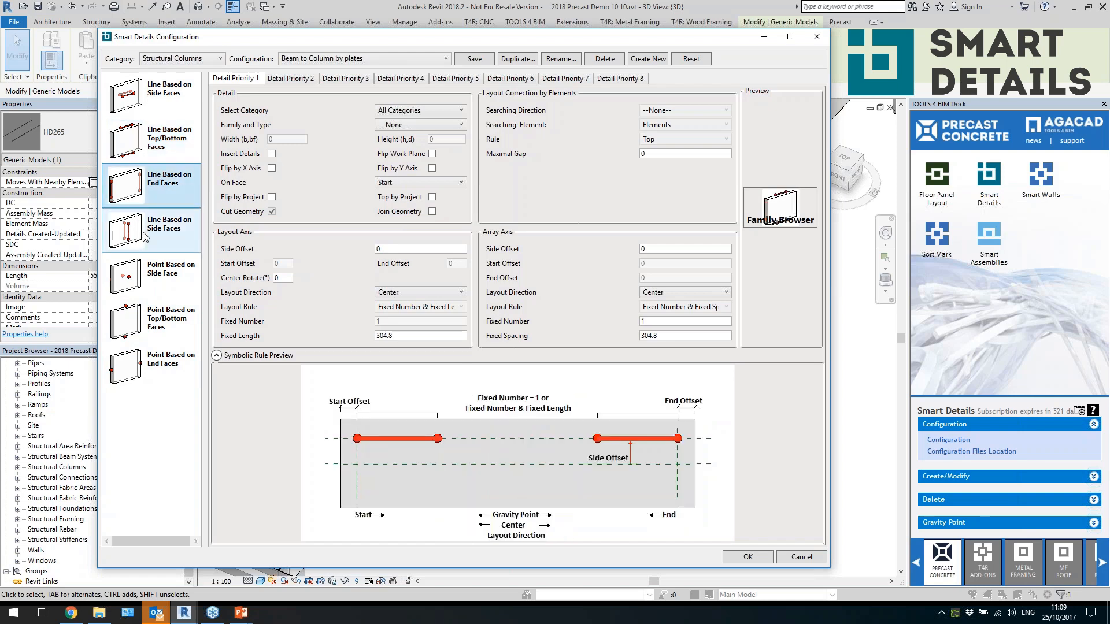
{"action": "left_click", "coordinate": [152, 231]}
{"action": "left_click", "coordinate": [167, 193]}
{"action": "left_click", "coordinate": [166, 144]}
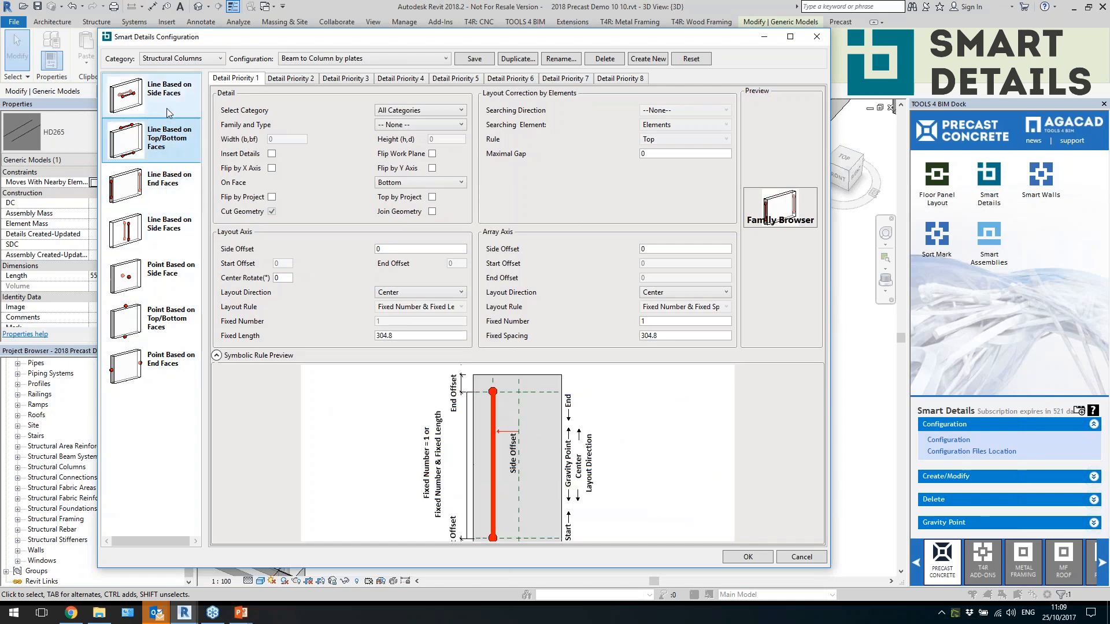
{"action": "left_click", "coordinate": [169, 112]}
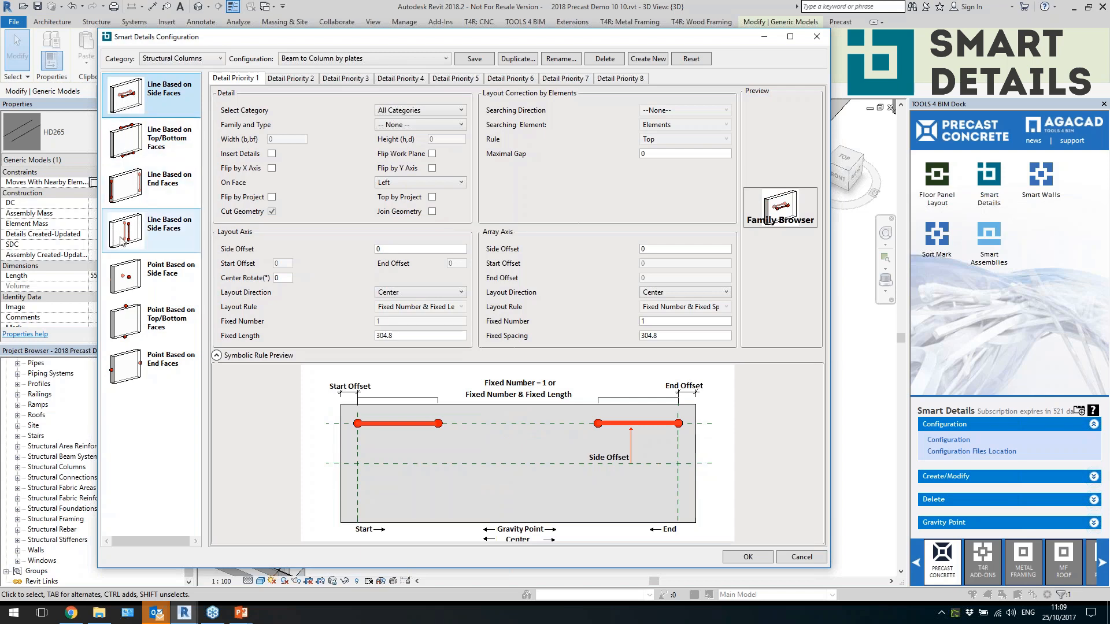
Review the point-based side-face layout in the Beam to Column by plates configuration and the detail types selectable for its first priority
{"action": "left_click", "coordinate": [163, 286]}
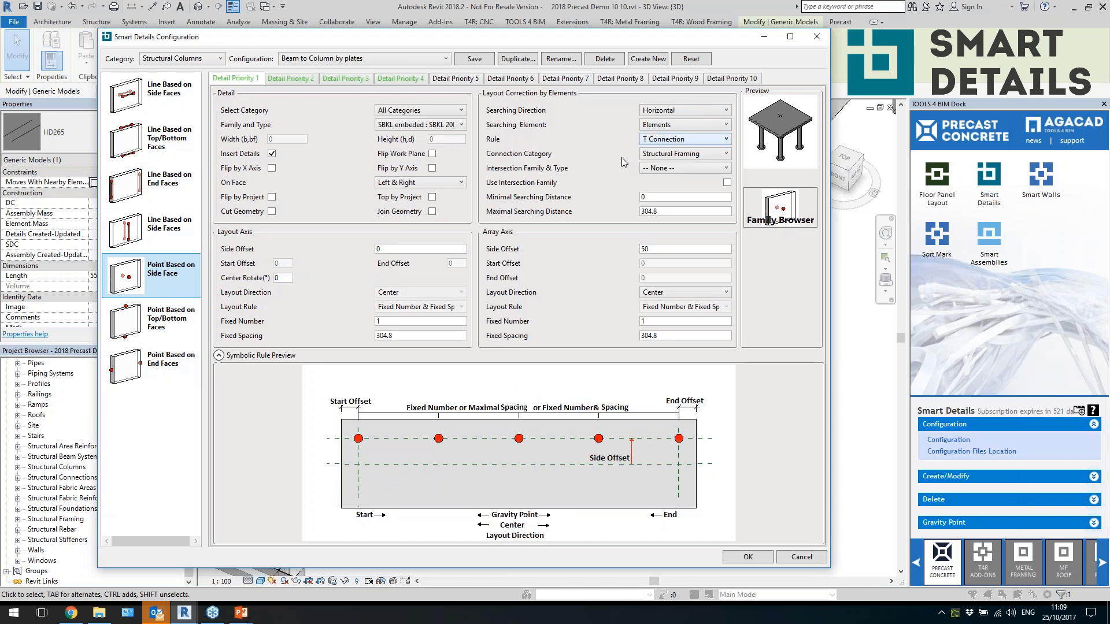
{"action": "left_click", "coordinate": [234, 80]}
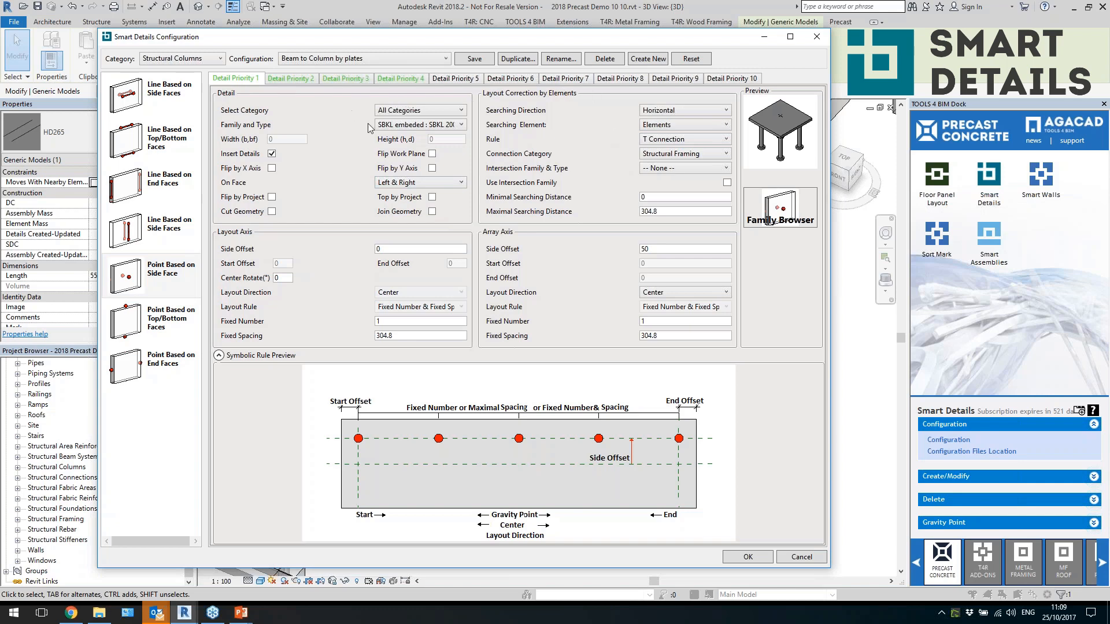
{"action": "left_click", "coordinate": [397, 126]}
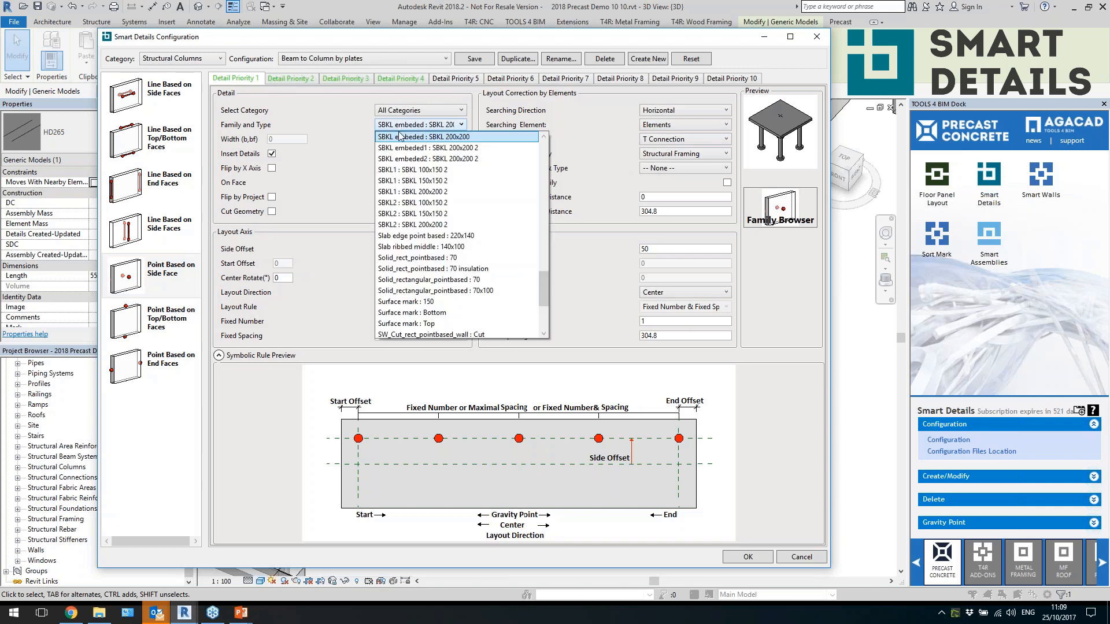
{"action": "left_click", "coordinate": [354, 186]}
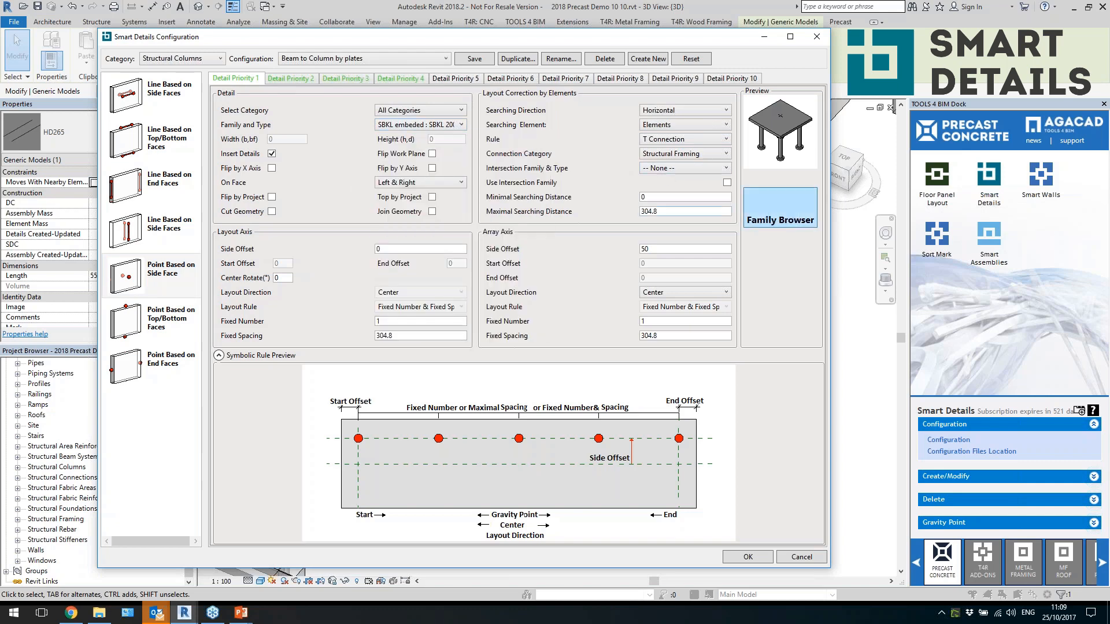
Browse the available point-based detail families, including lift anchors, surface marks and structural connections, without changing the selected SBKL family
{"action": "left_click", "coordinate": [790, 218]}
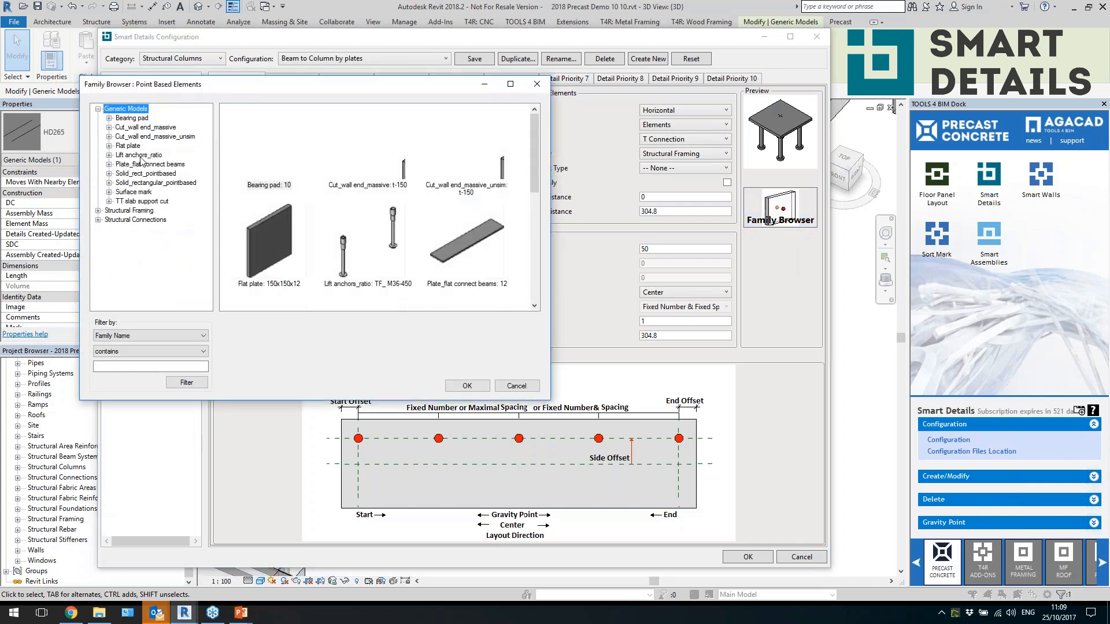
{"action": "left_click", "coordinate": [141, 155]}
{"action": "left_click", "coordinate": [144, 192]}
{"action": "left_click", "coordinate": [137, 221]}
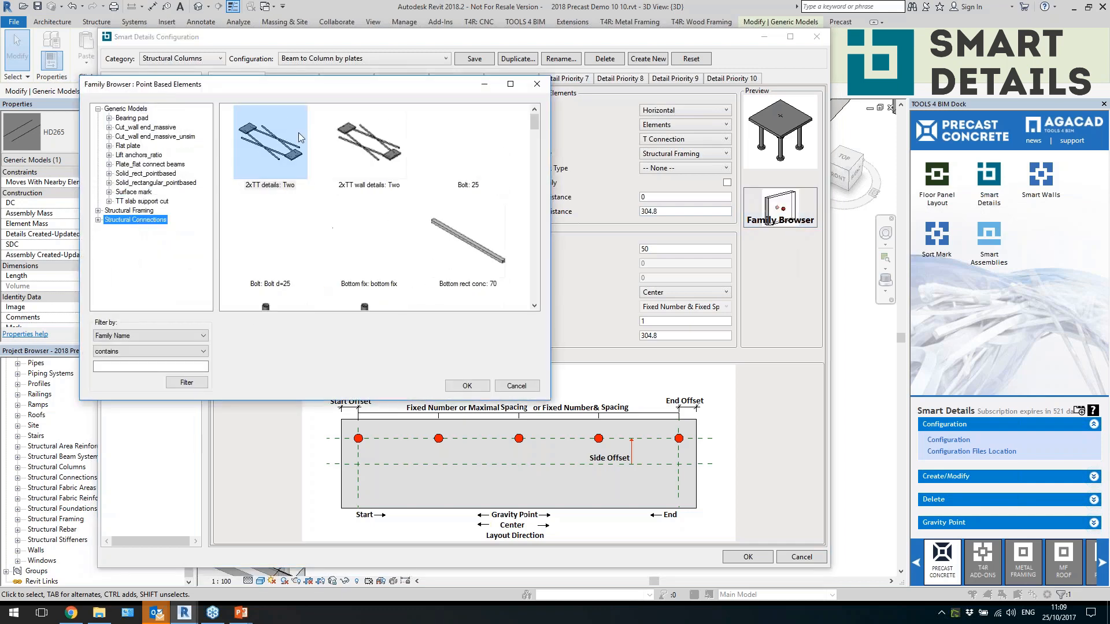
{"action": "left_click", "coordinate": [537, 84]}
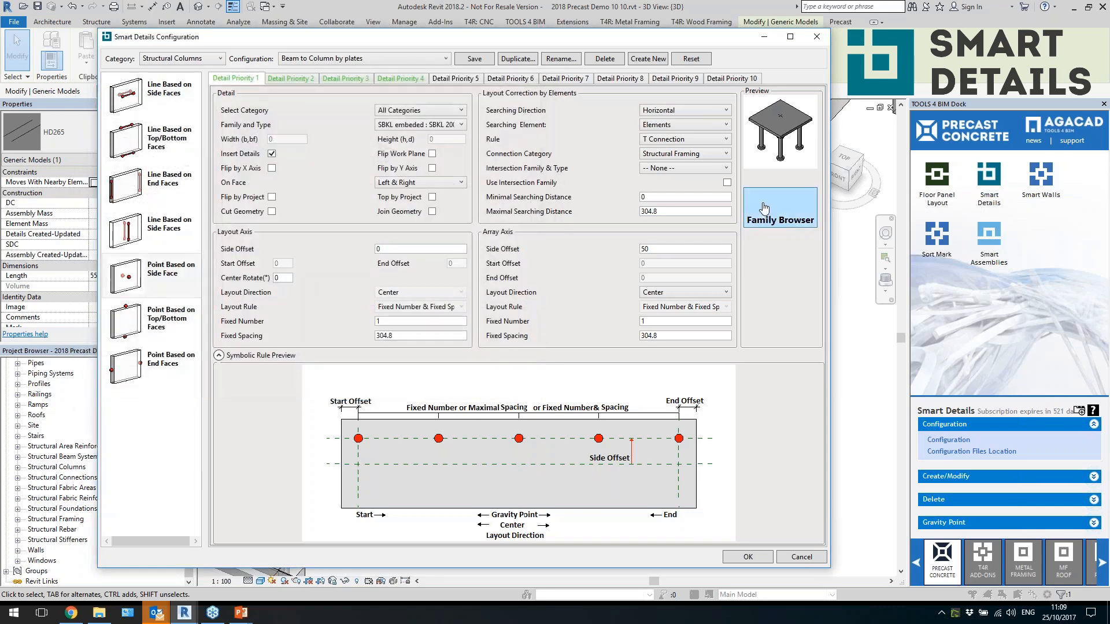
{"action": "left_click", "coordinate": [408, 125]}
{"action": "left_click", "coordinate": [411, 133]}
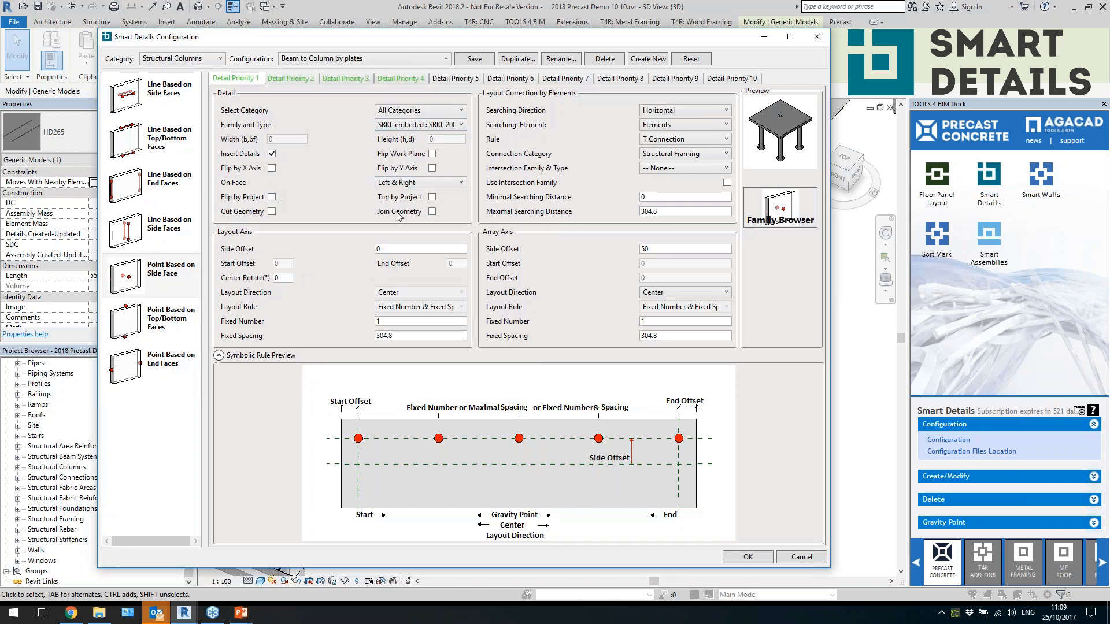
Review the face placement options and the layout axis and array axis settings of the first side-face detail
{"action": "left_click", "coordinate": [410, 183]}
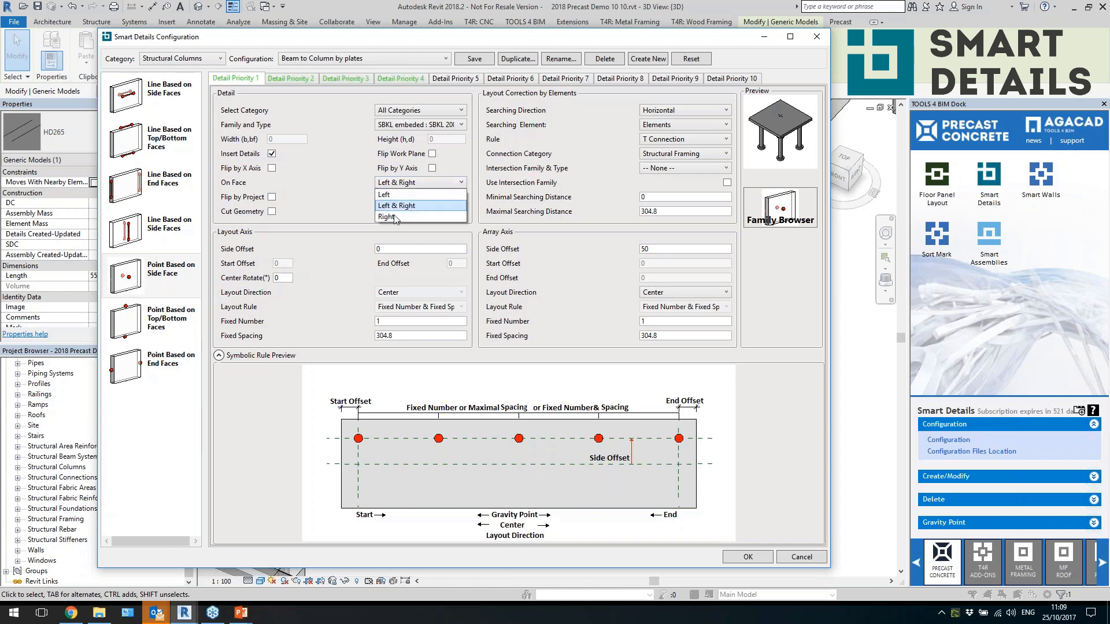
{"action": "left_click", "coordinate": [336, 194]}
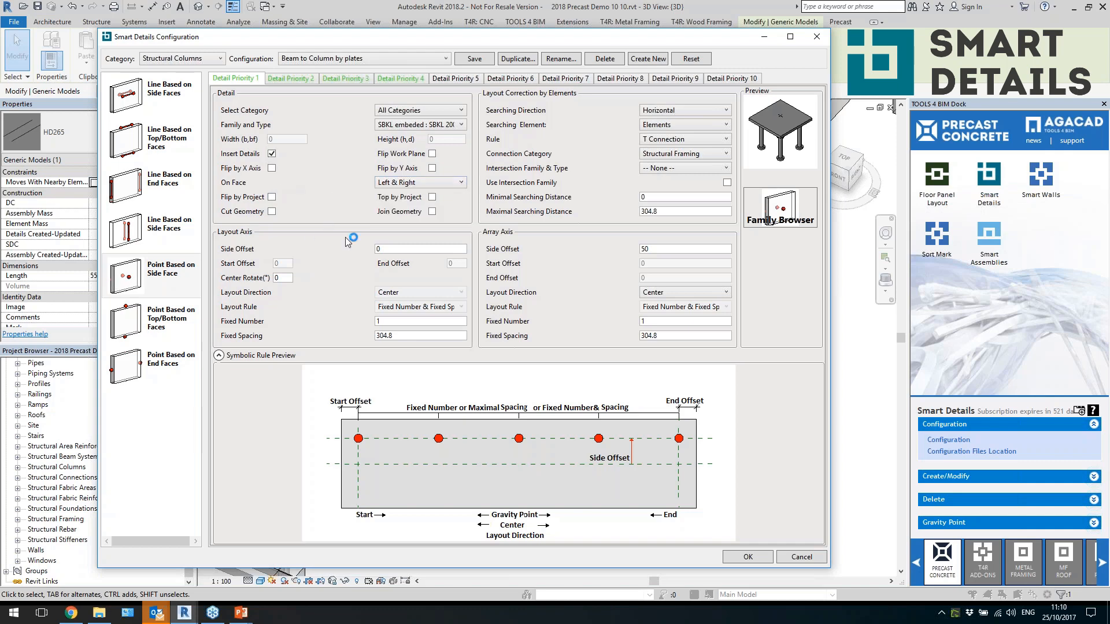
{"action": "left_click", "coordinate": [399, 250]}
{"action": "left_click", "coordinate": [399, 323]}
{"action": "left_click", "coordinate": [682, 293]}
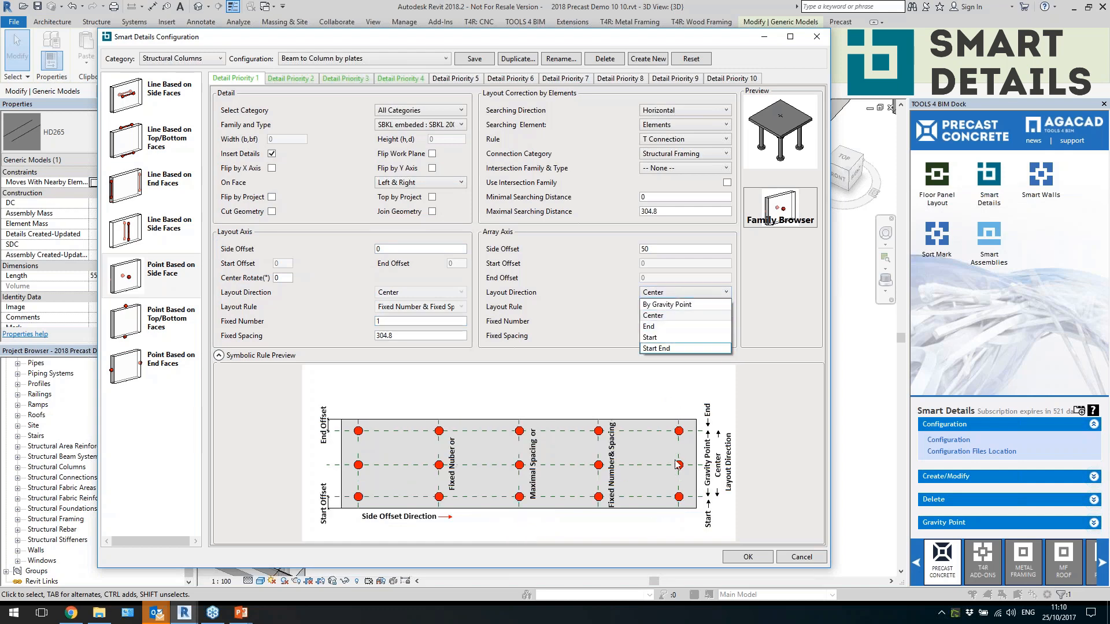
{"action": "left_click", "coordinate": [591, 292]}
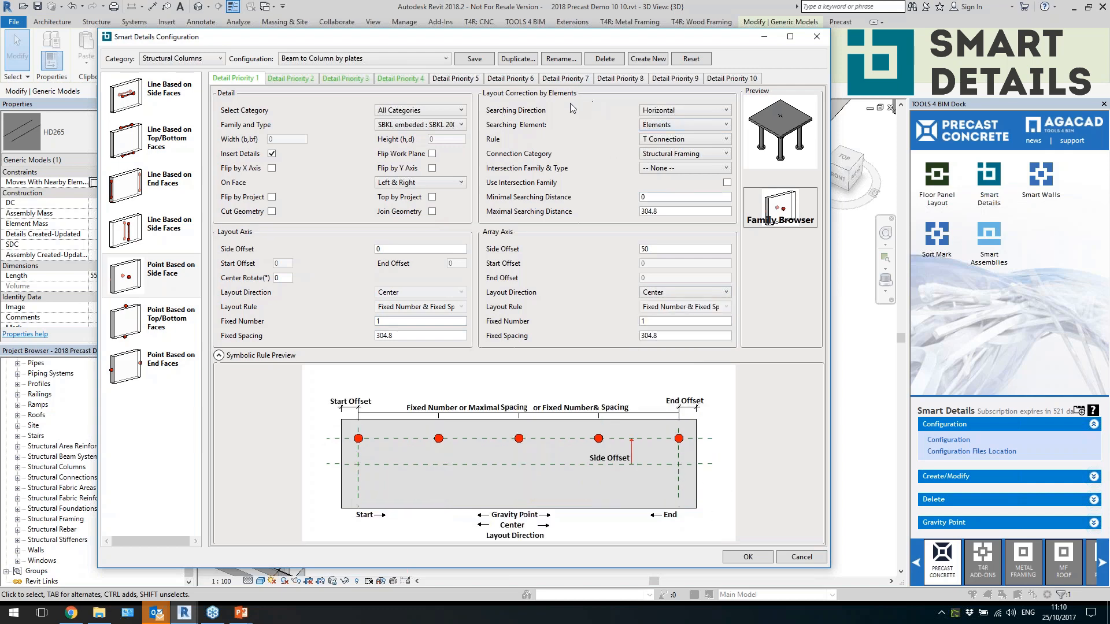
Examine the layout correction settings for searching direction, connection rule and connection category, and compare them with the beam-to-column joints in the model
{"action": "left_click", "coordinate": [688, 114]}
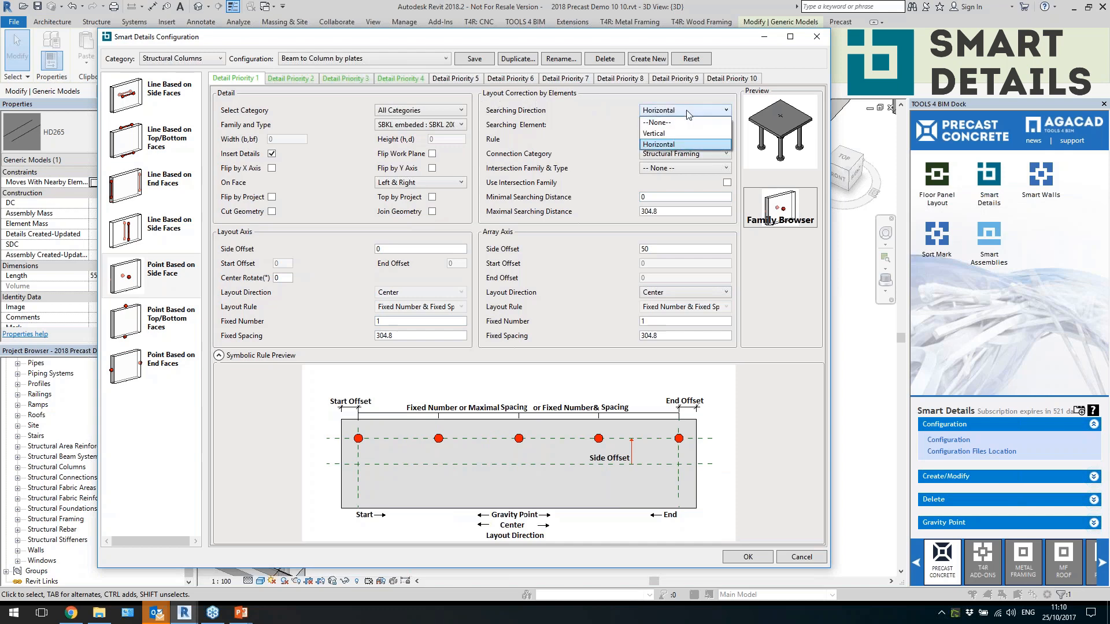
{"action": "left_click", "coordinate": [688, 114]}
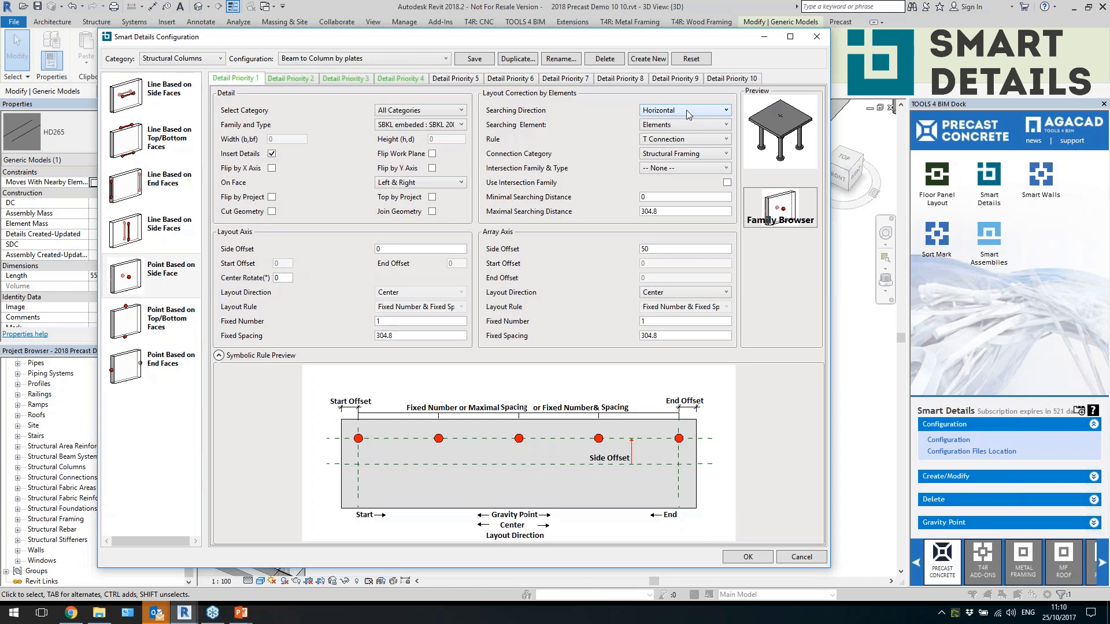
{"action": "left_click", "coordinate": [688, 114]}
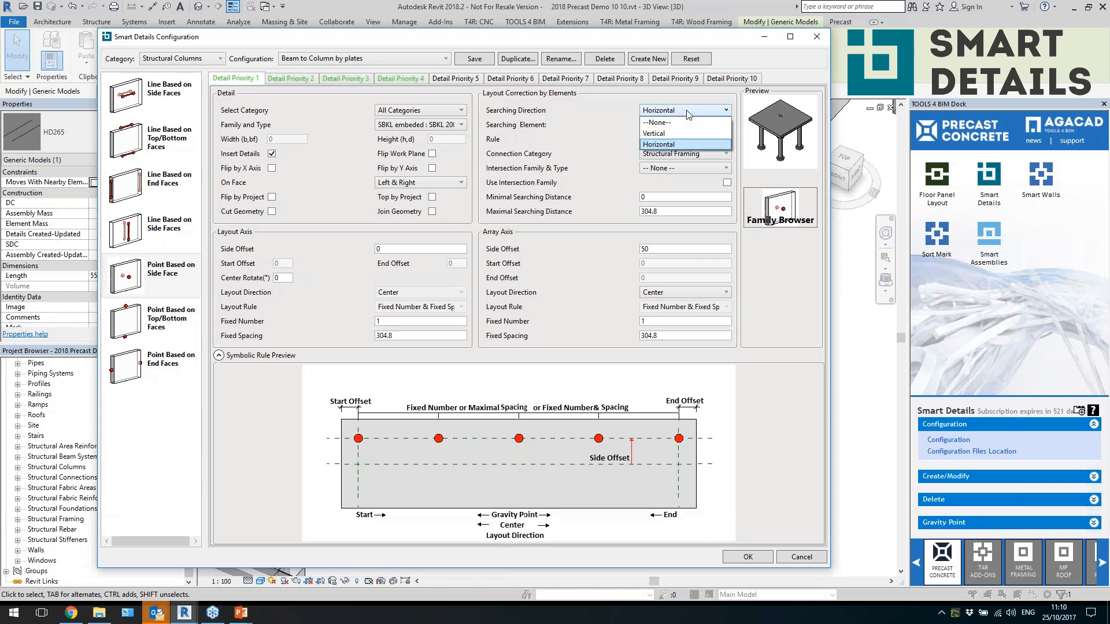
{"action": "left_click", "coordinate": [613, 109]}
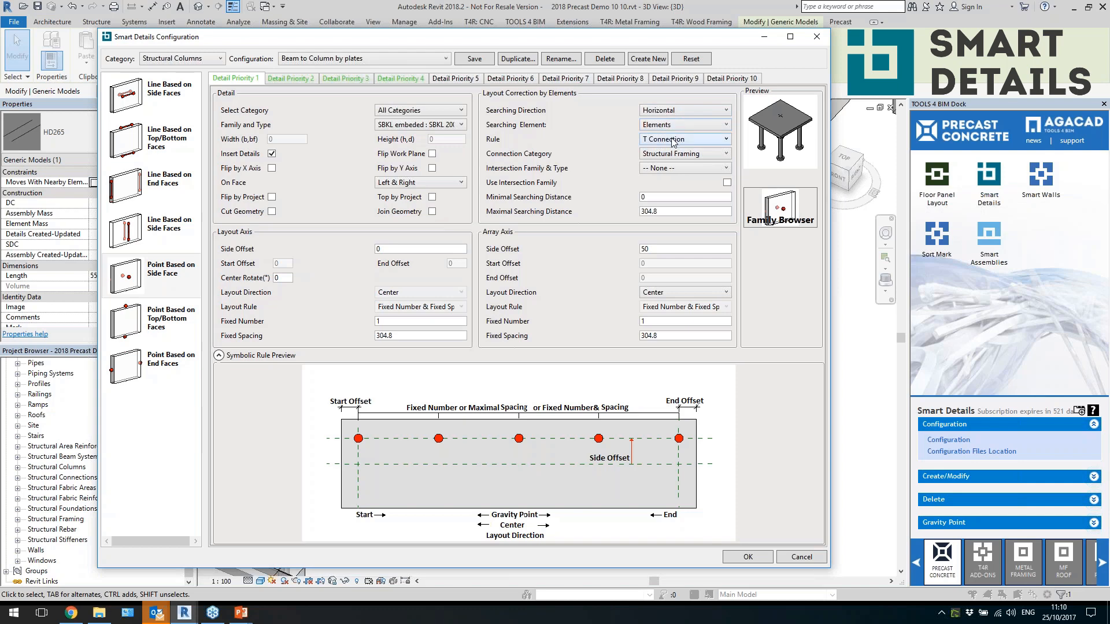
{"action": "left_click", "coordinate": [670, 115]}
{"action": "left_click", "coordinate": [665, 141]}
{"action": "left_click", "coordinate": [666, 140]}
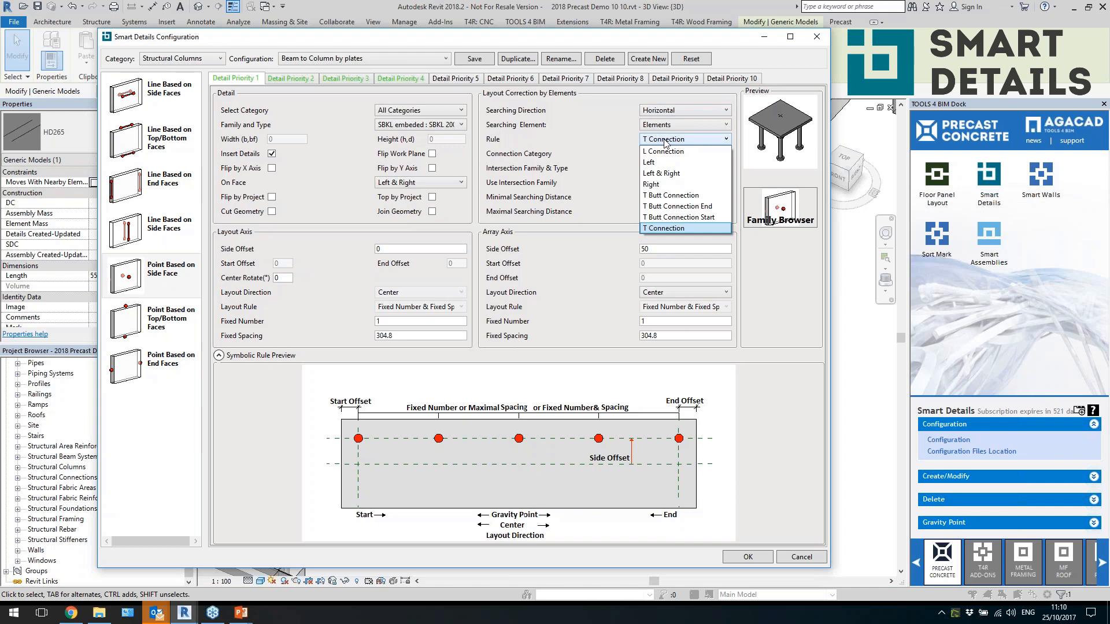
{"action": "left_click", "coordinate": [609, 166]}
{"action": "left_click", "coordinate": [666, 155]}
{"action": "left_click", "coordinate": [615, 154]}
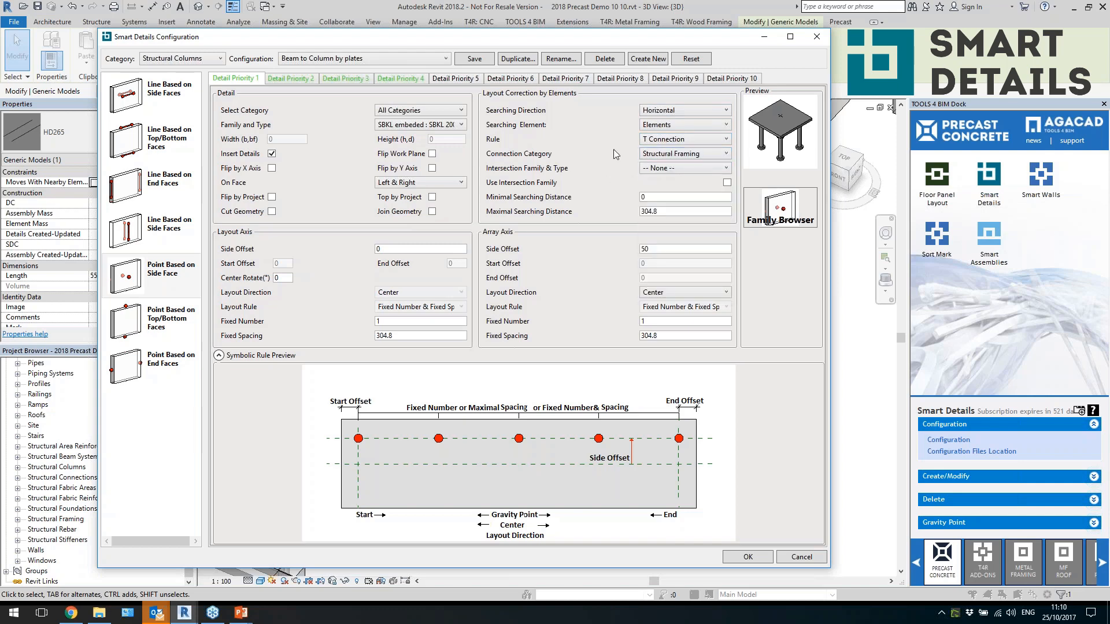
{"action": "left_click_drag", "start_coordinate": [607, 37], "coordinate": [703, 408]}
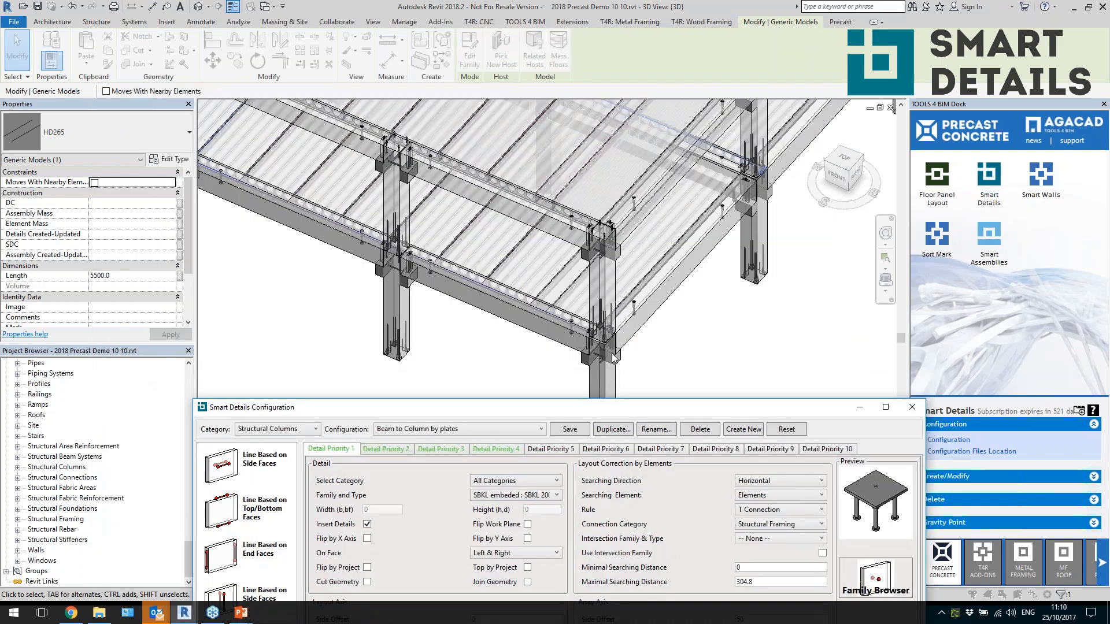
{"action": "left_click_drag", "start_coordinate": [641, 407], "coordinate": [596, 139]}
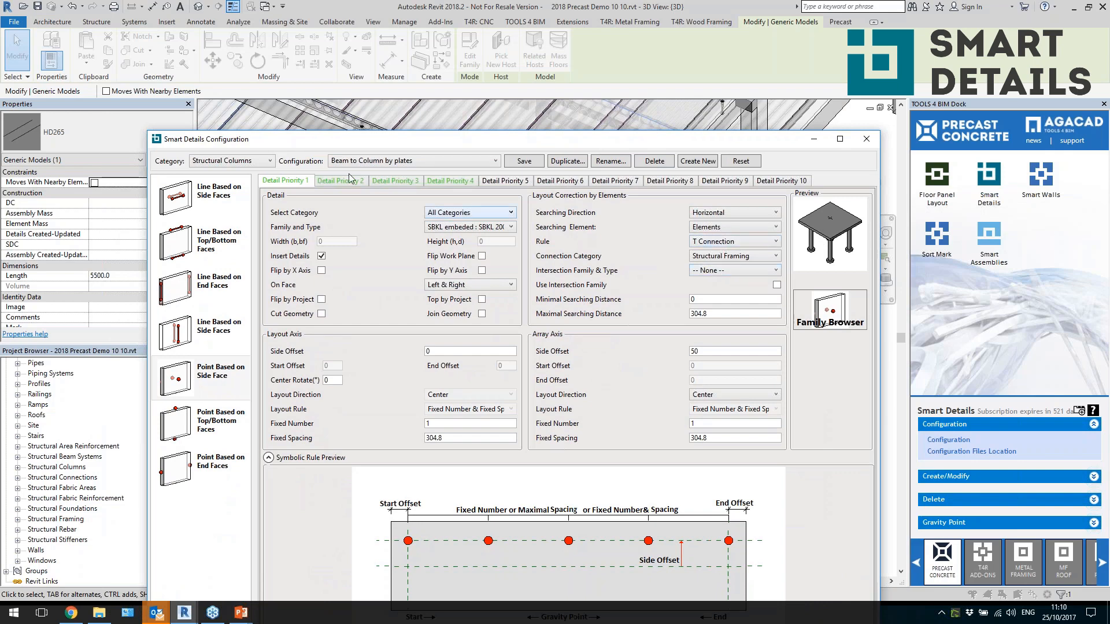
Review the side-face details defined for priorities 2, 3 and 4 of the column configuration
{"action": "left_click", "coordinate": [331, 183]}
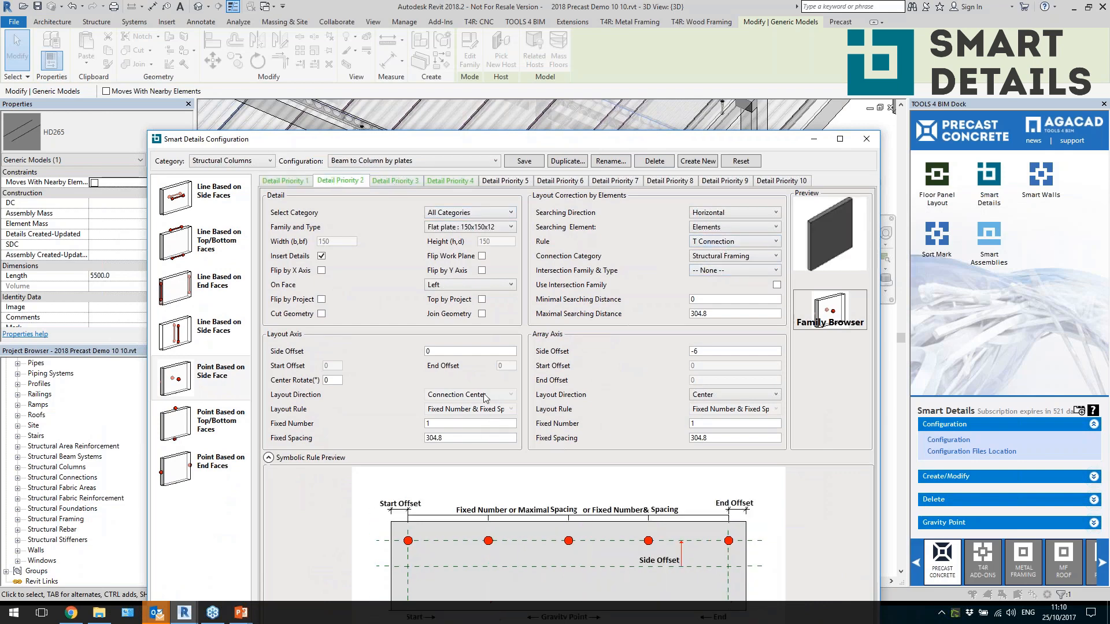
{"action": "left_click", "coordinate": [395, 181]}
{"action": "left_click", "coordinate": [451, 182]}
Review the point-based top/bottom face layout of the Peikko HPKM column shoes, including layout direction and face options, and close the configuration
{"action": "left_click", "coordinate": [220, 435]}
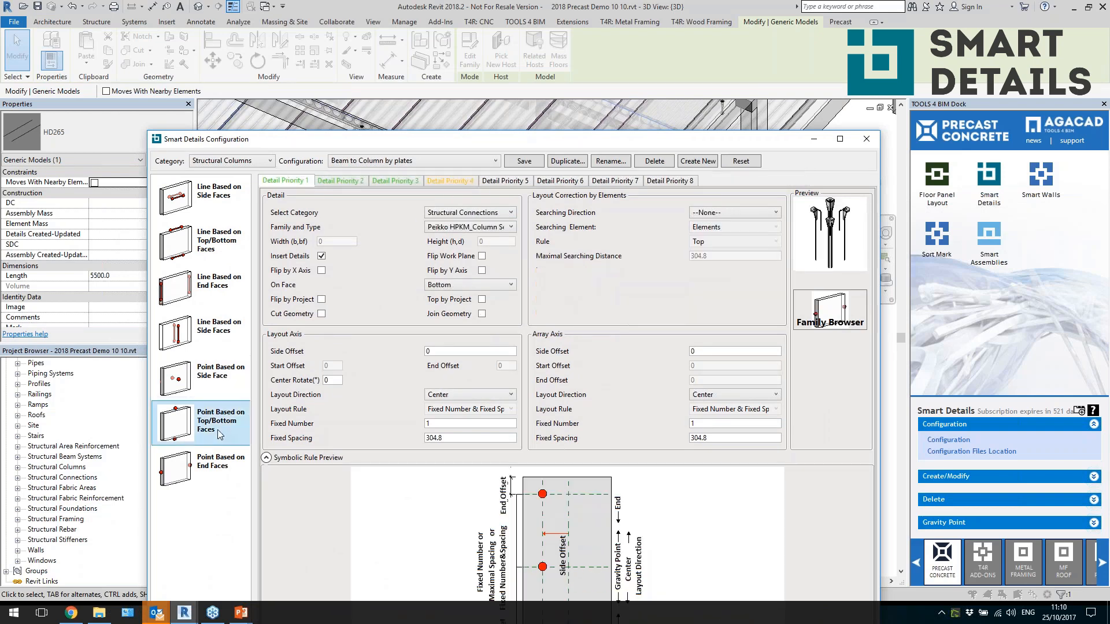
{"action": "left_click_drag", "start_coordinate": [488, 144], "coordinate": [484, 93]}
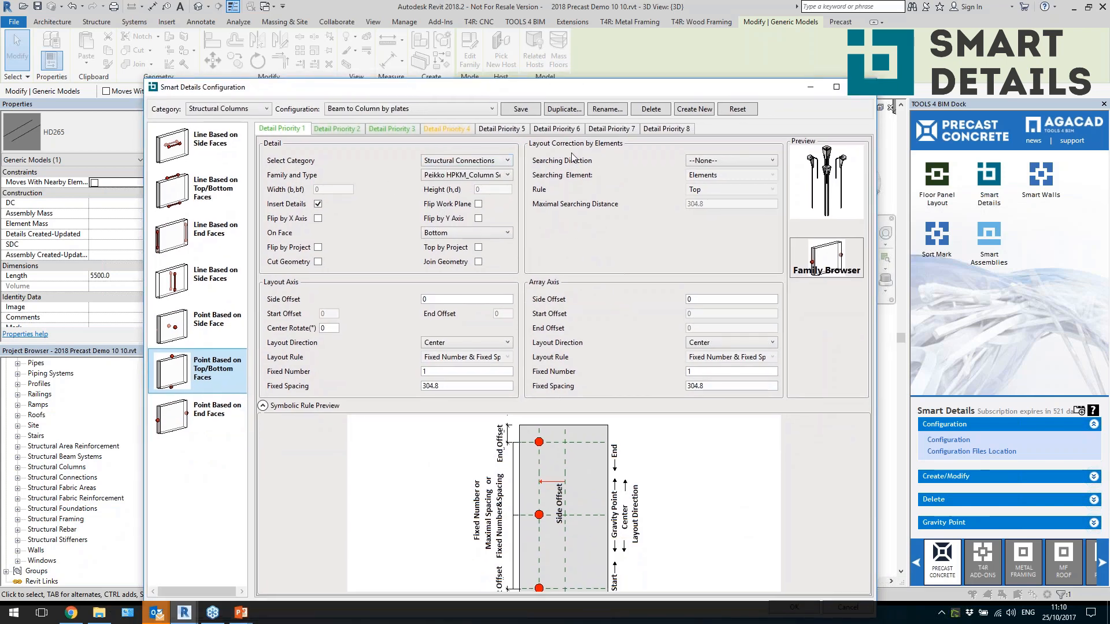
{"action": "left_click", "coordinate": [435, 344]}
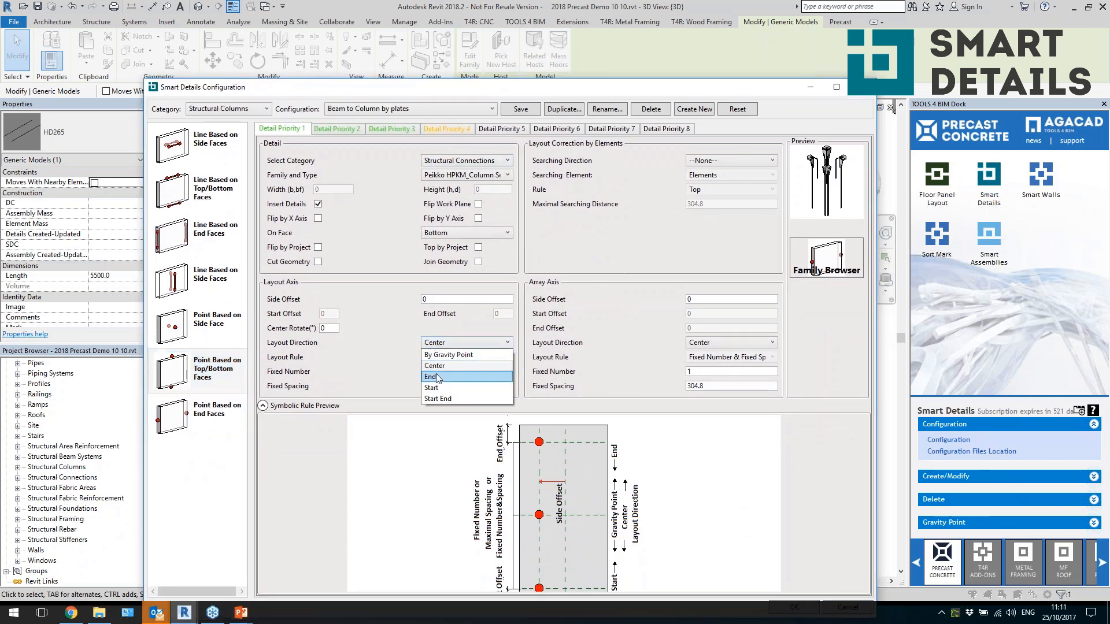
{"action": "left_click", "coordinate": [389, 338]}
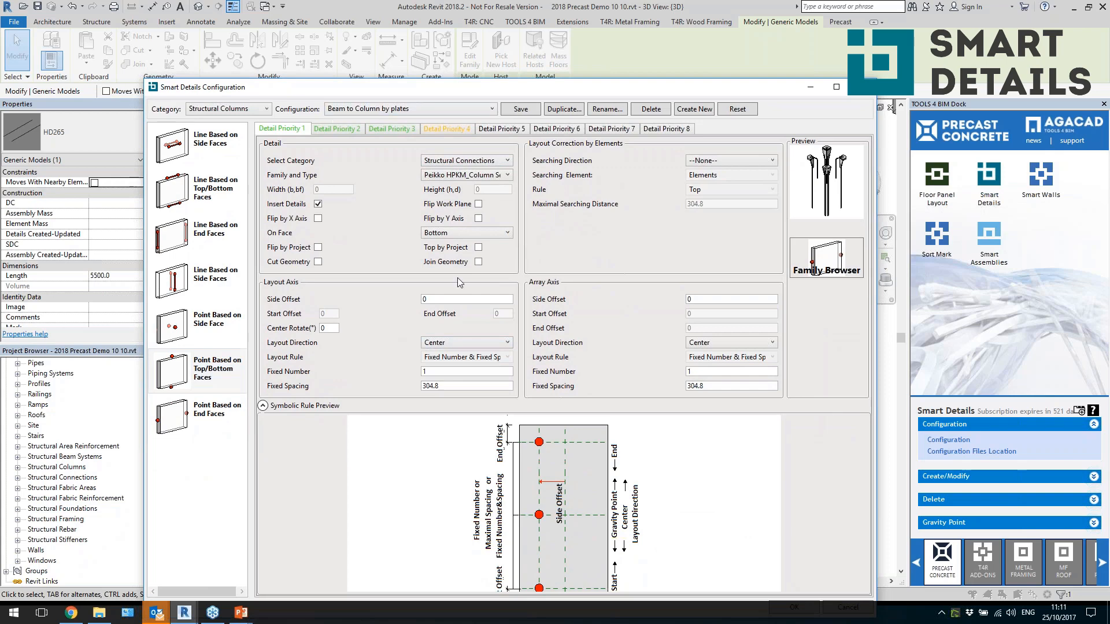
{"action": "left_click", "coordinate": [460, 234]}
{"action": "left_click", "coordinate": [456, 242]}
{"action": "key", "text": "Escape"}
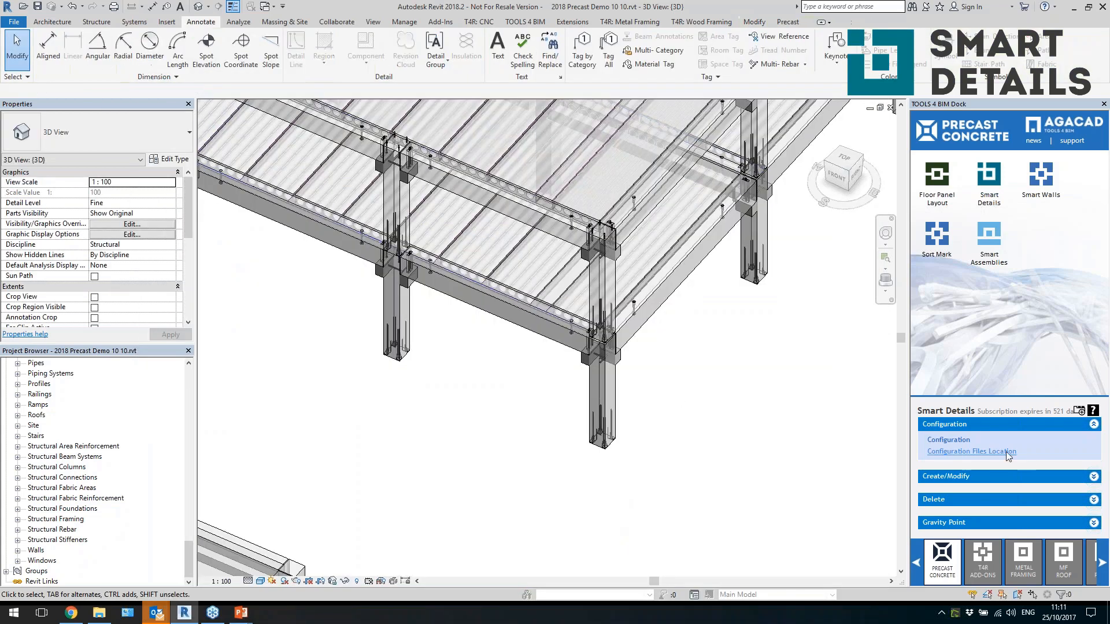
Inspect the storage locations for Smart Details configuration files, including the Shared Company Project I folder, and leave them as they are
{"action": "left_click", "coordinate": [942, 453]}
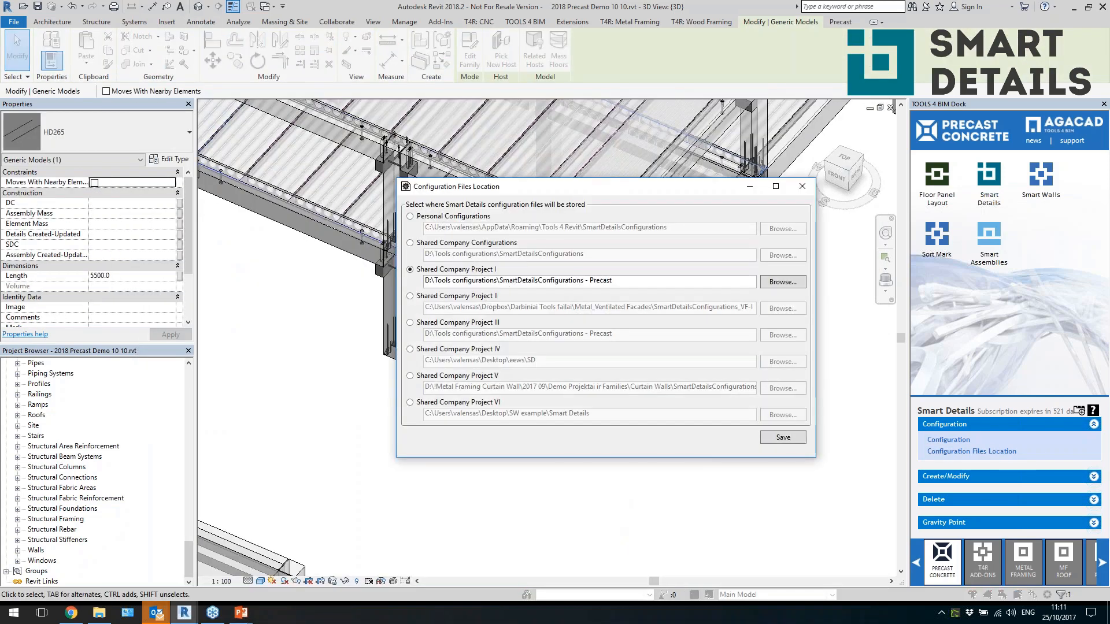
{"action": "left_click_drag", "start_coordinate": [638, 283], "coordinate": [591, 283]}
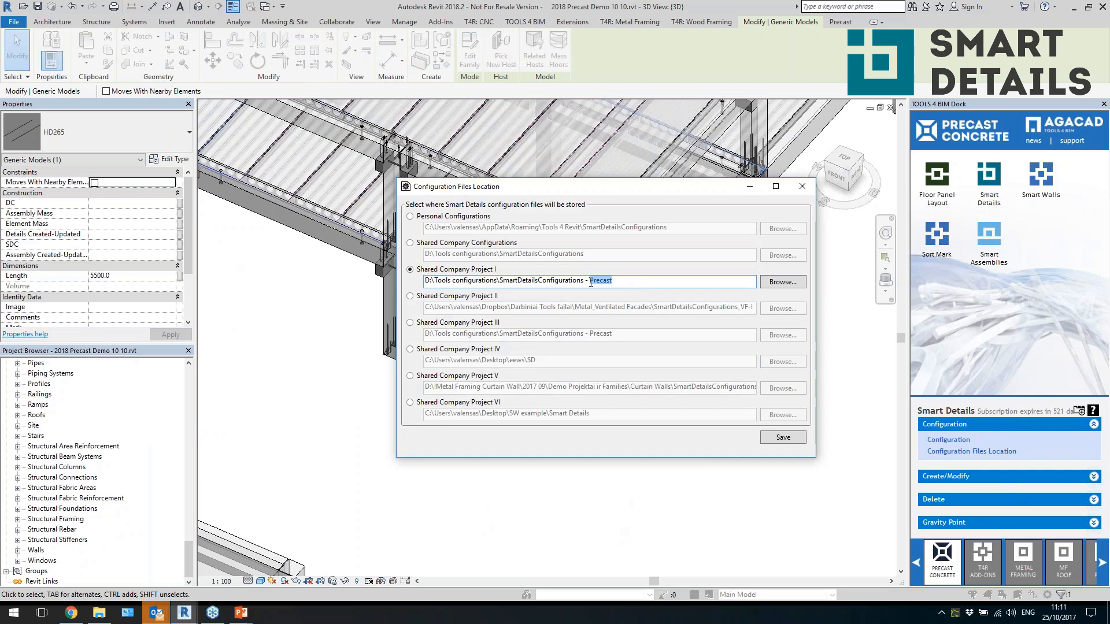
{"action": "left_click", "coordinate": [803, 186]}
{"action": "left_click", "coordinate": [755, 376]}
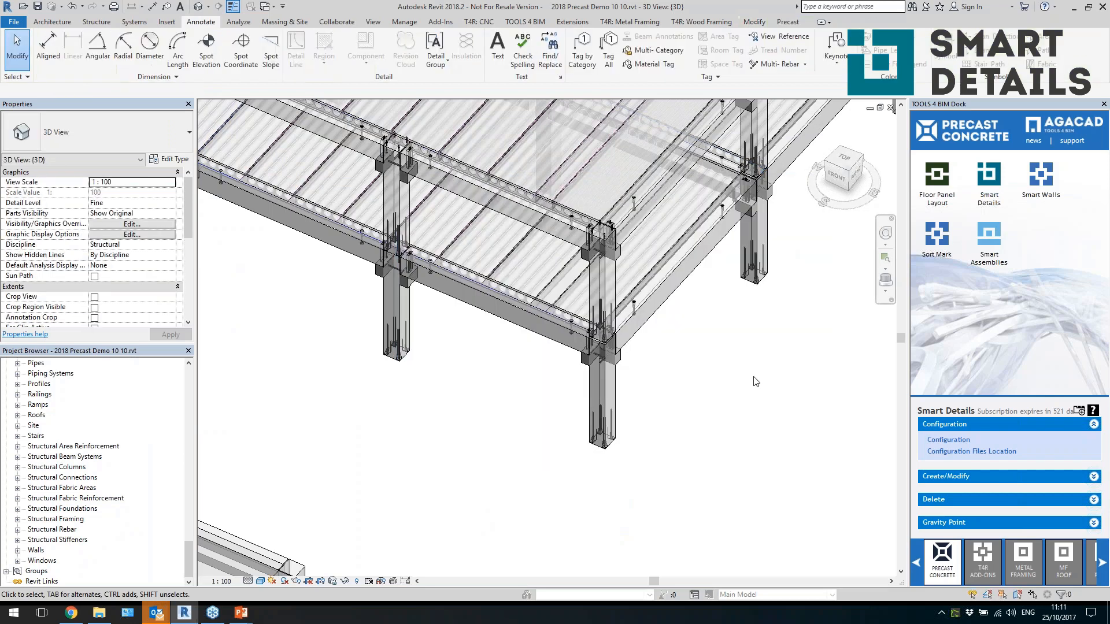
{"action": "scroll", "coordinate": [472, 429], "scroll_direction": "down", "scroll_amount": 1}
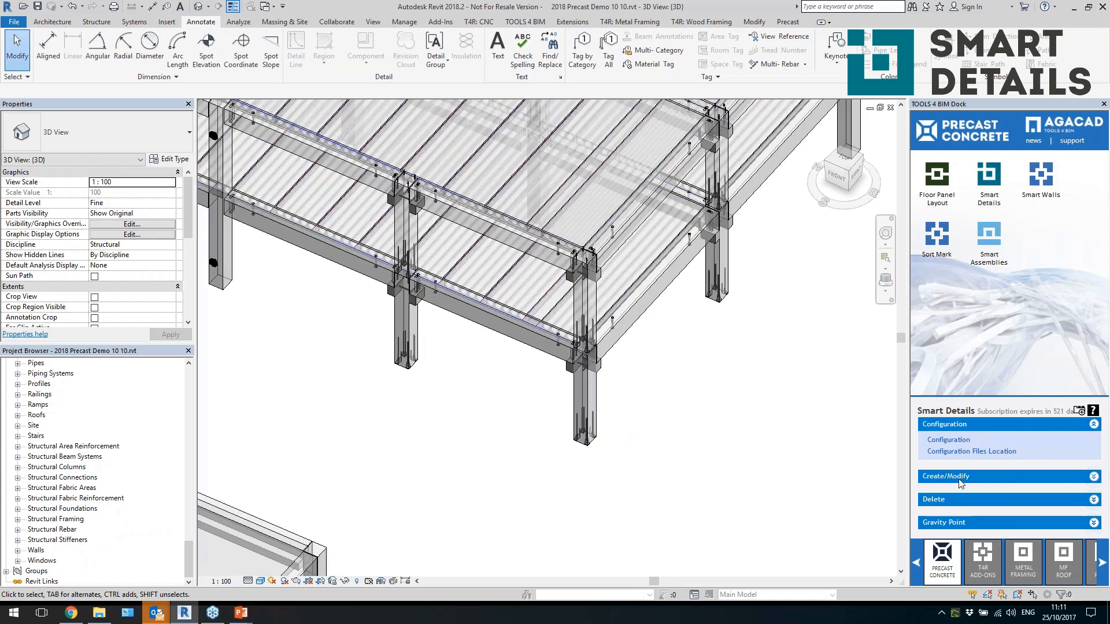
{"action": "scroll", "coordinate": [507, 364], "scroll_direction": "up", "scroll_amount": 2}
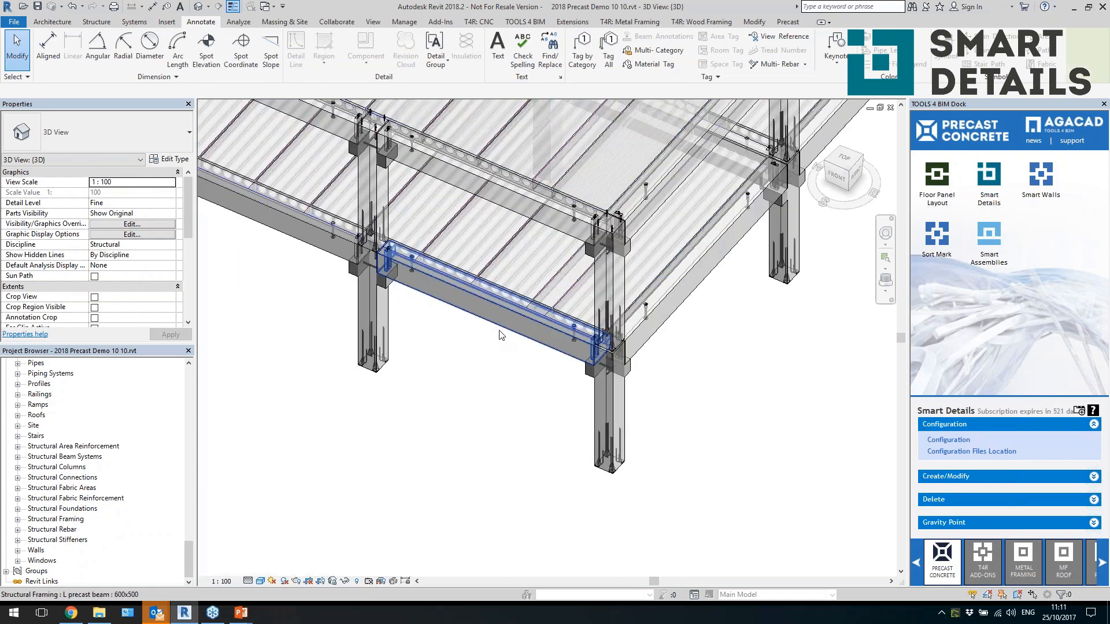
{"action": "left_click", "coordinate": [439, 301]}
{"action": "scroll", "coordinate": [543, 428], "scroll_direction": "down", "scroll_amount": 1}
{"action": "scroll", "coordinate": [561, 438], "scroll_direction": "down", "scroll_amount": 2}
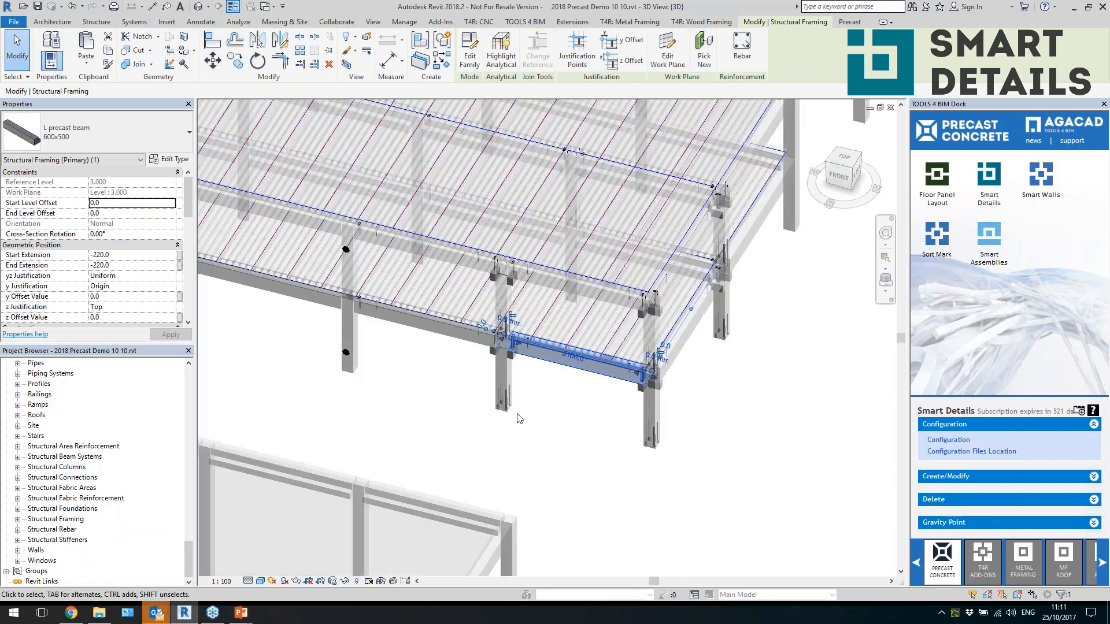
{"action": "left_click", "coordinate": [561, 437]}
Insert Smart Details into the front-edge column without corbels using the Column concrete corbels configuration
{"action": "scroll", "coordinate": [335, 318], "scroll_direction": "up", "scroll_amount": 2}
{"action": "left_click", "coordinate": [367, 326]}
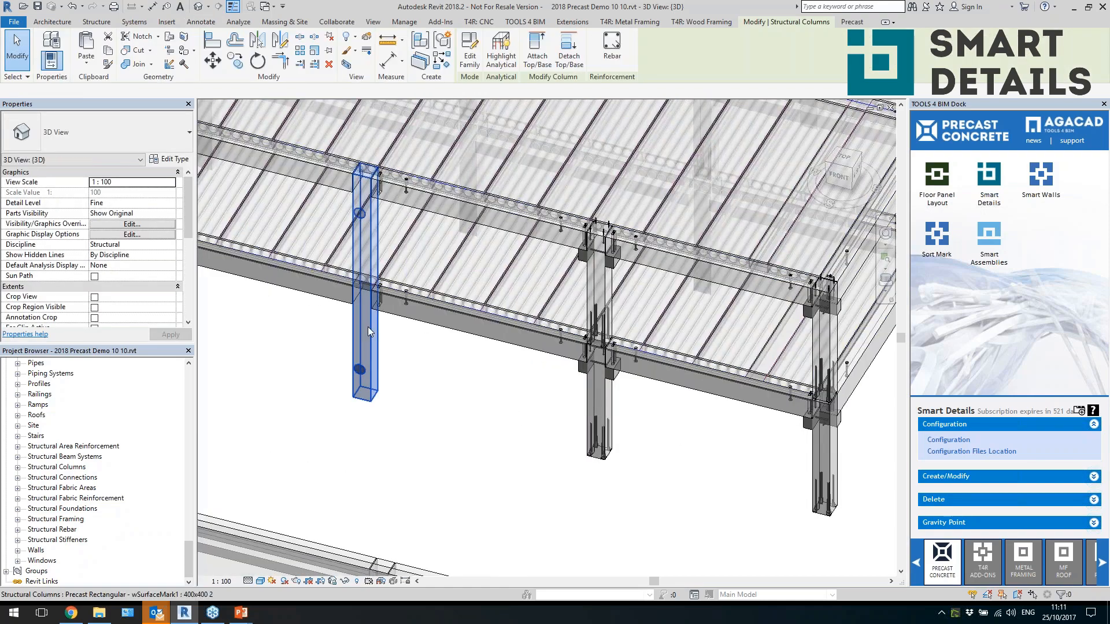
{"action": "scroll", "coordinate": [106, 272], "scroll_direction": "down", "scroll_amount": 4}
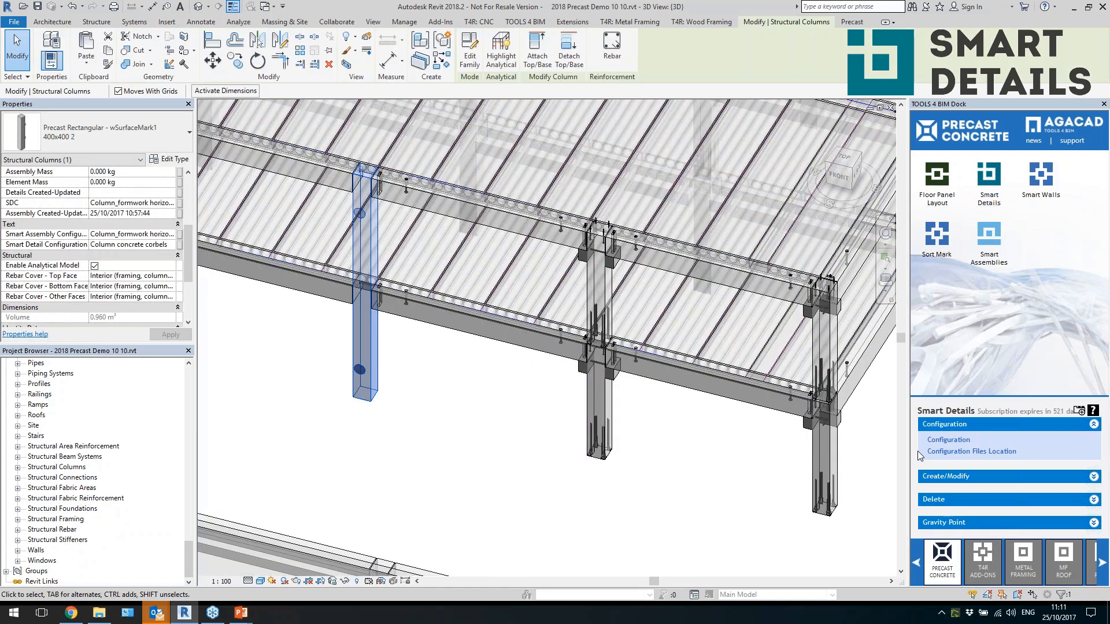
{"action": "left_click", "coordinate": [938, 476]}
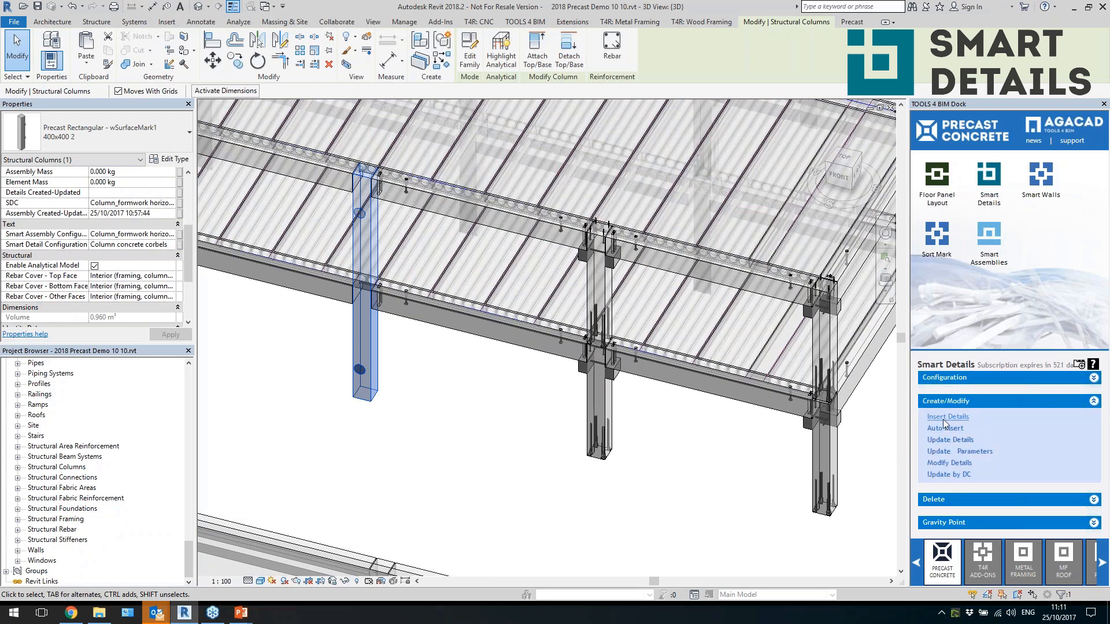
{"action": "left_click", "coordinate": [946, 418]}
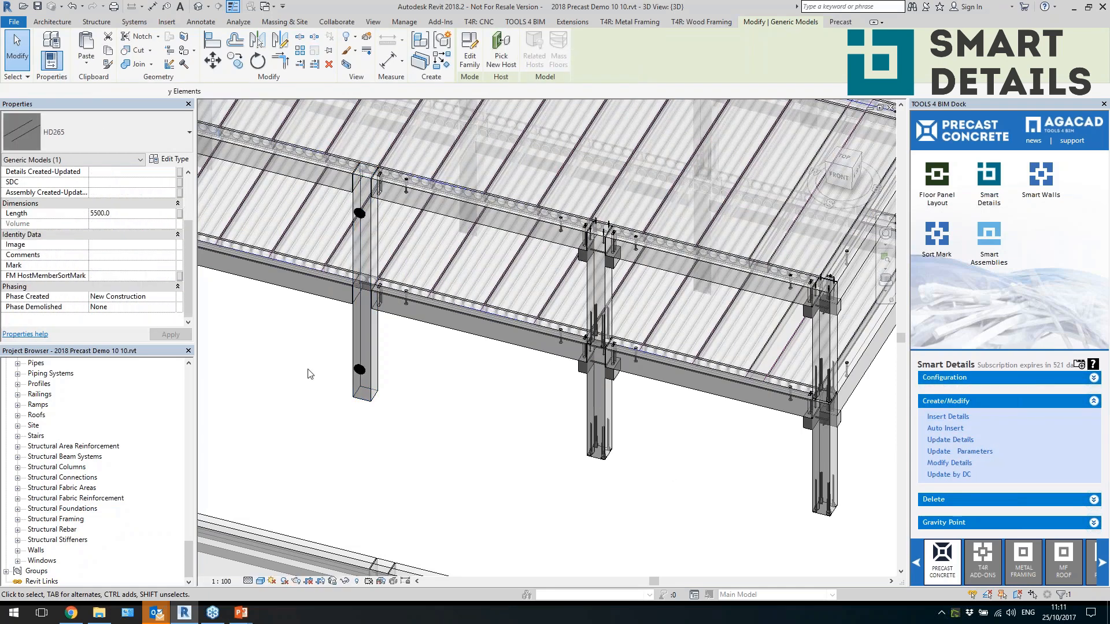
{"action": "left_click", "coordinate": [364, 347]}
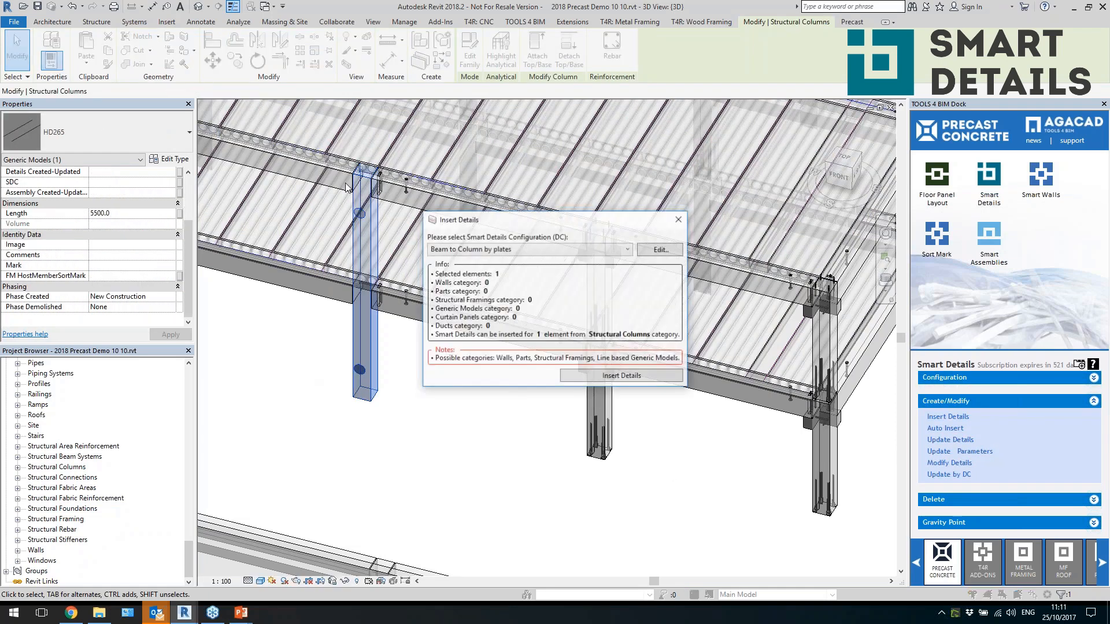
{"action": "left_click", "coordinate": [563, 250]}
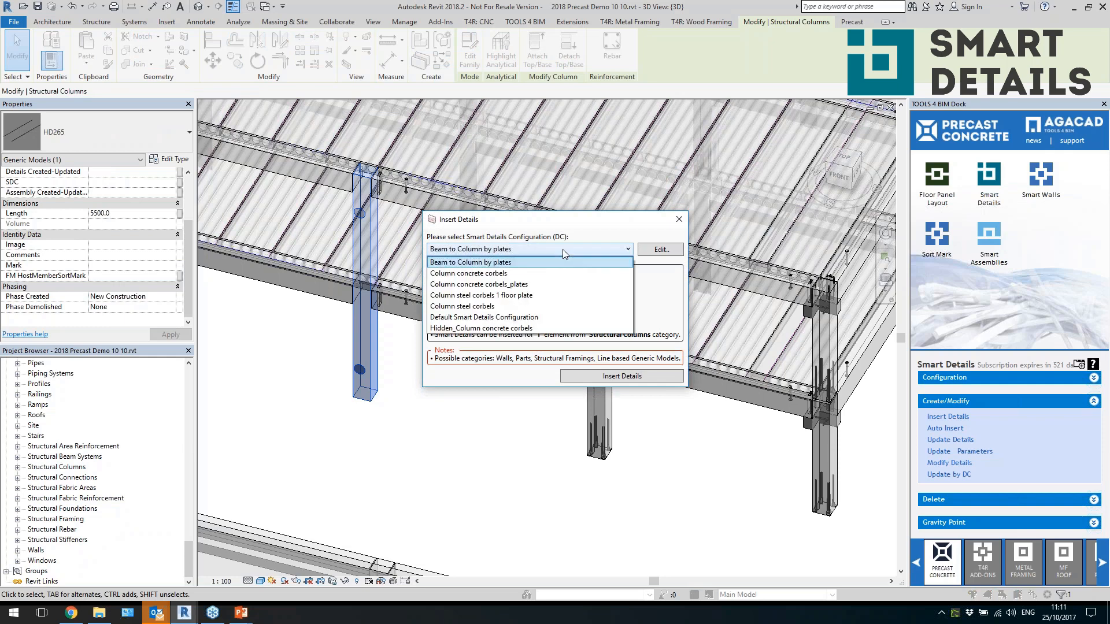
{"action": "left_click", "coordinate": [541, 274]}
{"action": "left_click", "coordinate": [592, 375]}
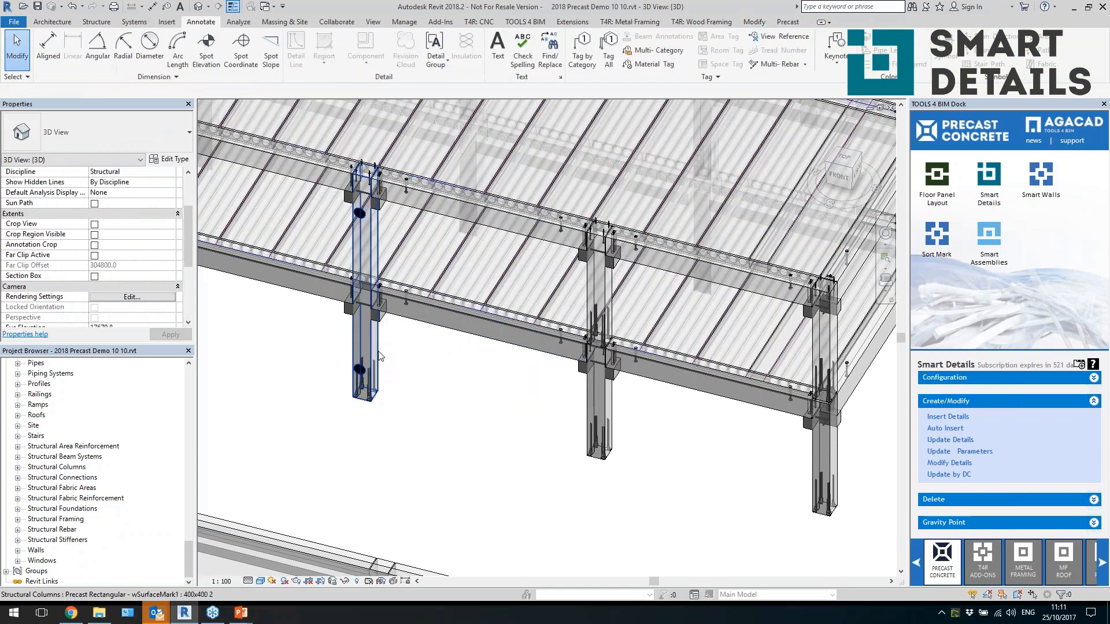
Examine the corbels and column shoes inserted in the front-edge column, and its adjoining upper L precast beam
{"action": "left_click", "coordinate": [376, 351]}
{"action": "scroll", "coordinate": [376, 351], "scroll_direction": "up", "scroll_amount": 3}
{"action": "middle_click_drag", "start_coordinate": [461, 364], "coordinate": [463, 324], "text": "shift"}
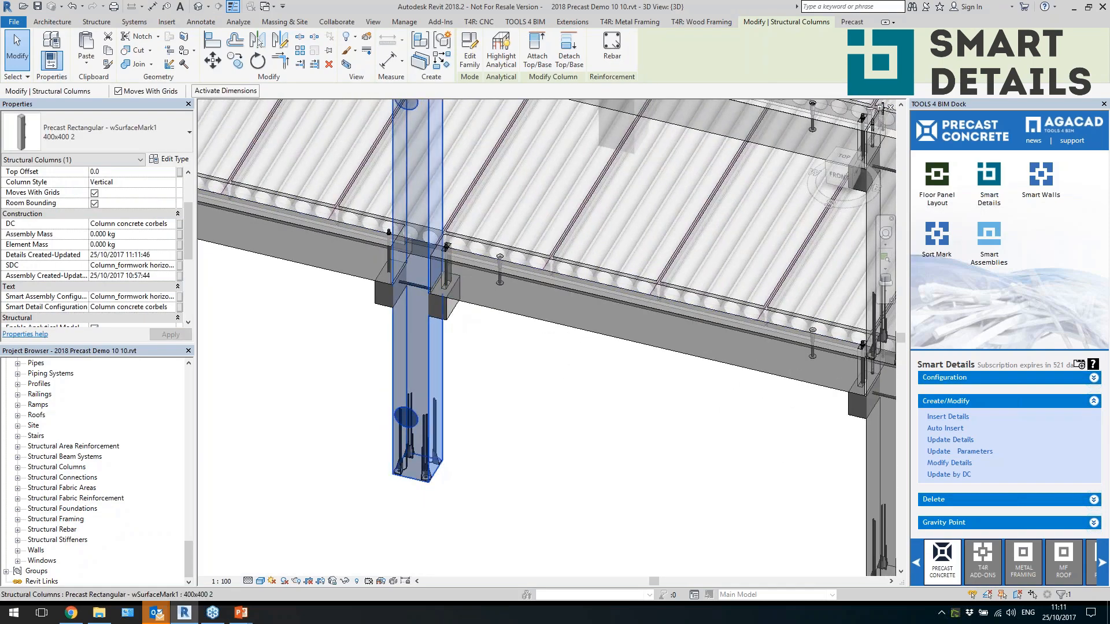
{"action": "left_click", "coordinate": [470, 390]}
{"action": "scroll", "coordinate": [469, 389], "scroll_direction": "down", "scroll_amount": 3}
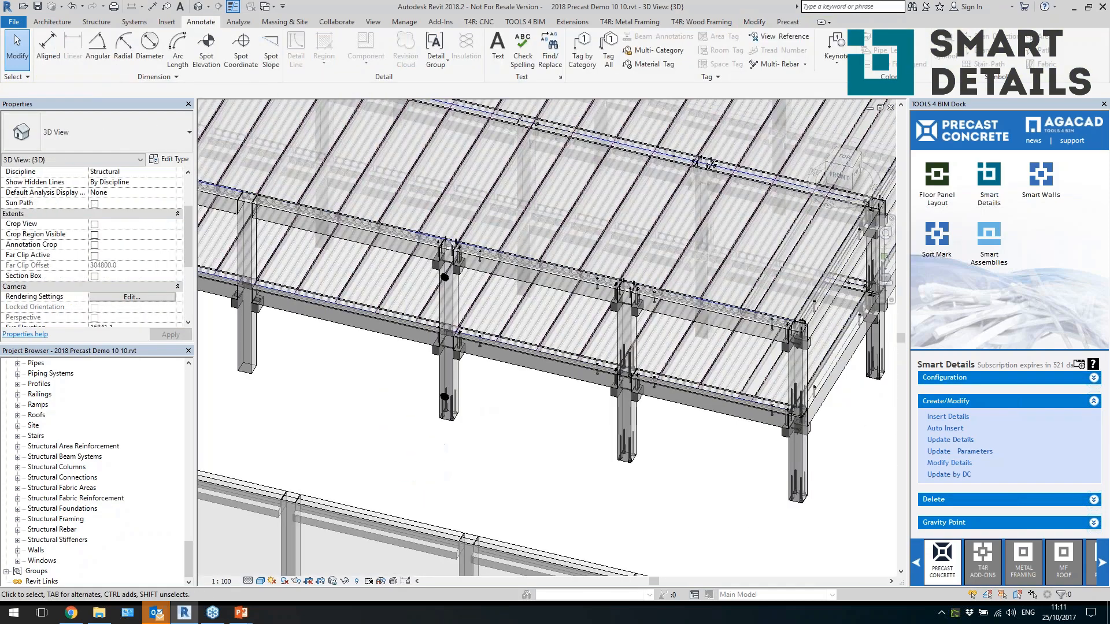
{"action": "scroll", "coordinate": [454, 272], "scroll_direction": "up", "scroll_amount": 2}
{"action": "left_click", "coordinate": [452, 257]}
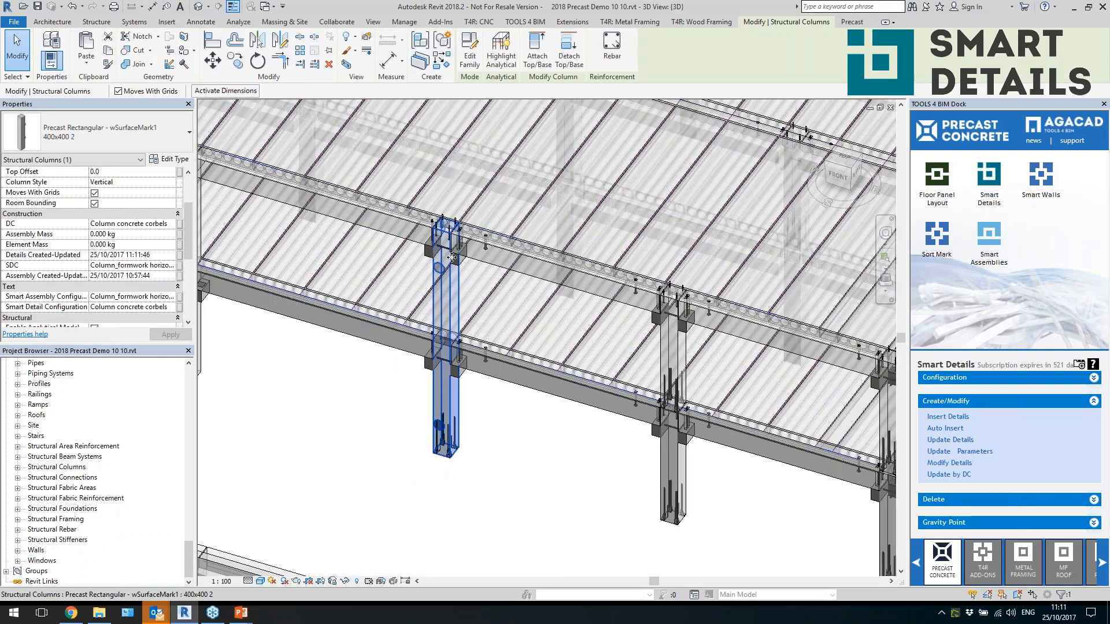
{"action": "left_click", "coordinate": [483, 265]}
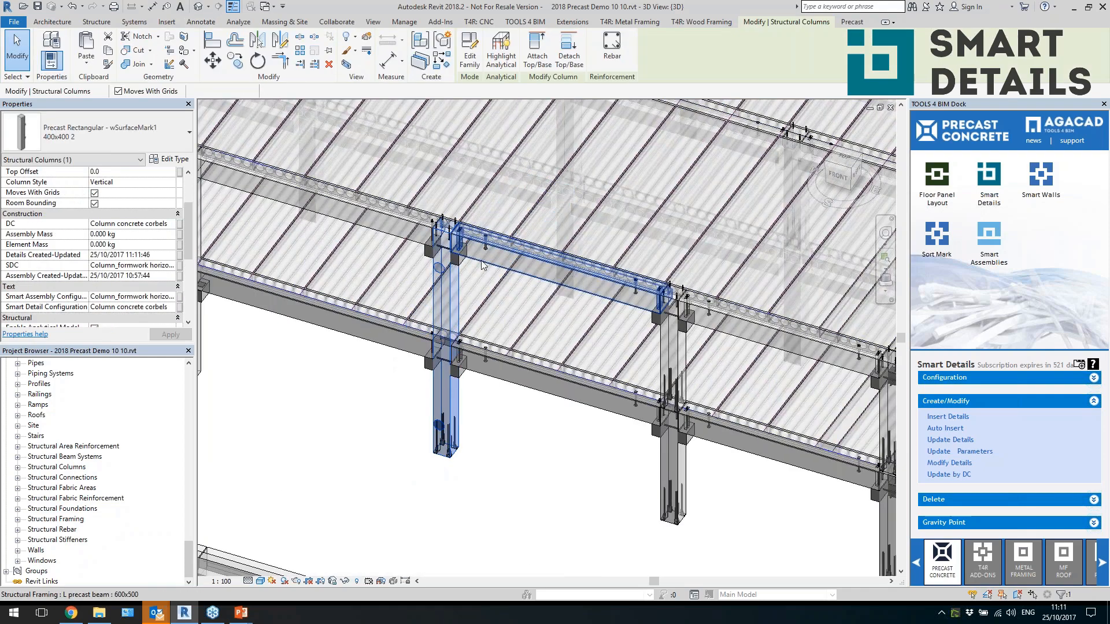
{"action": "scroll", "coordinate": [460, 337], "scroll_direction": "down", "scroll_amount": 4}
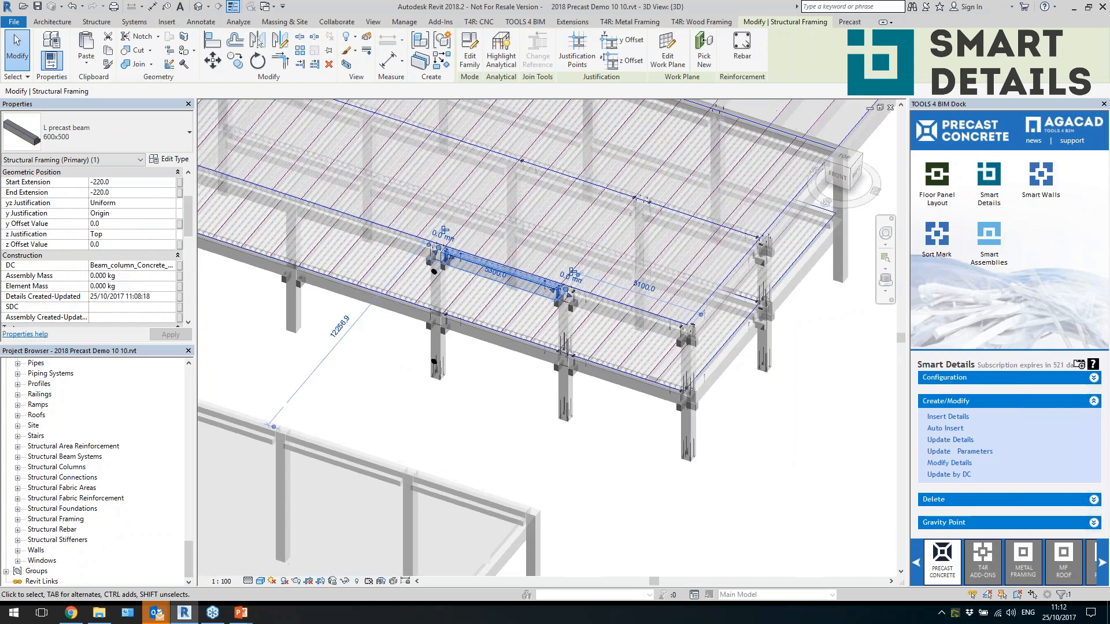
{"action": "left_click", "coordinate": [751, 439]}
{"action": "scroll", "coordinate": [828, 356], "scroll_direction": "up", "scroll_amount": 4}
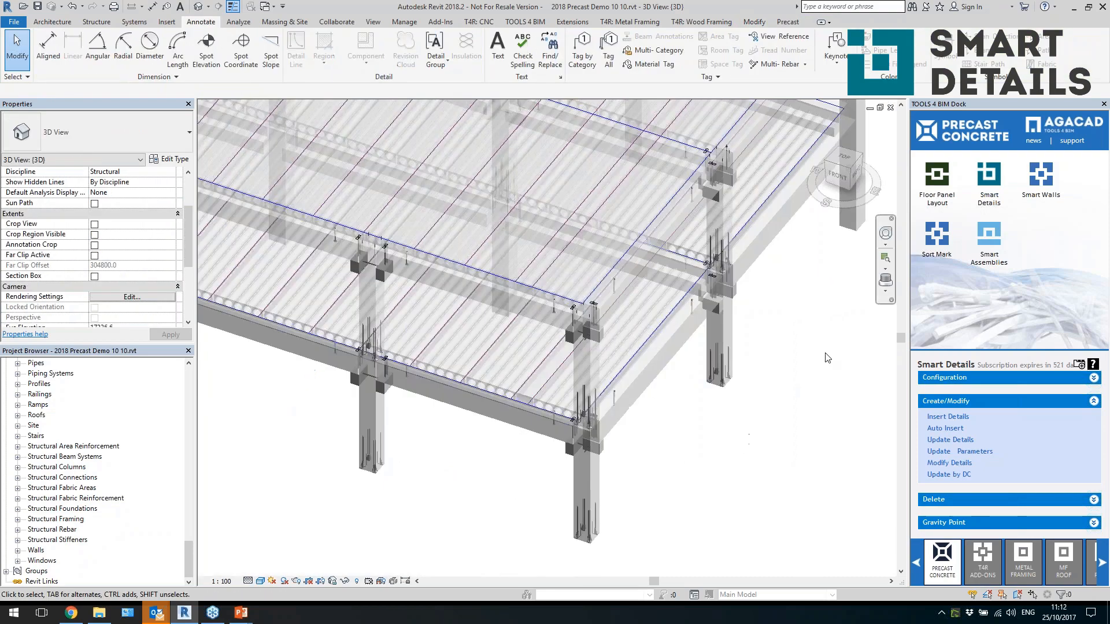
Examine the lower side column next to the corner, its rectangular beam and the concrete corbels supporting the beams
{"action": "left_click", "coordinate": [714, 323]}
{"action": "scroll", "coordinate": [691, 307], "scroll_direction": "up", "scroll_amount": 4}
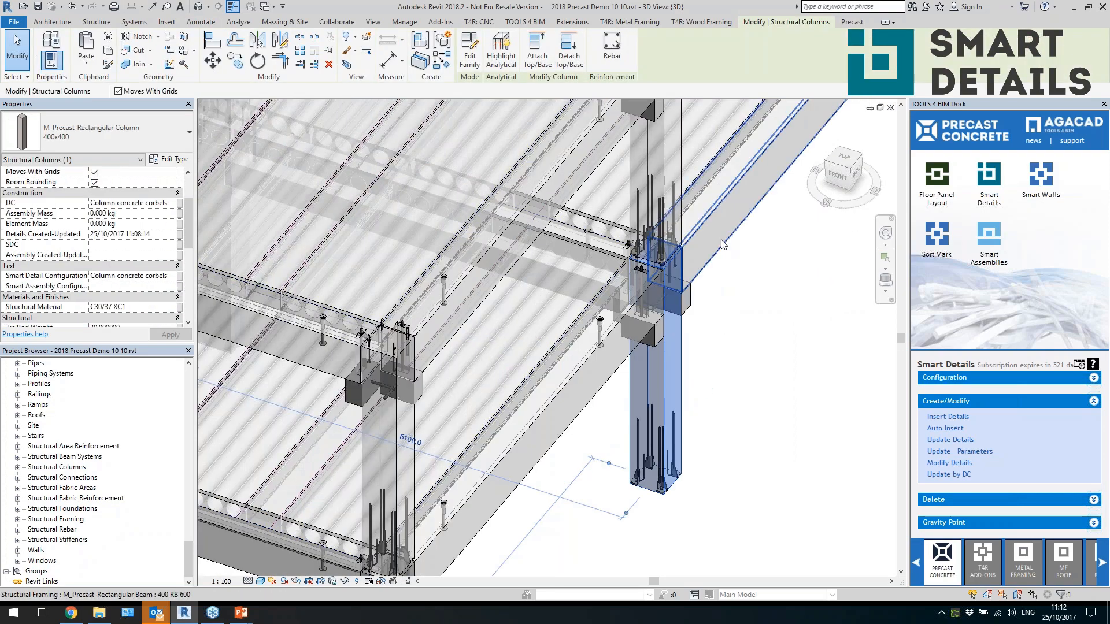
{"action": "middle_click_drag", "start_coordinate": [689, 305], "coordinate": [736, 315], "text": "shift"}
{"action": "scroll", "coordinate": [643, 249], "scroll_direction": "up", "scroll_amount": 4}
{"action": "left_click", "coordinate": [591, 226]}
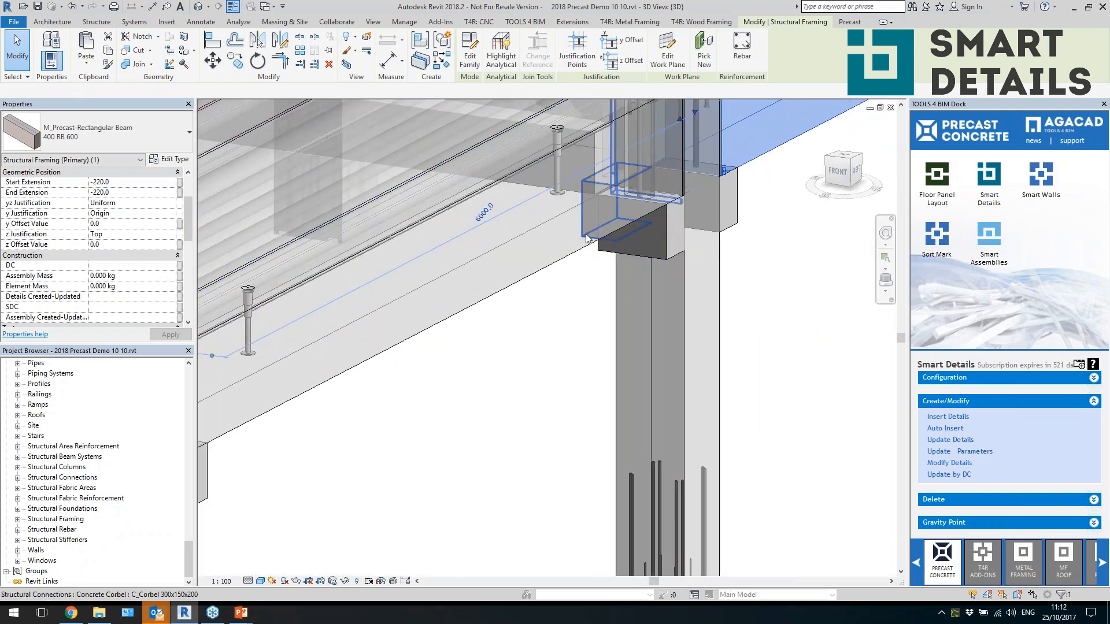
{"action": "scroll", "coordinate": [729, 321], "scroll_direction": "down", "scroll_amount": 5}
{"action": "middle_click_drag", "start_coordinate": [786, 308], "coordinate": [789, 373], "text": "shift"}
{"action": "left_click", "coordinate": [797, 338]}
{"action": "scroll", "coordinate": [795, 337], "scroll_direction": "up", "scroll_amount": 2}
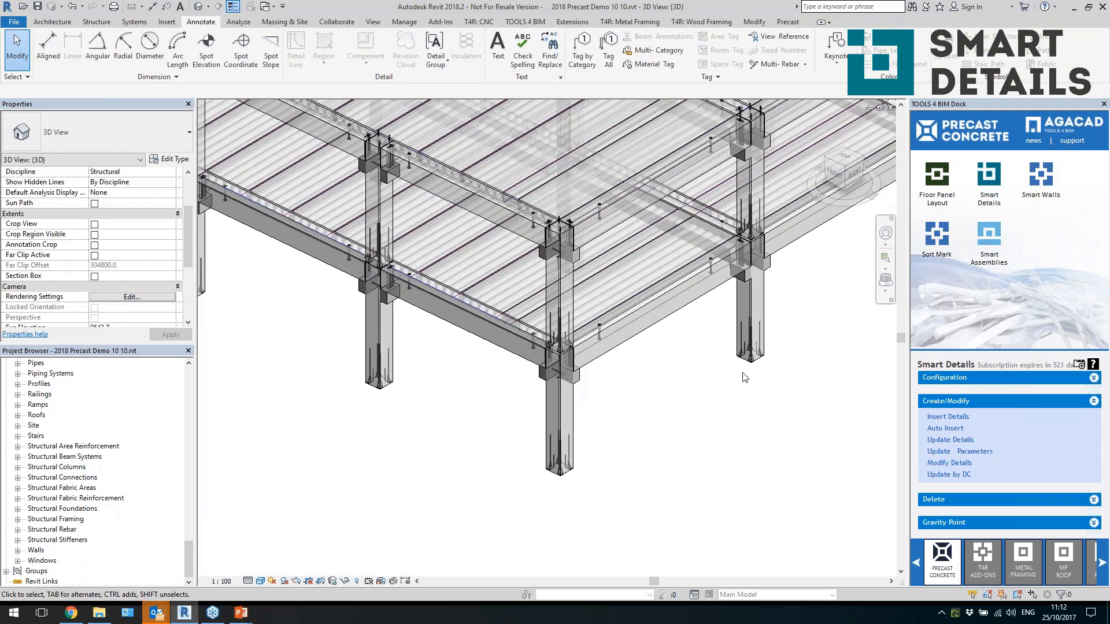
{"action": "scroll", "coordinate": [748, 380], "scroll_direction": "down", "scroll_amount": 1}
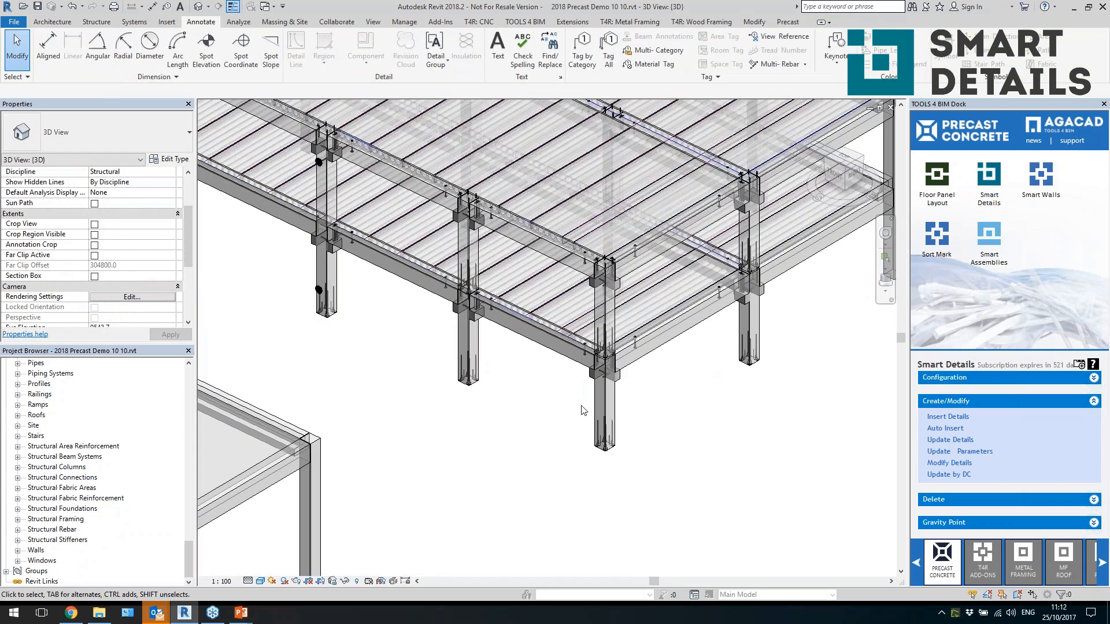
Check the Smart Detail Configuration parameter of the lower corner column and leave its value as it is
{"action": "left_click", "coordinate": [598, 403]}
{"action": "scroll", "coordinate": [642, 399], "scroll_direction": "up", "scroll_amount": 1}
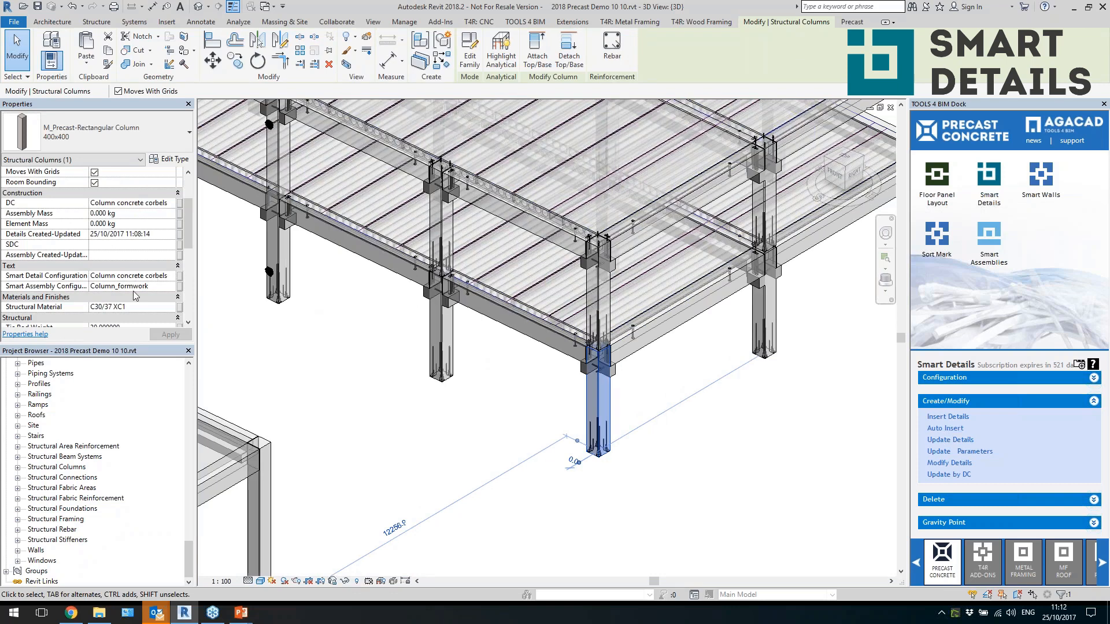
{"action": "left_click", "coordinate": [113, 276]}
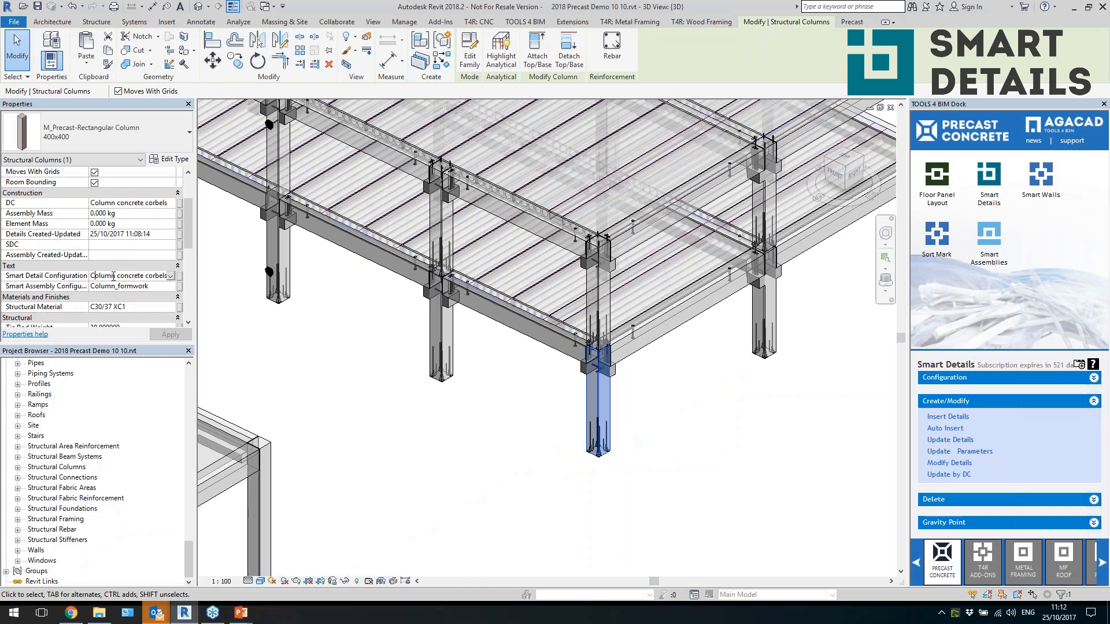
{"action": "left_click_drag", "start_coordinate": [91, 277], "coordinate": [177, 280]}
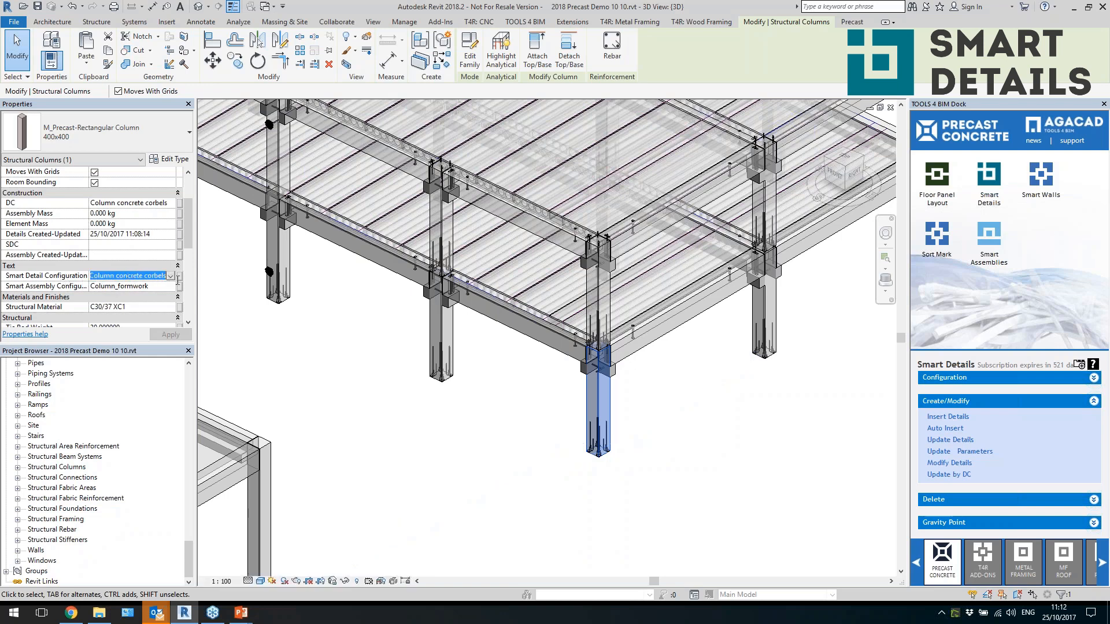
{"action": "key", "text": "Return"}
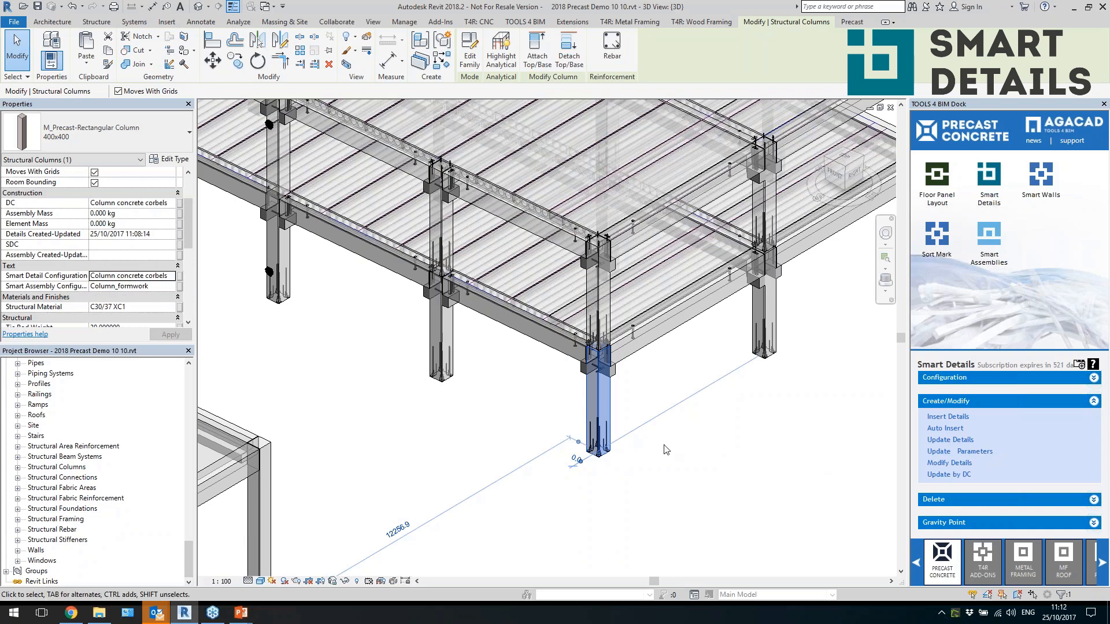
{"action": "scroll", "coordinate": [620, 412], "scroll_direction": "up", "scroll_amount": 2}
{"action": "left_click", "coordinate": [453, 406]}
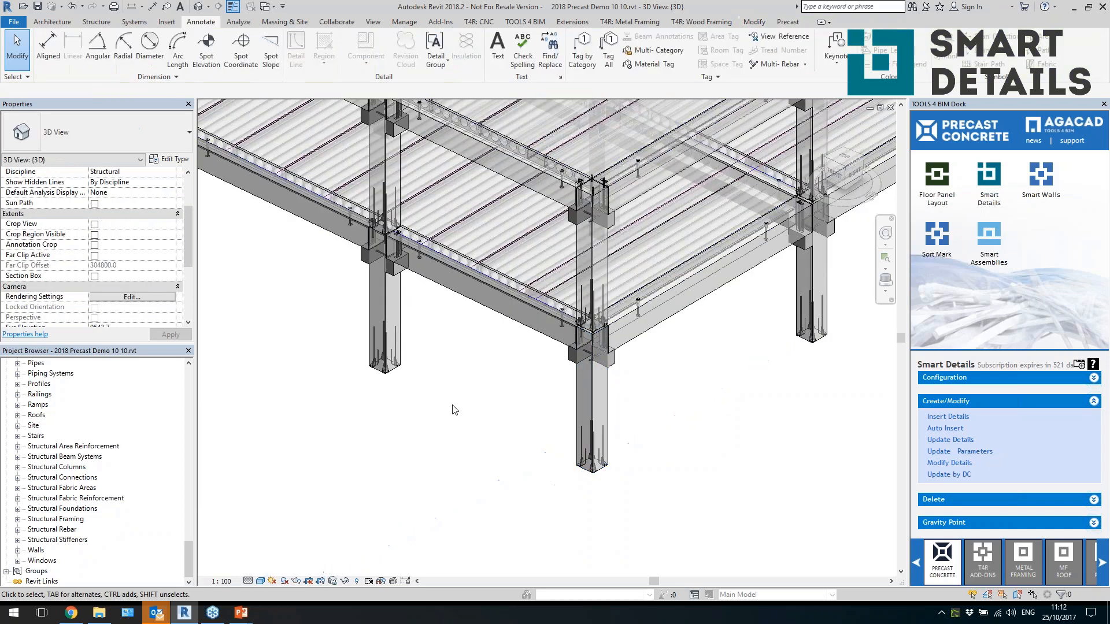
Change the lower rectangular side beam beside the corner column to the M_Precast-Rectangular Beam type 400x1000
{"action": "scroll", "coordinate": [455, 405], "scroll_direction": "down", "scroll_amount": 2}
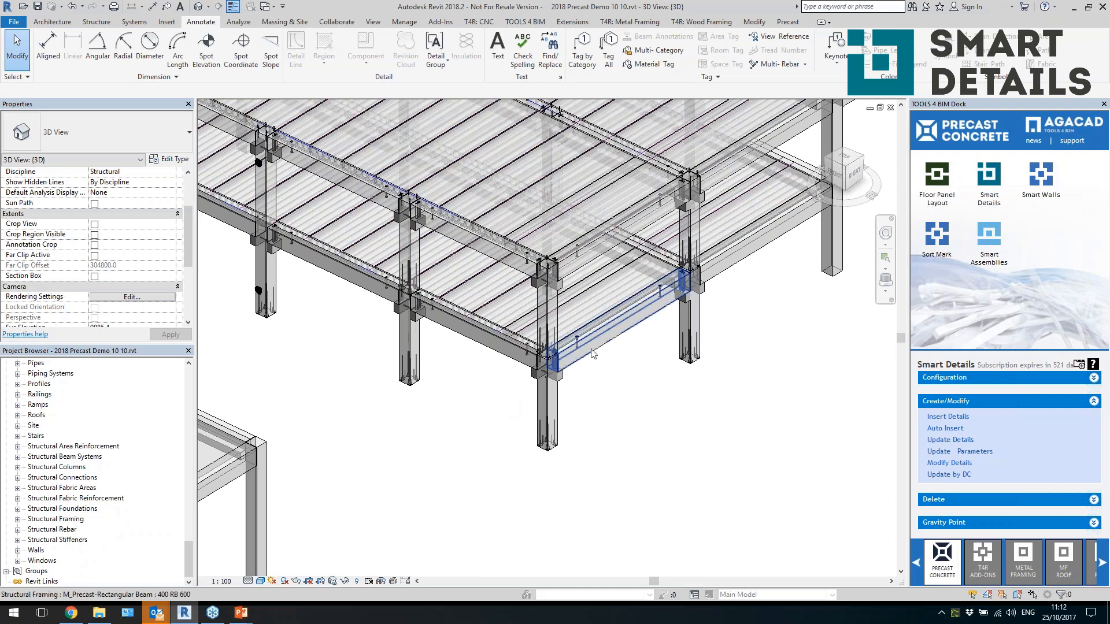
{"action": "scroll", "coordinate": [613, 364], "scroll_direction": "up", "scroll_amount": 1}
{"action": "left_click", "coordinate": [603, 344]}
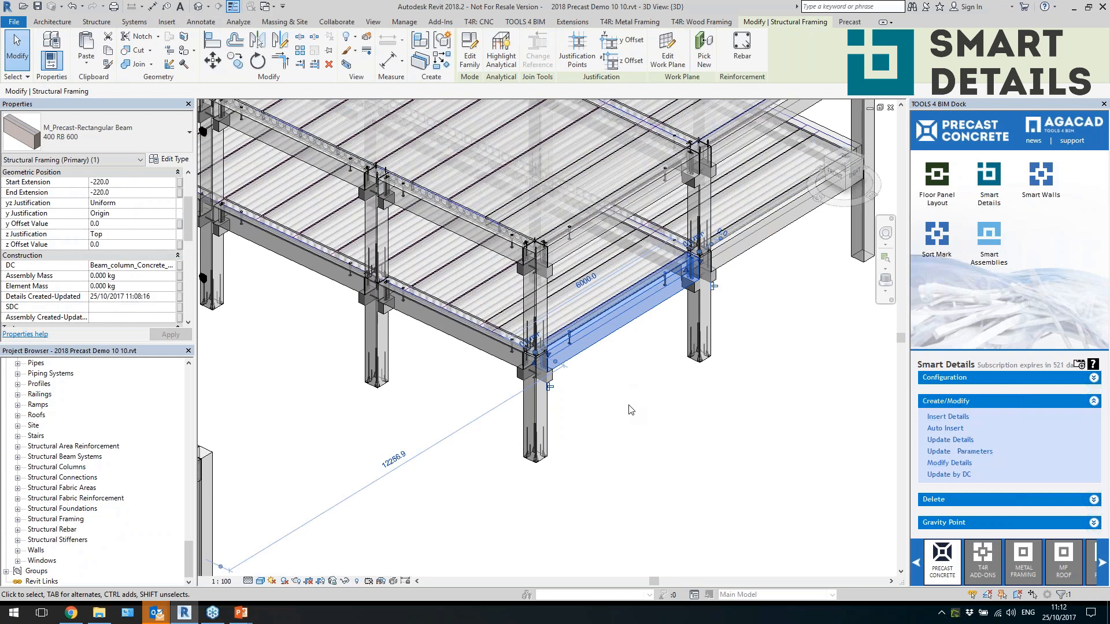
{"action": "left_click", "coordinate": [135, 138]}
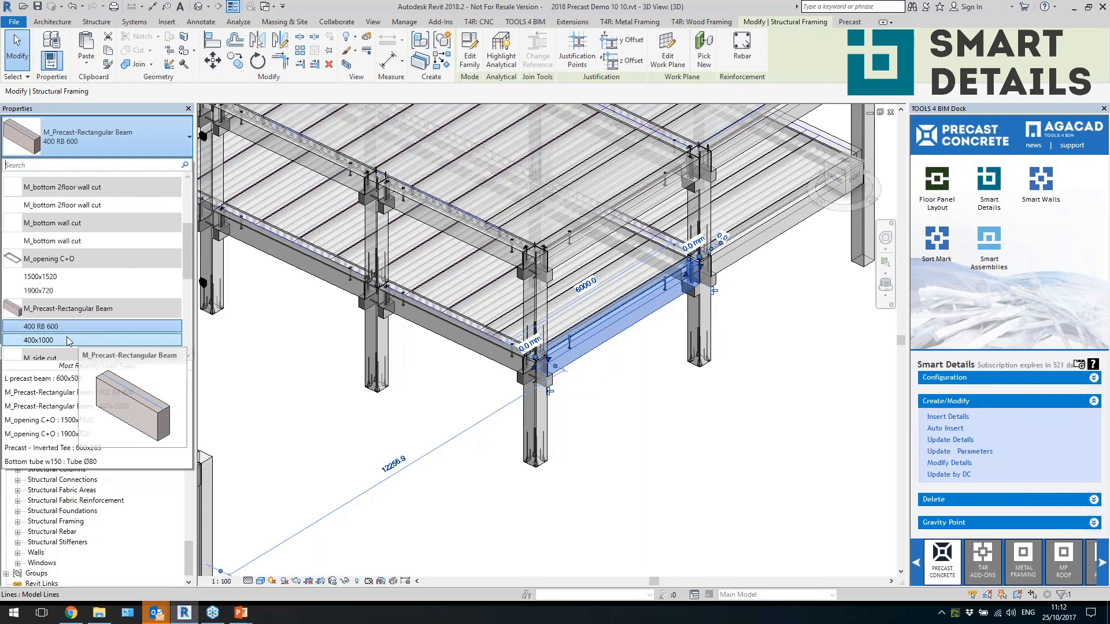
{"action": "left_click", "coordinate": [664, 391]}
Examine how the existing concrete corbel at the corner column fits the deeper 400x1000 beam
{"action": "scroll", "coordinate": [662, 384], "scroll_direction": "up", "scroll_amount": 2}
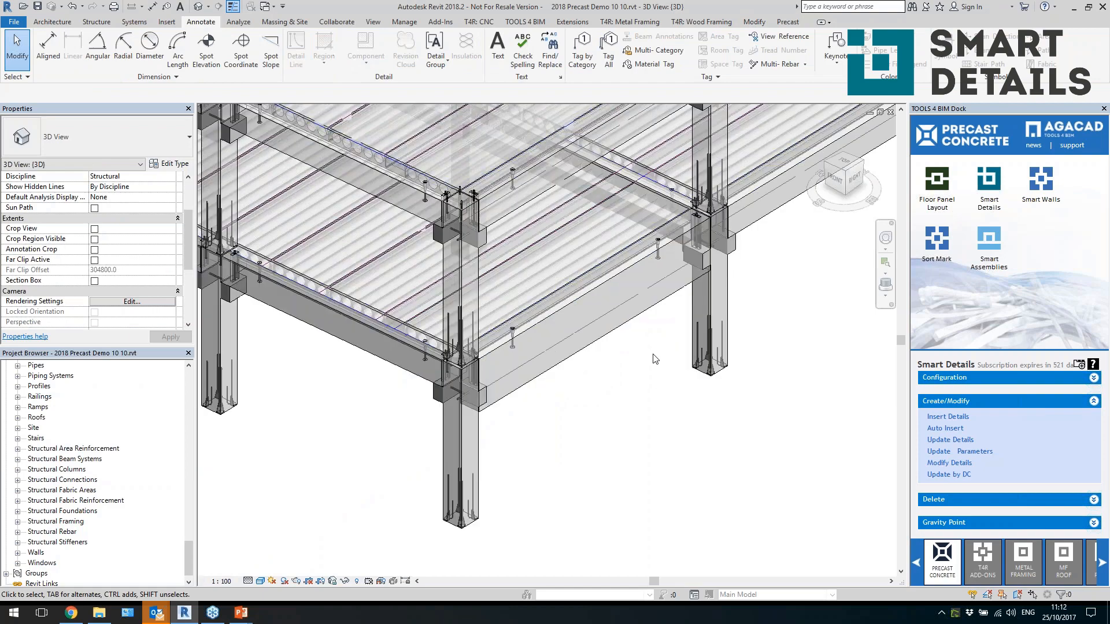
{"action": "left_click", "coordinate": [623, 331]}
{"action": "middle_click_drag", "start_coordinate": [607, 414], "coordinate": [544, 406], "text": "shift"}
{"action": "left_click", "coordinate": [543, 406]}
{"action": "scroll", "coordinate": [407, 338], "scroll_direction": "up", "scroll_amount": 3}
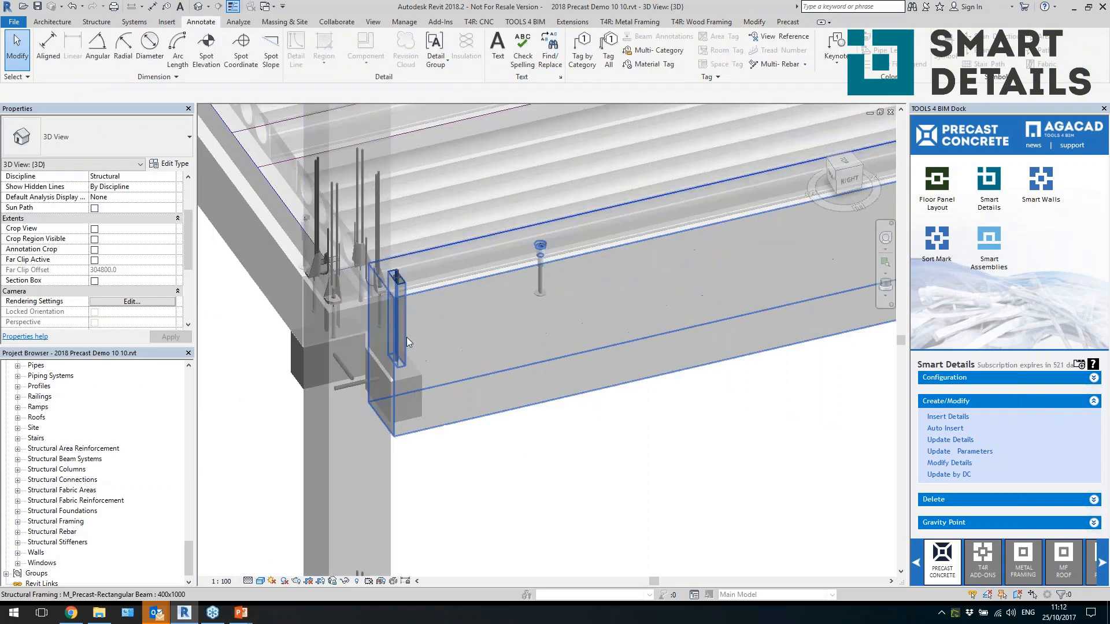
{"action": "scroll", "coordinate": [445, 294], "scroll_direction": "down", "scroll_amount": 2}
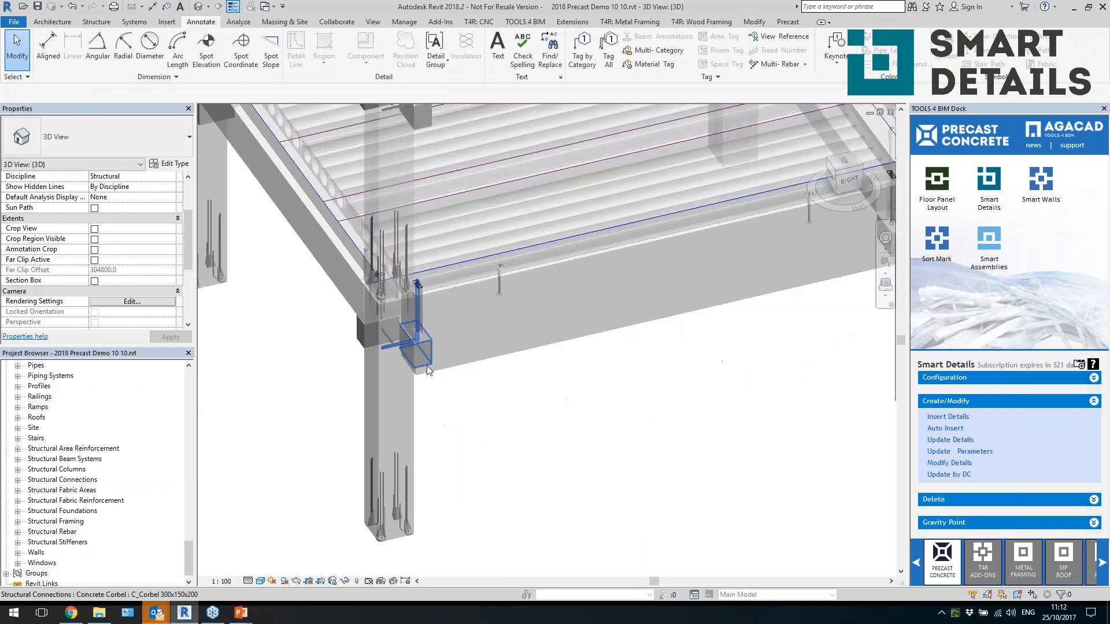
{"action": "scroll", "coordinate": [471, 398], "scroll_direction": "down", "scroll_amount": 3}
{"action": "scroll", "coordinate": [584, 387], "scroll_direction": "up", "scroll_amount": 2}
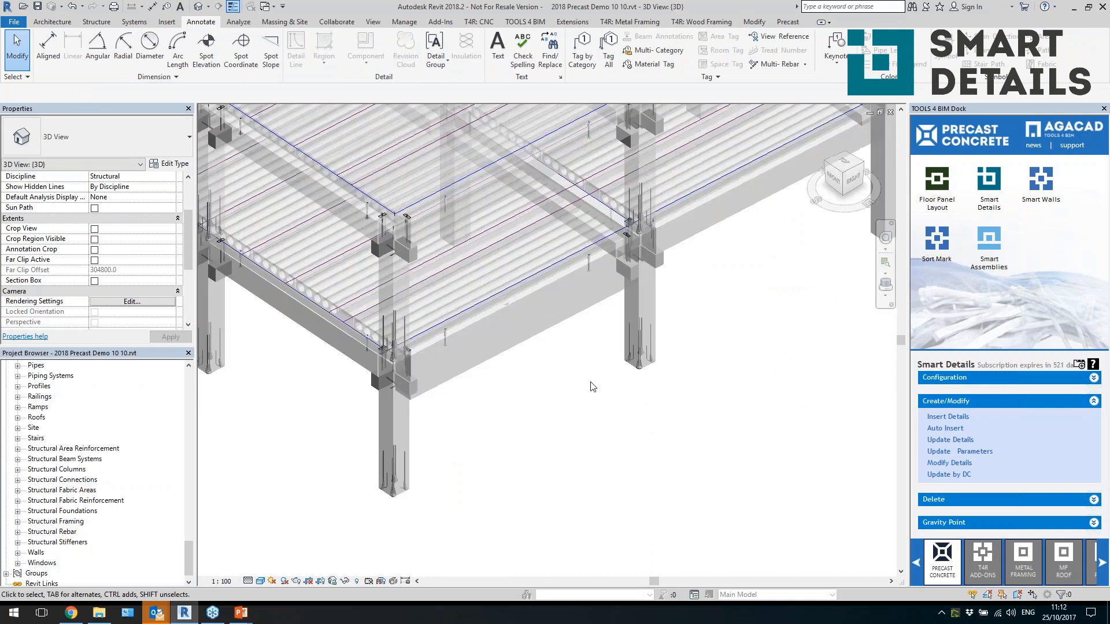
Update the Smart Details of the 400x1000 beam together with the two columns supporting it
{"action": "left_click", "coordinate": [640, 308]}
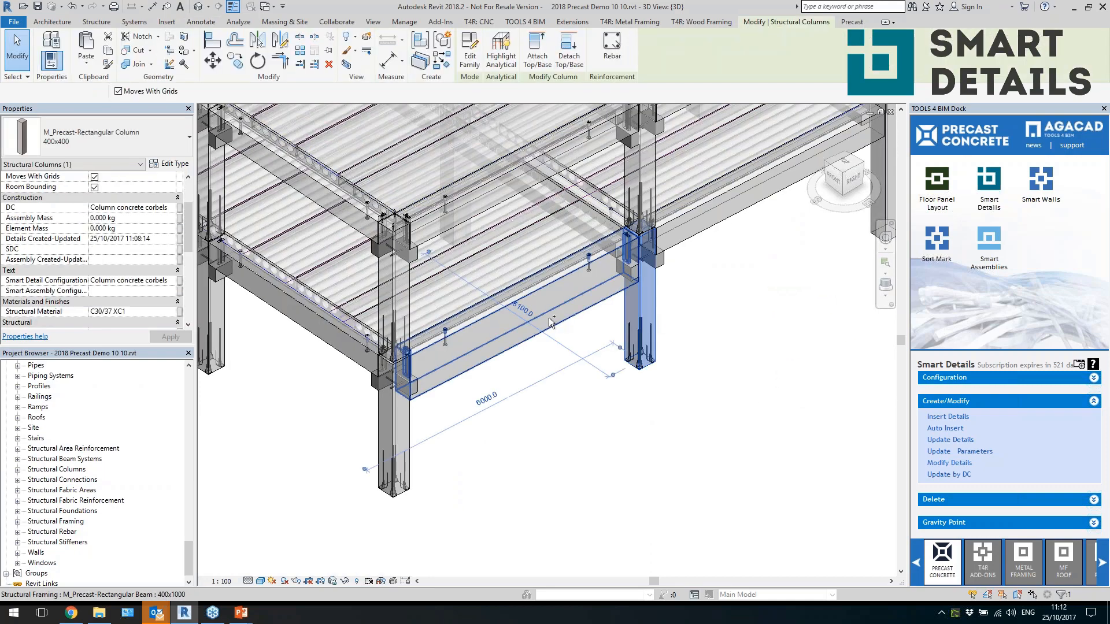
{"action": "left_click", "coordinate": [549, 317], "text": "ctrl"}
{"action": "left_click", "coordinate": [410, 431], "text": "ctrl"}
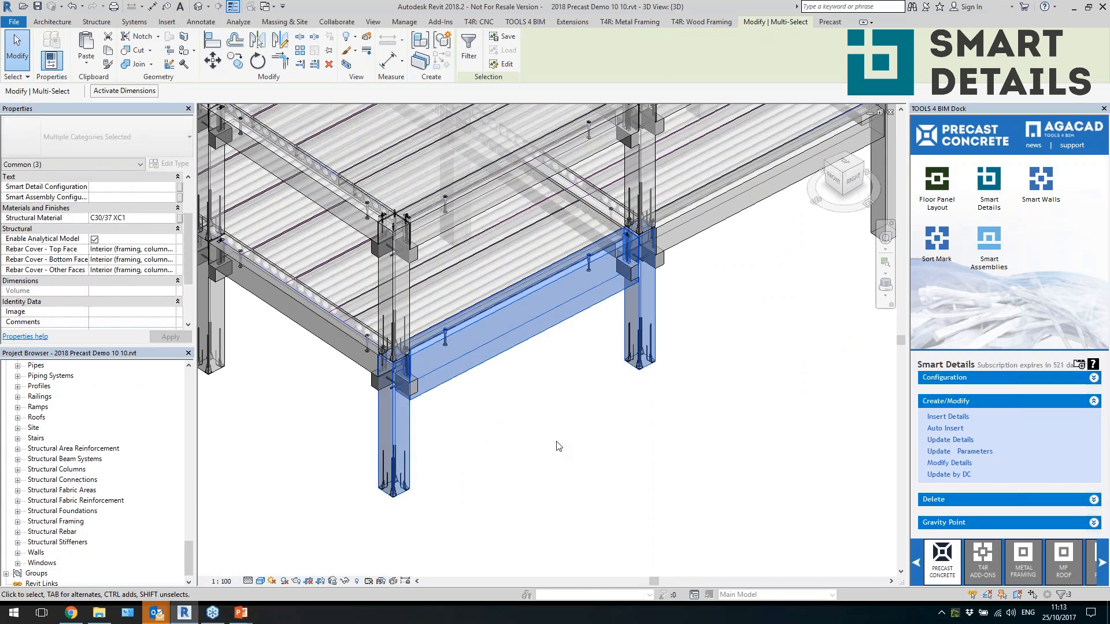
{"action": "left_click", "coordinate": [957, 443]}
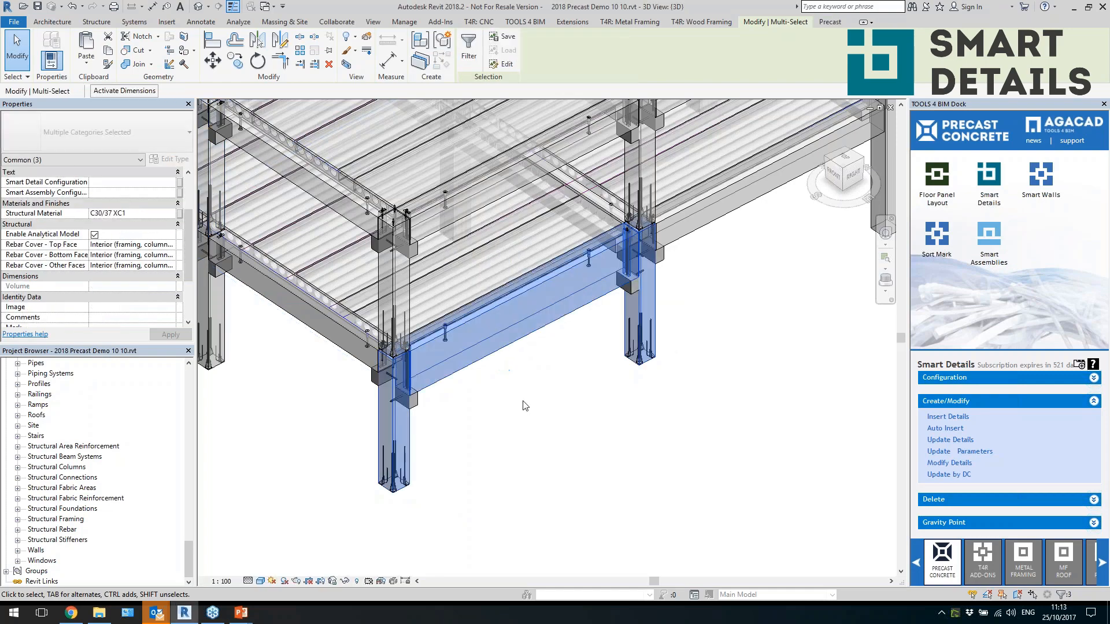
Examine the updated corbel and vertical beam connection at the corner column from several angles
{"action": "left_click", "coordinate": [430, 409]}
{"action": "scroll", "coordinate": [421, 415], "scroll_direction": "up", "scroll_amount": 2}
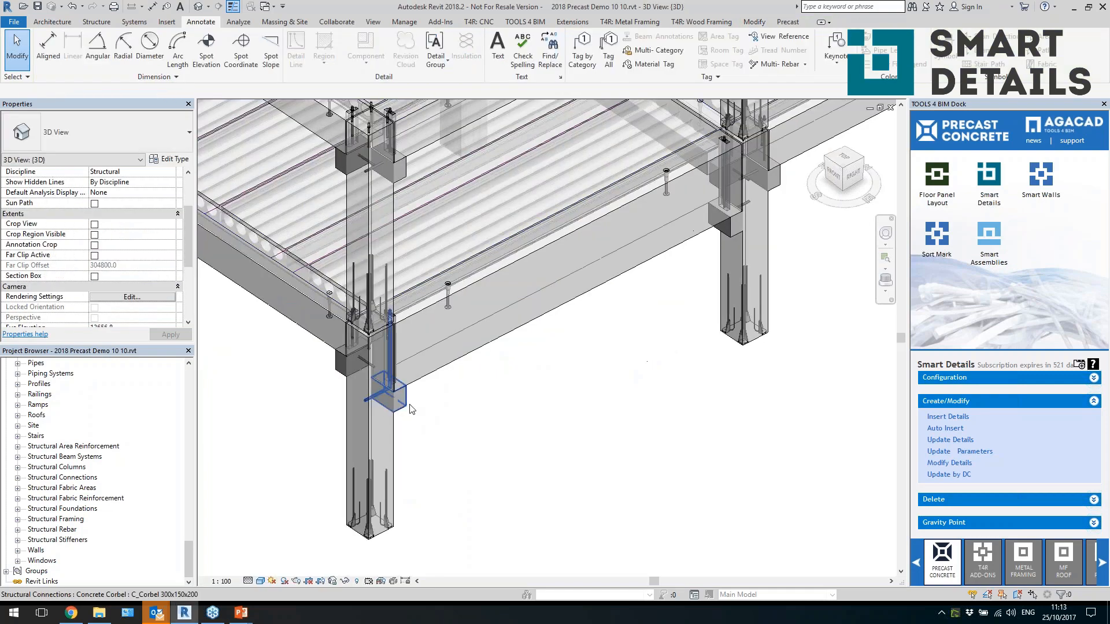
{"action": "left_click", "coordinate": [411, 406]}
{"action": "mouse_move", "coordinate": [666, 451]}
{"action": "middle_mouse_down", "text": "shift"}
{"action": "mouse_move", "coordinate": [429, 444]}
{"action": "mouse_move", "coordinate": [604, 460]}
{"action": "middle_mouse_up", "text": "shift"}
{"action": "scroll", "coordinate": [450, 404], "scroll_direction": "up", "scroll_amount": 2}
{"action": "left_click", "coordinate": [430, 395]}
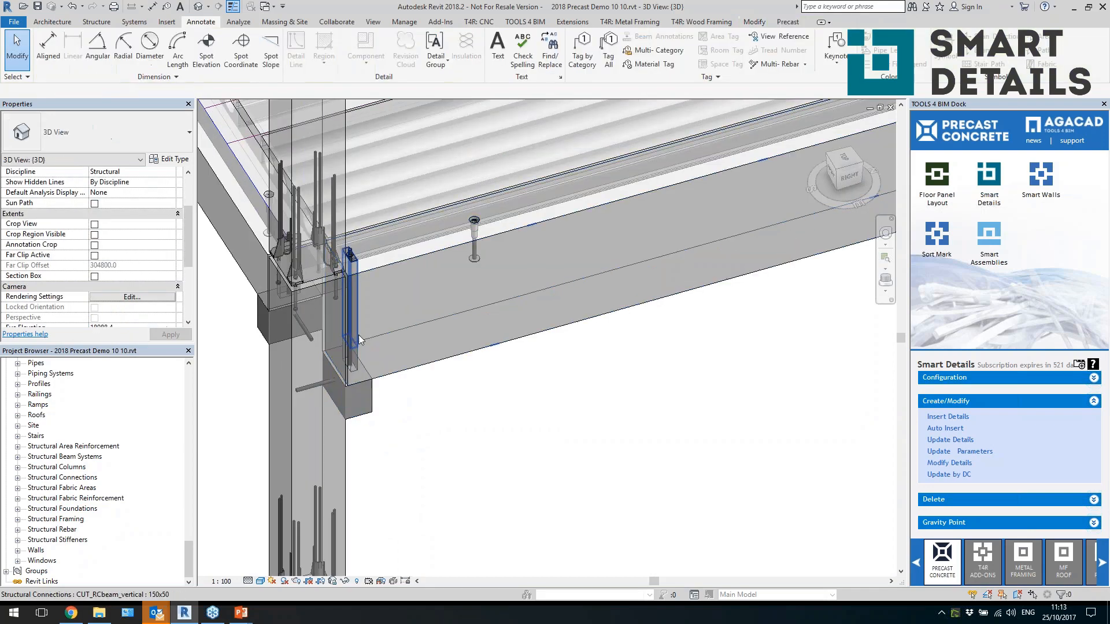
{"action": "left_click", "coordinate": [370, 405]}
{"action": "scroll", "coordinate": [406, 391], "scroll_direction": "down", "scroll_amount": 2}
{"action": "middle_click_drag", "start_coordinate": [444, 399], "coordinate": [446, 399], "text": "shift"}
{"action": "scroll", "coordinate": [558, 400], "scroll_direction": "down", "scroll_amount": 3}
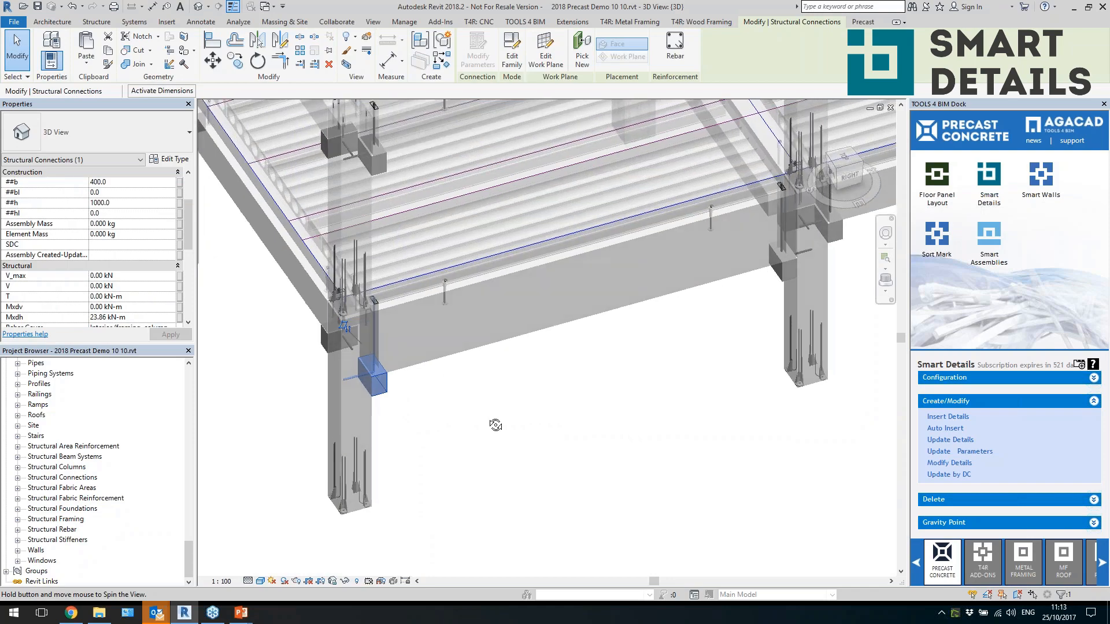
Examine the transferred host dimension parameters of the concrete corbel under the 400x1000 beam at the corner column
{"action": "middle_click_drag", "start_coordinate": [589, 404], "coordinate": [656, 422]}
{"action": "scroll", "coordinate": [780, 432], "scroll_direction": "up", "scroll_amount": 1}
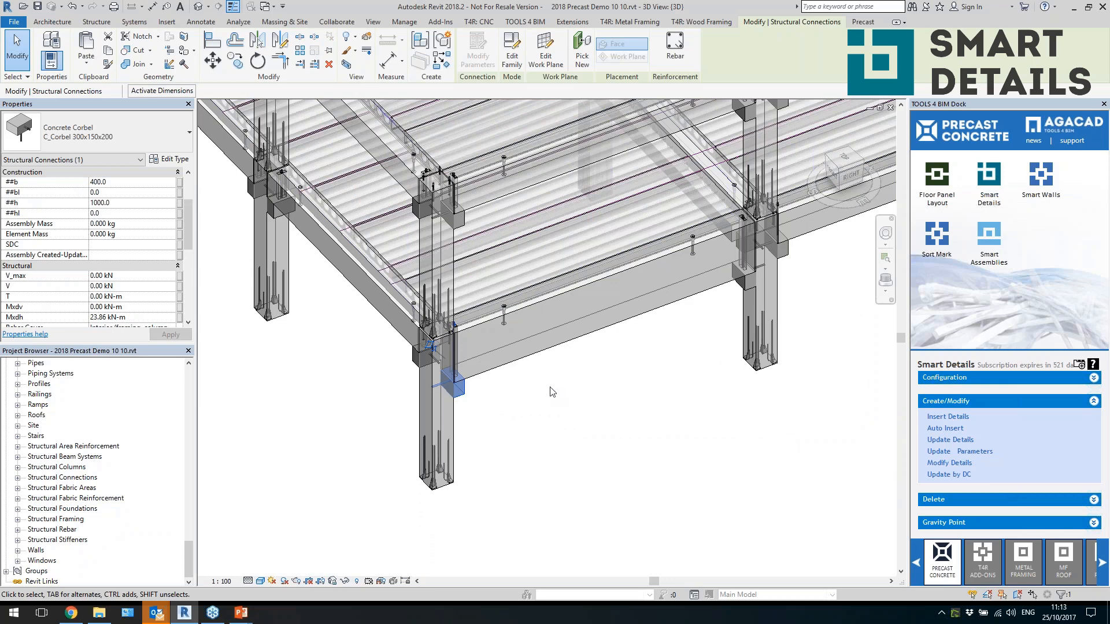
{"action": "left_click", "coordinate": [461, 371]}
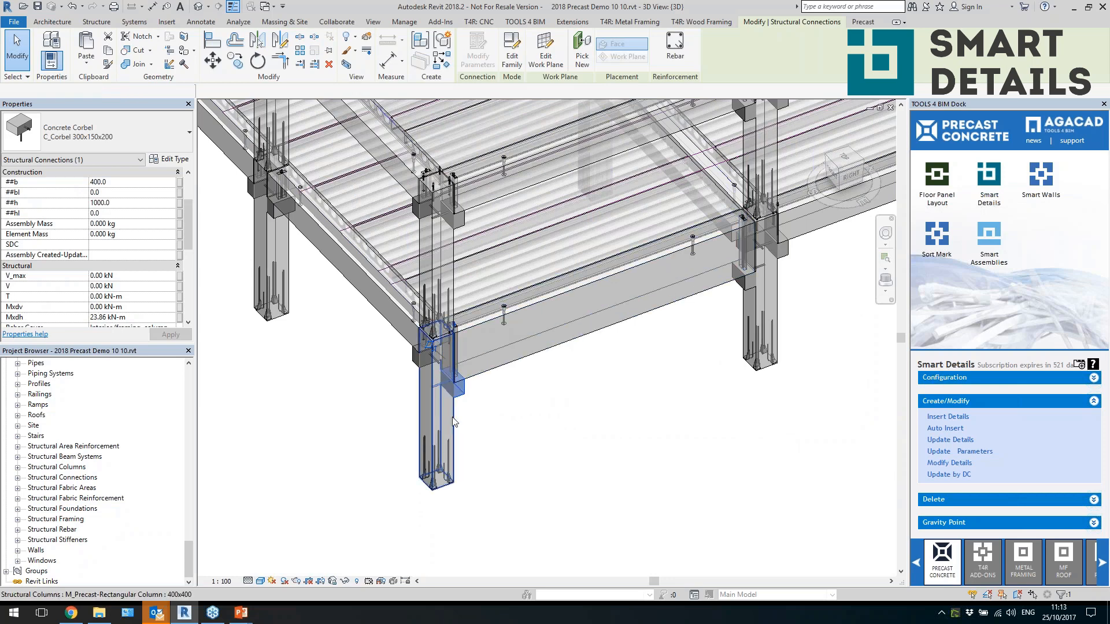
{"action": "left_click", "coordinate": [492, 370]}
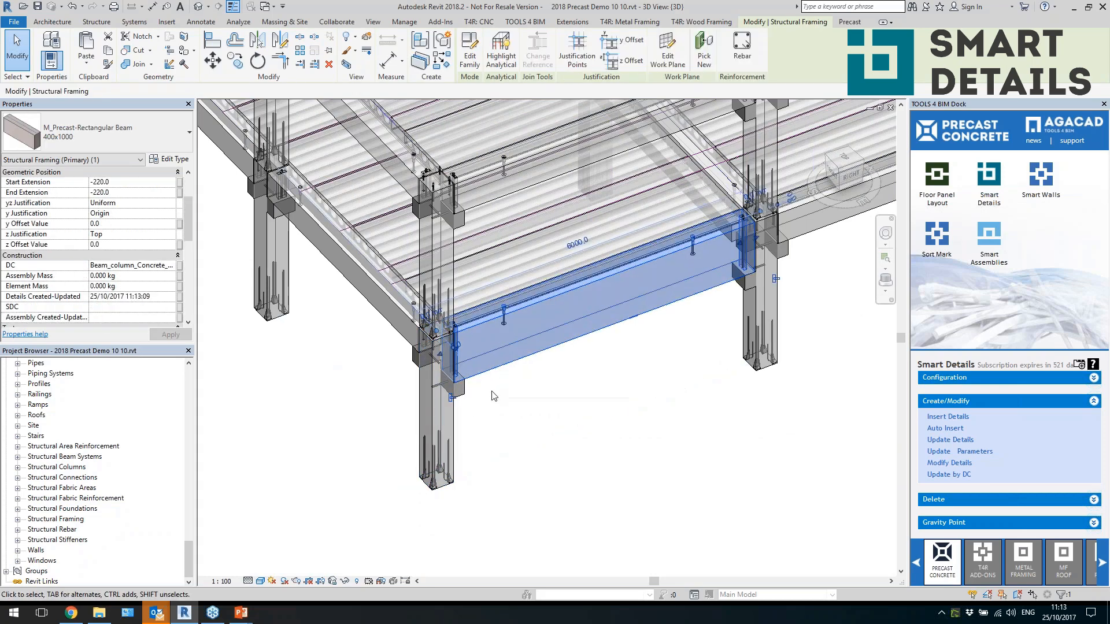
{"action": "left_click", "coordinate": [490, 391]}
{"action": "left_click", "coordinate": [468, 396]}
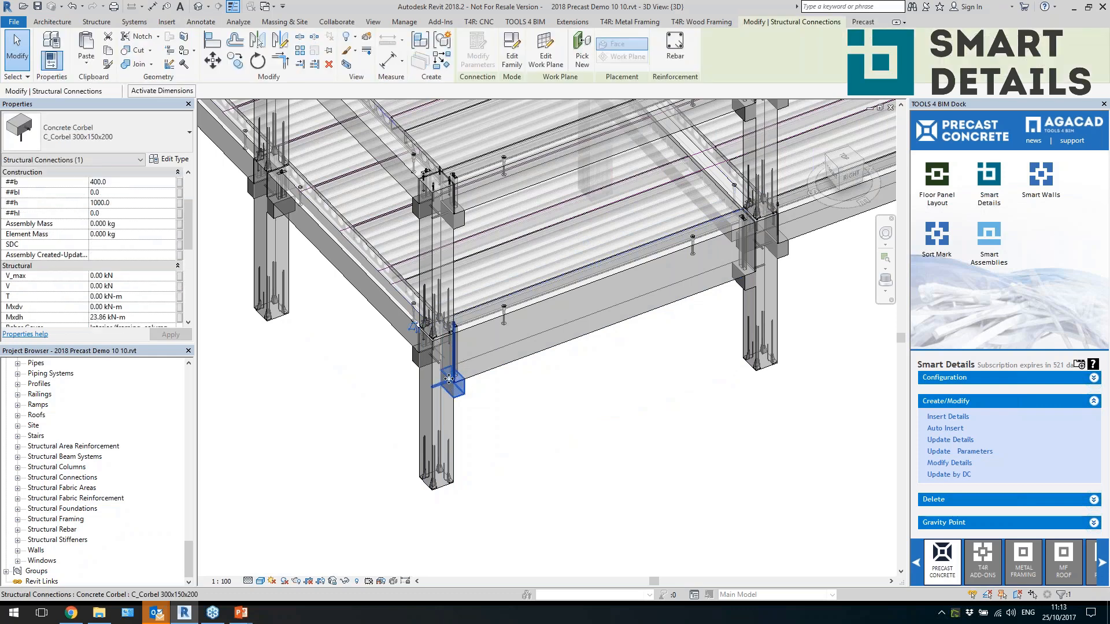
{"action": "scroll", "coordinate": [128, 269], "scroll_direction": "down", "scroll_amount": 5}
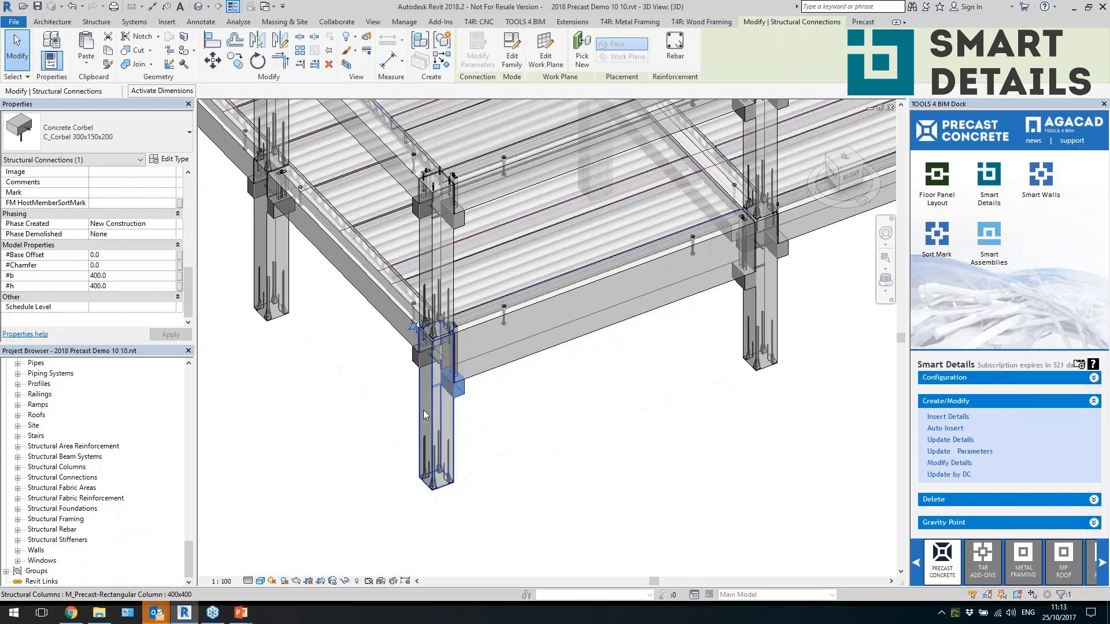
Compare the properties of the 400x1000 beam and the corner column with those of their concrete corbel
{"action": "left_click", "coordinate": [463, 364]}
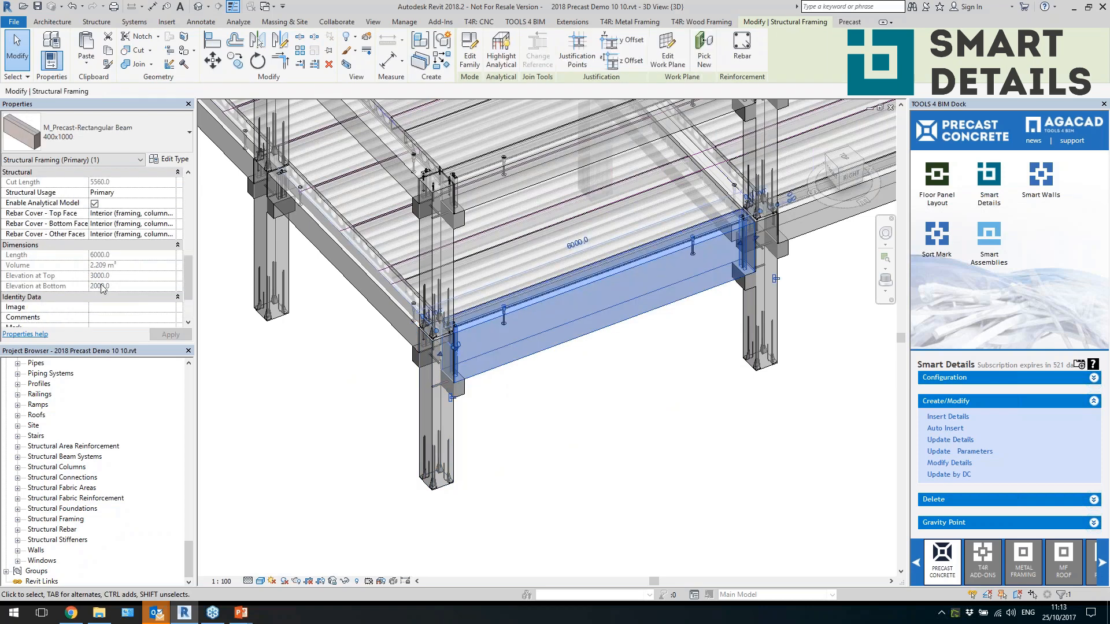
{"action": "left_click", "coordinate": [449, 418]}
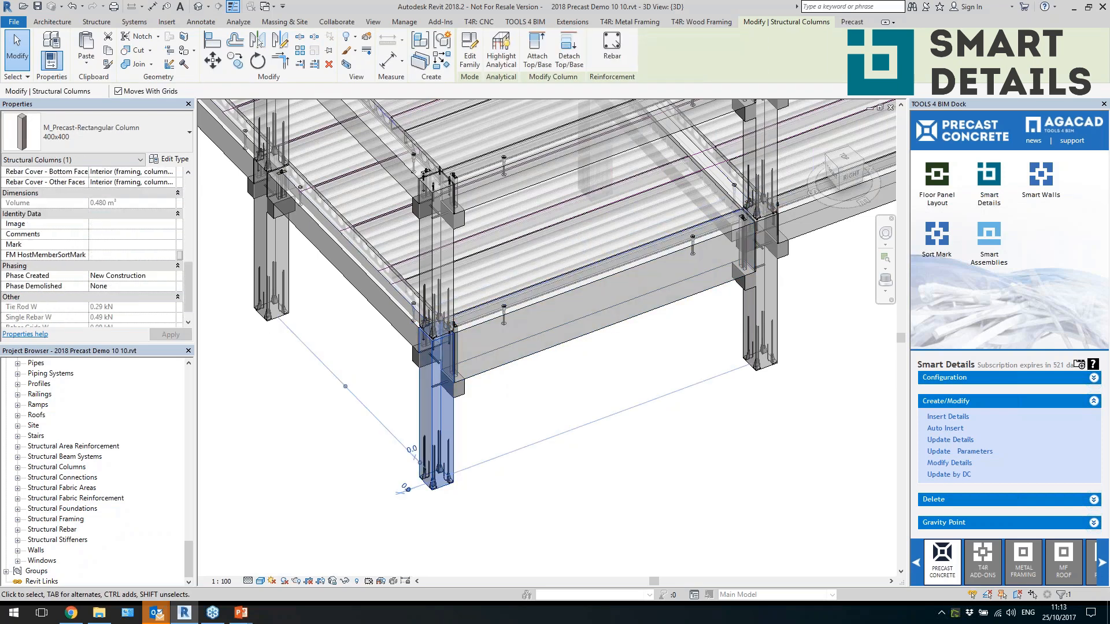
{"action": "left_click_drag", "start_coordinate": [189, 287], "coordinate": [190, 244]}
{"action": "left_click_drag", "start_coordinate": [192, 247], "coordinate": [197, 194]}
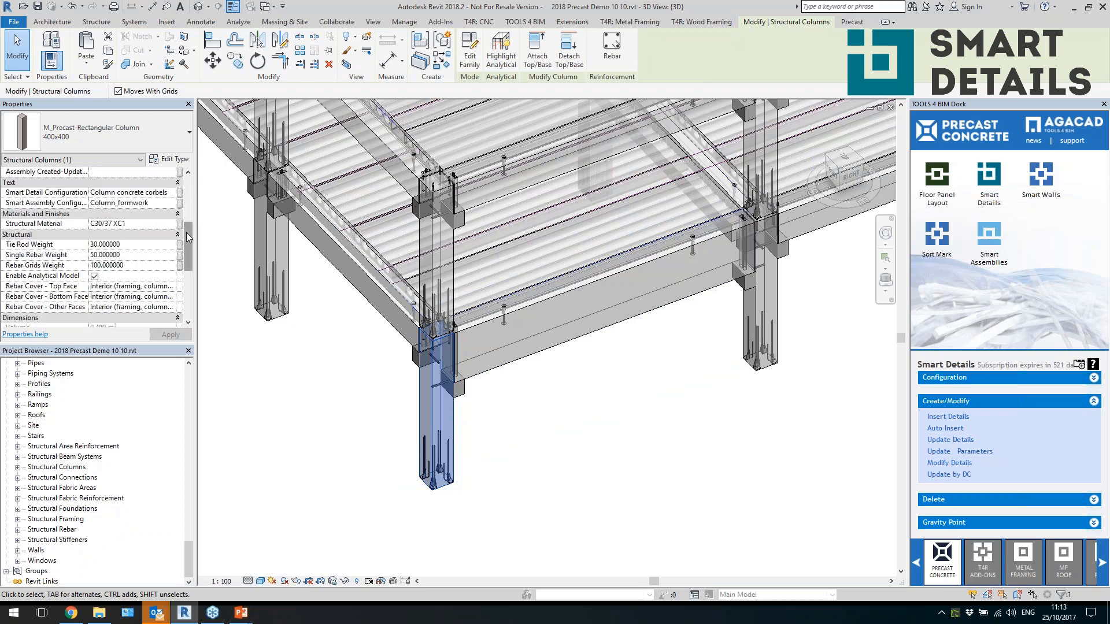
{"action": "left_click_drag", "start_coordinate": [186, 238], "coordinate": [192, 206]}
{"action": "left_click", "coordinate": [475, 412]}
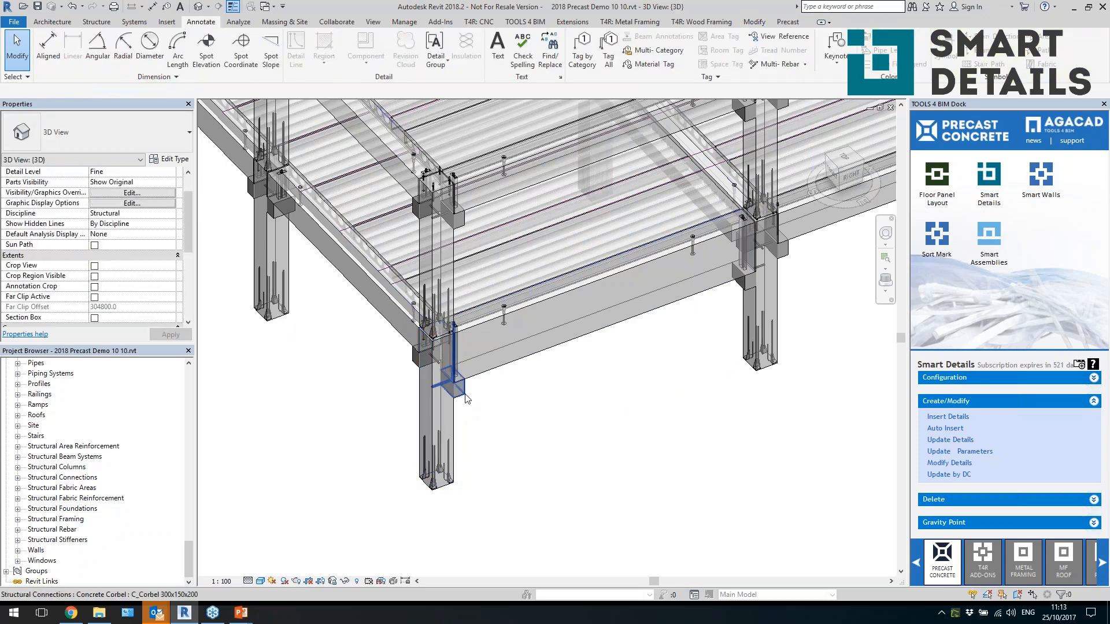
{"action": "left_click", "coordinate": [453, 382]}
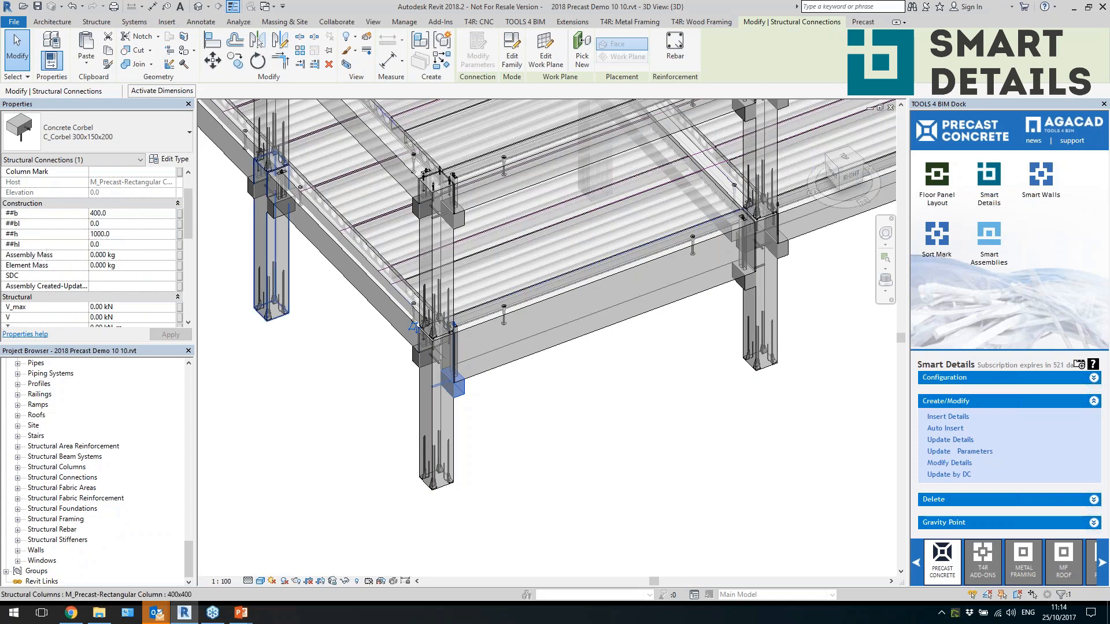
Review the Beam_column_Concrete_corbel layout rules for a TF M36-335 anchor in Modify Details, including gravity-point direction and fixed spacing, and close without changes
{"action": "left_click", "coordinate": [639, 283]}
{"action": "middle_click_drag", "start_coordinate": [640, 278], "coordinate": [532, 266], "text": "shift"}
{"action": "left_click", "coordinate": [758, 379]}
{"action": "scroll", "coordinate": [757, 379], "scroll_direction": "down", "scroll_amount": 3}
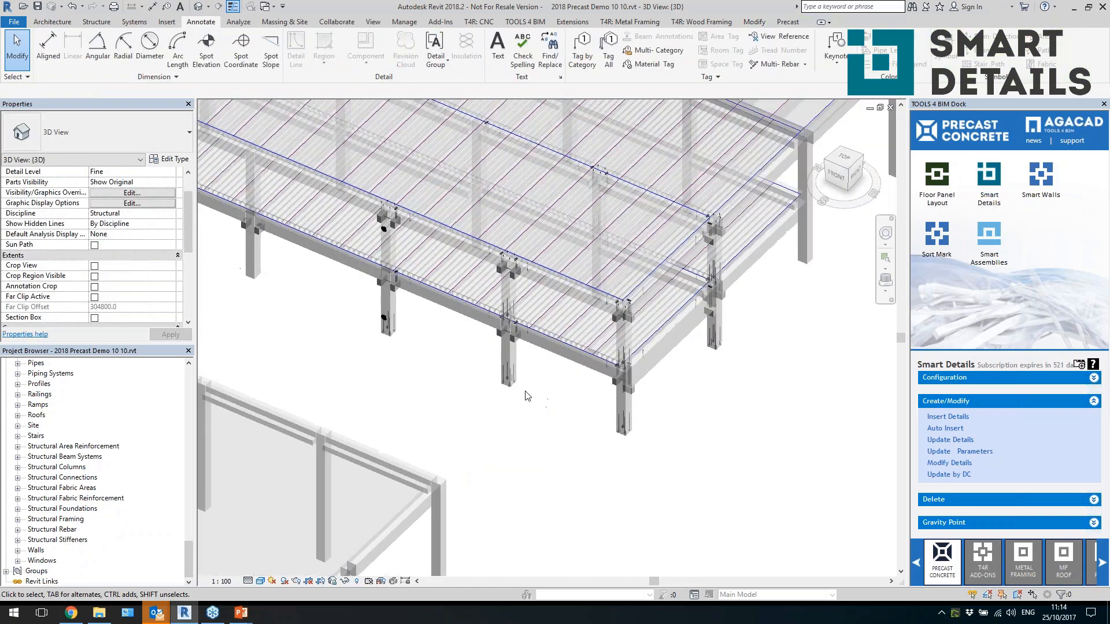
{"action": "scroll", "coordinate": [527, 381], "scroll_direction": "up", "scroll_amount": 5}
{"action": "left_click", "coordinate": [526, 306]}
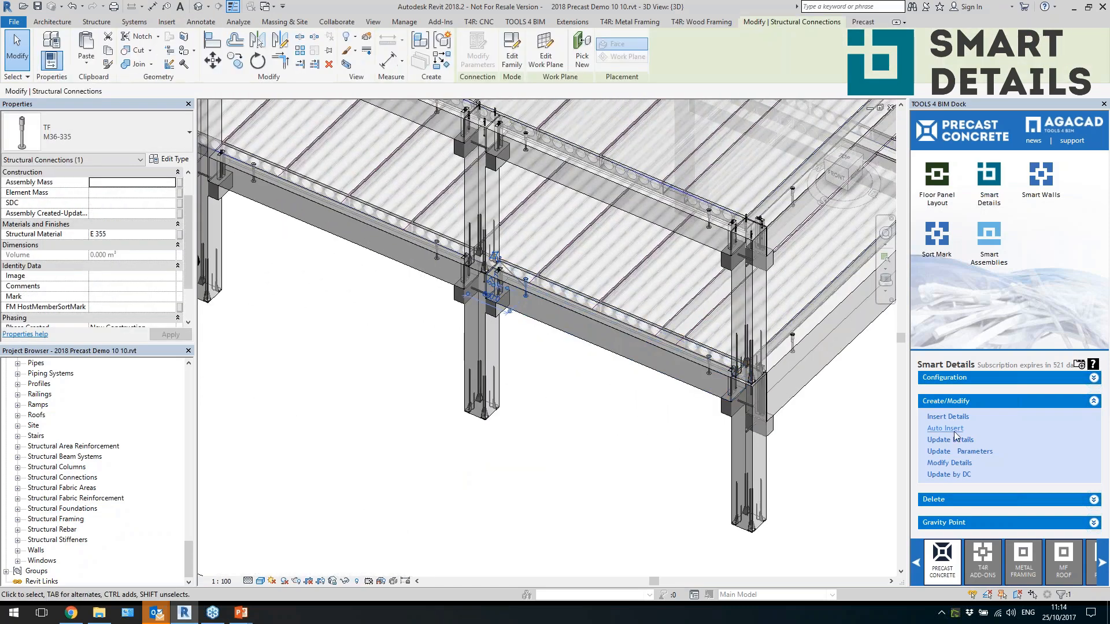
{"action": "left_click", "coordinate": [967, 464]}
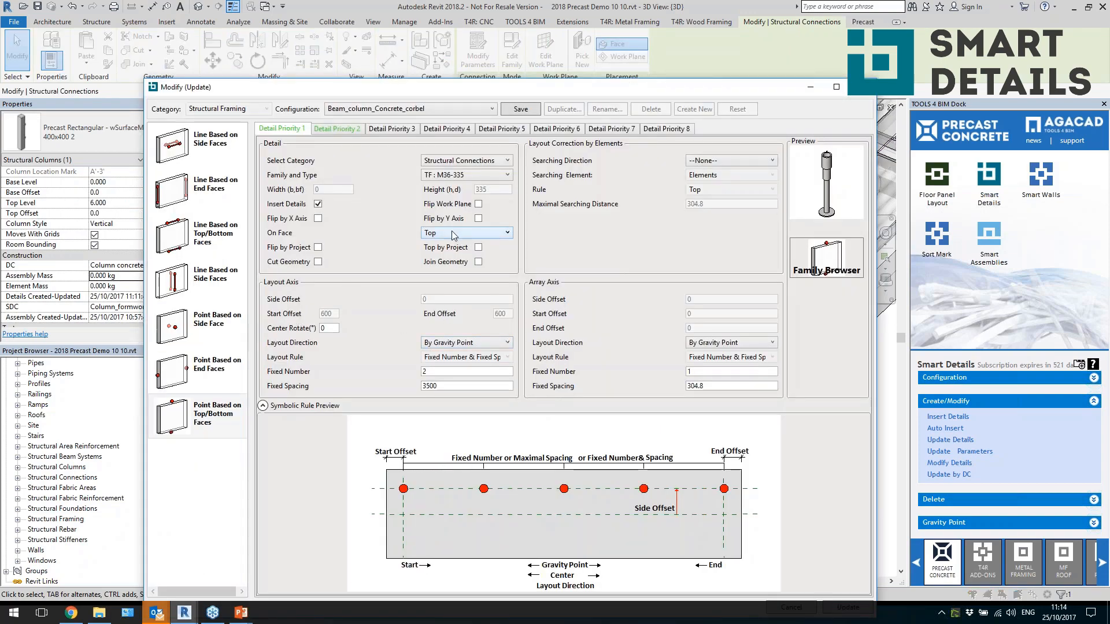
{"action": "left_click", "coordinate": [483, 345]}
{"action": "left_click", "coordinate": [483, 345]}
{"action": "key", "text": "Tab"}
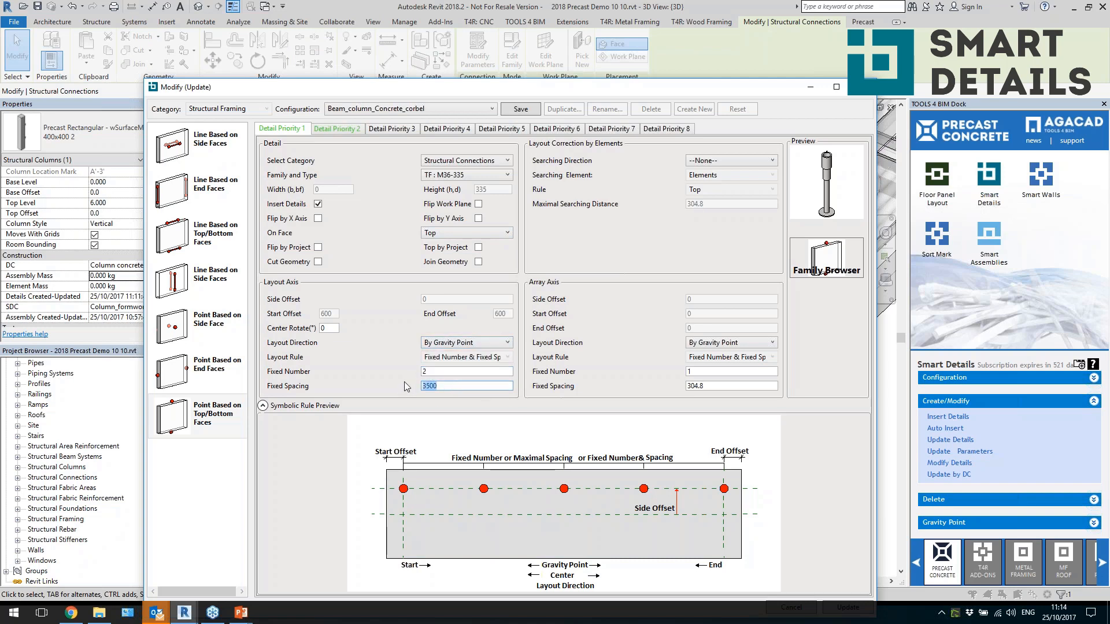
{"action": "left_click", "coordinate": [863, 87]}
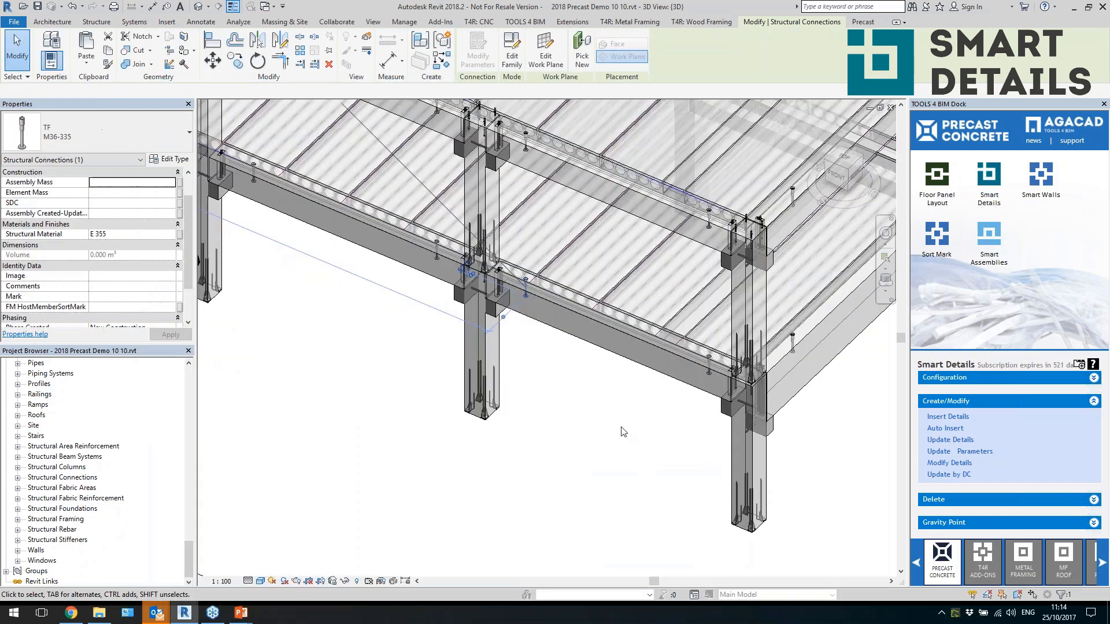
Auto-insert Smart Details into the L precast beams of the two undetailed end bays on both levels and their supporting columns
{"action": "left_click", "coordinate": [622, 431]}
{"action": "scroll", "coordinate": [751, 431], "scroll_direction": "down", "scroll_amount": 3}
{"action": "middle_click_drag", "start_coordinate": [619, 400], "coordinate": [541, 337], "text": "shift"}
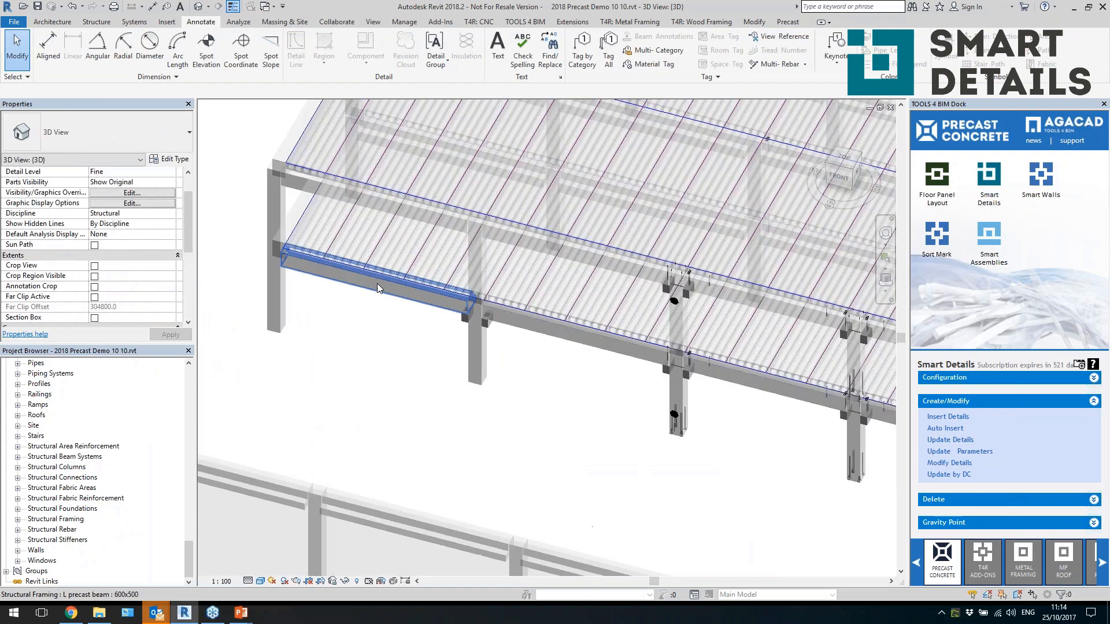
{"action": "left_click", "coordinate": [541, 337]}
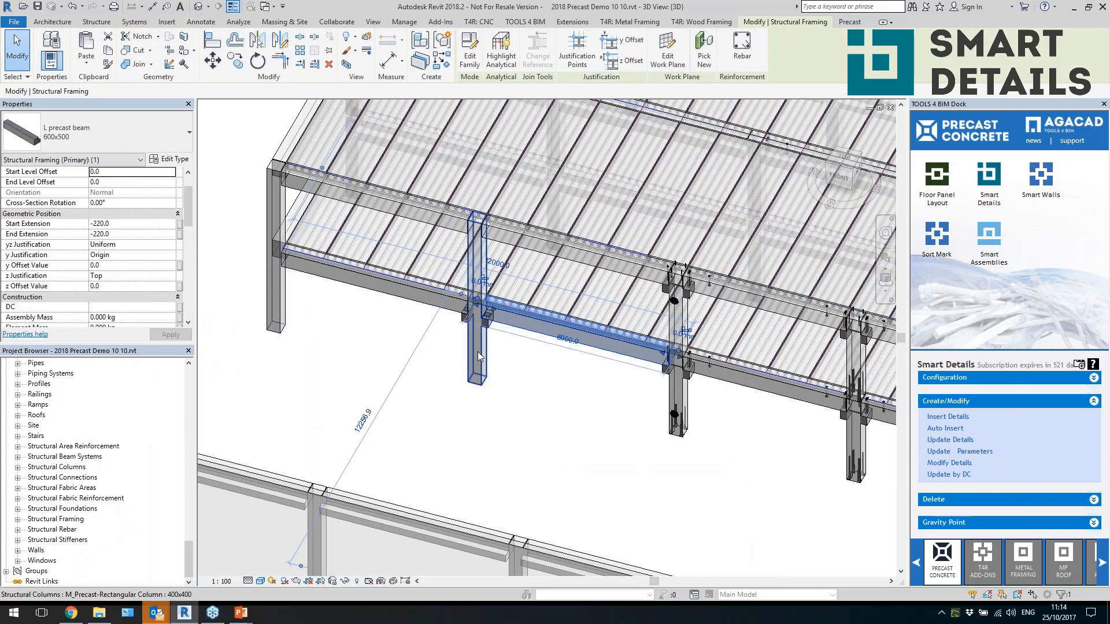
{"action": "left_click", "coordinate": [414, 222], "text": "ctrl"}
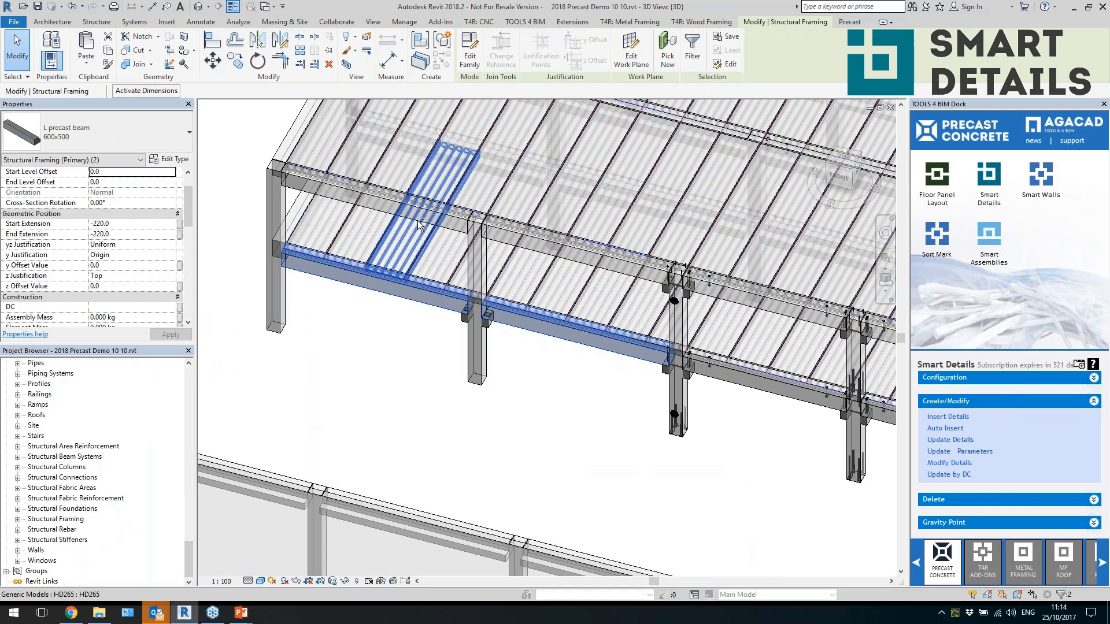
{"action": "left_click", "coordinate": [511, 248], "text": "ctrl"}
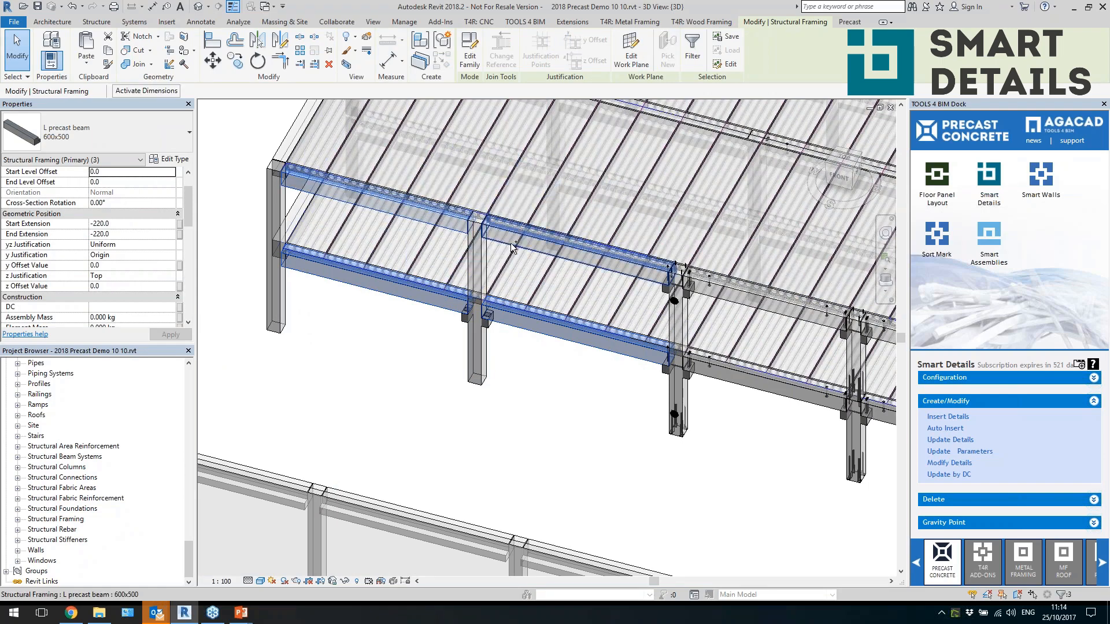
{"action": "left_click", "coordinate": [289, 289], "text": "ctrl"}
{"action": "left_click", "coordinate": [477, 347], "text": "ctrl"}
{"action": "left_click", "coordinate": [479, 361], "text": "ctrl"}
{"action": "left_click", "coordinate": [948, 429]}
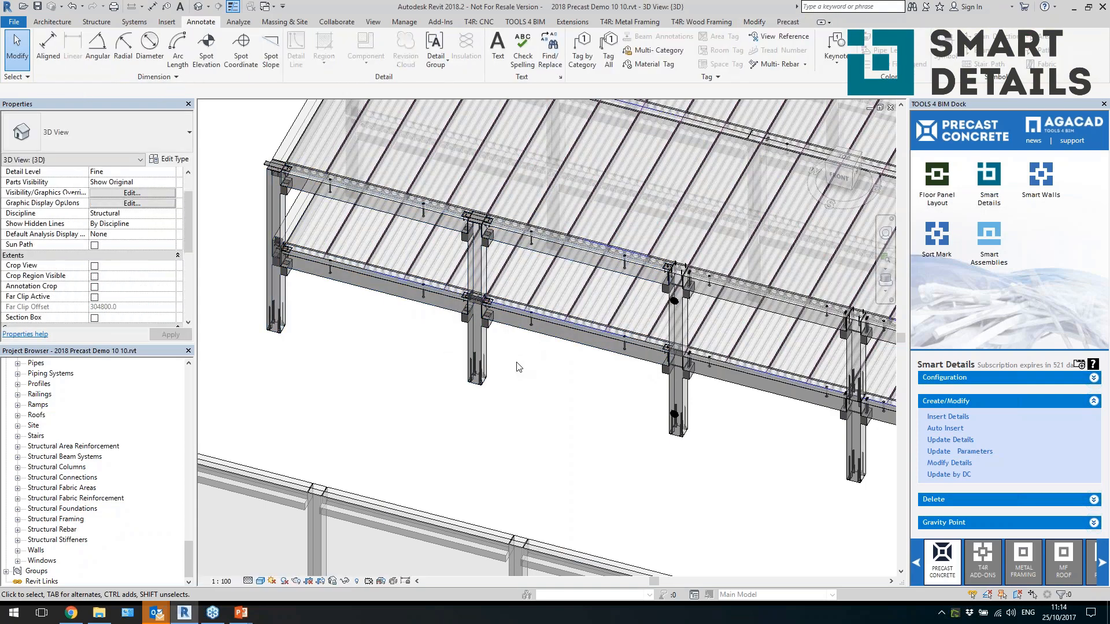
Inspect the cut-length parameter of the Lift anchors_ratio pair in a lower L beam and open its family's Ref. Level plan
{"action": "scroll", "coordinate": [471, 329], "scroll_direction": "up", "scroll_amount": 4}
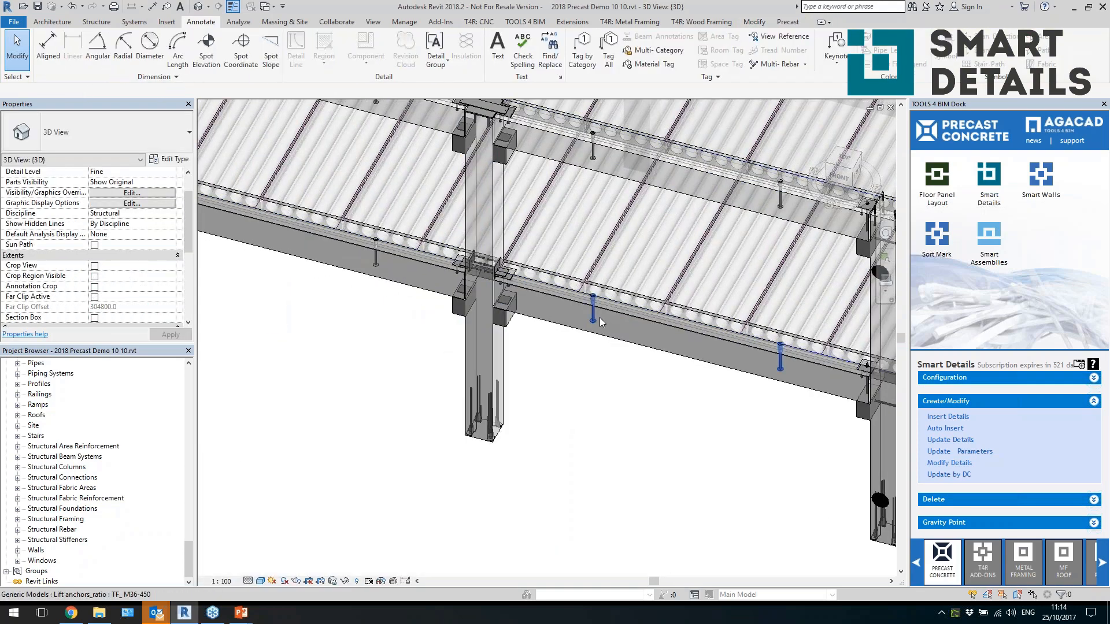
{"action": "left_click", "coordinate": [597, 317]}
{"action": "middle_click_drag", "start_coordinate": [769, 372], "coordinate": [501, 313], "text": "shift"}
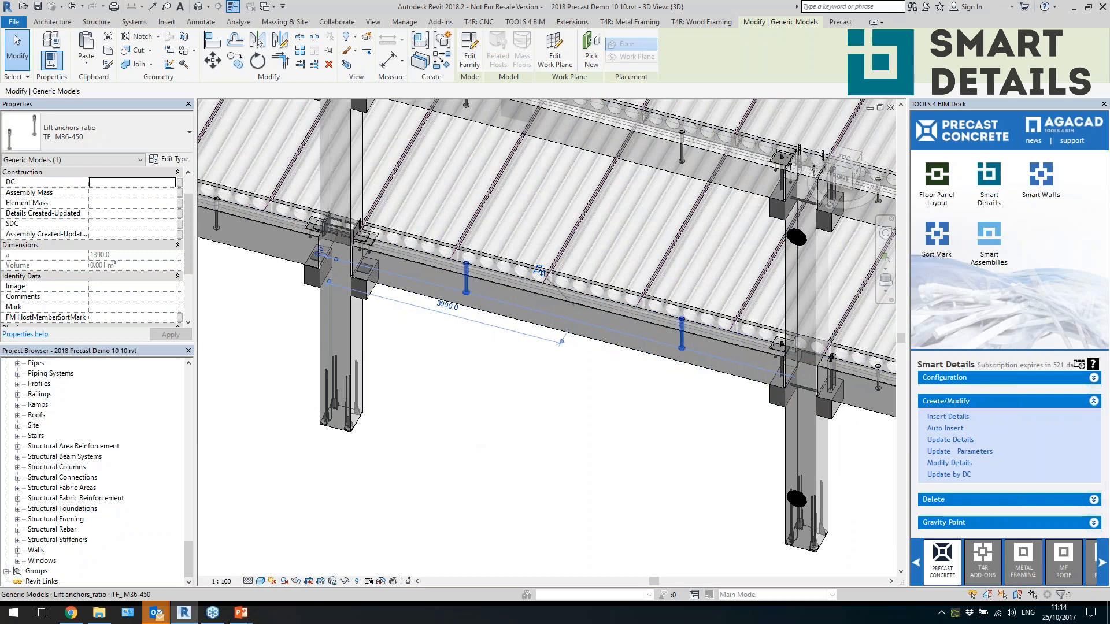
{"action": "scroll", "coordinate": [84, 299], "scroll_direction": "down", "scroll_amount": 3}
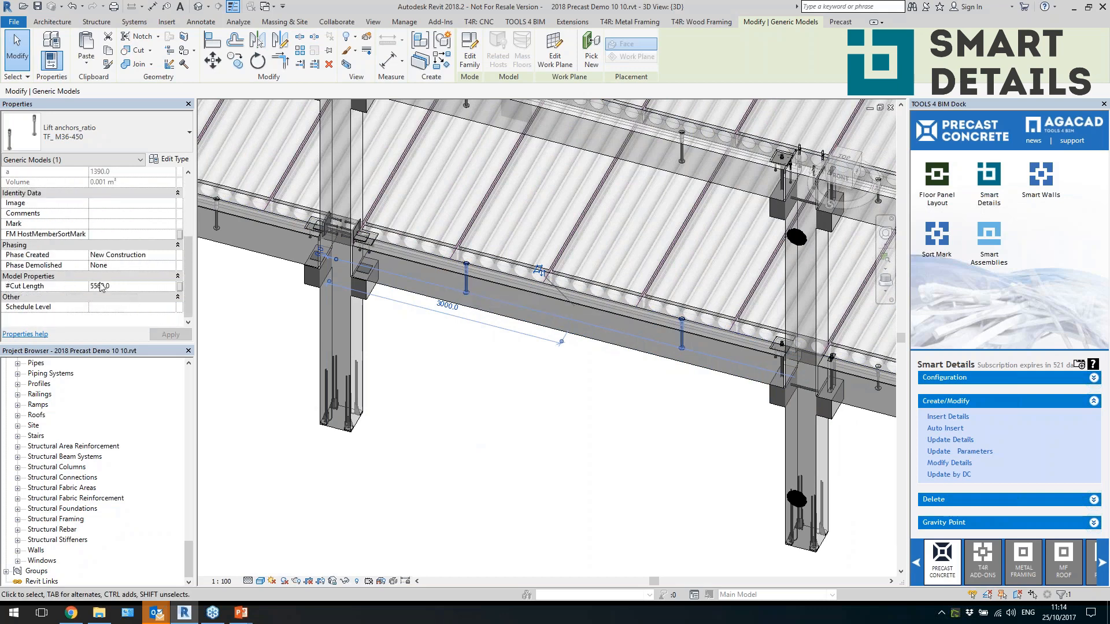
{"action": "left_click", "coordinate": [470, 56]}
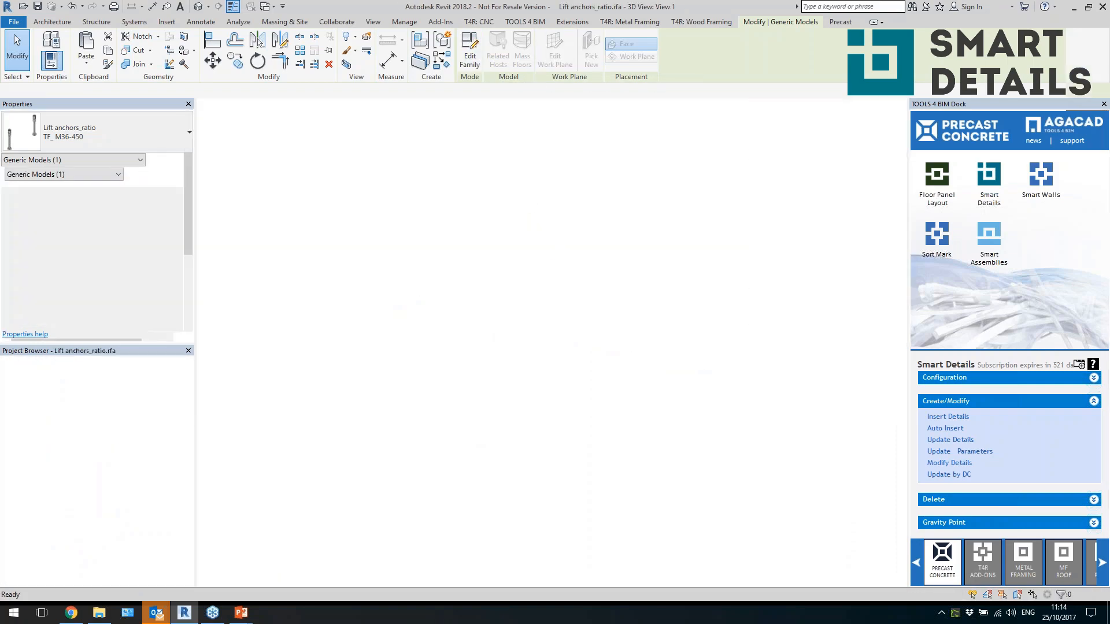
{"action": "double_click", "coordinate": [49, 383]}
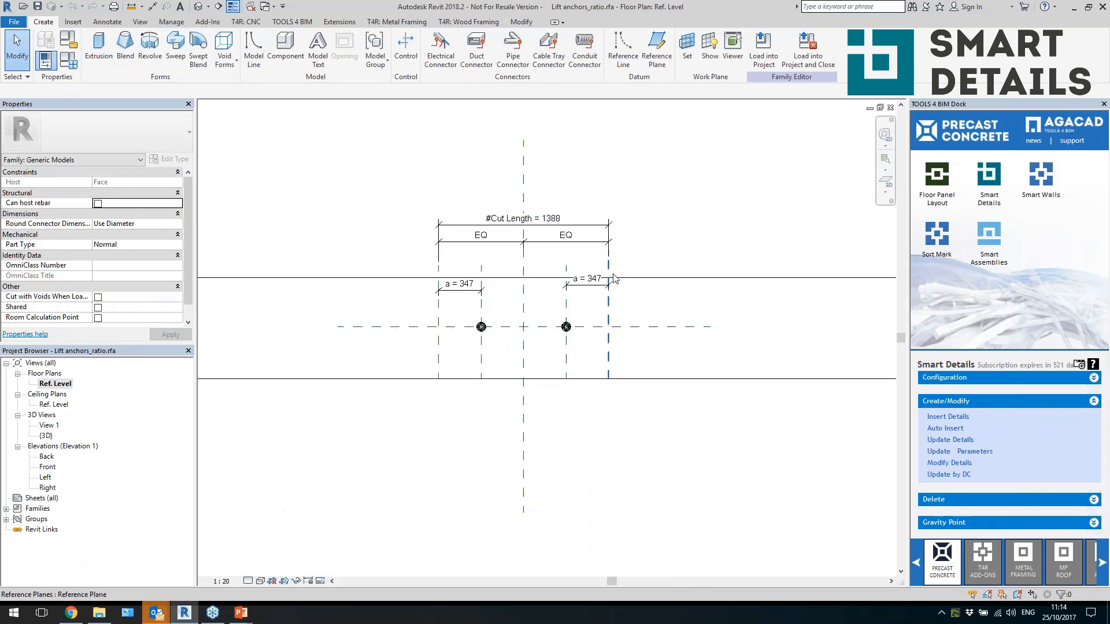
Try to stretch the anchor family by moving its right end reference plane outward, and close the family without saving
{"action": "left_click_drag", "start_coordinate": [614, 315], "coordinate": [736, 315]}
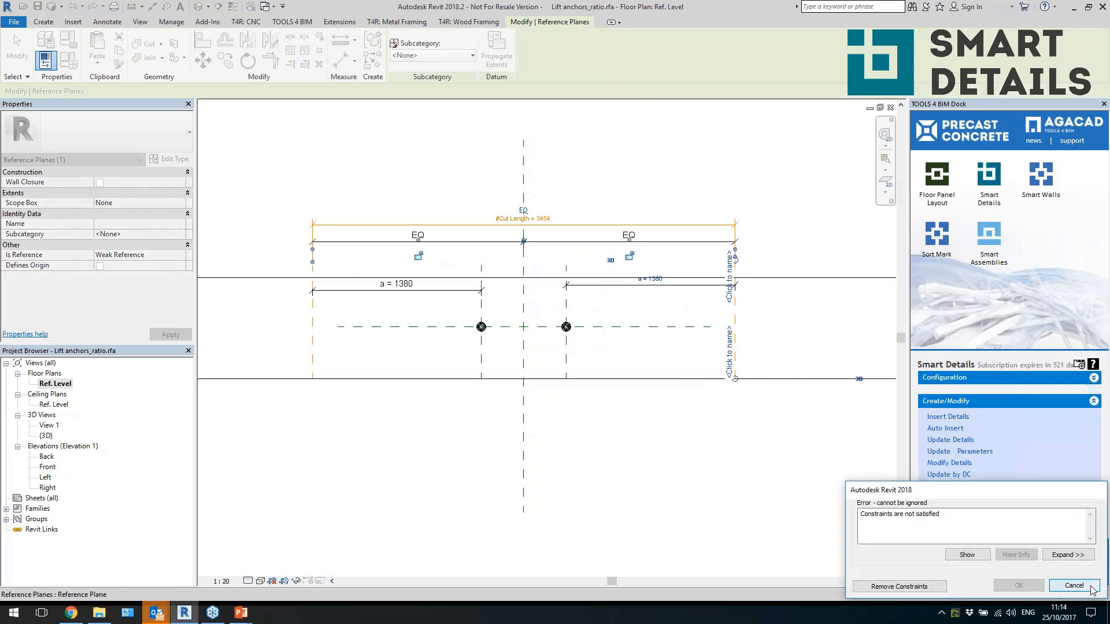
{"action": "left_click", "coordinate": [1091, 588]}
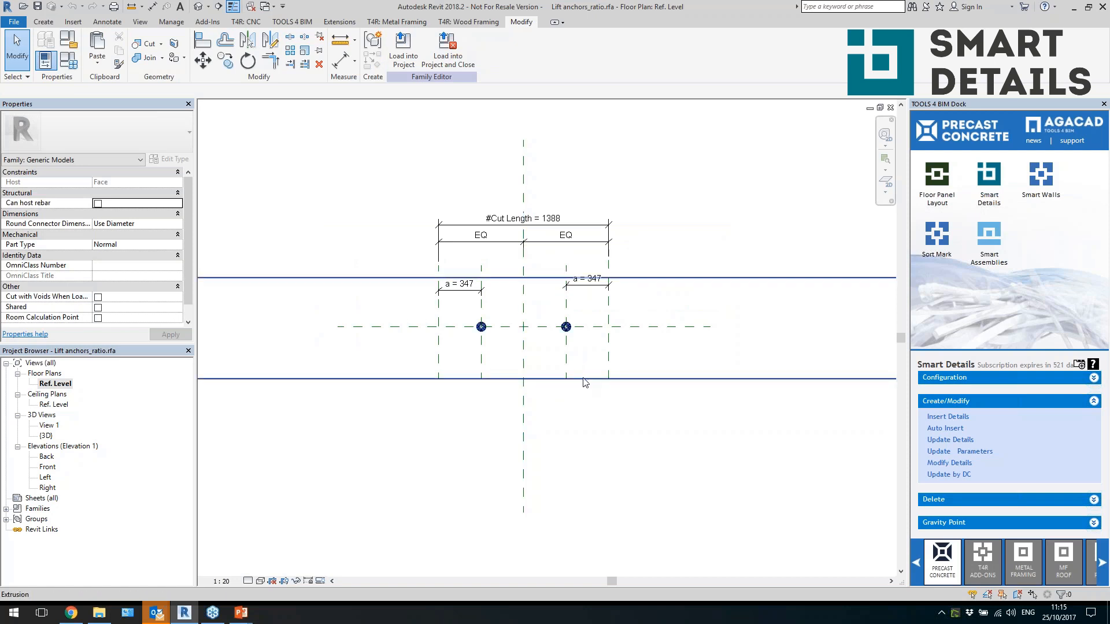
{"action": "left_click", "coordinate": [891, 108]}
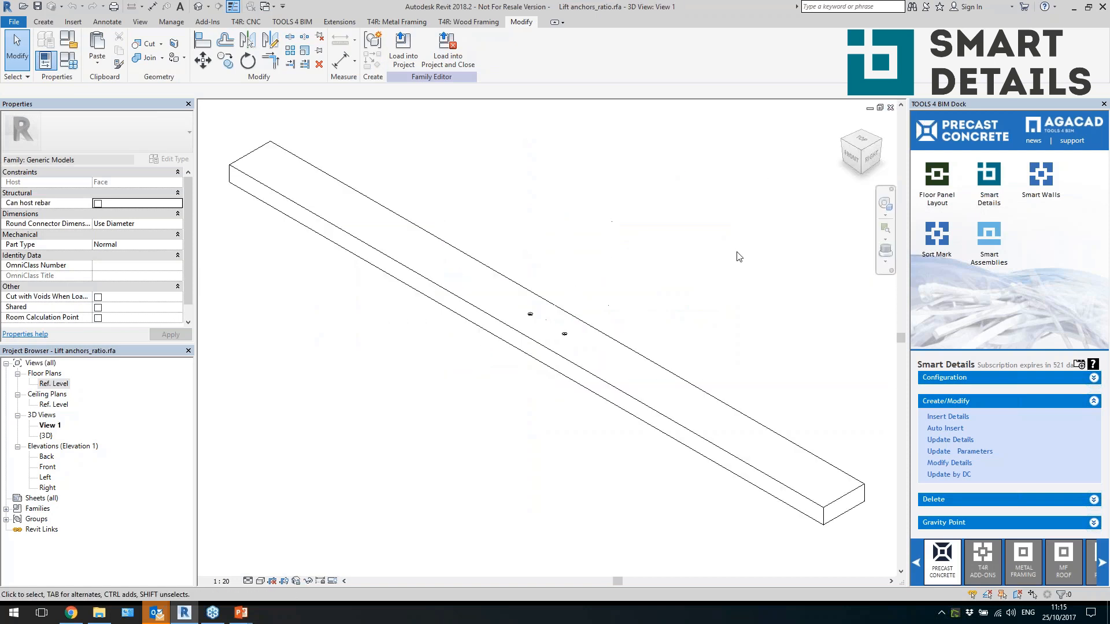
{"action": "left_click", "coordinate": [891, 107]}
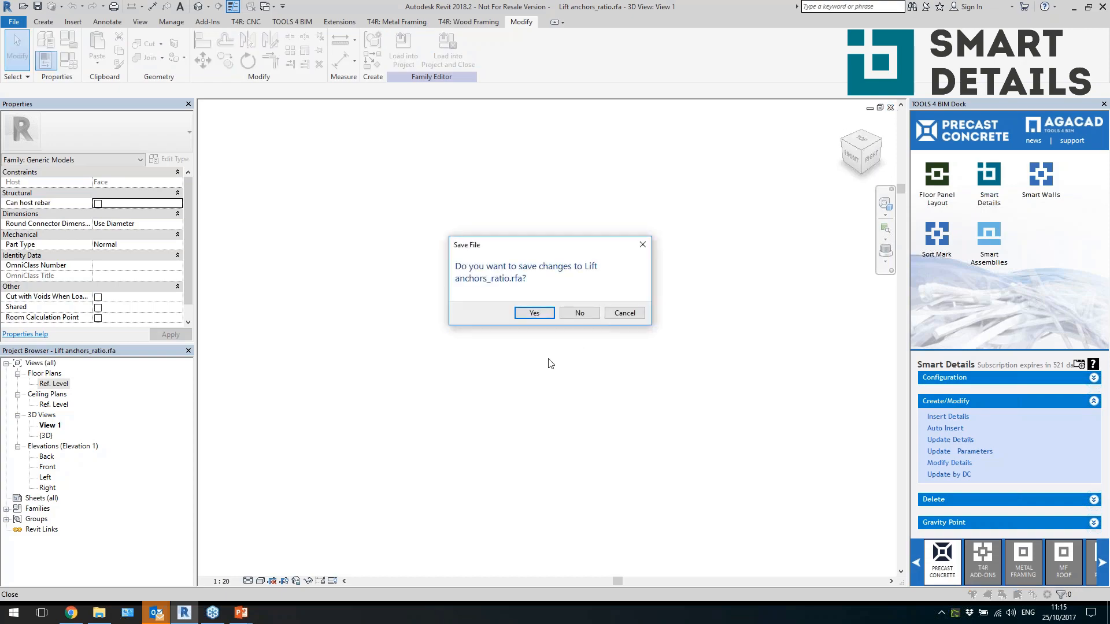
{"action": "left_click", "coordinate": [574, 314]}
Examine the beam-to-column plate connection at the middle column, including the 150x150x12 flat plate and the SBKL 200x200 embedded plates
{"action": "scroll", "coordinate": [684, 397], "scroll_direction": "down", "scroll_amount": 5}
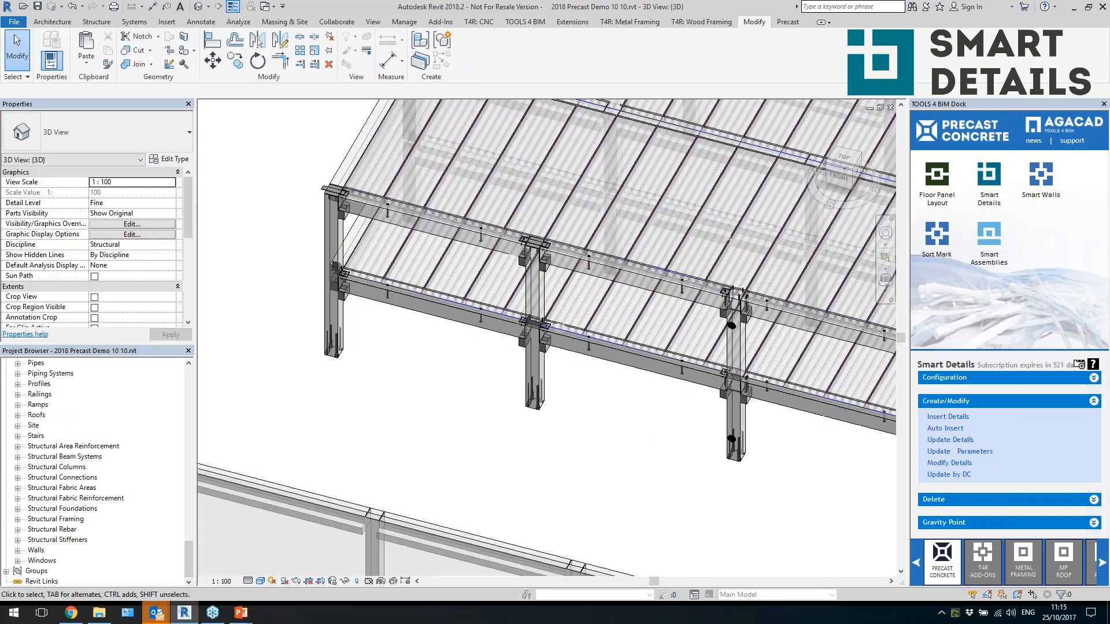
{"action": "scroll", "coordinate": [570, 308], "scroll_direction": "up", "scroll_amount": 6}
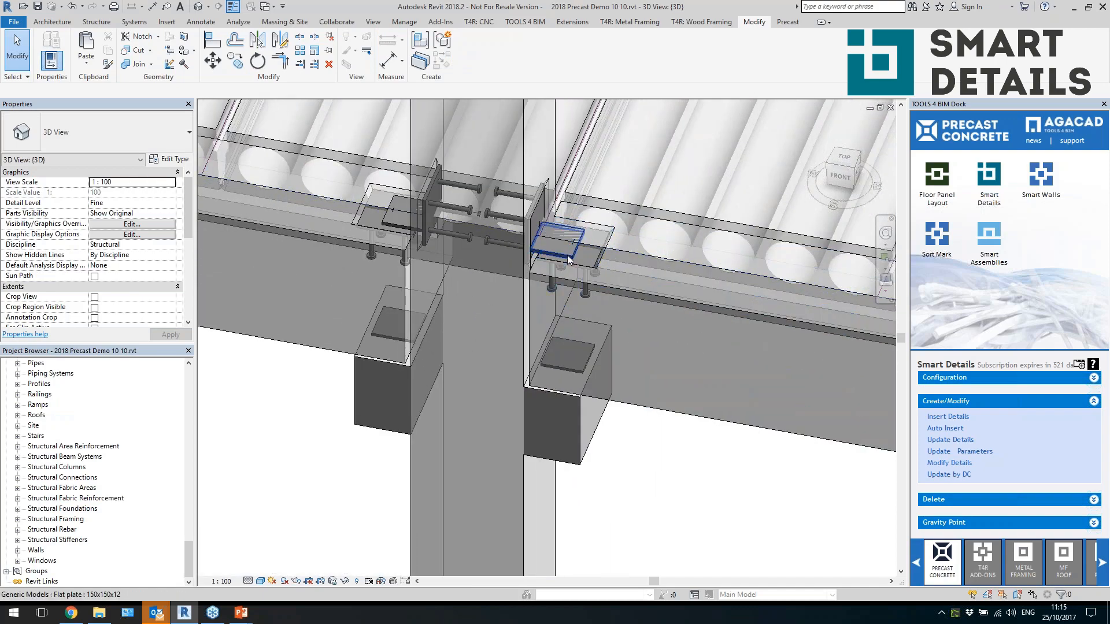
{"action": "left_click", "coordinate": [569, 260]}
{"action": "middle_click_drag", "start_coordinate": [658, 343], "coordinate": [598, 379], "text": "shift"}
{"action": "scroll", "coordinate": [478, 263], "scroll_direction": "up", "scroll_amount": 2}
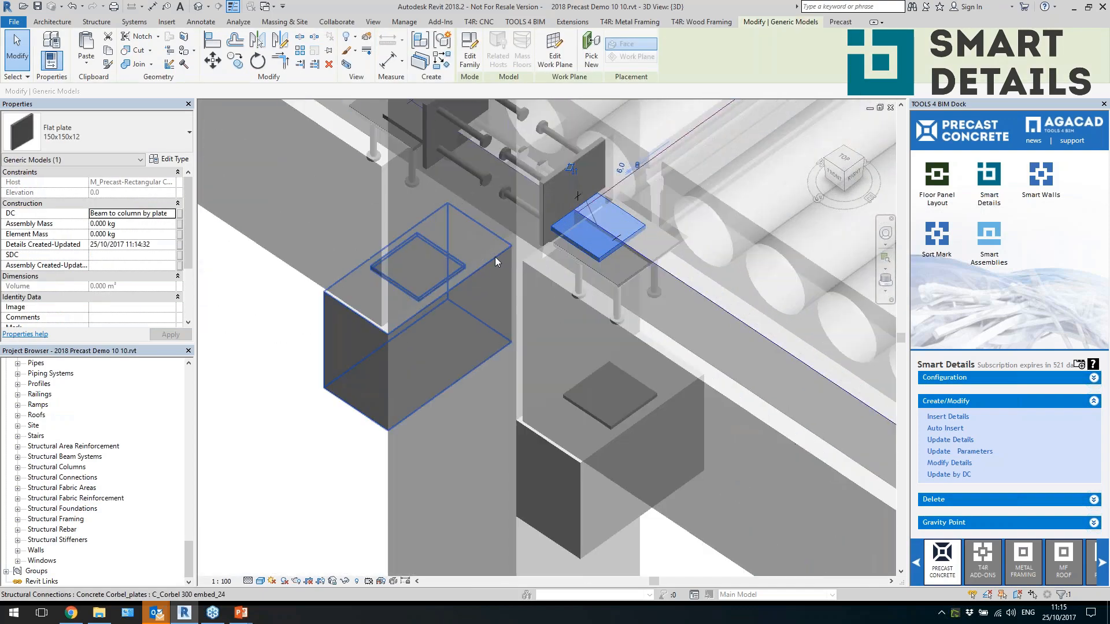
{"action": "key", "text": "Tab"}
{"action": "left_click", "coordinate": [536, 217]}
{"action": "left_click", "coordinate": [543, 191]}
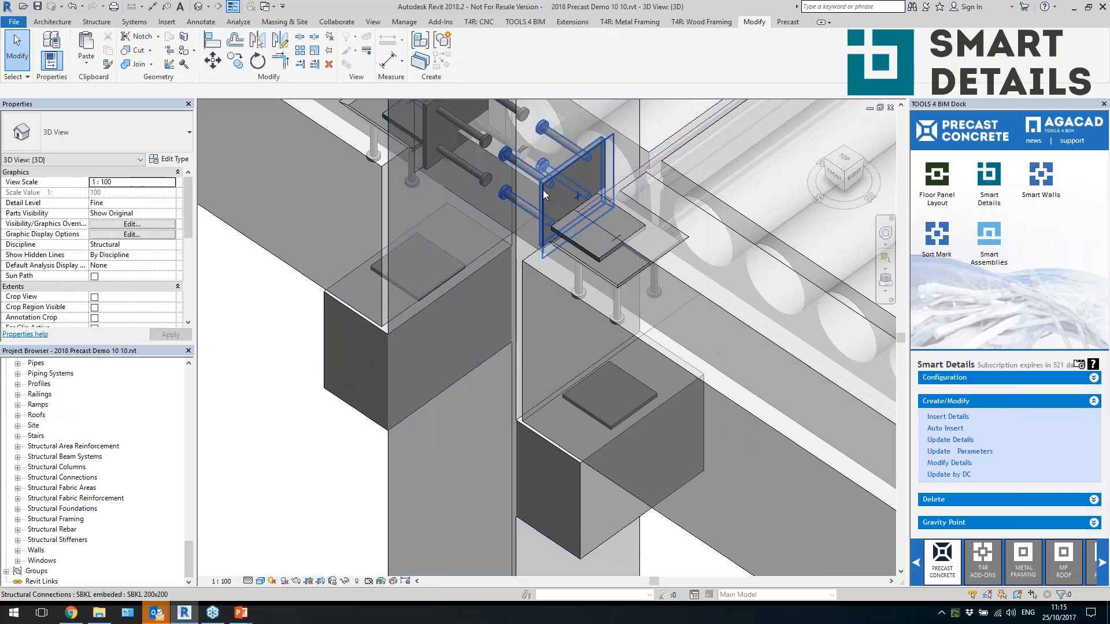
{"action": "left_click", "coordinate": [577, 244]}
{"action": "left_click", "coordinate": [599, 276]}
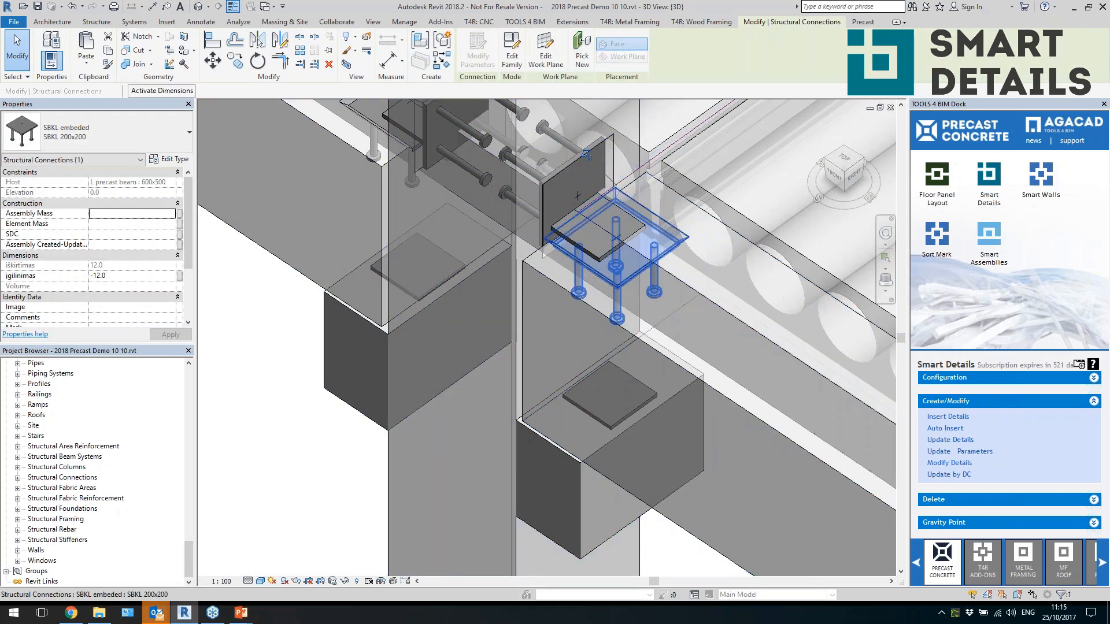
{"action": "scroll", "coordinate": [599, 276], "scroll_direction": "down", "scroll_amount": 5}
{"action": "scroll", "coordinate": [742, 272], "scroll_direction": "down", "scroll_amount": 3}
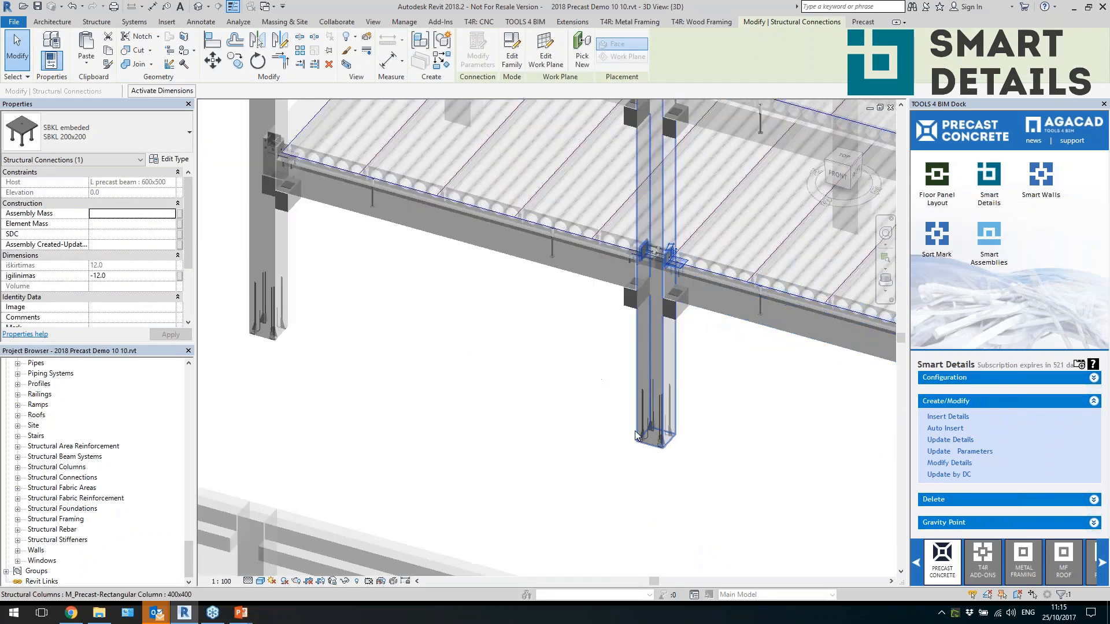
Clear the selected SBKL embedded plate and open the Framing 3D view
{"action": "scroll", "coordinate": [466, 373], "scroll_direction": "down", "scroll_amount": 5}
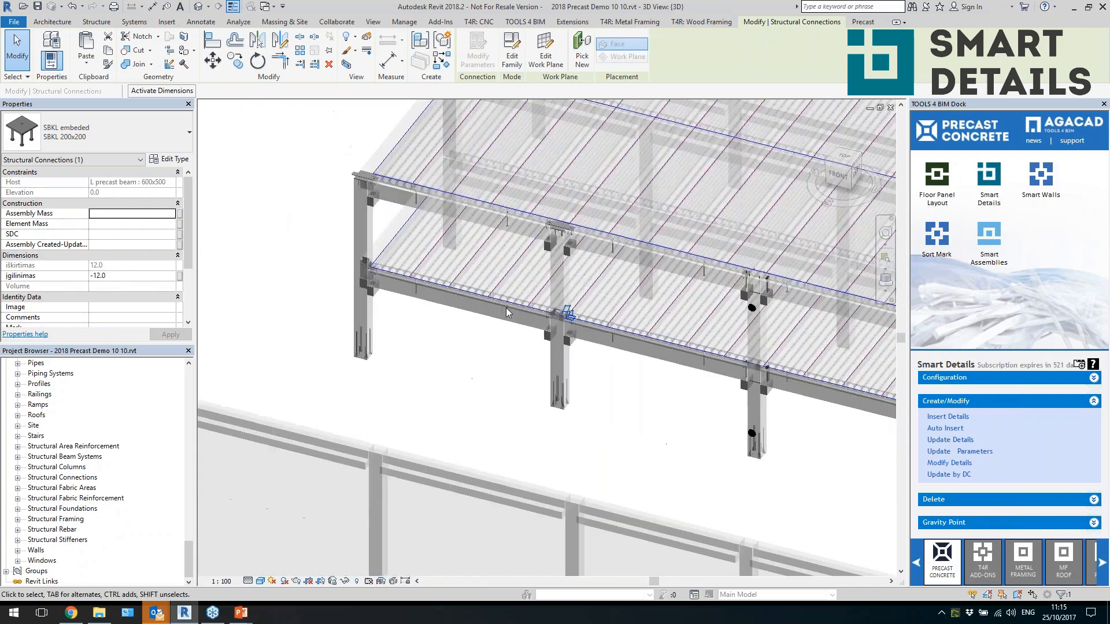
{"action": "scroll", "coordinate": [529, 271], "scroll_direction": "up", "scroll_amount": 3}
{"action": "key", "text": "Escape"}
{"action": "scroll", "coordinate": [611, 204], "scroll_direction": "up", "scroll_amount": 8}
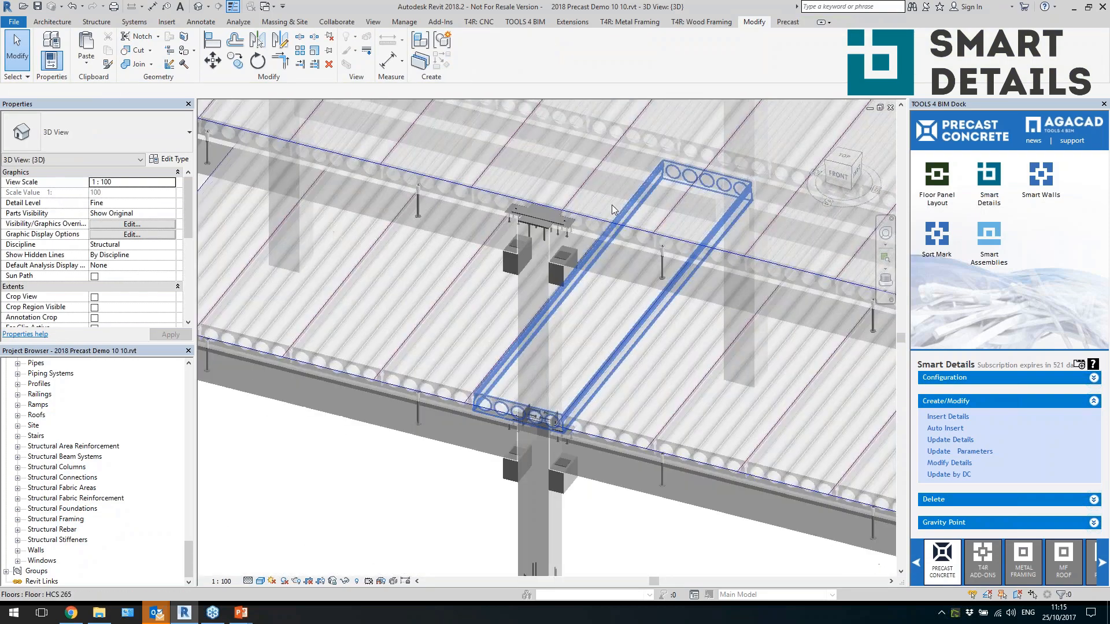
{"action": "scroll", "coordinate": [435, 241], "scroll_direction": "down", "scroll_amount": 10}
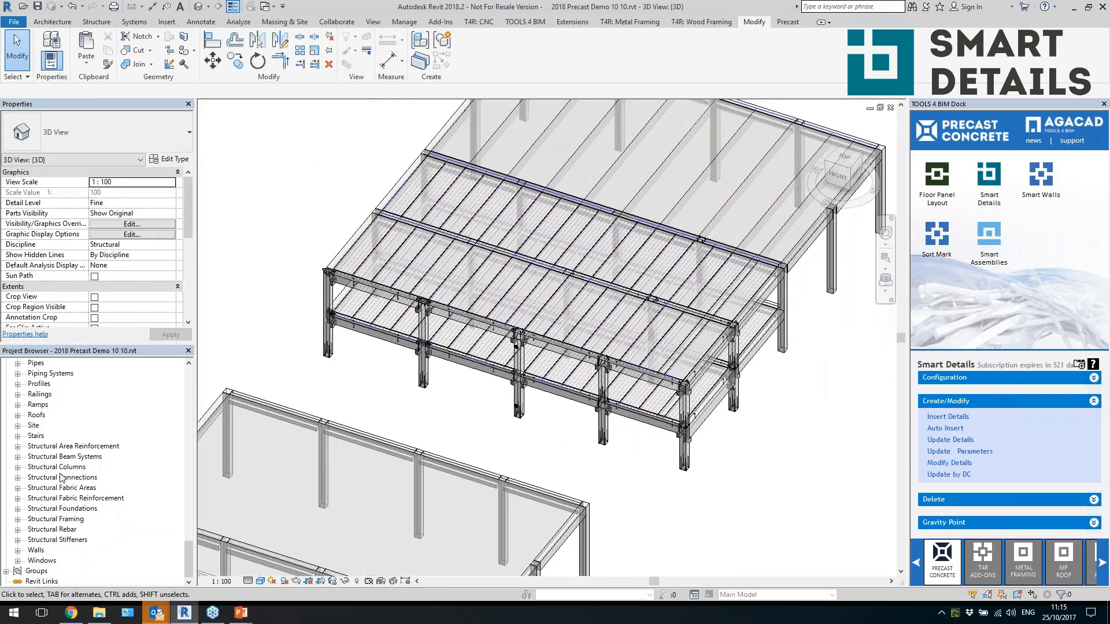
{"action": "left_click", "coordinate": [61, 477]}
{"action": "left_click_drag", "start_coordinate": [190, 566], "coordinate": [180, 422]}
{"action": "left_click", "coordinate": [74, 383]}
{"action": "scroll", "coordinate": [72, 409], "scroll_direction": "up", "scroll_amount": 2}
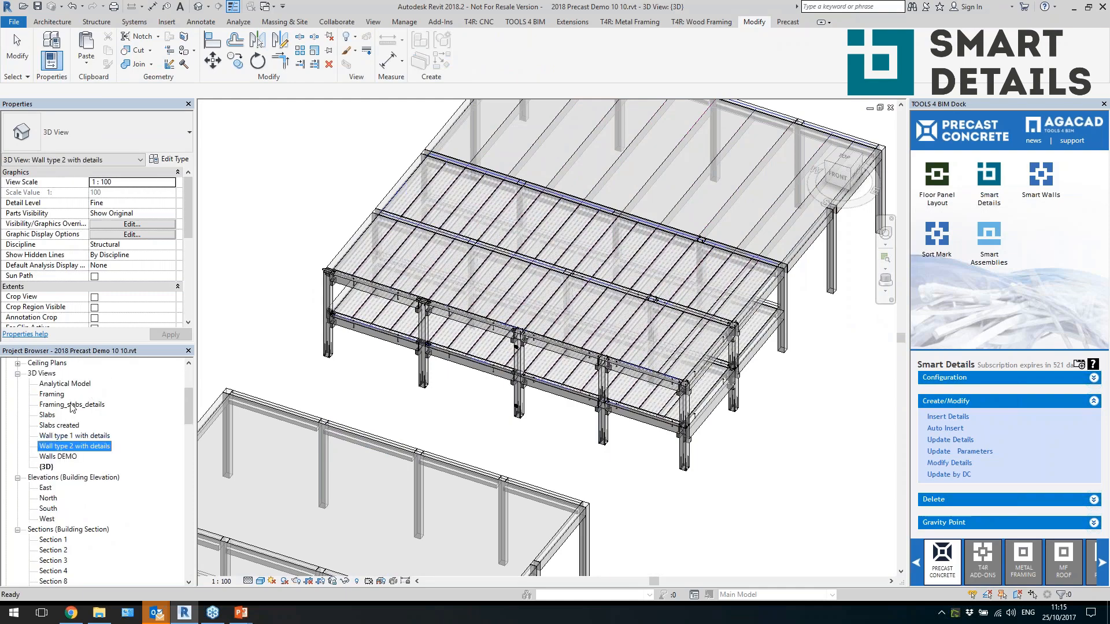
{"action": "double_click", "coordinate": [58, 396]}
Auto-insert Smart Details into the inverted tee beams and columns of the first two bays in the second frame row
{"action": "middle_click_drag", "start_coordinate": [679, 395], "coordinate": [730, 456], "text": "shift"}
{"action": "scroll", "coordinate": [409, 442], "scroll_direction": "up", "scroll_amount": 2}
{"action": "left_click_drag", "start_coordinate": [502, 406], "coordinate": [414, 286]}
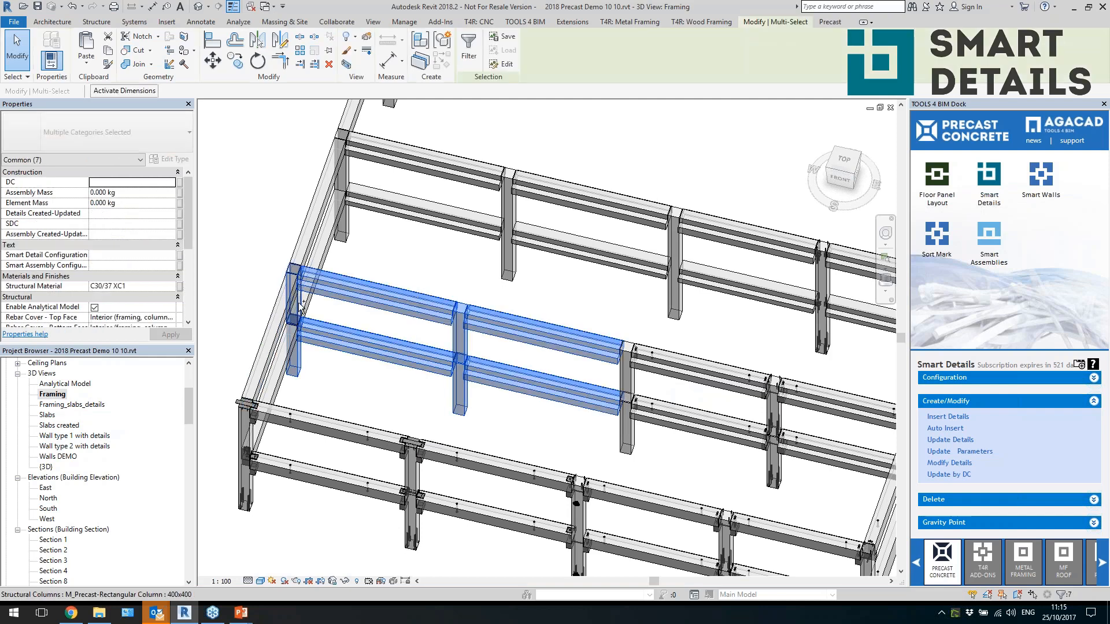
{"action": "left_click", "coordinate": [327, 347], "text": "ctrl"}
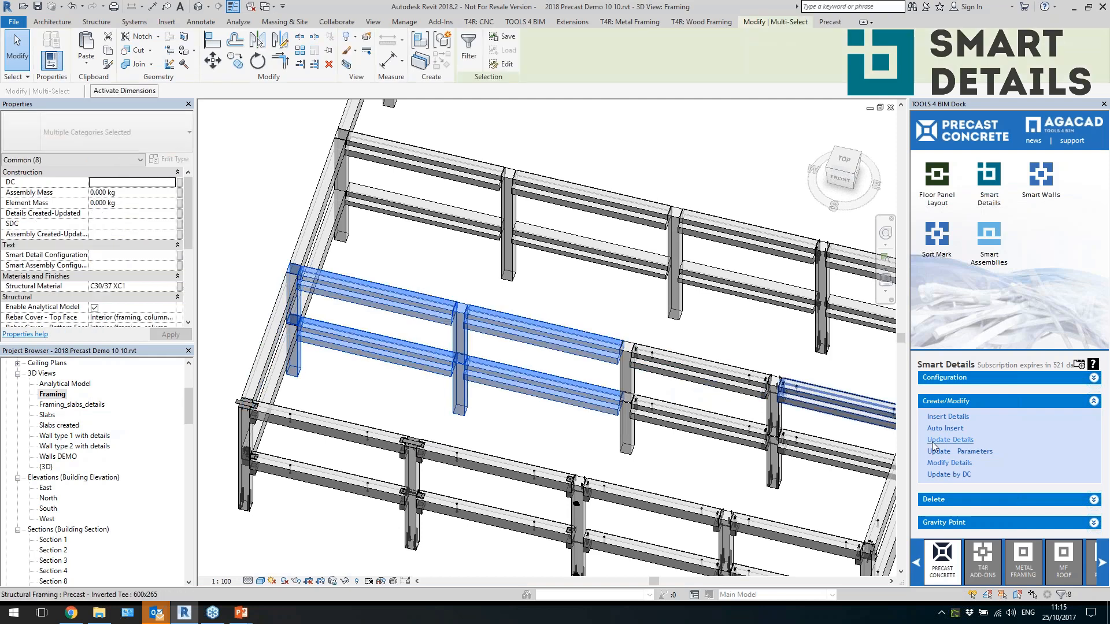
{"action": "left_click", "coordinate": [944, 428]}
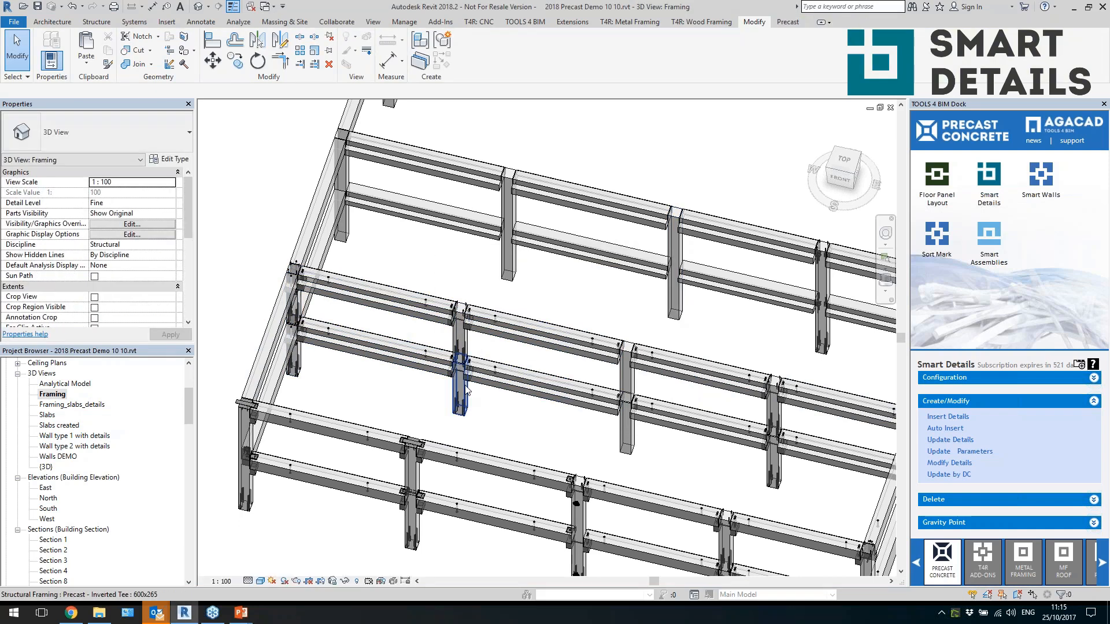
Examine the C_Corbel 300x150x200 concrete corbel at the second row's inner column and the details along that row
{"action": "scroll", "coordinate": [466, 388], "scroll_direction": "up", "scroll_amount": 5}
{"action": "scroll", "coordinate": [467, 387], "scroll_direction": "up", "scroll_amount": 3}
{"action": "left_click", "coordinate": [488, 356]}
{"action": "scroll", "coordinate": [484, 353], "scroll_direction": "down", "scroll_amount": 3}
{"action": "middle_click_drag", "start_coordinate": [484, 353], "coordinate": [463, 344], "text": "shift"}
{"action": "scroll", "coordinate": [457, 347], "scroll_direction": "down", "scroll_amount": 3}
{"action": "scroll", "coordinate": [700, 238], "scroll_direction": "up", "scroll_amount": 1}
{"action": "middle_click_drag", "start_coordinate": [618, 302], "coordinate": [346, 308], "text": "shift"}
{"action": "scroll", "coordinate": [346, 308], "scroll_direction": "down", "scroll_amount": 2}
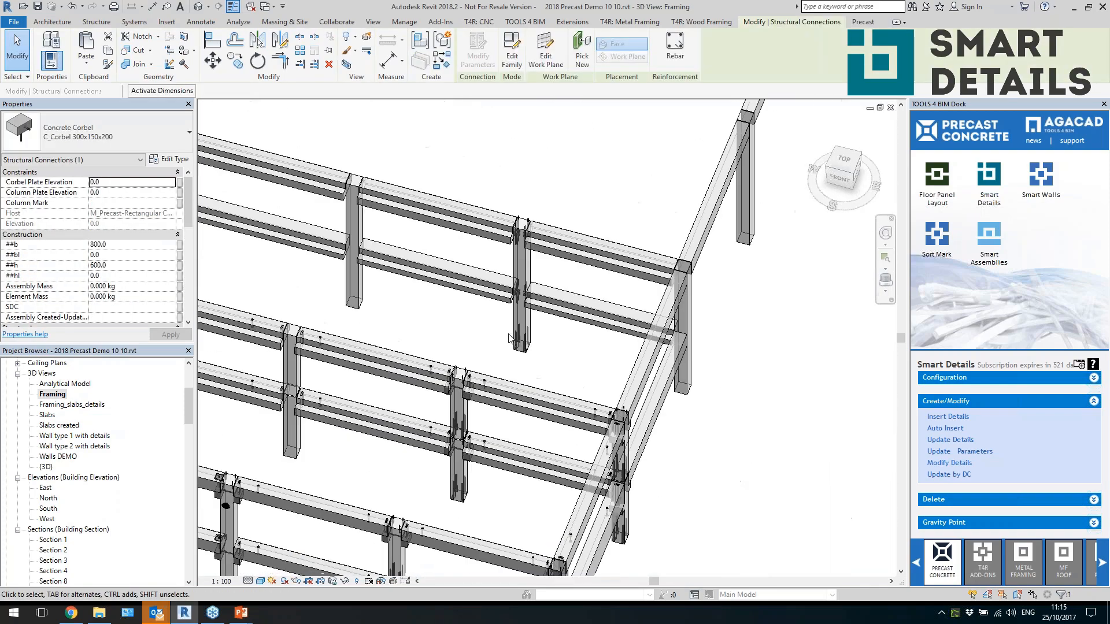
Auto-insert Smart Details into all beams on both levels of the third frame row and its two undetailed inner columns
{"action": "left_click", "coordinate": [584, 318]}
{"action": "left_click", "coordinate": [610, 260], "text": "ctrl"}
{"action": "left_click", "coordinate": [468, 280], "text": "ctrl"}
{"action": "left_click", "coordinate": [440, 209], "text": "ctrl"}
{"action": "left_click", "coordinate": [357, 227], "text": "ctrl"}
{"action": "scroll", "coordinate": [722, 306], "scroll_direction": "down", "scroll_amount": 4}
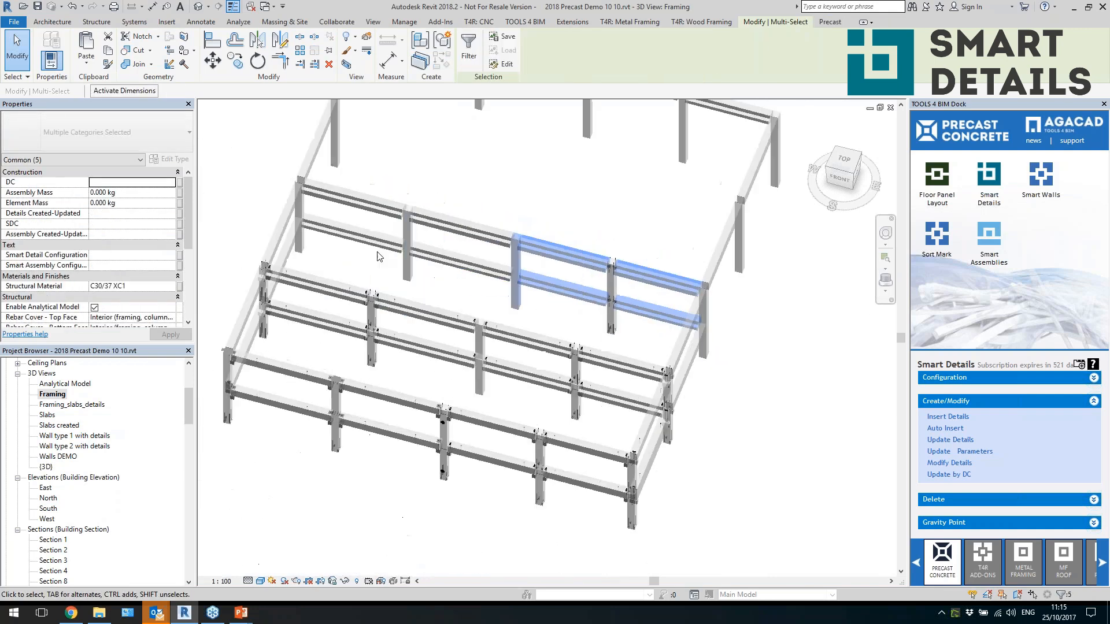
{"action": "scroll", "coordinate": [388, 250], "scroll_direction": "up", "scroll_amount": 3}
{"action": "left_click", "coordinate": [469, 261], "text": "ctrl"}
{"action": "left_click", "coordinate": [422, 240], "text": "ctrl"}
{"action": "left_click", "coordinate": [382, 233], "text": "ctrl"}
{"action": "left_click", "coordinate": [503, 206], "text": "ctrl"}
{"action": "left_click", "coordinate": [338, 166], "text": "ctrl"}
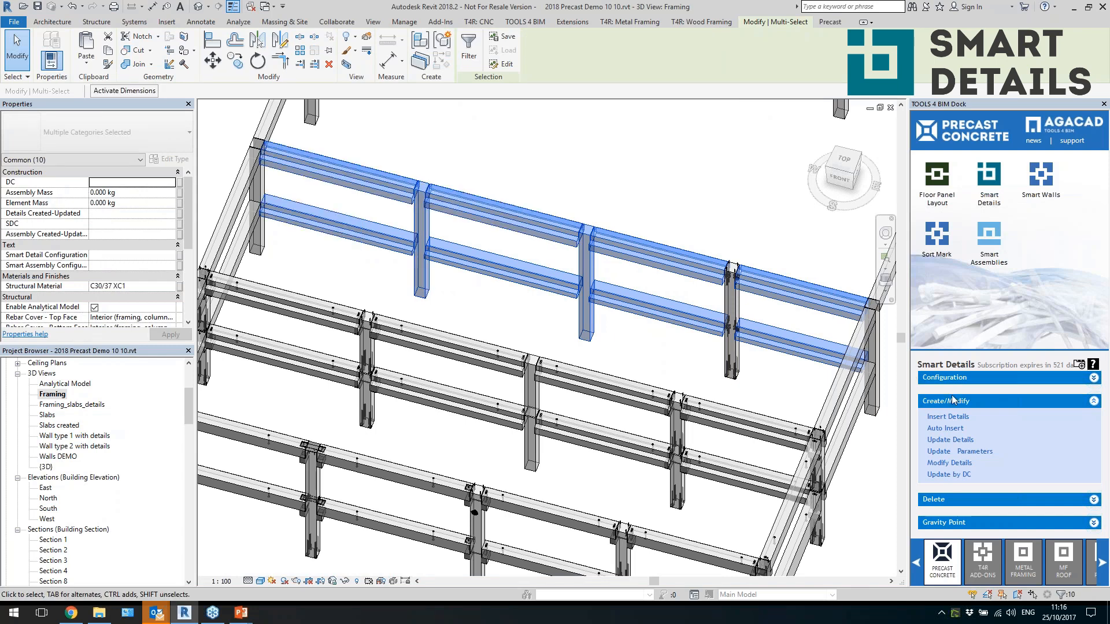
{"action": "left_click", "coordinate": [946, 428]}
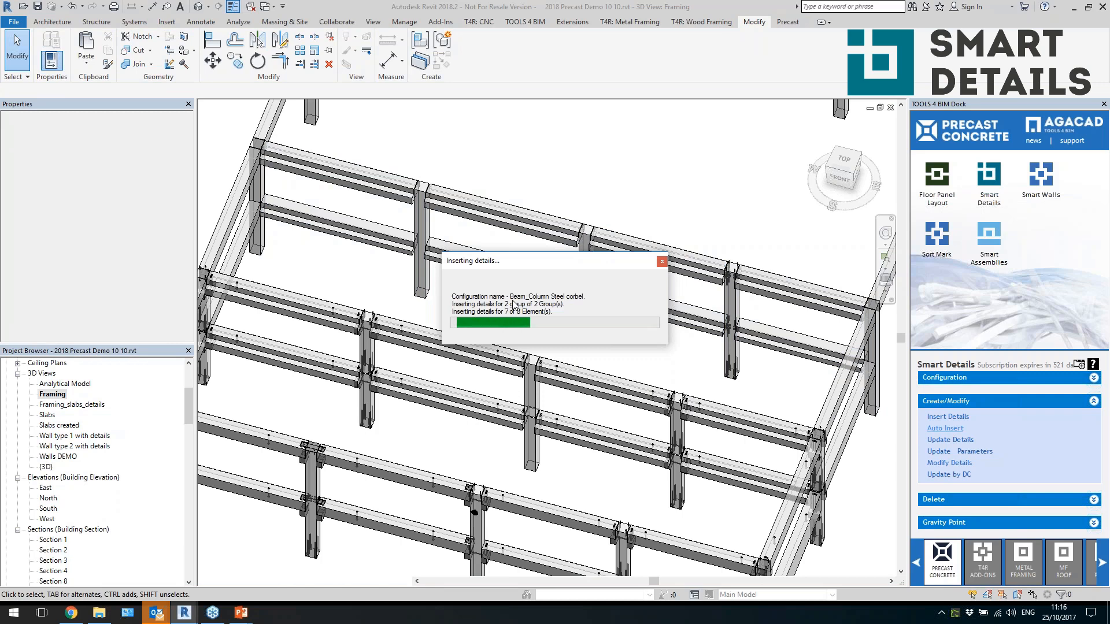
{"action": "left_click", "coordinate": [494, 305]}
Examine the PCs 3 steel corbel connection at a third-row column and compare it with the neighbouring beam-to-column joints
{"action": "scroll", "coordinate": [407, 247], "scroll_direction": "up", "scroll_amount": 7}
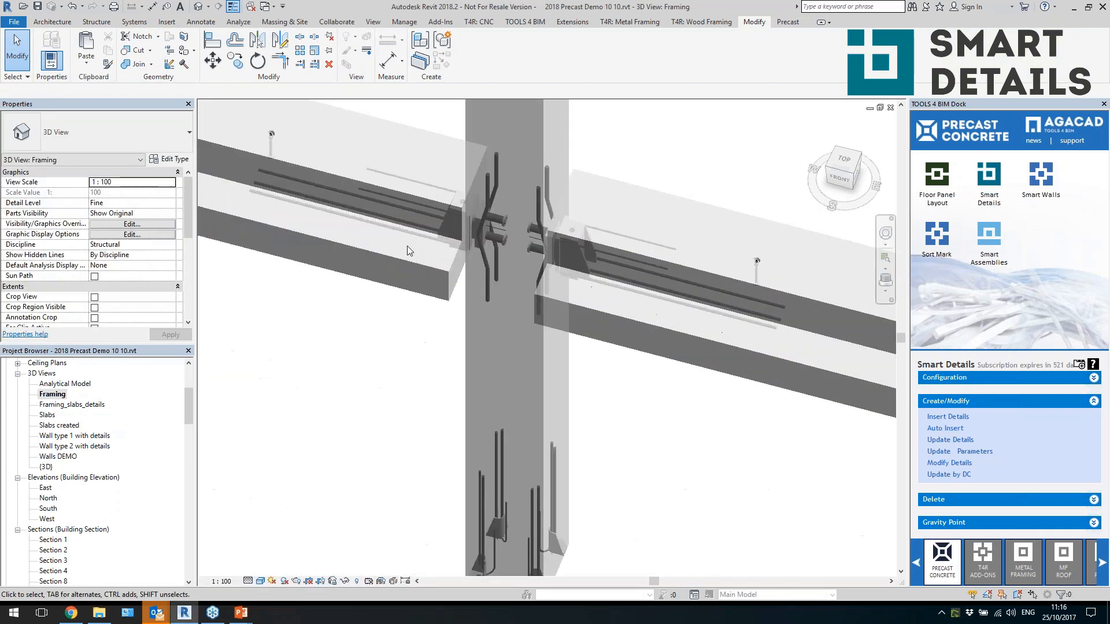
{"action": "left_click", "coordinate": [488, 232]}
{"action": "scroll", "coordinate": [542, 266], "scroll_direction": "down", "scroll_amount": 1}
{"action": "middle_click_drag", "start_coordinate": [546, 269], "coordinate": [658, 274], "text": "shift"}
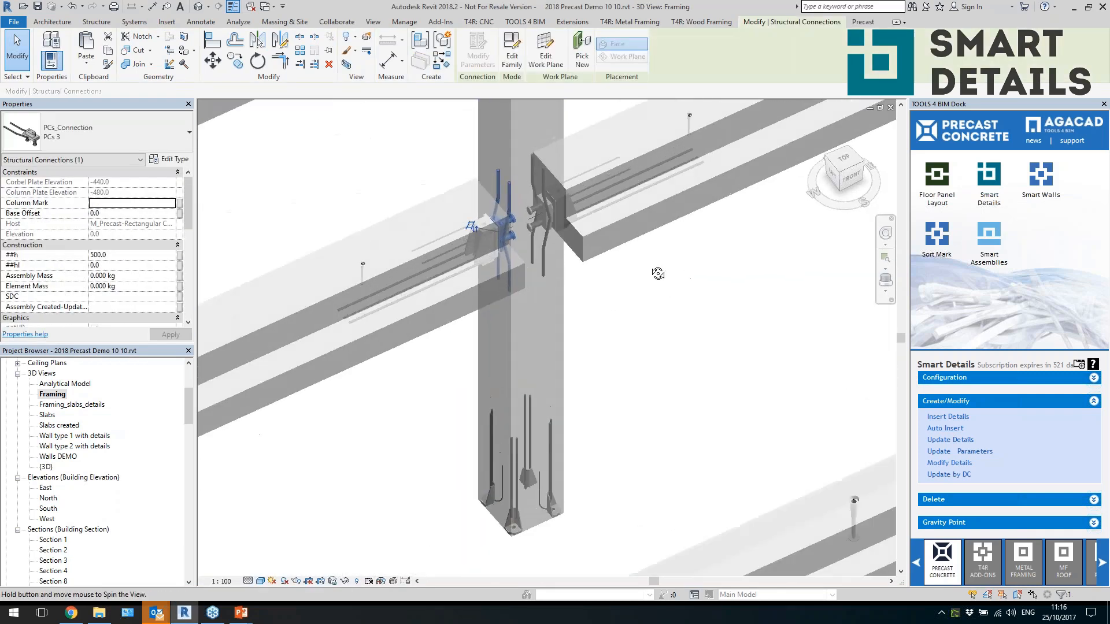
{"action": "scroll", "coordinate": [607, 339], "scroll_direction": "down", "scroll_amount": 5}
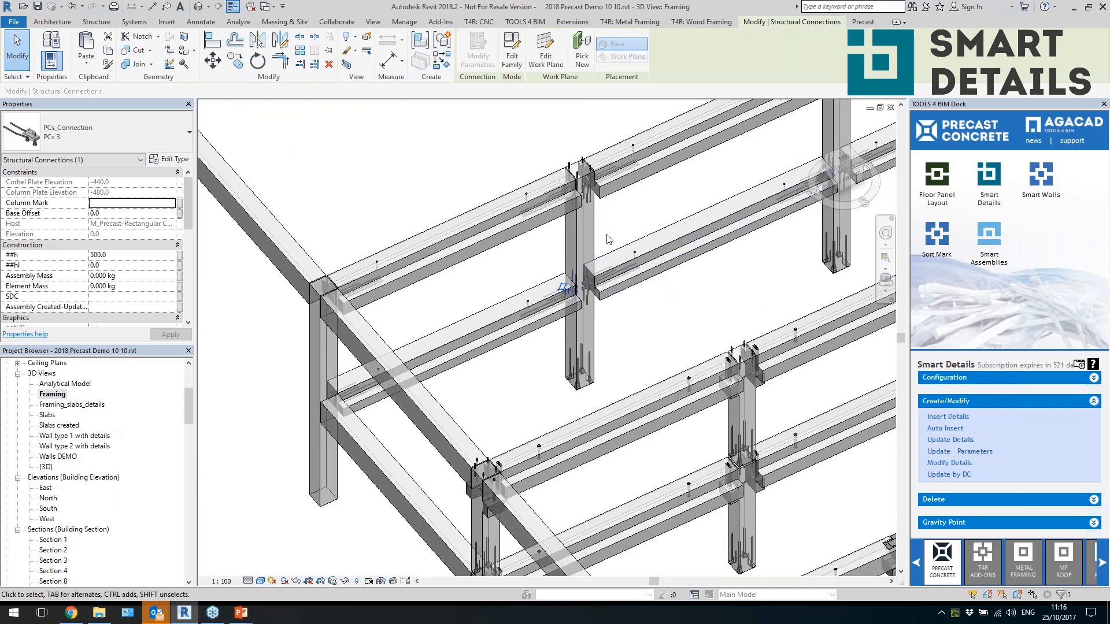
{"action": "scroll", "coordinate": [608, 239], "scroll_direction": "up", "scroll_amount": 3}
{"action": "middle_click_drag", "start_coordinate": [632, 482], "coordinate": [344, 290]}
{"action": "middle_click_drag", "start_coordinate": [742, 417], "coordinate": [582, 345]}
{"action": "scroll", "coordinate": [684, 359], "scroll_direction": "down", "scroll_amount": 1}
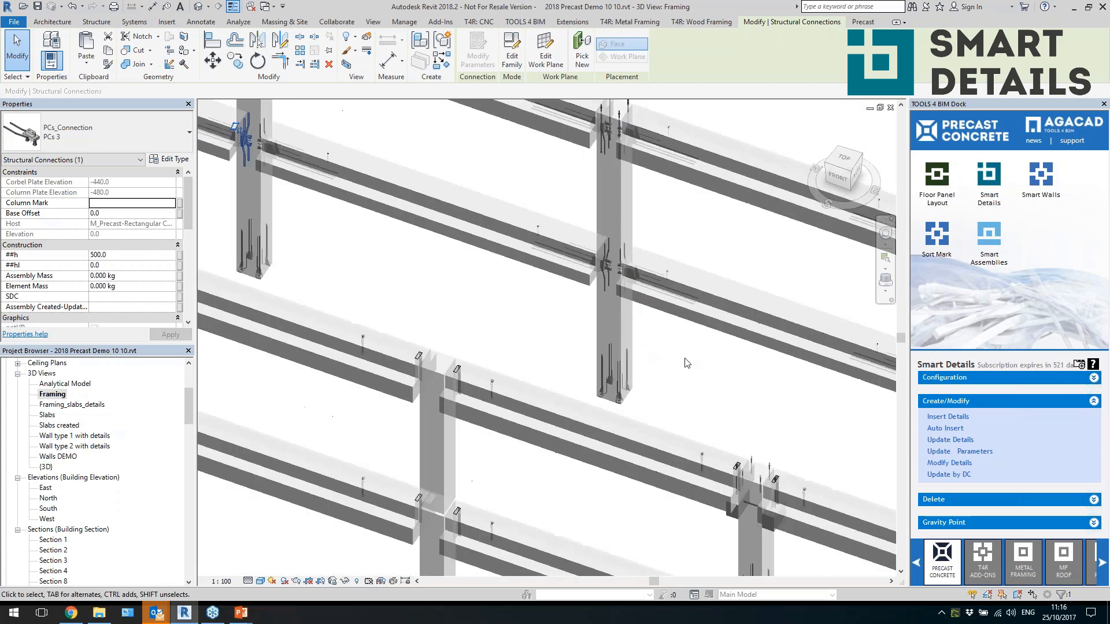
{"action": "scroll", "coordinate": [685, 358], "scroll_direction": "down", "scroll_amount": 3}
{"action": "middle_click_drag", "start_coordinate": [414, 294], "coordinate": [563, 338]}
{"action": "scroll", "coordinate": [562, 249], "scroll_direction": "up", "scroll_amount": 1}
Delete the Smart Details from the second 400x400 column of the third frame row
{"action": "left_click", "coordinate": [559, 241]}
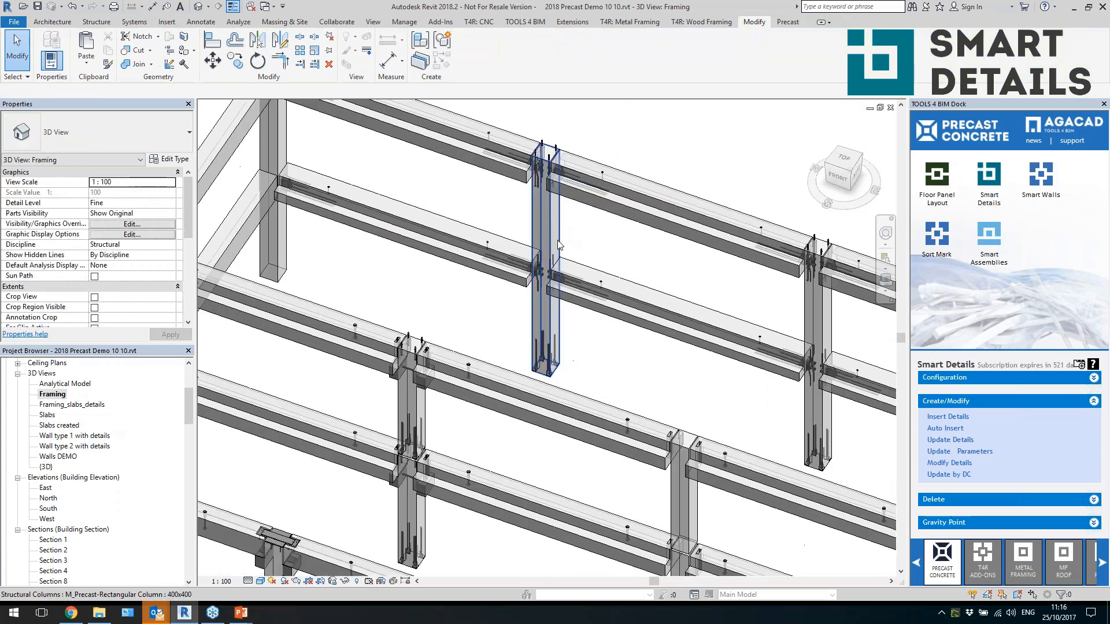
{"action": "left_click", "coordinate": [558, 244]}
{"action": "scroll", "coordinate": [570, 271], "scroll_direction": "up", "scroll_amount": 3}
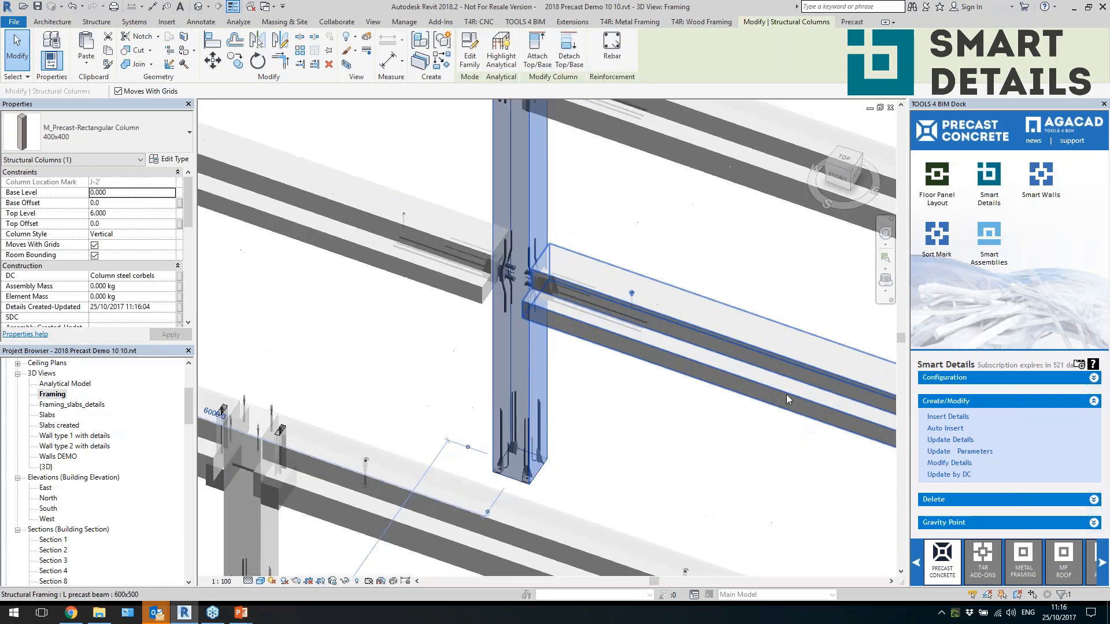
{"action": "left_click", "coordinate": [992, 507]}
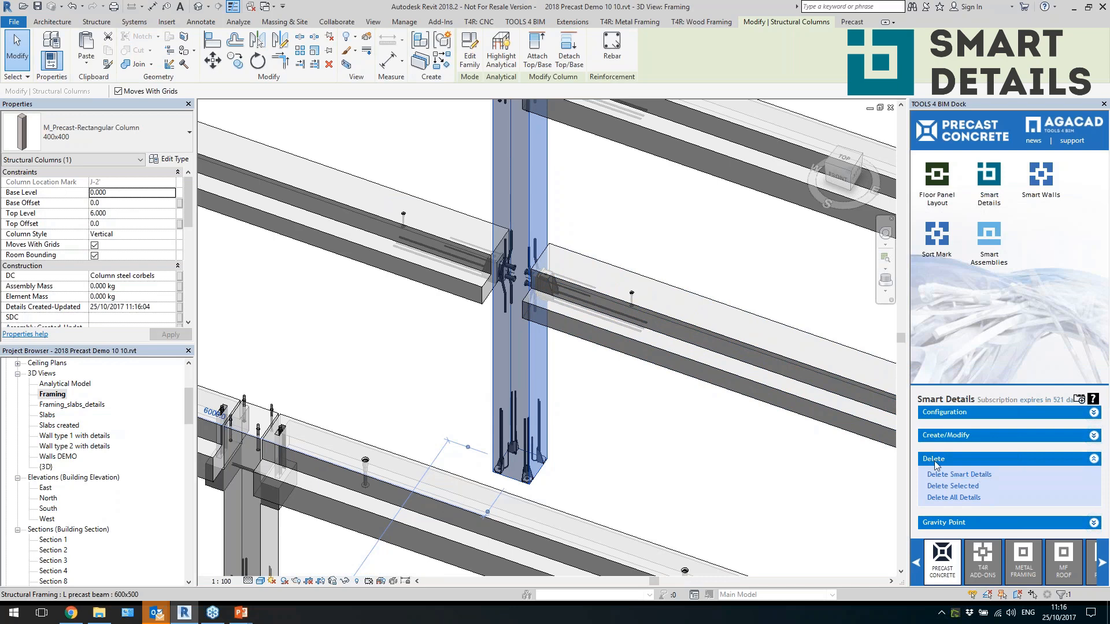
{"action": "left_click", "coordinate": [964, 489]}
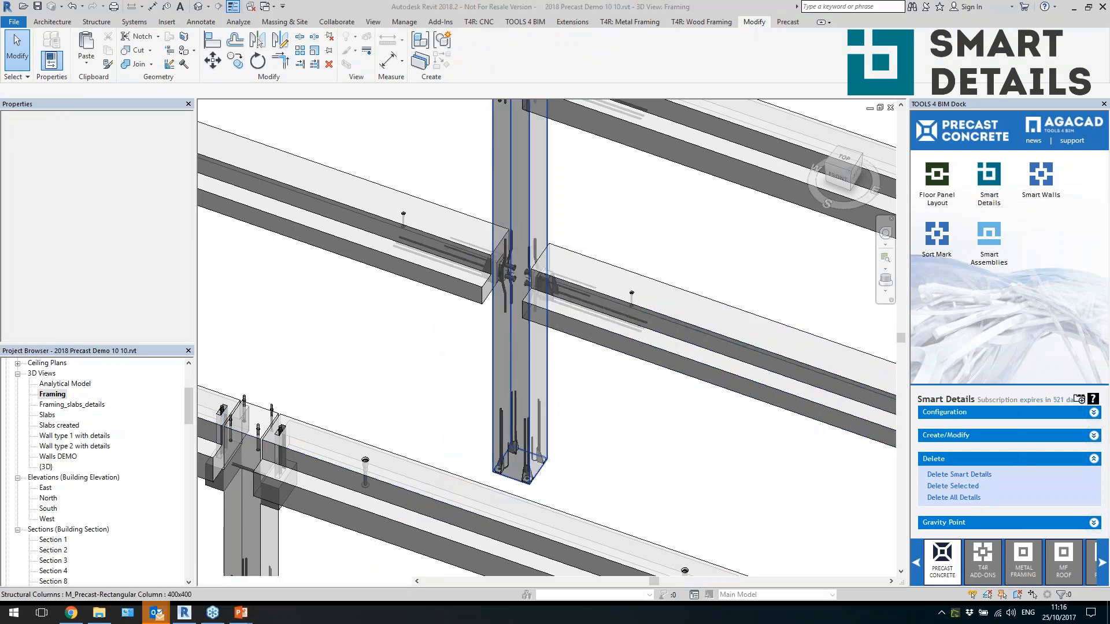
{"action": "left_click", "coordinate": [964, 436]}
{"action": "key", "text": "Escape"}
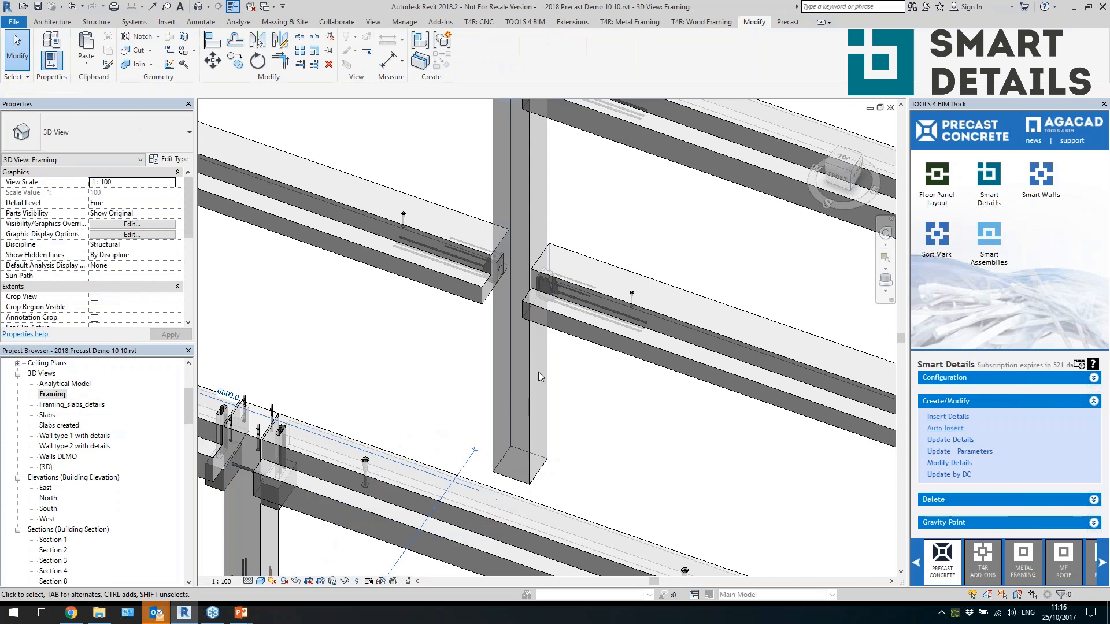
Review the Smart Details configurations offered for the bare column, including Hidden_Column concrete corbels, without inserting any
{"action": "left_click", "coordinate": [514, 329]}
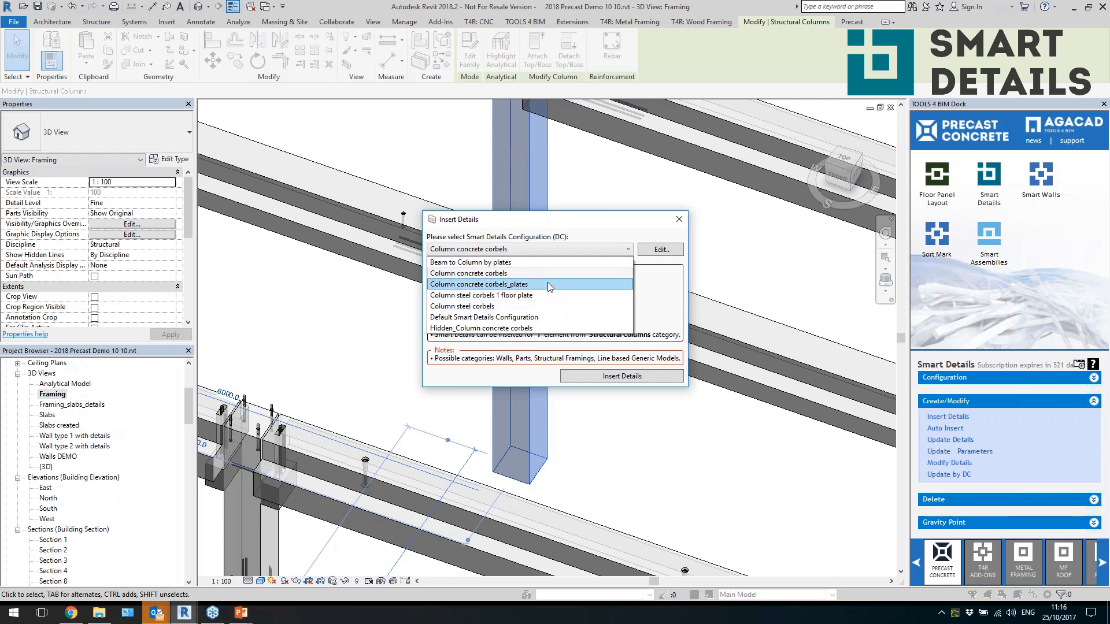
{"action": "left_click", "coordinate": [558, 328]}
{"action": "left_click", "coordinate": [740, 219]}
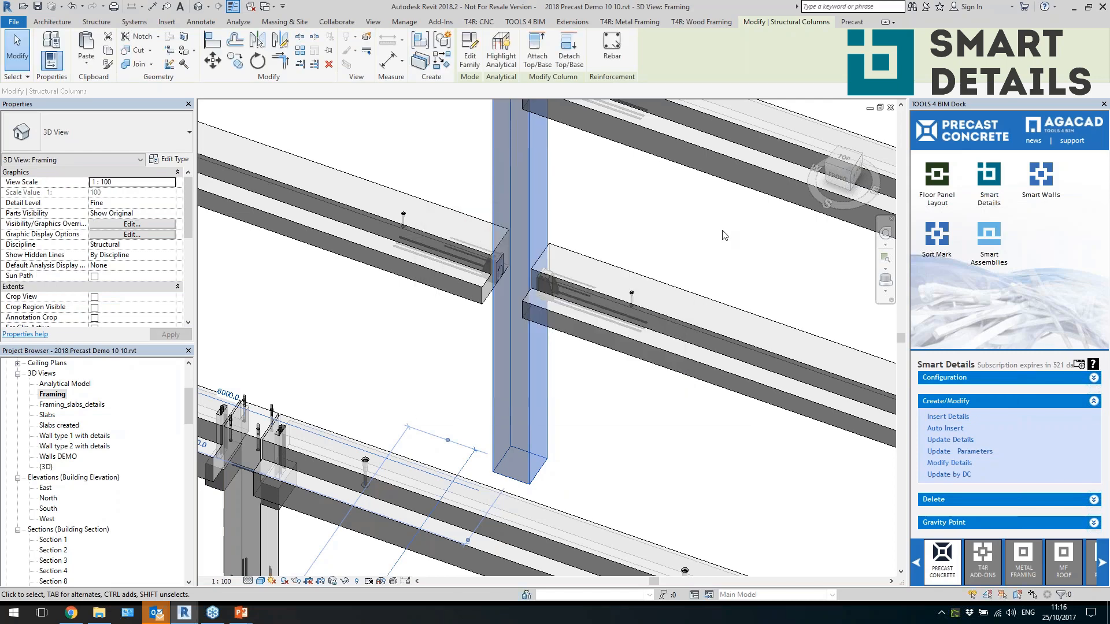
{"action": "scroll", "coordinate": [542, 288], "scroll_direction": "down", "scroll_amount": 3}
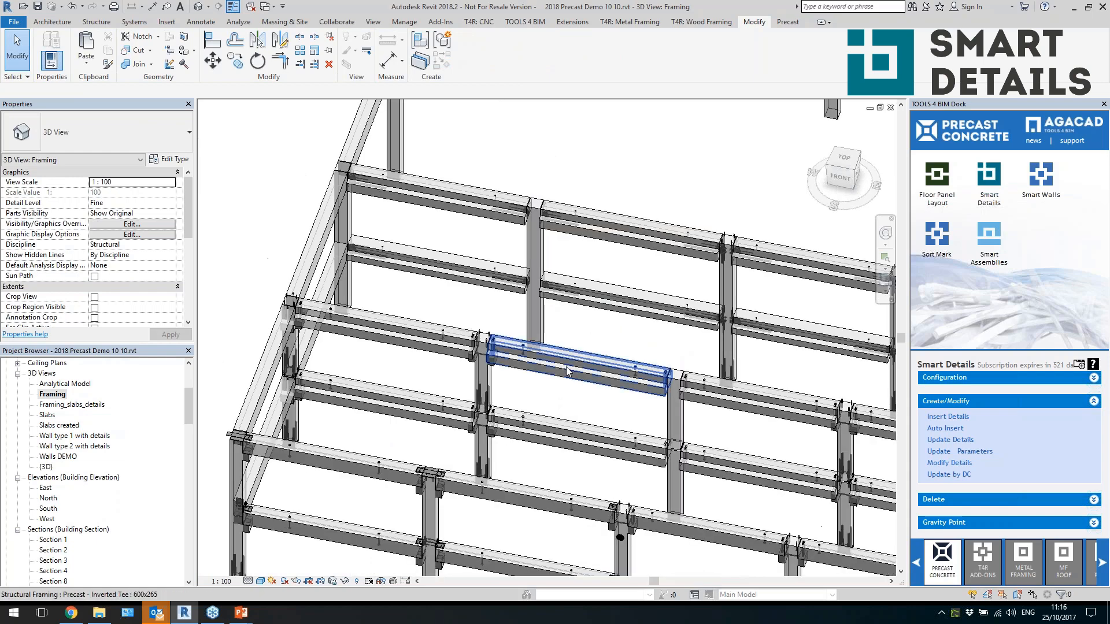
Compare the lower-level PCs 3 and upper-level PCs 3 UP steel corbel connections at the detailed middle column of the third row
{"action": "scroll", "coordinate": [532, 418], "scroll_direction": "up", "scroll_amount": 5}
{"action": "scroll", "coordinate": [551, 294], "scroll_direction": "up", "scroll_amount": 5}
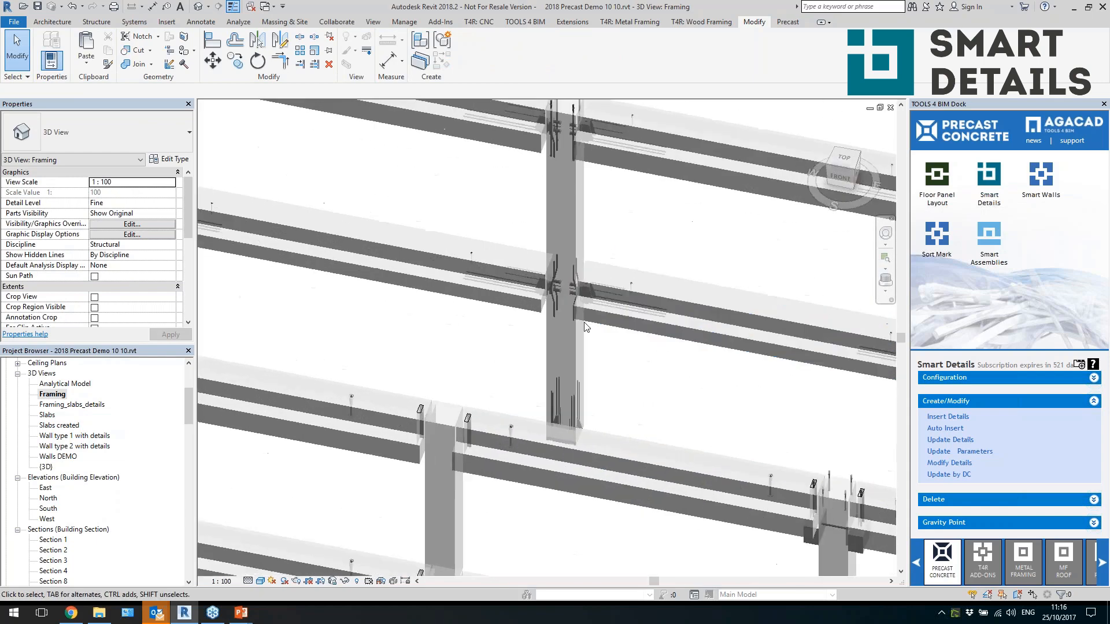
{"action": "left_click", "coordinate": [548, 295]}
{"action": "middle_click_drag", "start_coordinate": [570, 341], "coordinate": [649, 405], "text": "shift"}
{"action": "scroll", "coordinate": [634, 403], "scroll_direction": "down", "scroll_amount": 3}
{"action": "scroll", "coordinate": [608, 196], "scroll_direction": "up", "scroll_amount": 3}
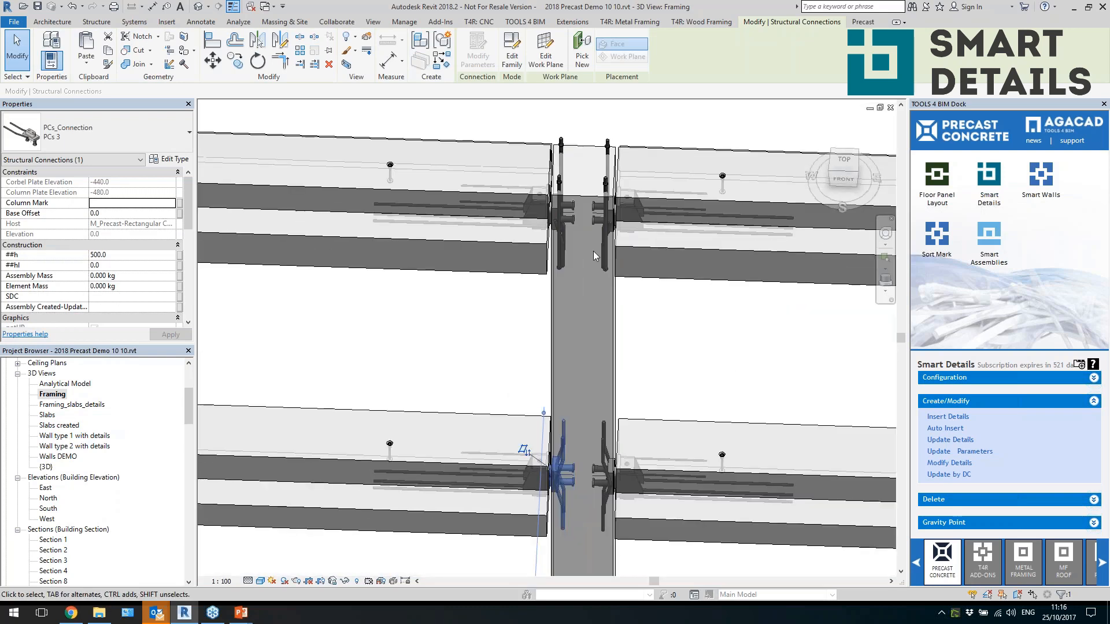
{"action": "left_click", "coordinate": [596, 224]}
{"action": "middle_click_drag", "start_coordinate": [595, 224], "coordinate": [554, 211], "text": "shift"}
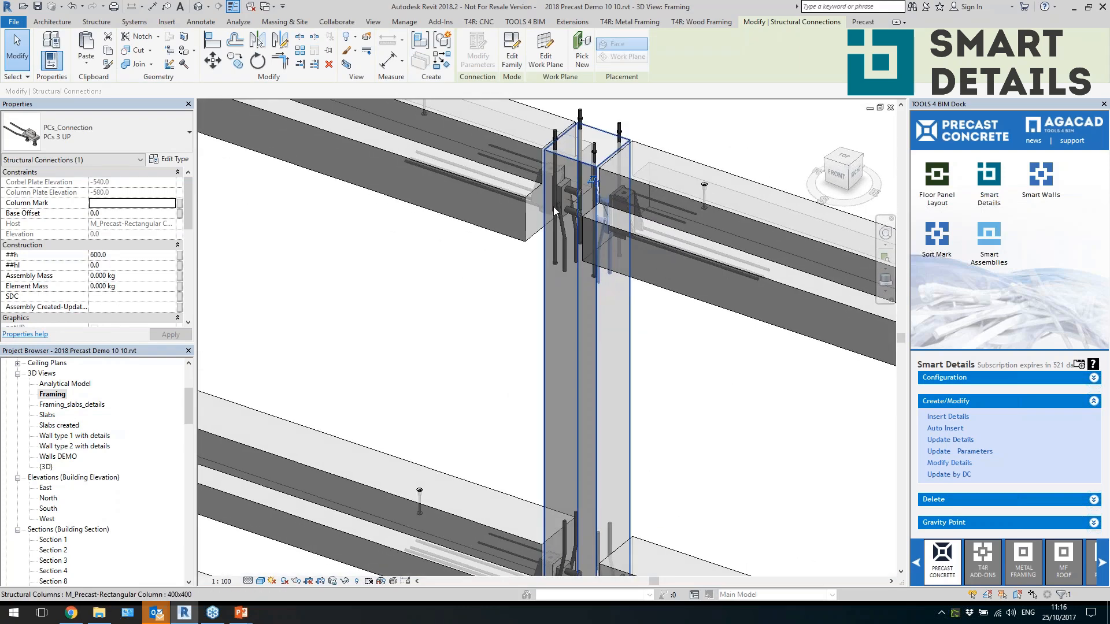
{"action": "left_click", "coordinate": [665, 290]}
{"action": "left_click", "coordinate": [629, 328], "text": "ctrl"}
{"action": "mouse_move", "coordinate": [628, 327]}
{"action": "middle_mouse_down", "text": "shift"}
{"action": "mouse_move", "coordinate": [667, 312]}
{"action": "mouse_move", "coordinate": [611, 328]}
{"action": "middle_mouse_up", "text": "shift"}
{"action": "scroll", "coordinate": [546, 265], "scroll_direction": "up", "scroll_amount": 2}
Review the Column steel corbels configuration behind the PCs 3 UP connection, and close it without updating
{"action": "left_click", "coordinate": [544, 266]}
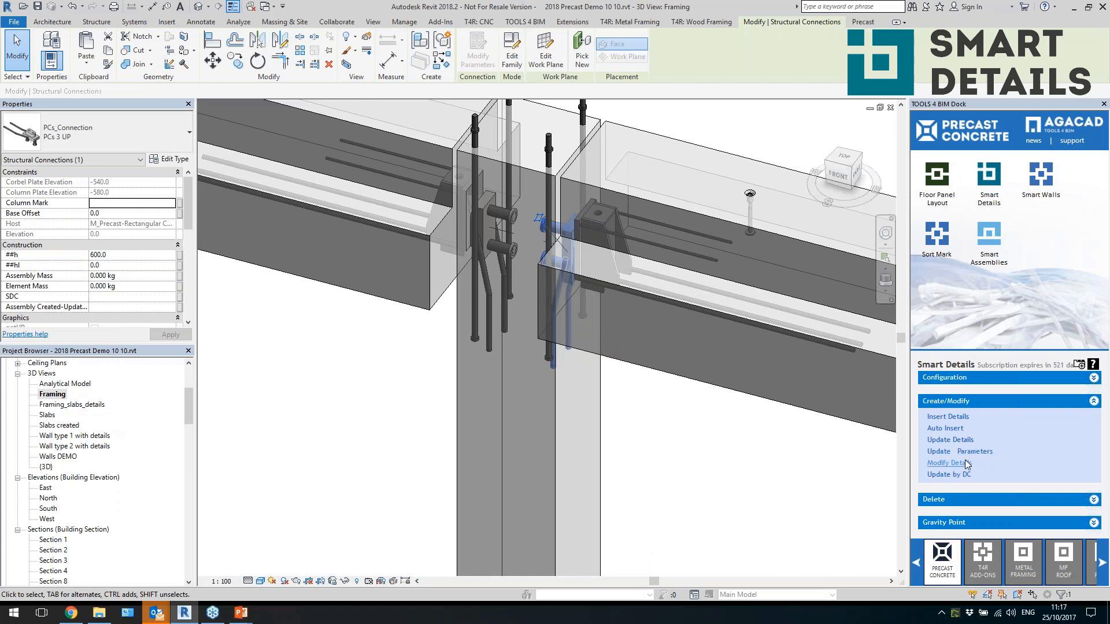
{"action": "left_click", "coordinate": [967, 464]}
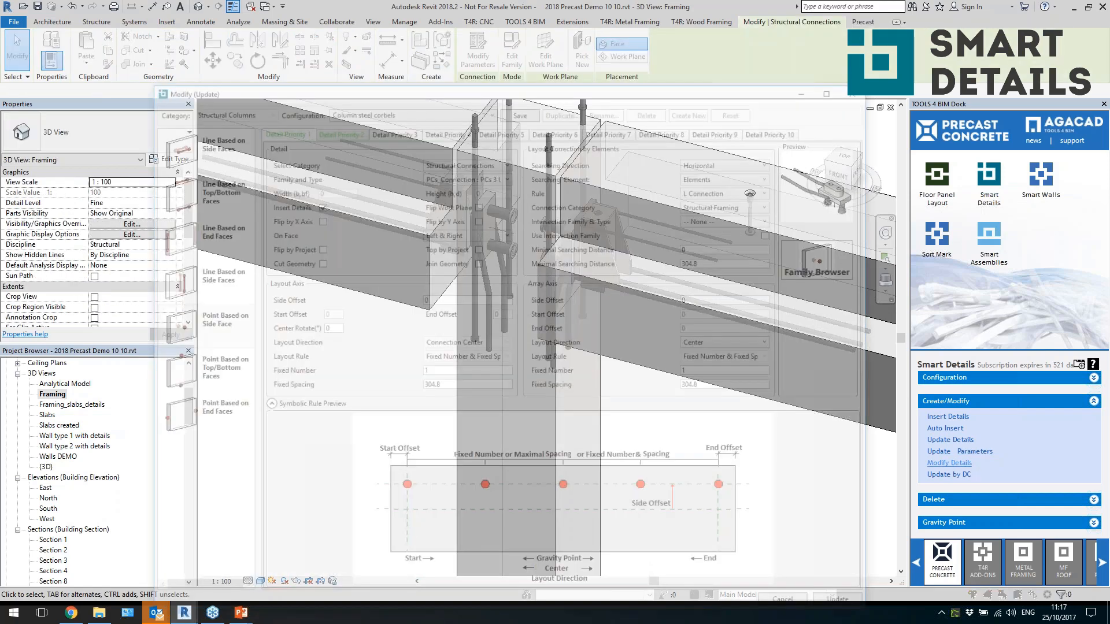
{"action": "left_click", "coordinate": [699, 191]}
{"action": "left_click", "coordinate": [704, 200]}
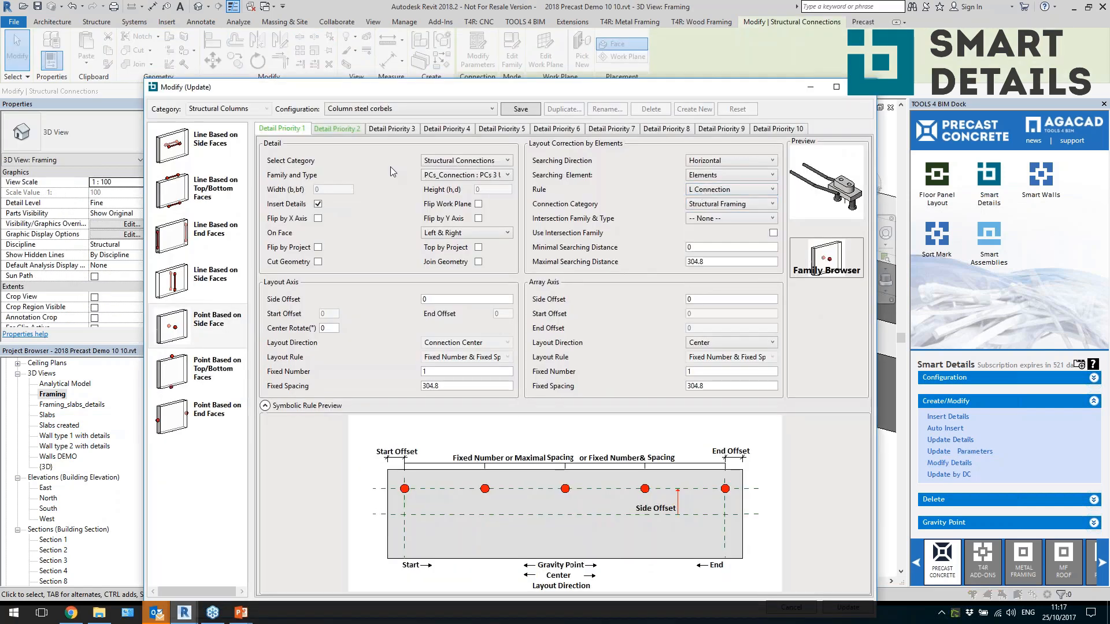
{"action": "left_click", "coordinate": [862, 90]}
Switch to the Sort Mark tools and open the 0.000 structural plan
{"action": "scroll", "coordinate": [463, 278], "scroll_direction": "down", "scroll_amount": 10}
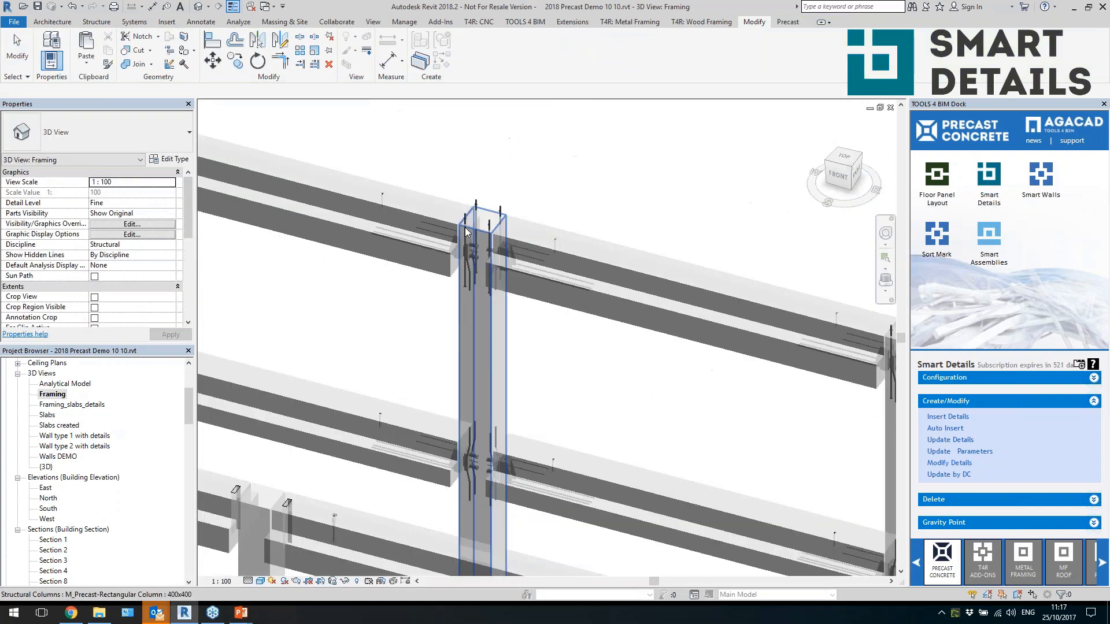
{"action": "middle_click_drag", "start_coordinate": [509, 351], "coordinate": [630, 365]}
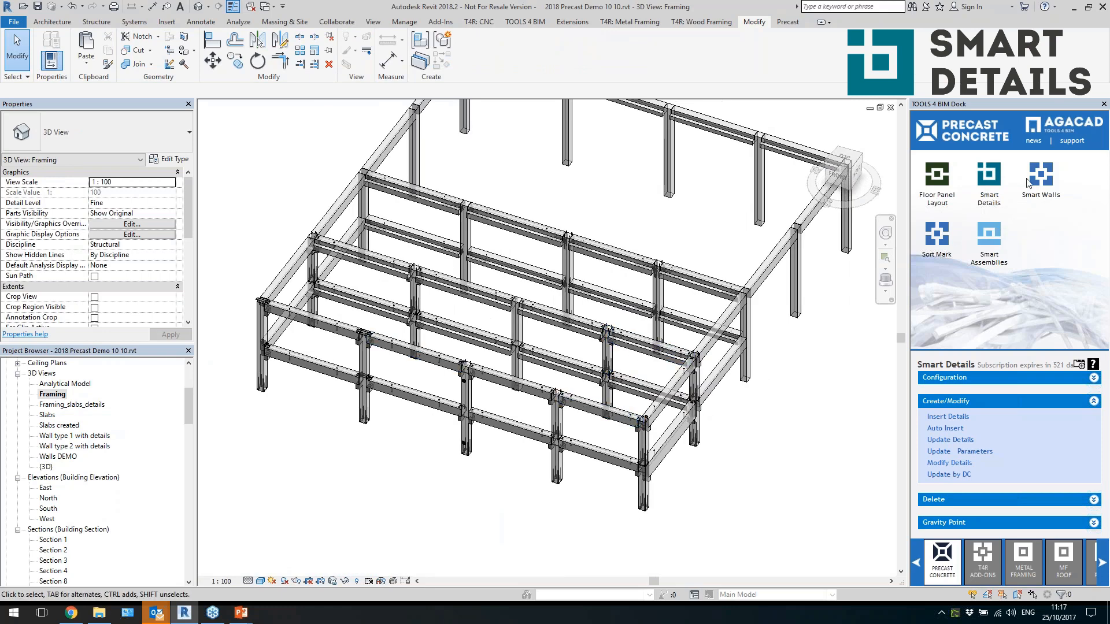
{"action": "left_click", "coordinate": [935, 238]}
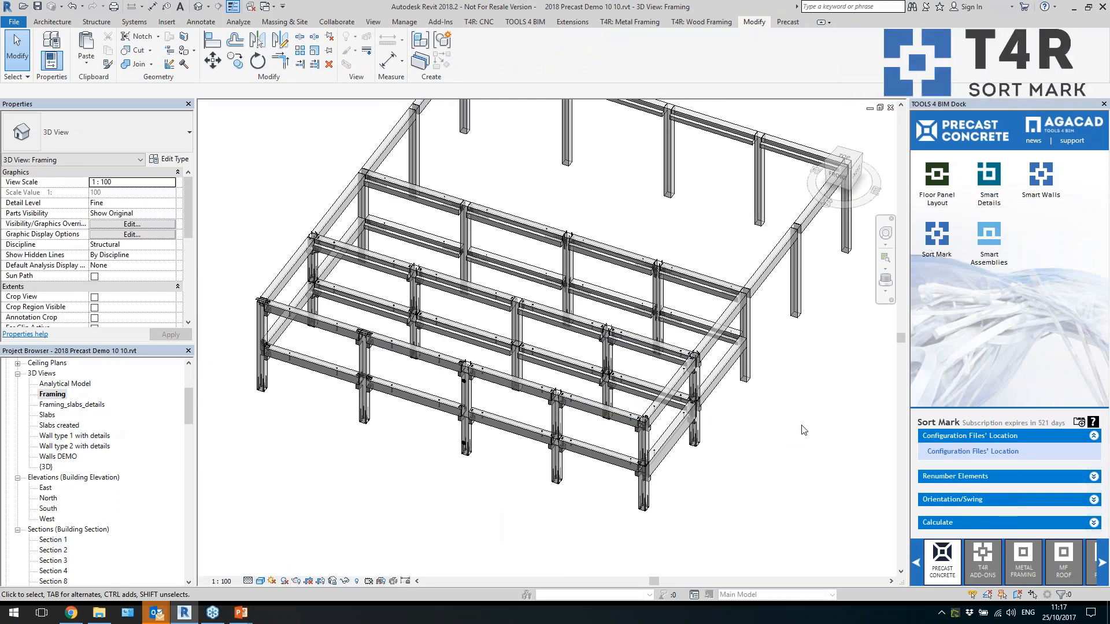
{"action": "scroll", "coordinate": [55, 471], "scroll_direction": "up", "scroll_amount": 4}
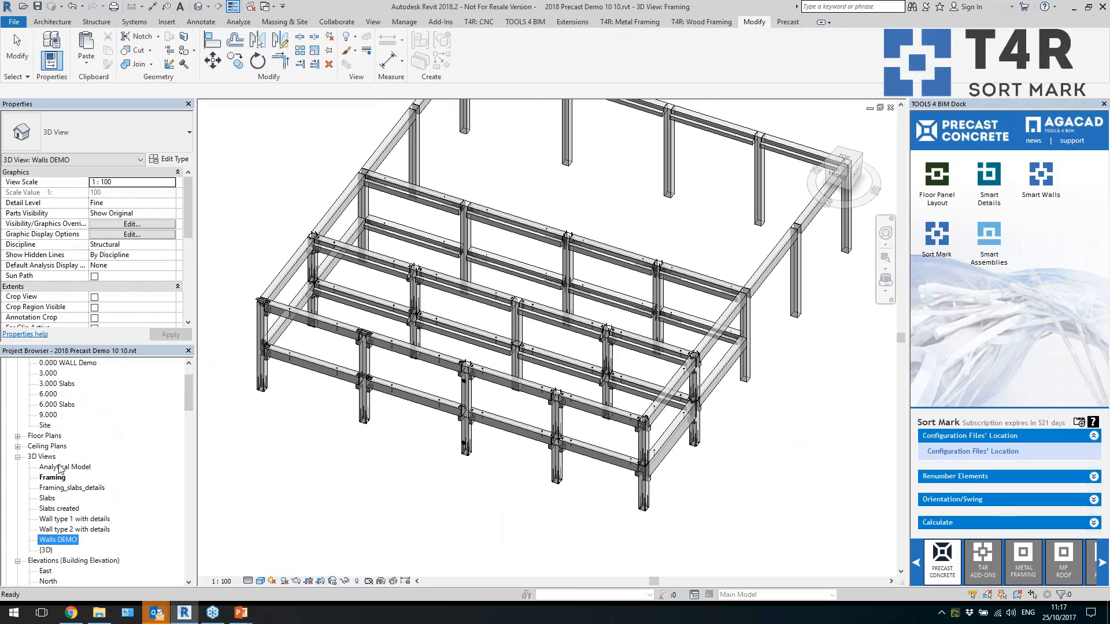
{"action": "left_click", "coordinate": [48, 394]}
{"action": "double_click", "coordinate": [48, 394]}
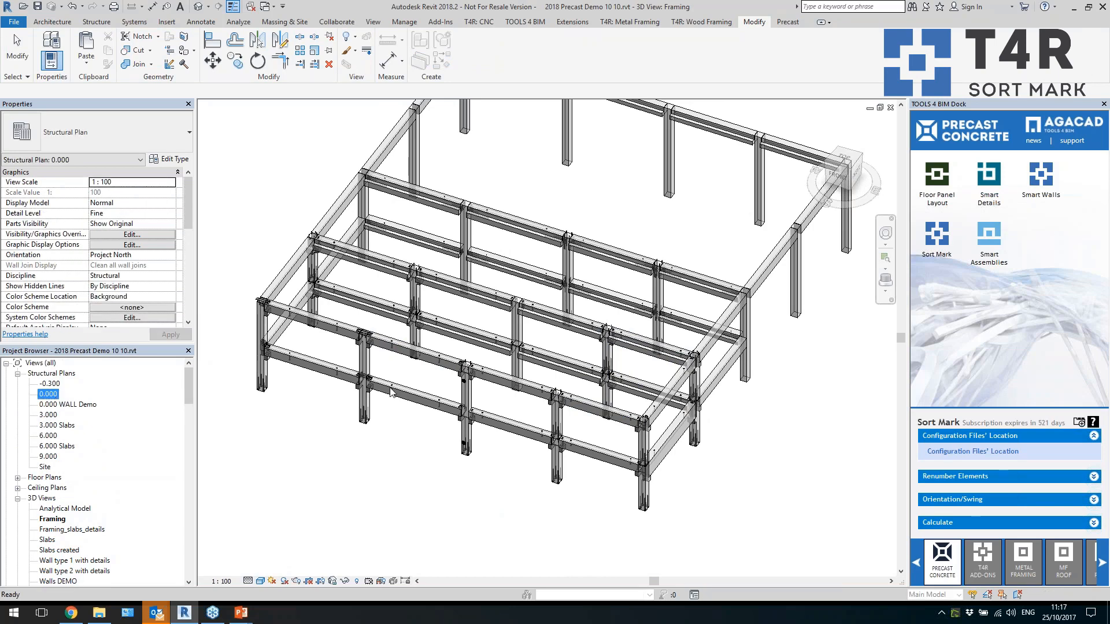
{"action": "scroll", "coordinate": [440, 254], "scroll_direction": "up", "scroll_amount": 6}
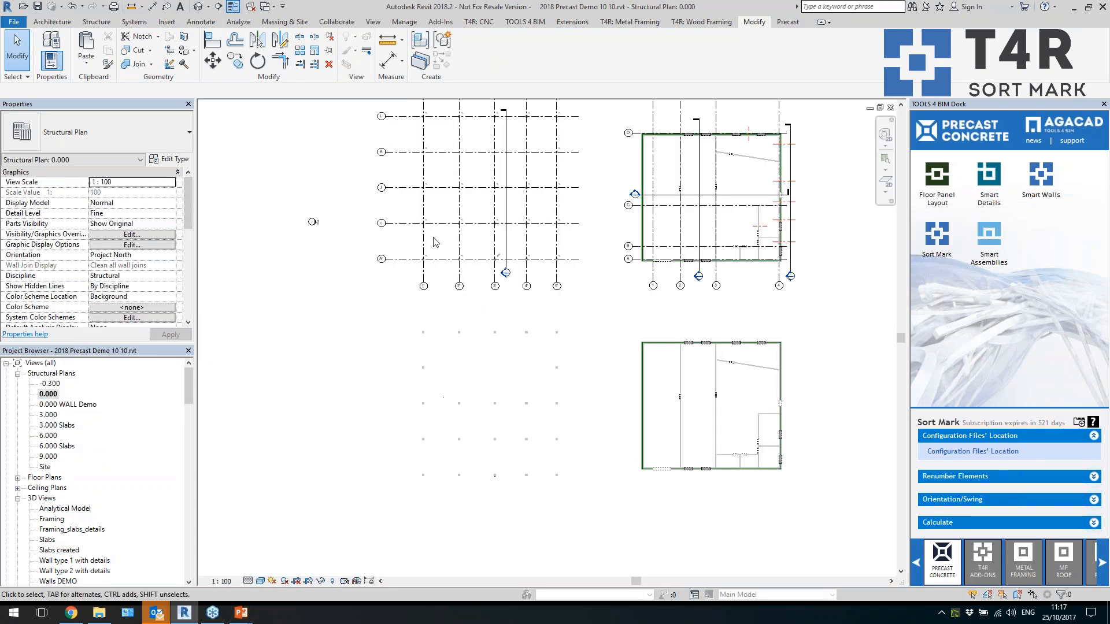
Inspect the Mark property of the corner column at grids A' and 1', and clear the selection
{"action": "left_click", "coordinate": [383, 368]}
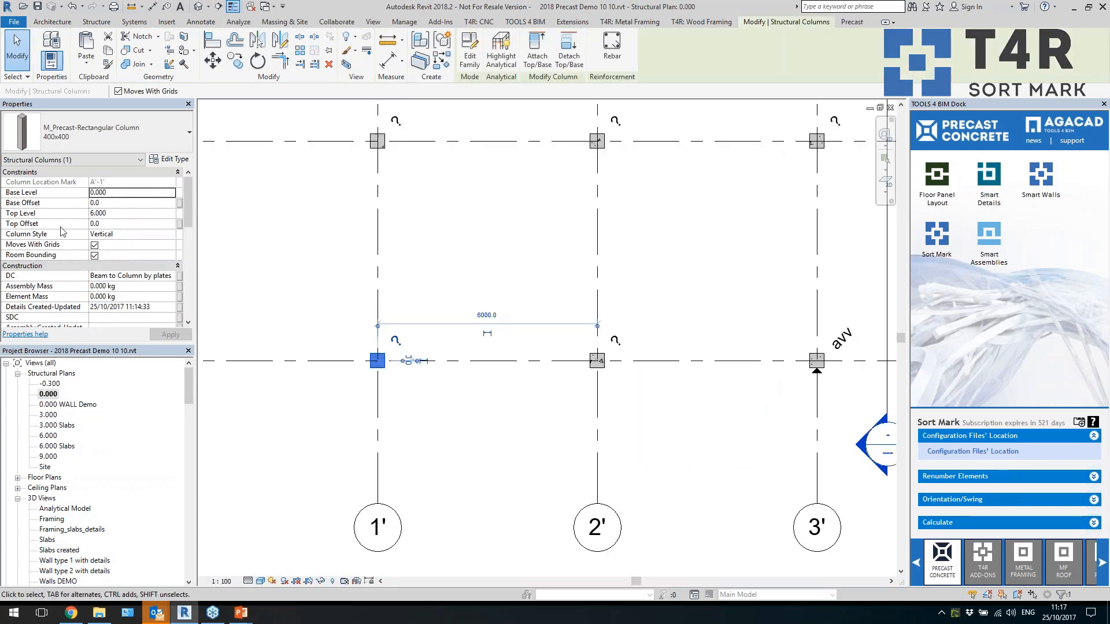
{"action": "scroll", "coordinate": [130, 250], "scroll_direction": "down", "scroll_amount": 3}
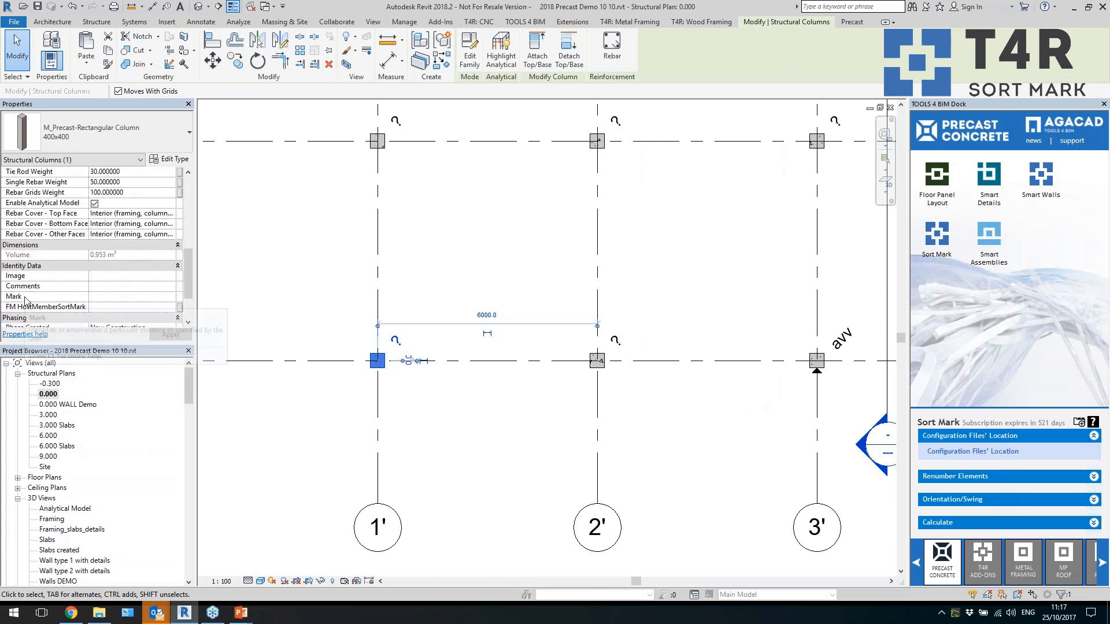
{"action": "scroll", "coordinate": [412, 259], "scroll_direction": "down", "scroll_amount": 5}
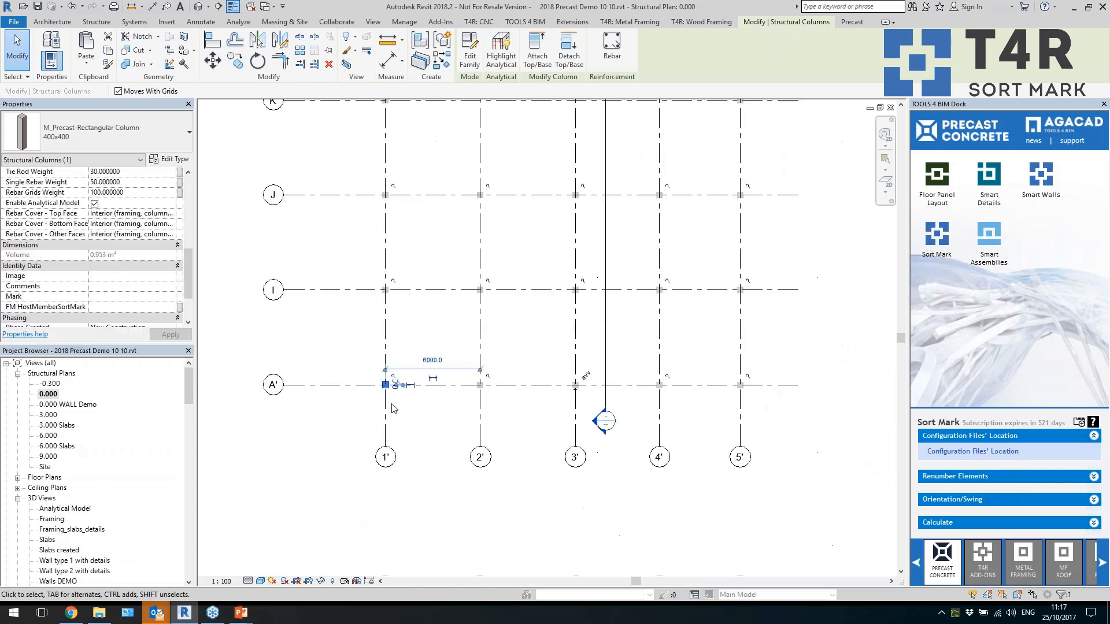
{"action": "scroll", "coordinate": [413, 258], "scroll_direction": "up", "scroll_amount": 2}
{"action": "key", "text": "Escape"}
Select all columns on grids A' to L and 1' to 5', filtering the selection to Structural Columns only
{"action": "left_click_drag", "start_coordinate": [366, 135], "coordinate": [688, 459]}
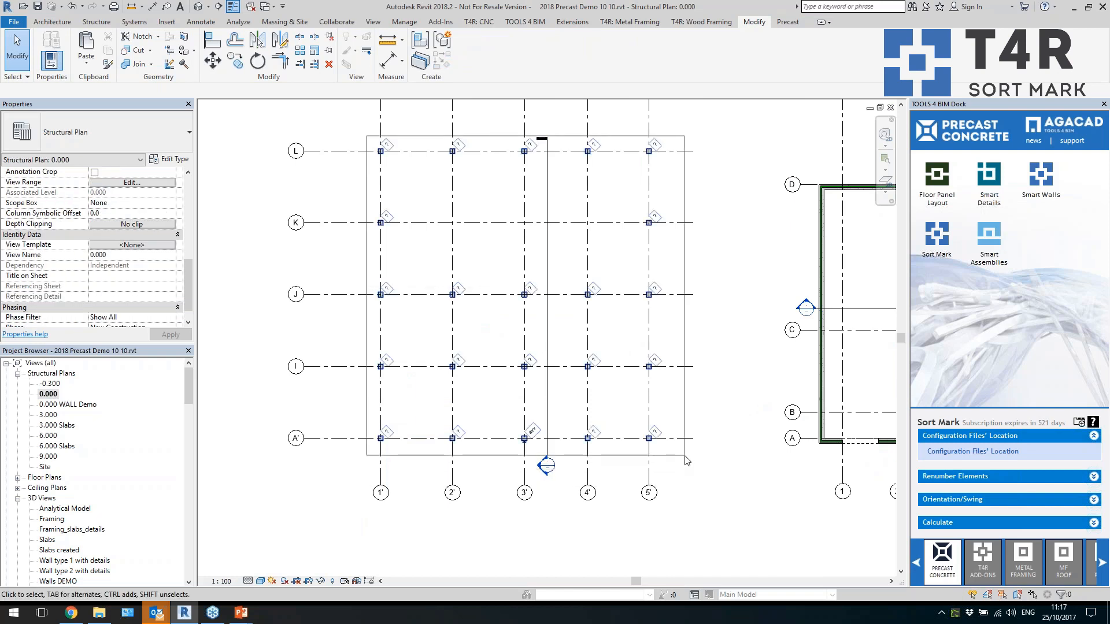
{"action": "left_click", "coordinate": [469, 56]}
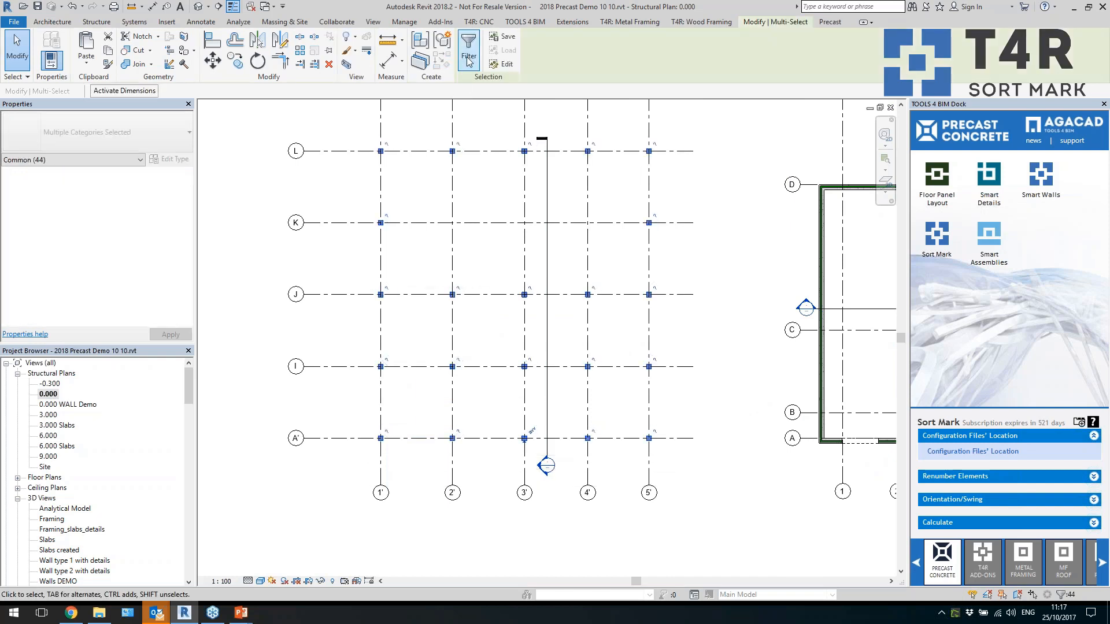
{"action": "left_click", "coordinate": [639, 250]}
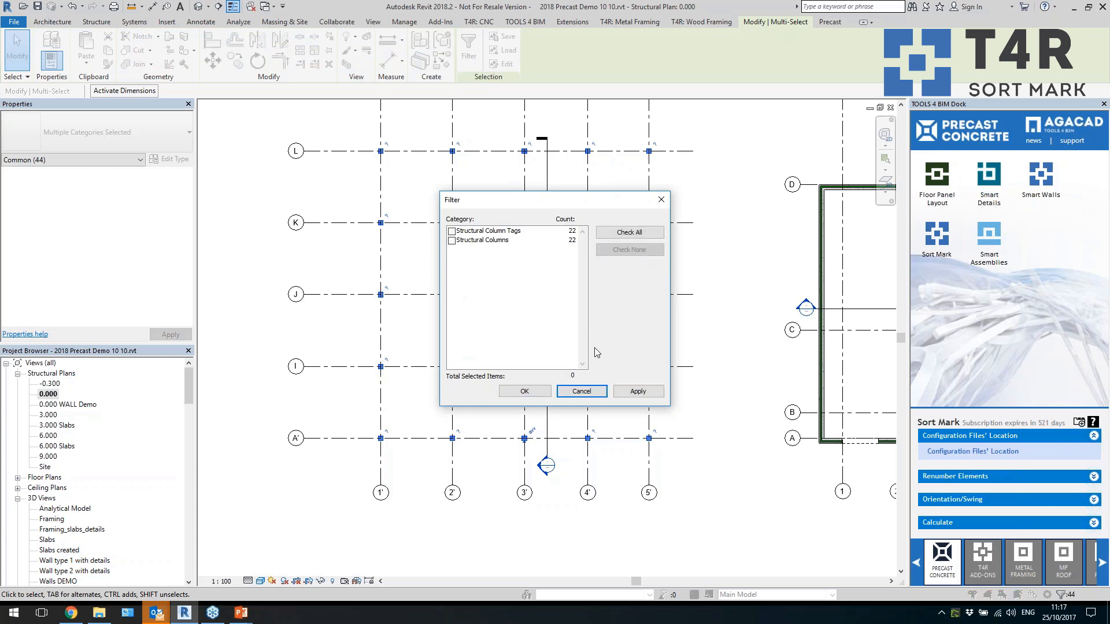
{"action": "left_click", "coordinate": [451, 239]}
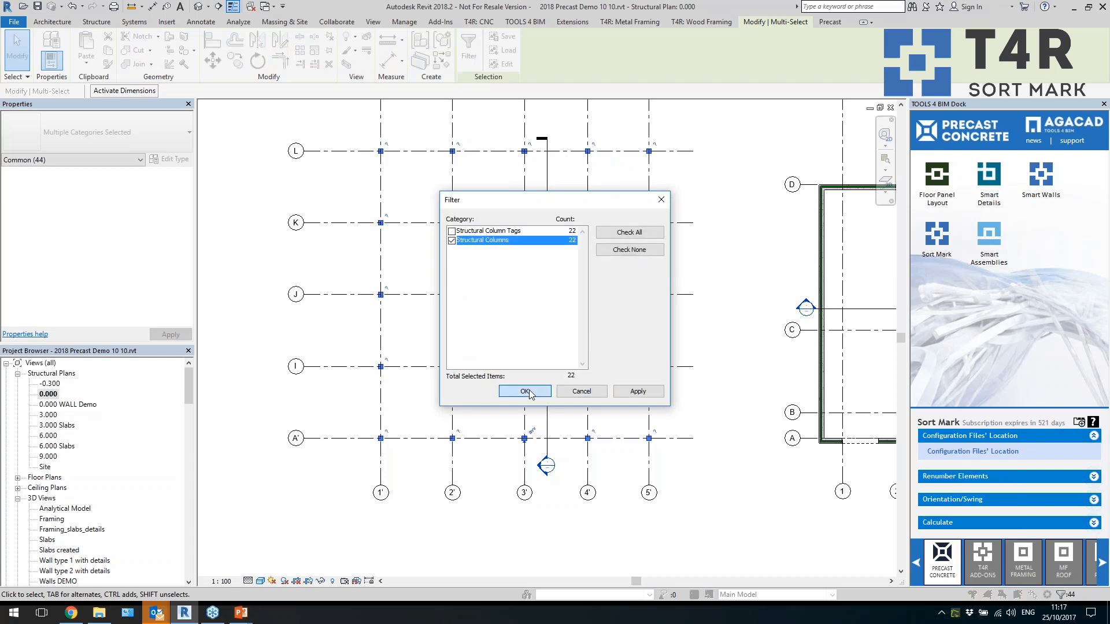
{"action": "left_click", "coordinate": [524, 391]}
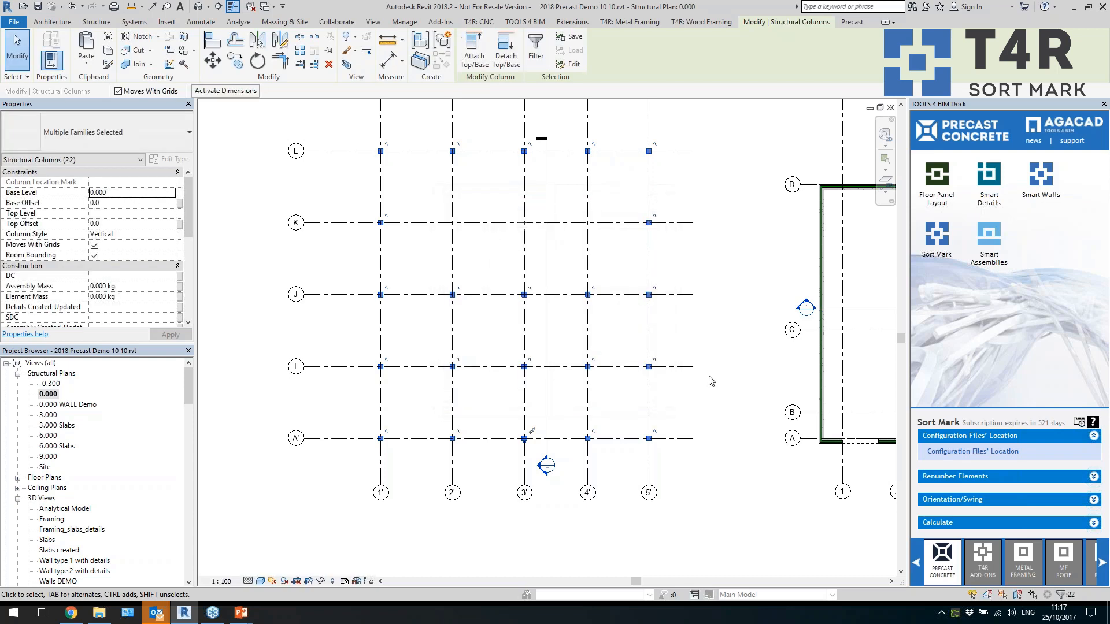
Start Element Numbering for the selected structural columns, with Mark as the parameter that receives the calculated values
{"action": "left_click", "coordinate": [964, 476]}
{"action": "left_click", "coordinate": [957, 477]}
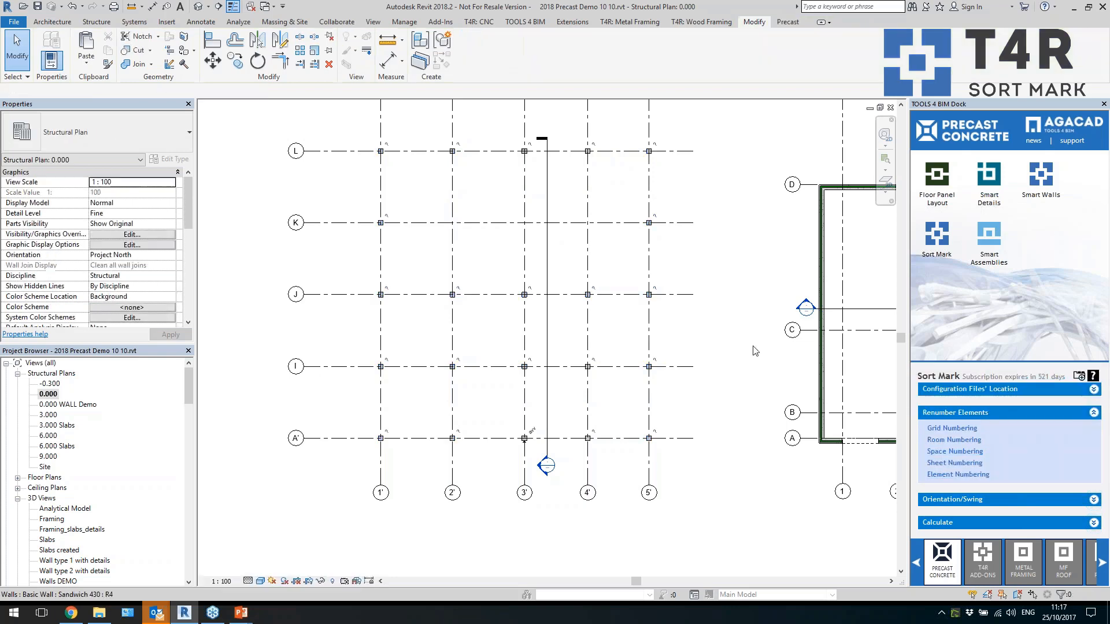
{"action": "left_click", "coordinate": [645, 323]}
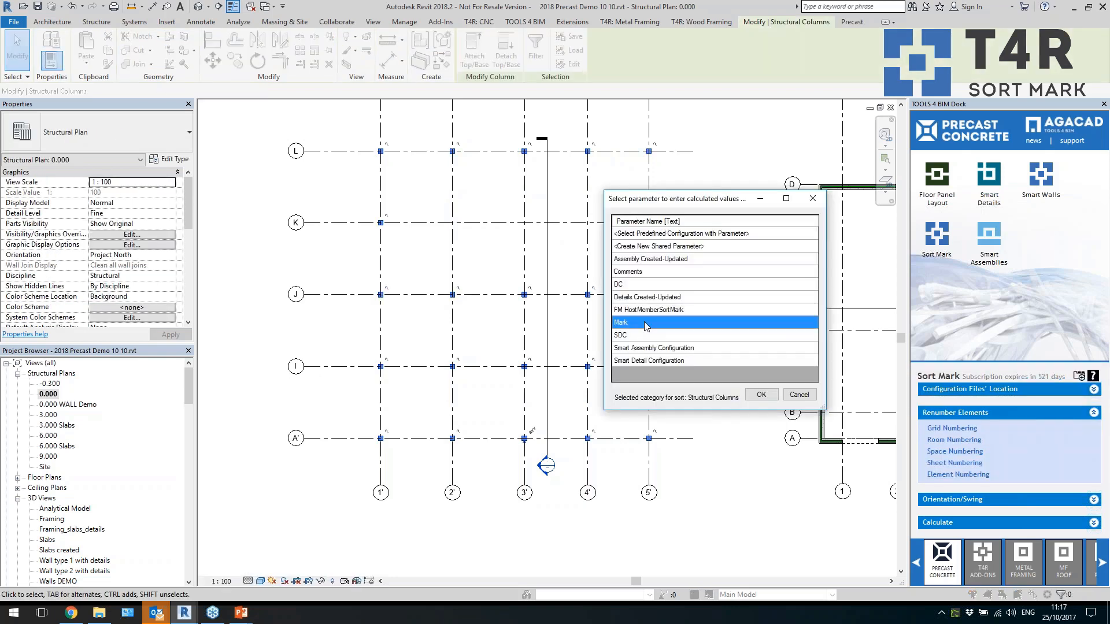
{"action": "left_click", "coordinate": [761, 395]}
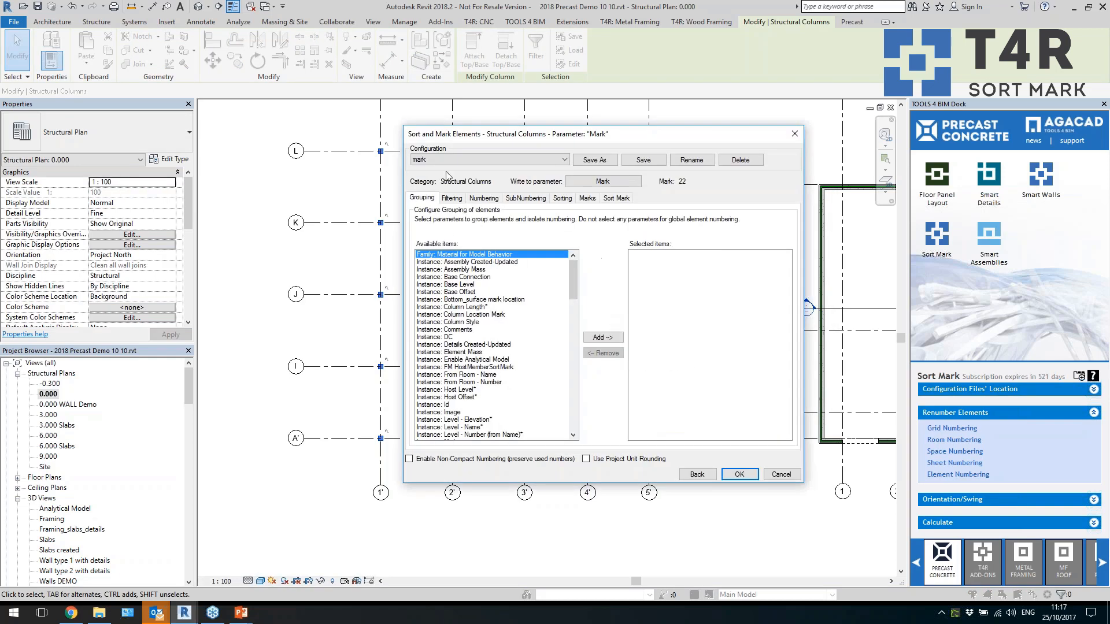
Reset the configuration to Please Select Configuration, and look over the grouping and filtering options without setting any
{"action": "left_click", "coordinate": [460, 160]}
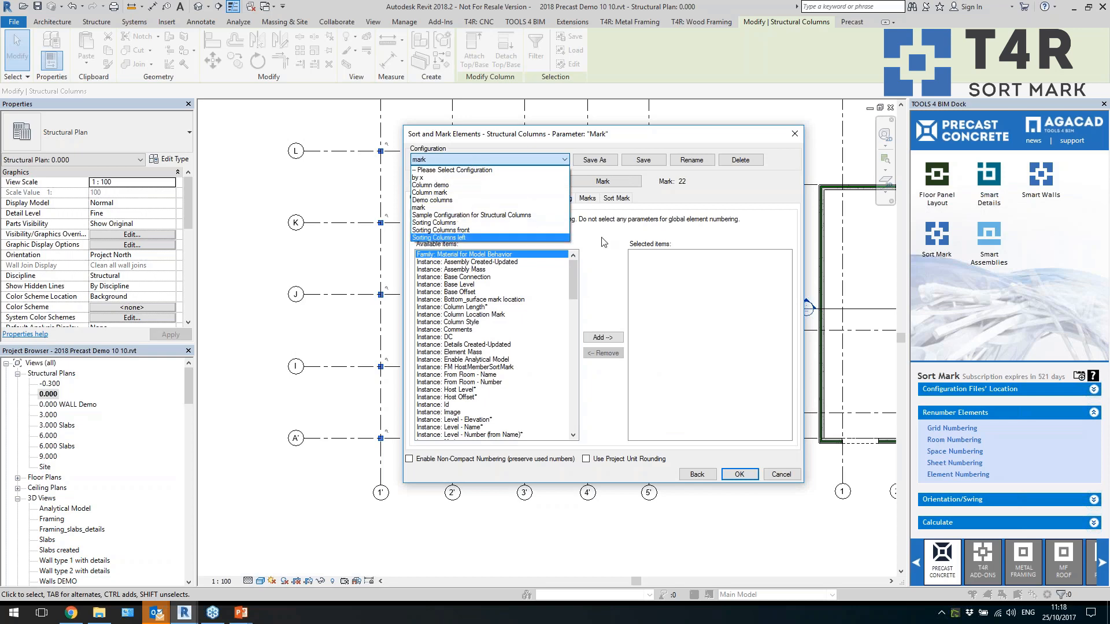
{"action": "left_click", "coordinate": [452, 170]}
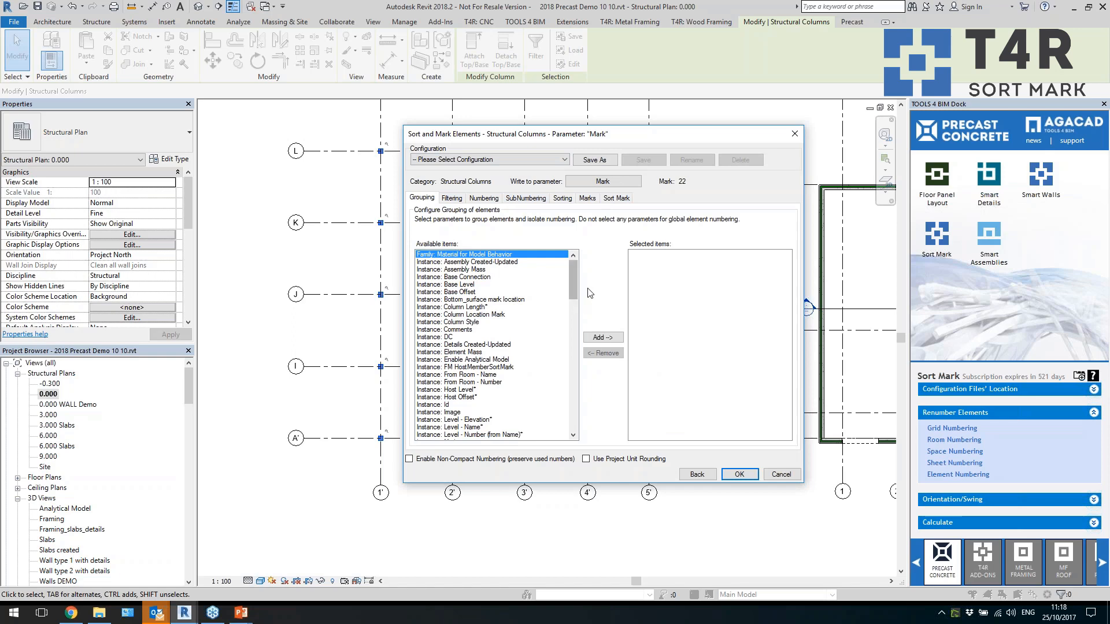
{"action": "mouse_move", "coordinate": [573, 277]}
{"action": "left_mouse_down"}
{"action": "mouse_move", "coordinate": [587, 421]}
{"action": "mouse_move", "coordinate": [574, 261]}
{"action": "left_mouse_up"}
{"action": "left_click", "coordinate": [451, 197]}
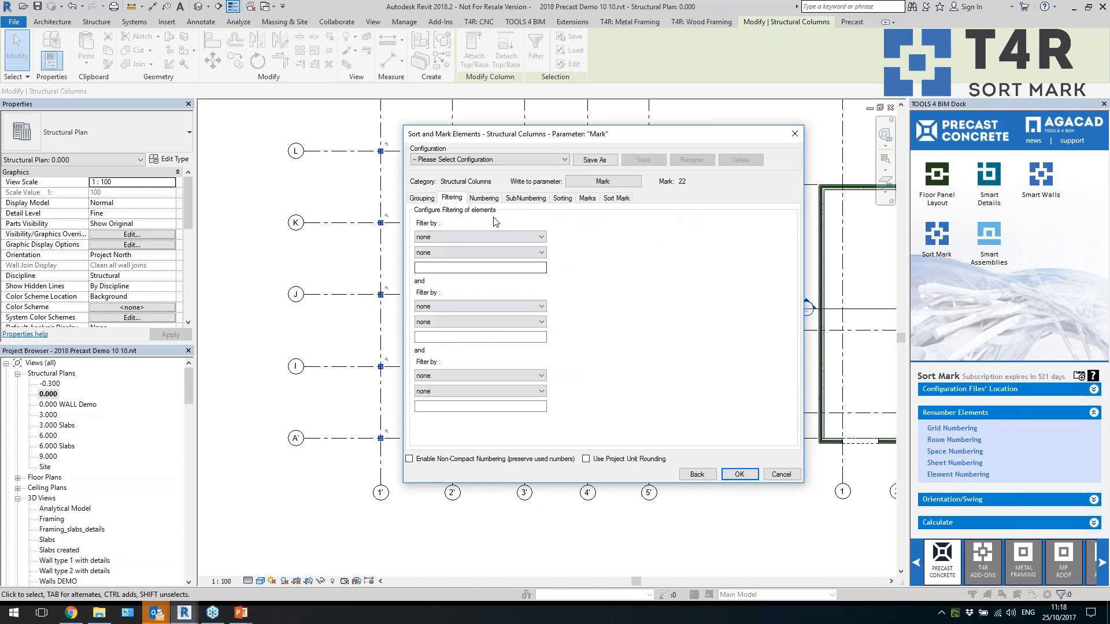
{"action": "left_click", "coordinate": [517, 237]}
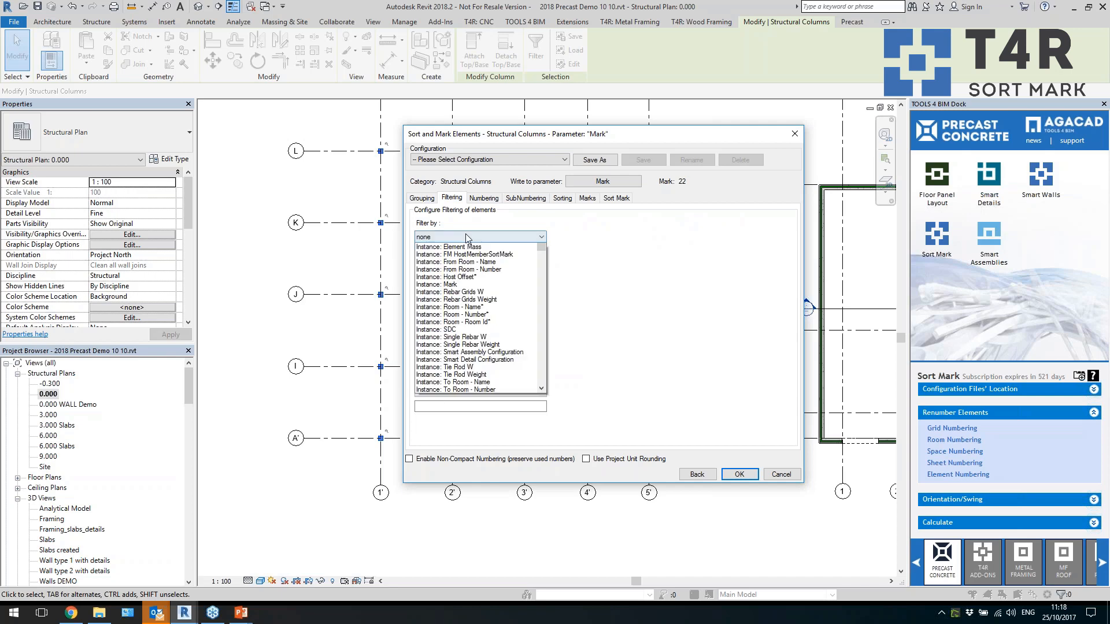
{"action": "left_click", "coordinate": [591, 266]}
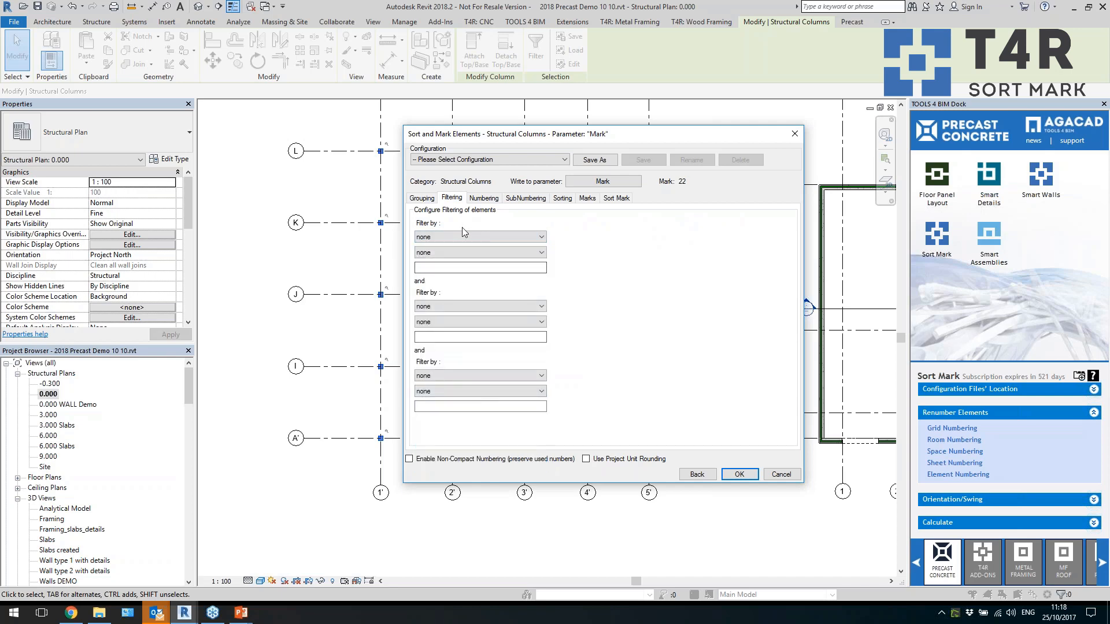
Add the instance parameter Volume to the parameters used for numbering the columns
{"action": "left_click", "coordinate": [485, 198]}
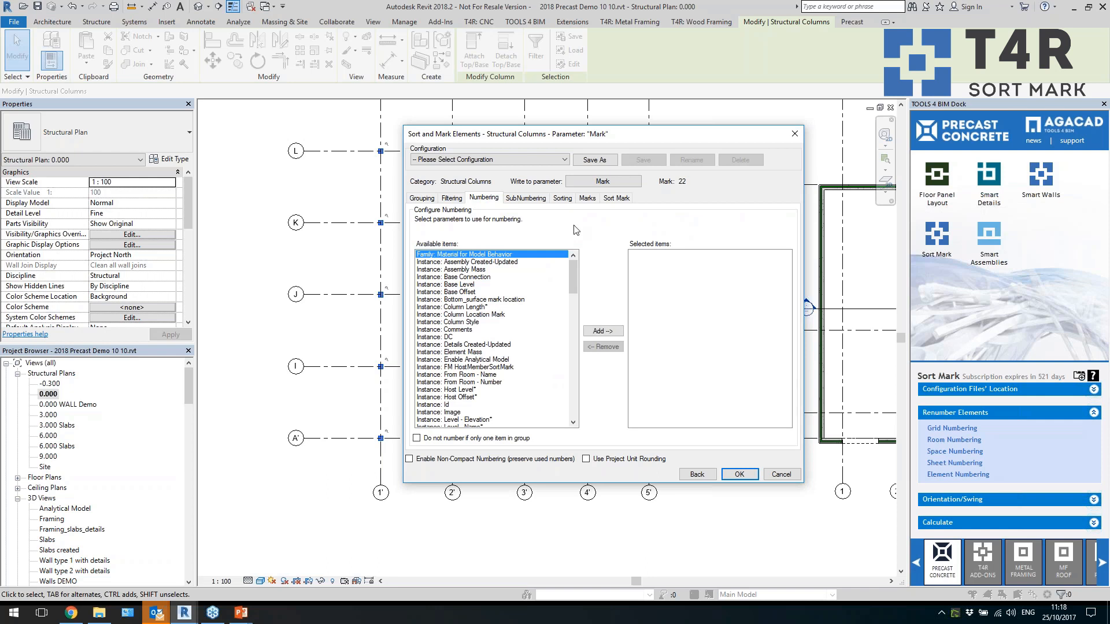
{"action": "left_click_drag", "start_coordinate": [574, 273], "coordinate": [575, 286]}
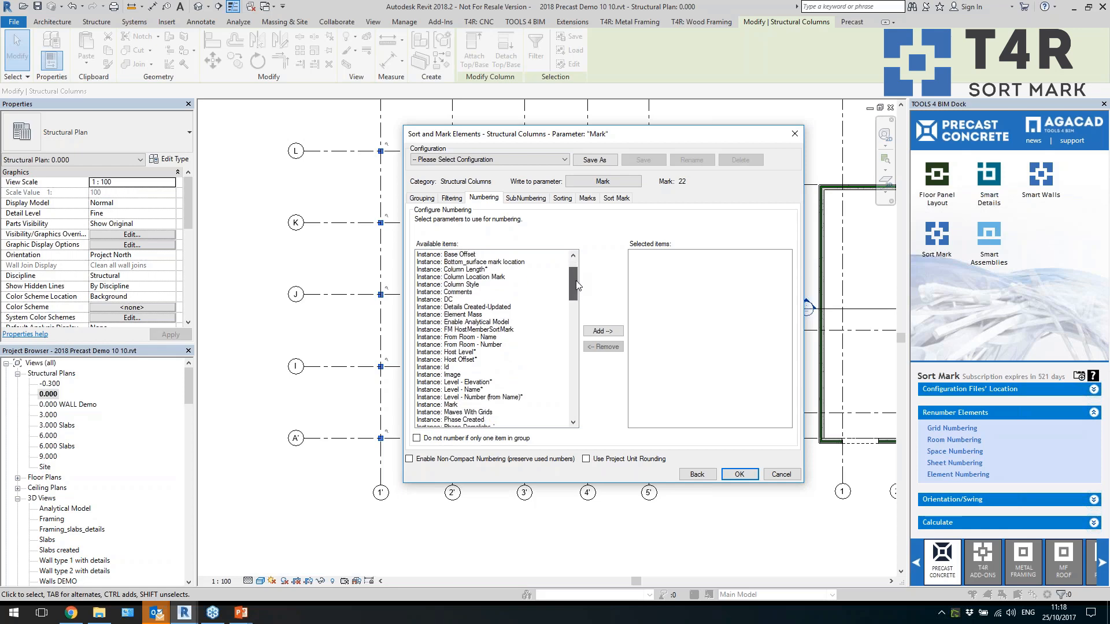
{"action": "left_click", "coordinate": [496, 368]}
{"action": "scroll", "coordinate": [531, 355], "scroll_direction": "down", "scroll_amount": 10}
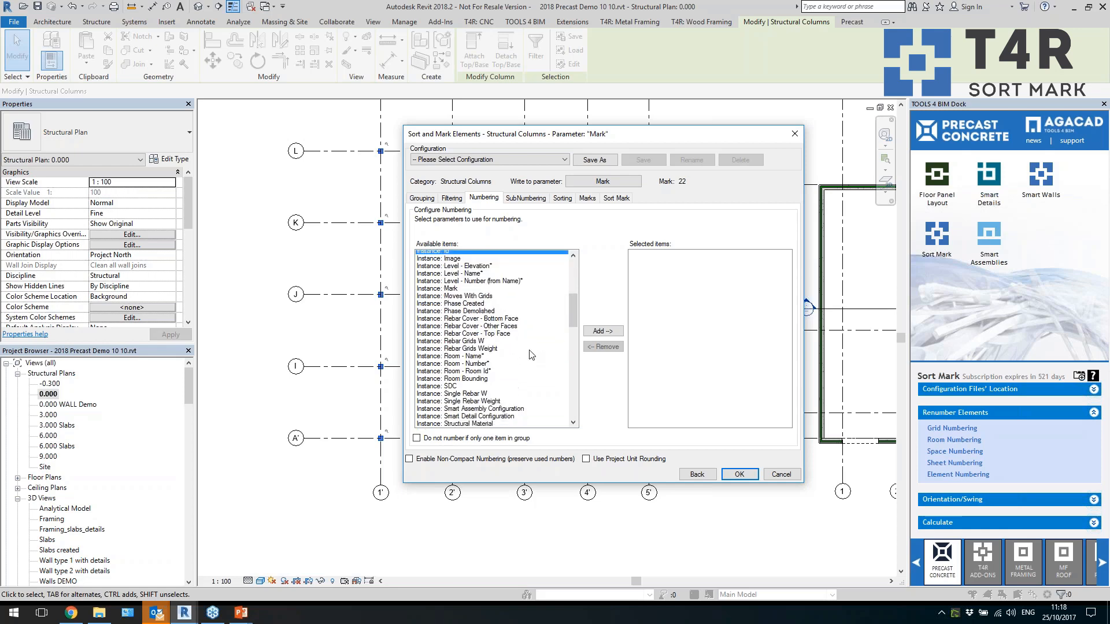
{"action": "scroll", "coordinate": [531, 355], "scroll_direction": "down", "scroll_amount": 1}
{"action": "left_click", "coordinate": [520, 366]}
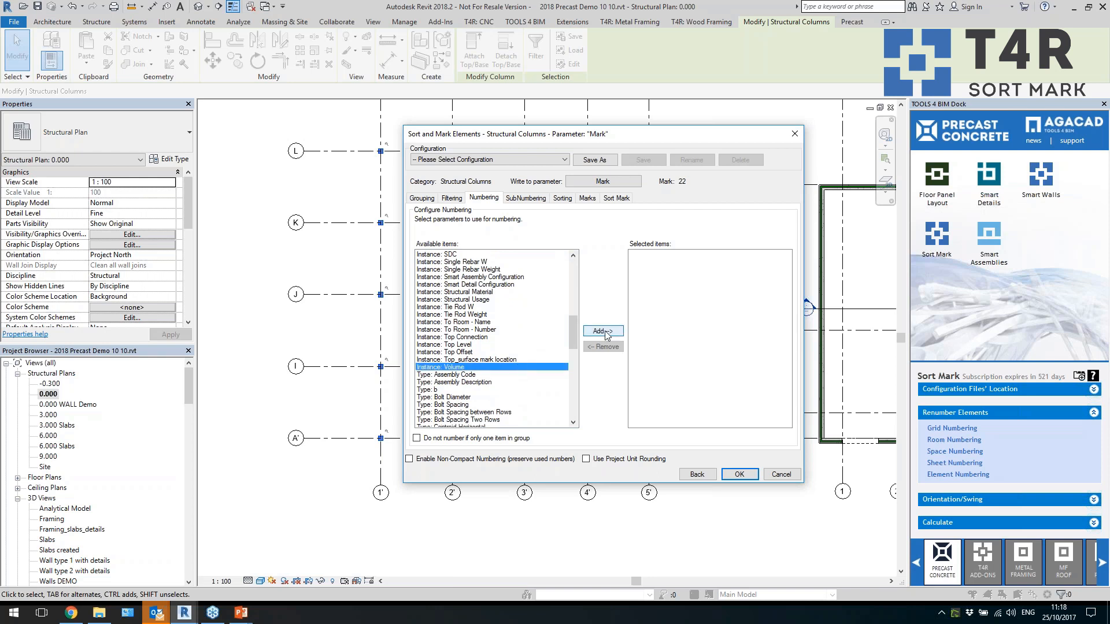
{"action": "left_click", "coordinate": [603, 330]}
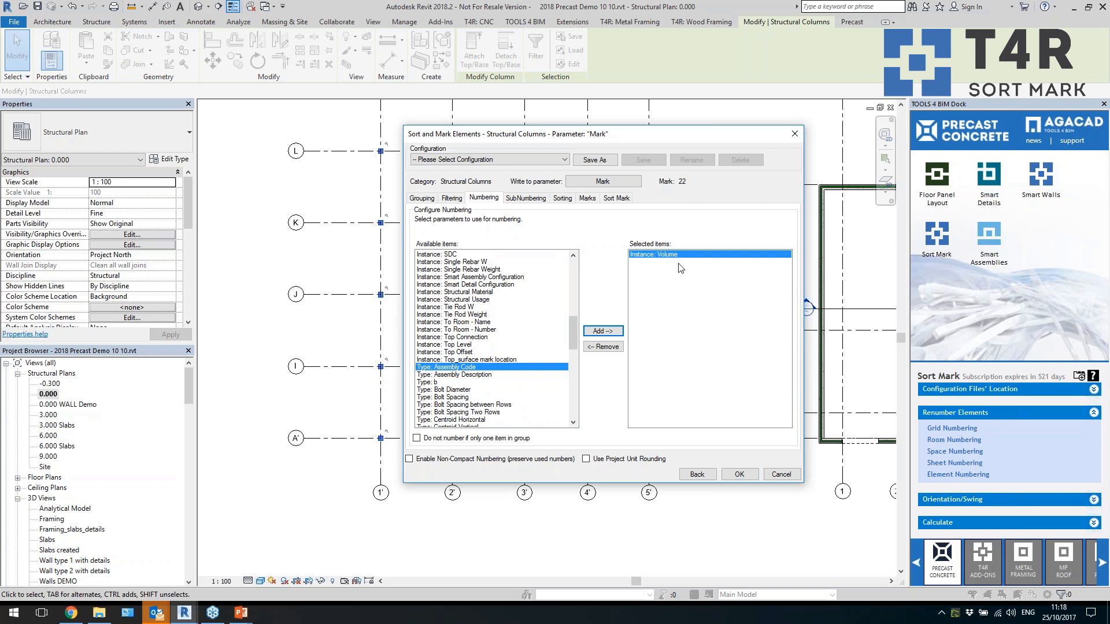
Add the instance parameter Column Length* to the column numbering parameters
{"action": "left_click_drag", "start_coordinate": [576, 336], "coordinate": [570, 275]}
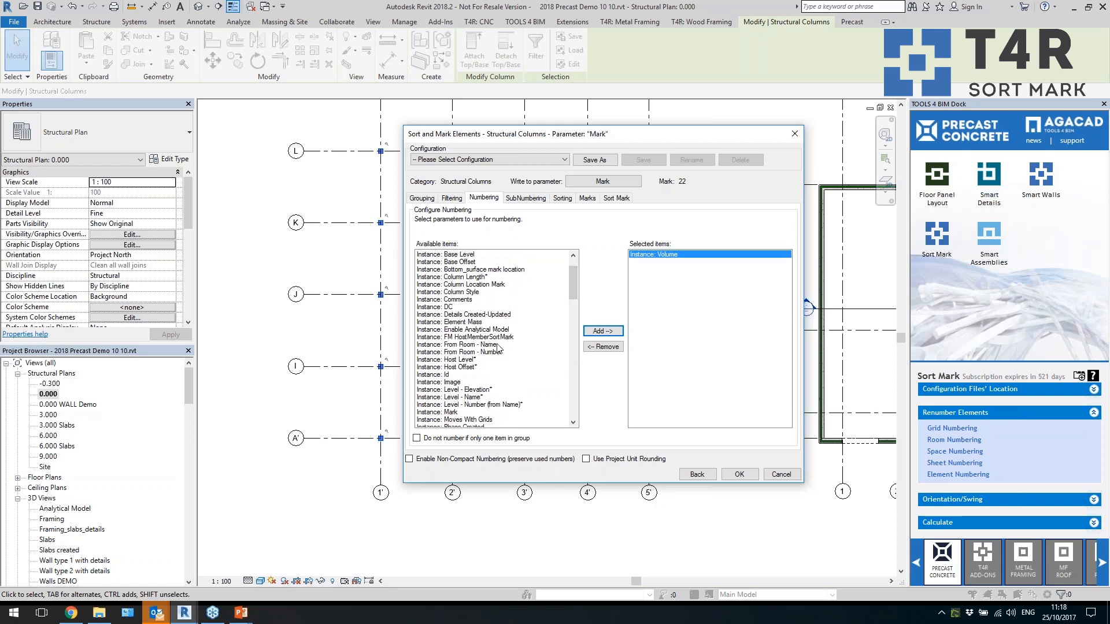
{"action": "left_click", "coordinate": [492, 292]}
{"action": "left_click", "coordinate": [503, 278]}
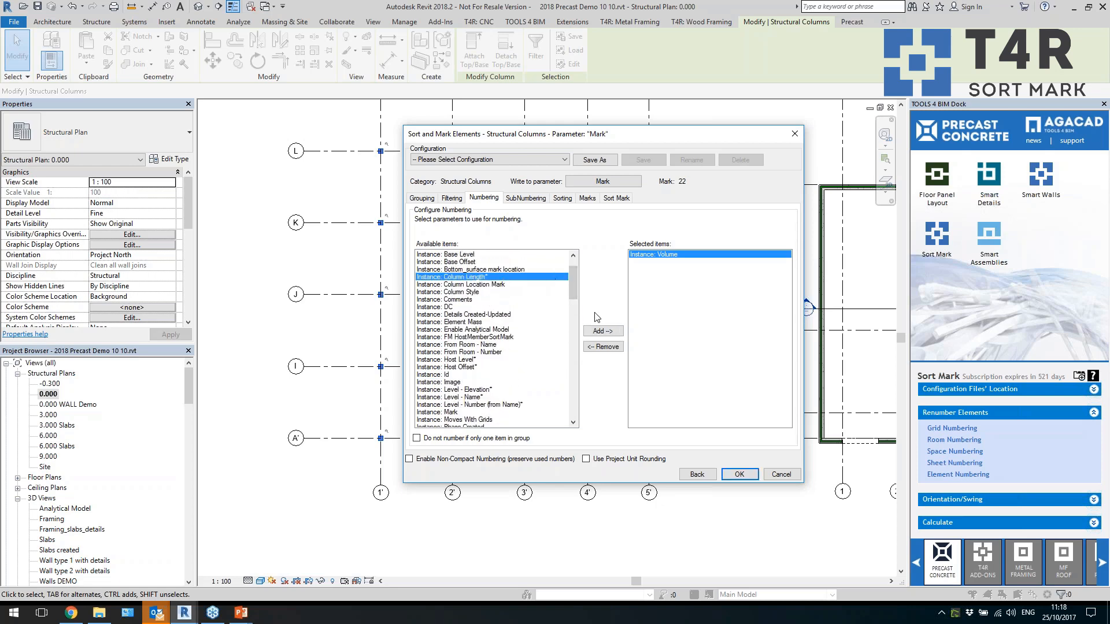
{"action": "left_click", "coordinate": [602, 332]}
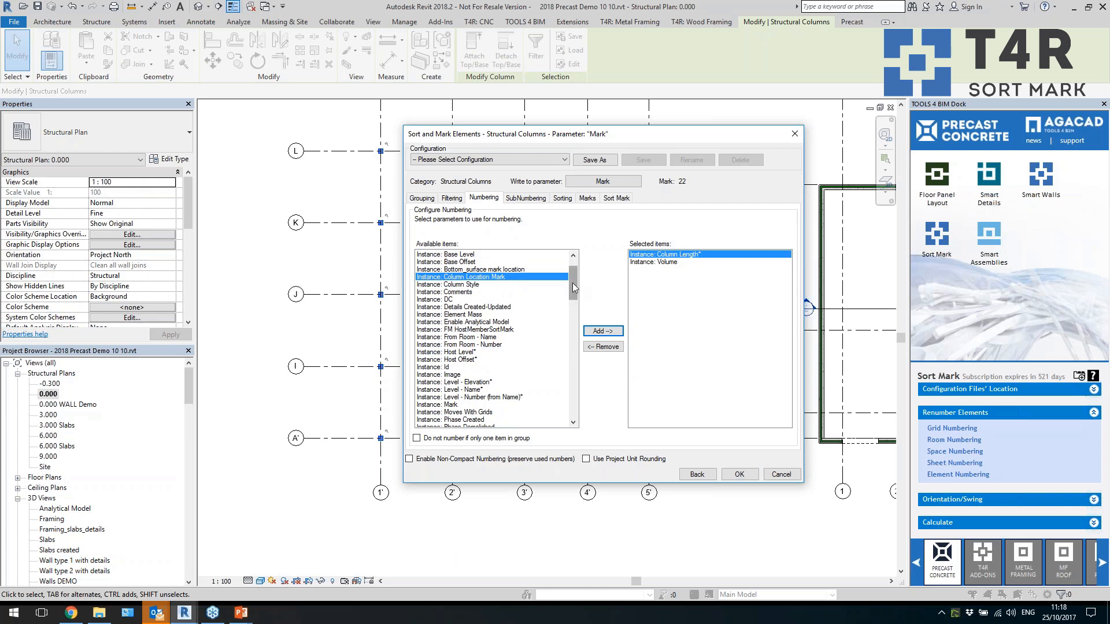
{"action": "left_click_drag", "start_coordinate": [573, 279], "coordinate": [575, 276]}
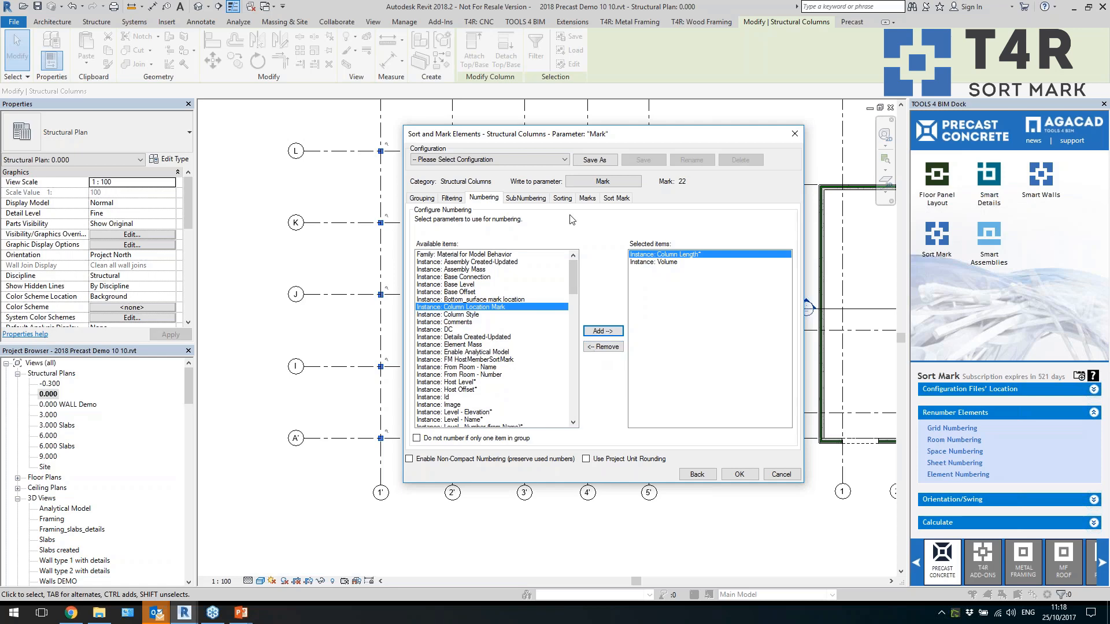
Check the subnumbering options without adding any, and set the columns to be sorted by Element position X*
{"action": "left_click", "coordinate": [538, 199]}
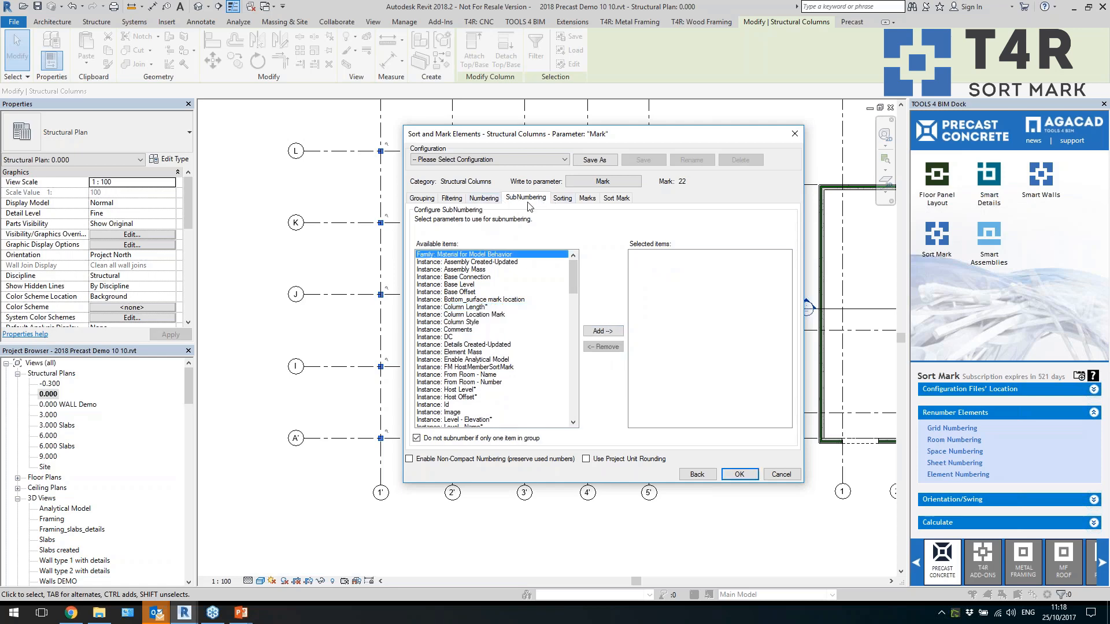
{"action": "left_click", "coordinate": [562, 199]}
{"action": "left_click", "coordinate": [541, 199]}
{"action": "left_click", "coordinate": [564, 199]}
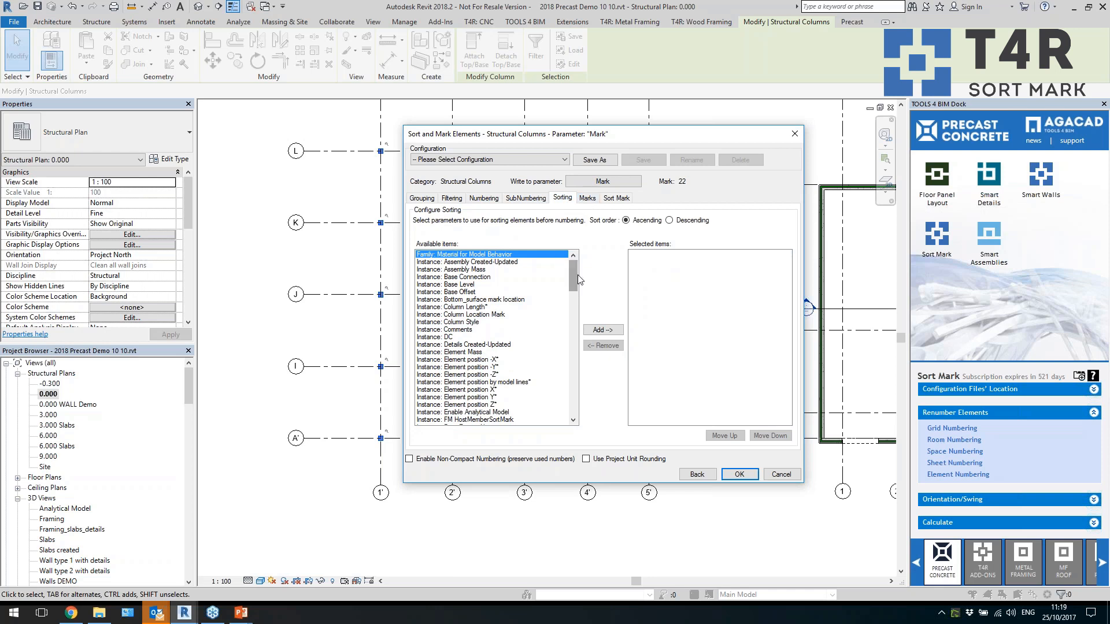
{"action": "left_click_drag", "start_coordinate": [575, 277], "coordinate": [575, 280]}
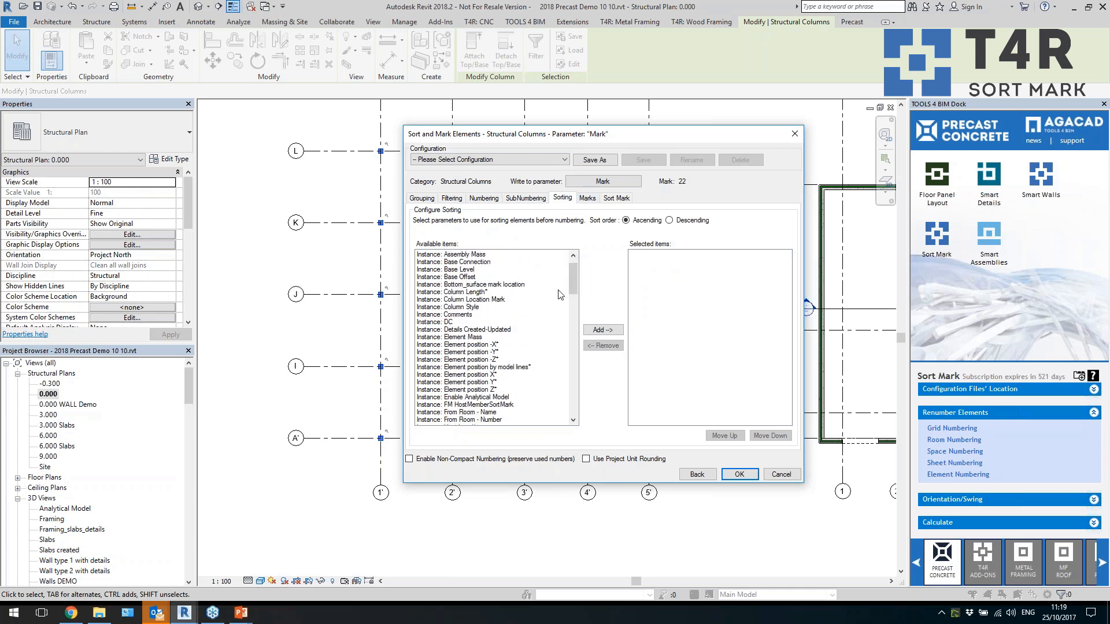
{"action": "scroll", "coordinate": [523, 341], "scroll_direction": "down", "scroll_amount": 4}
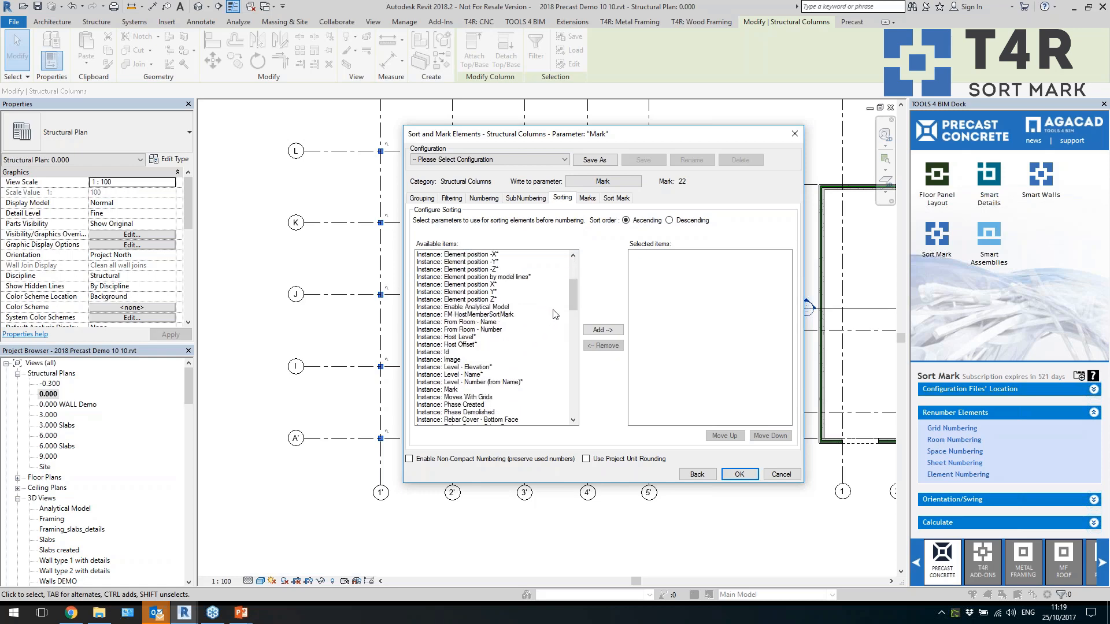
{"action": "left_click_drag", "start_coordinate": [579, 296], "coordinate": [574, 279]}
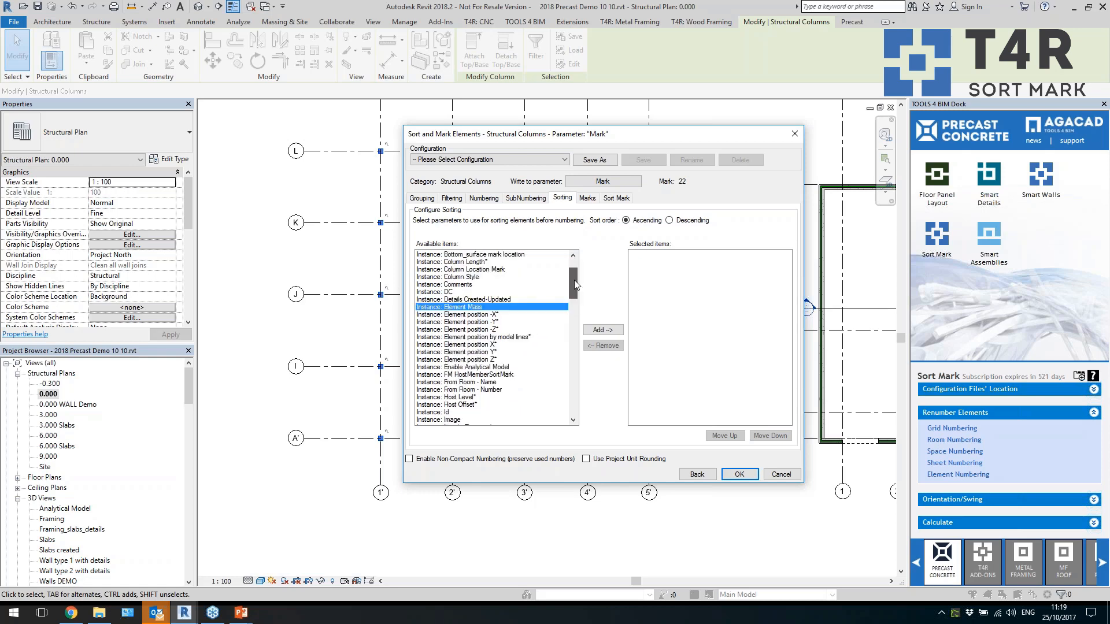
{"action": "left_click", "coordinate": [529, 345]}
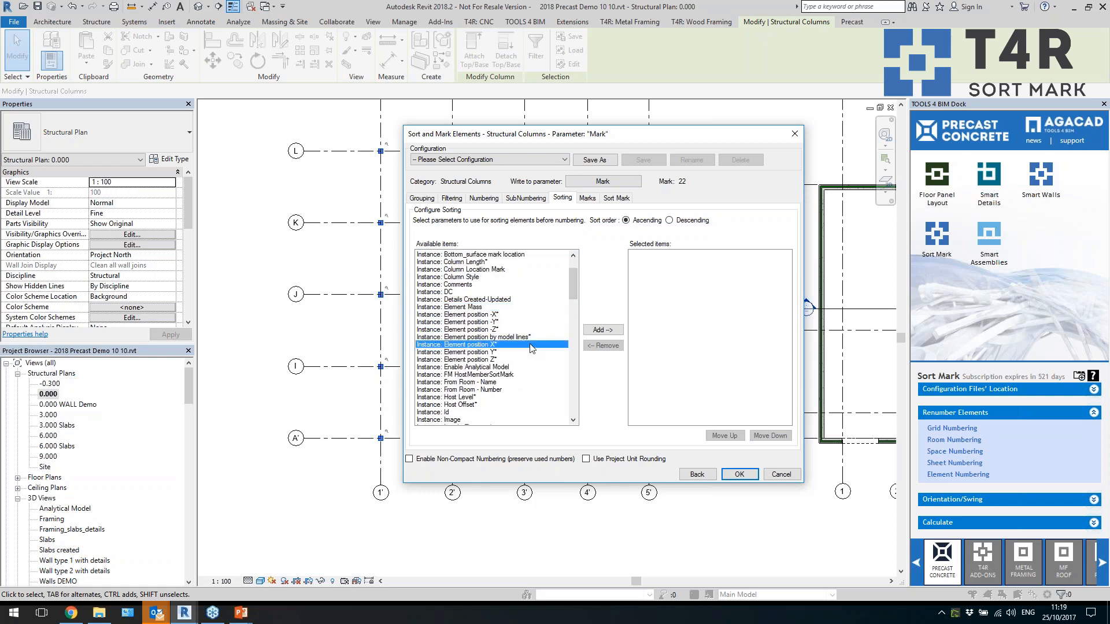
{"action": "left_click", "coordinate": [601, 329]}
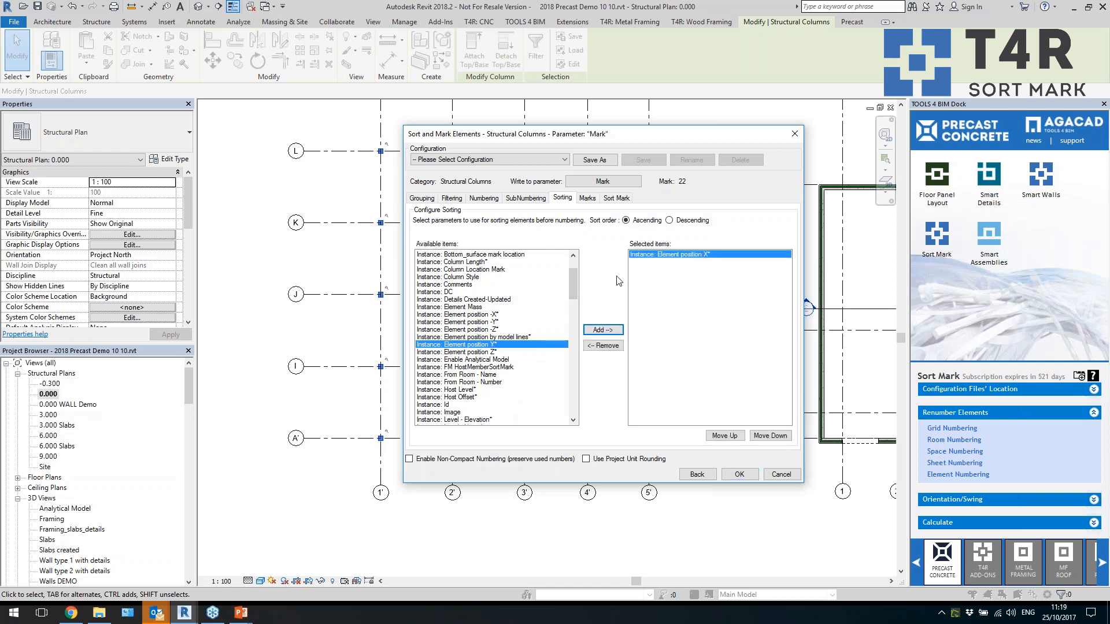
Review the marks for Material for Model Behavior and Structural Usage, and open the Sort Mark value composition
{"action": "left_click", "coordinate": [587, 198]}
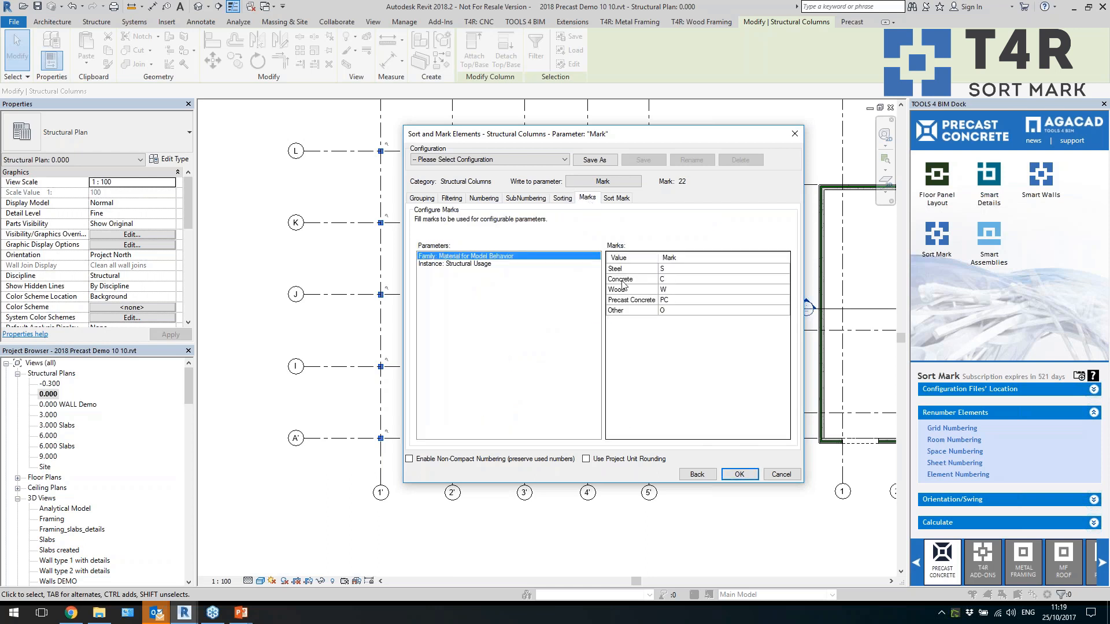
{"action": "left_click", "coordinate": [520, 264]}
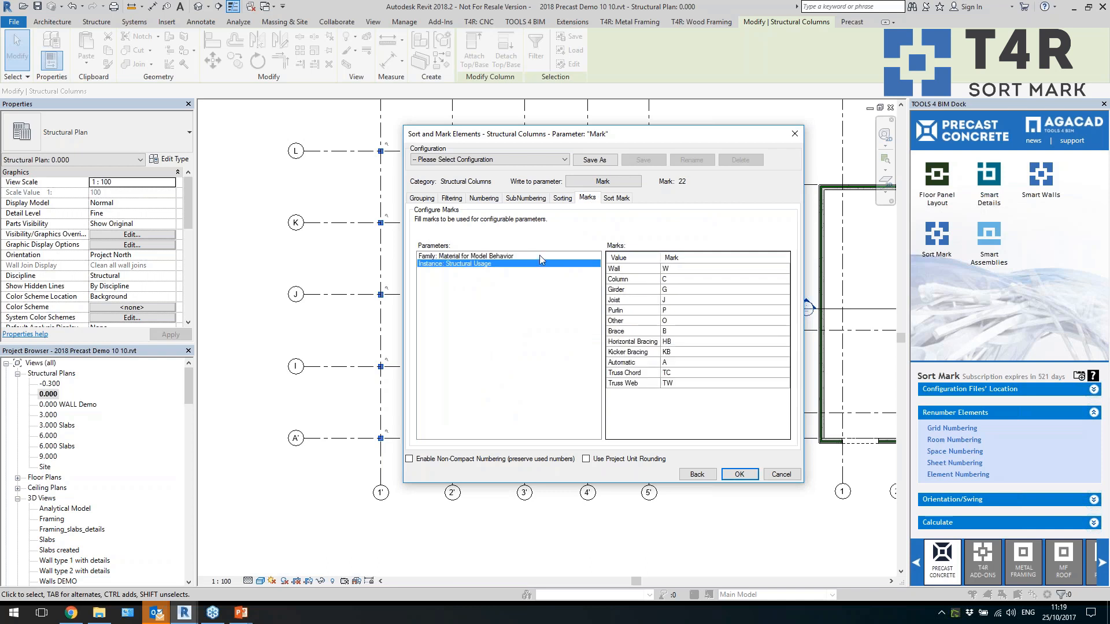
{"action": "left_click", "coordinate": [619, 198]}
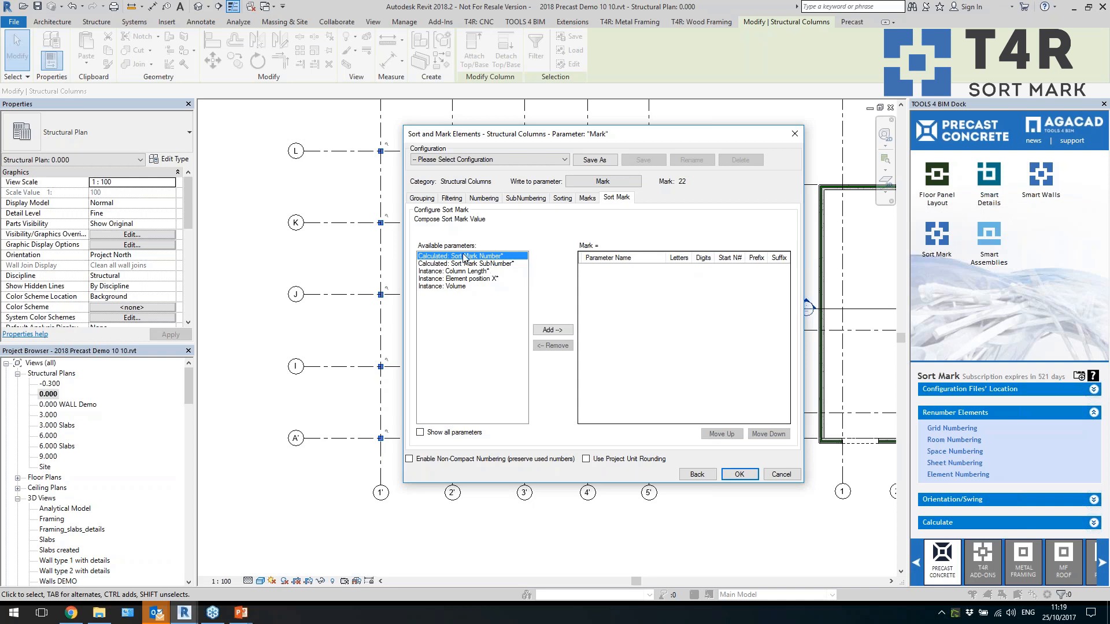
Compose the Mark value from Calculated: Sort Mark Number*, starting at 1 with the prefix C-
{"action": "left_click", "coordinate": [552, 330]}
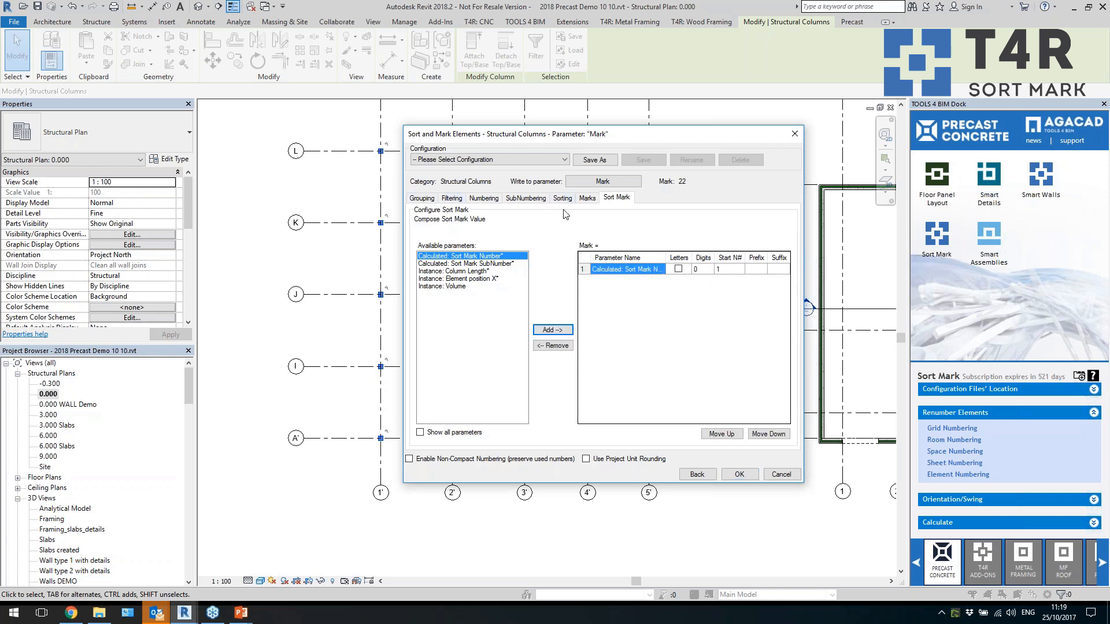
{"action": "left_click", "coordinate": [731, 270]}
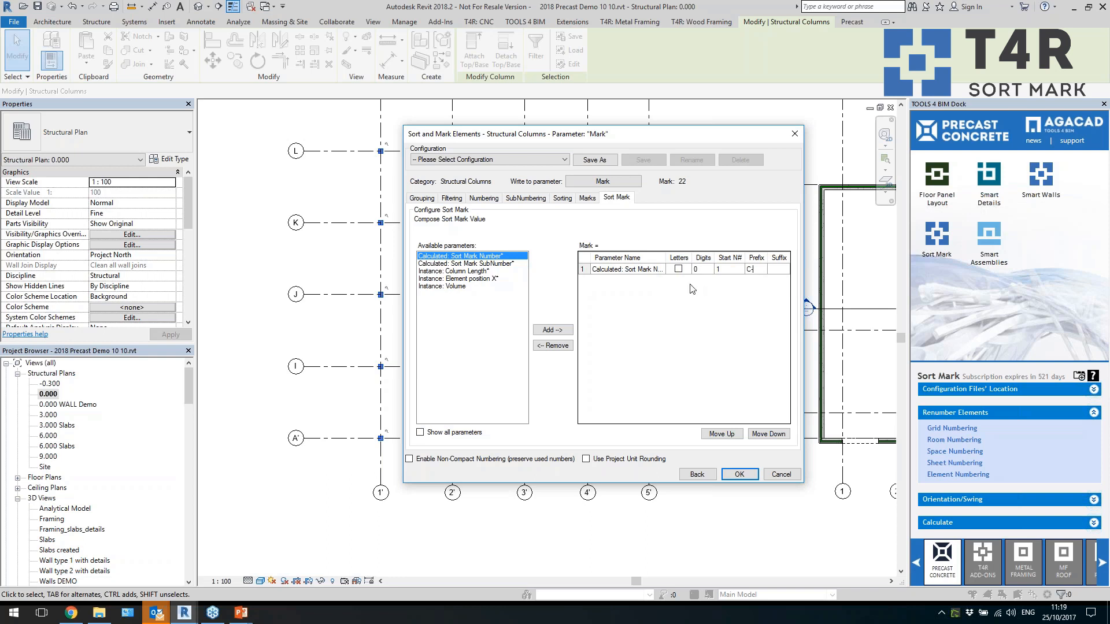
{"action": "left_click", "coordinate": [479, 280]}
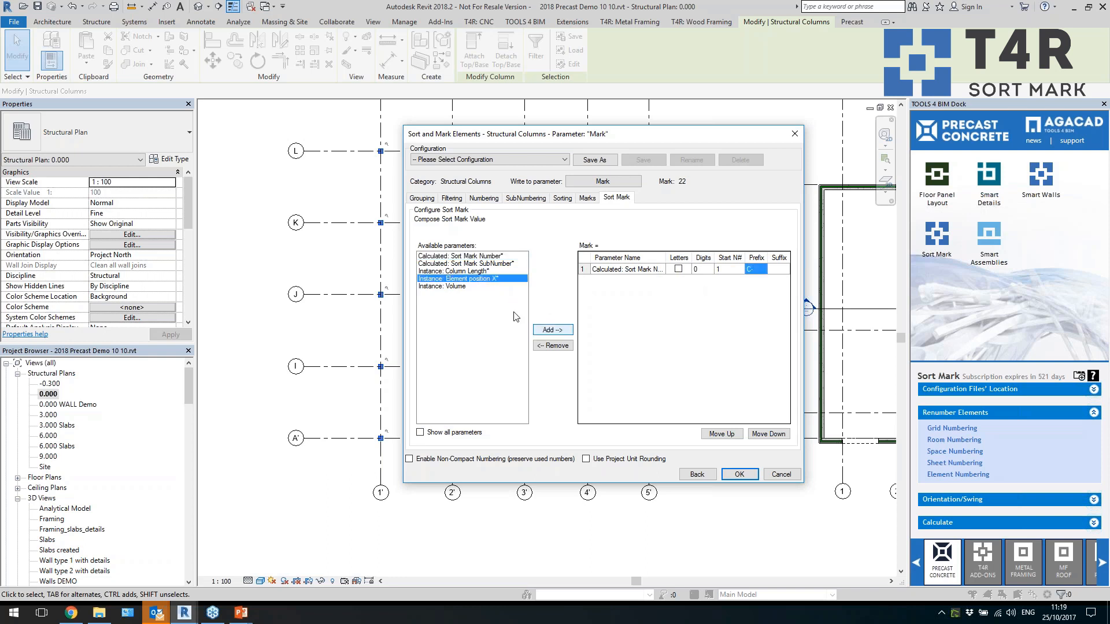
{"action": "left_click", "coordinate": [473, 271]}
{"action": "left_click", "coordinate": [553, 330]}
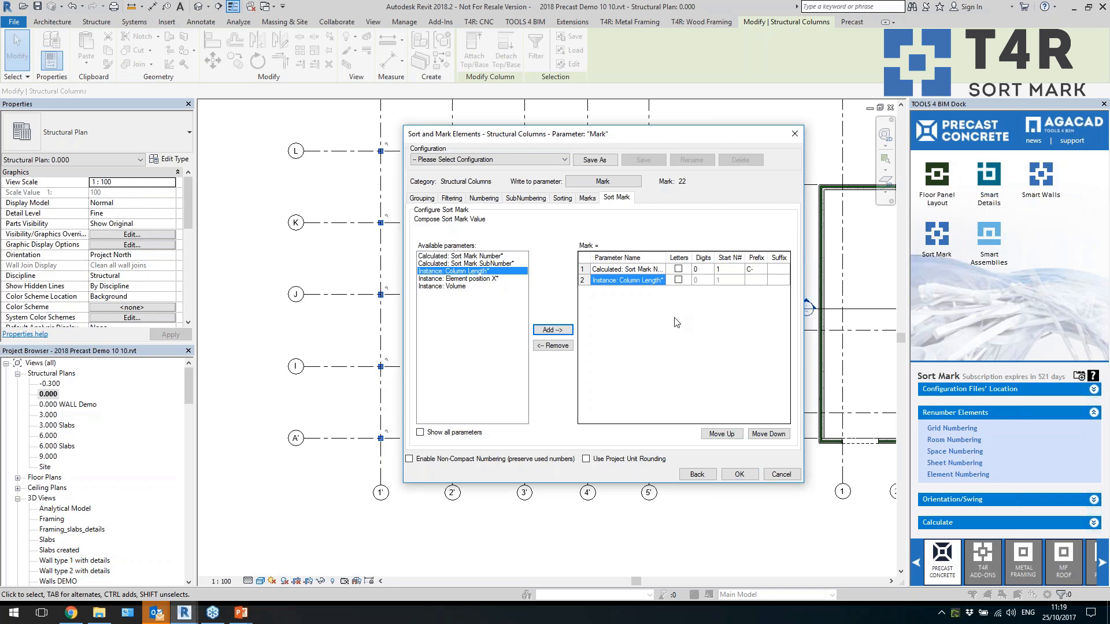
{"action": "left_click", "coordinate": [553, 345]}
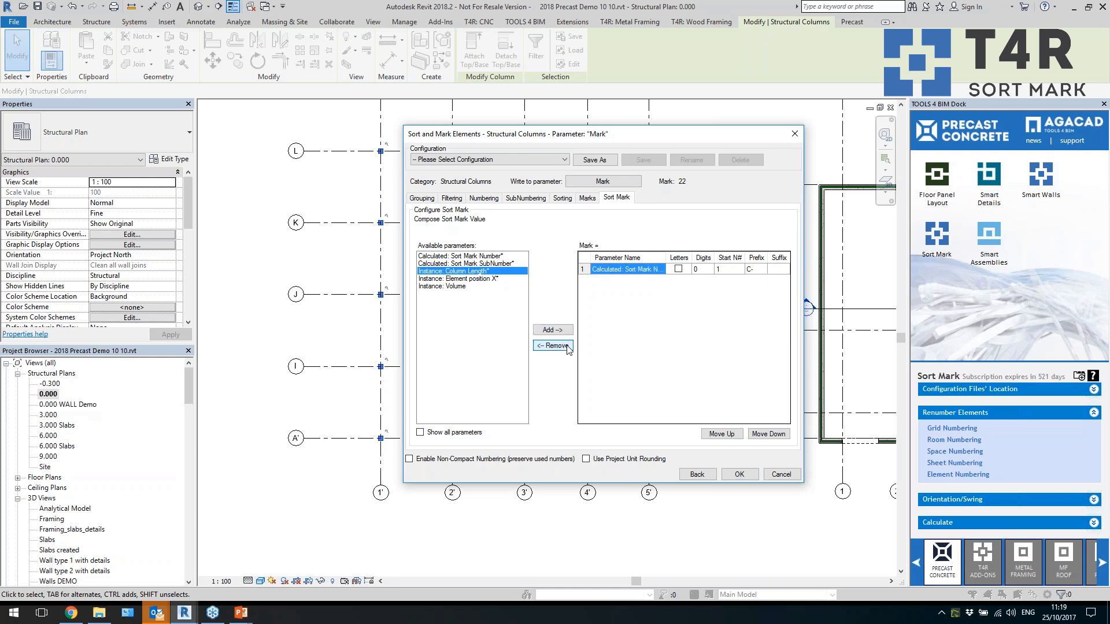
Run the numbering on the selected structural columns, accept the duplicate mark warnings and clear the selection
{"action": "left_click", "coordinate": [761, 276]}
{"action": "left_click", "coordinate": [731, 270]}
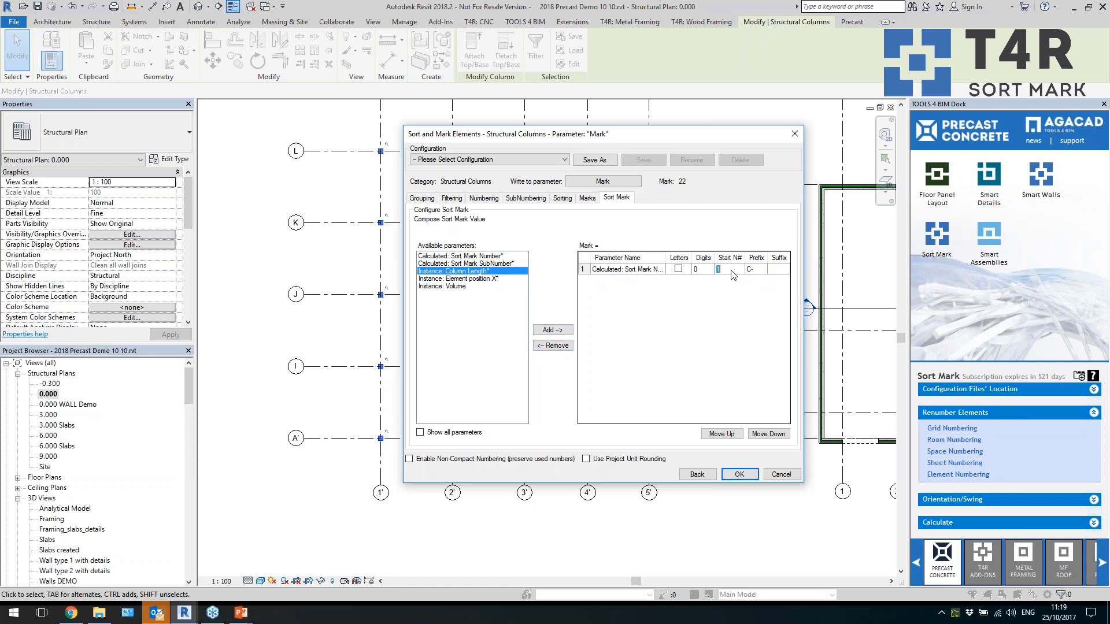
{"action": "left_click", "coordinate": [739, 474]}
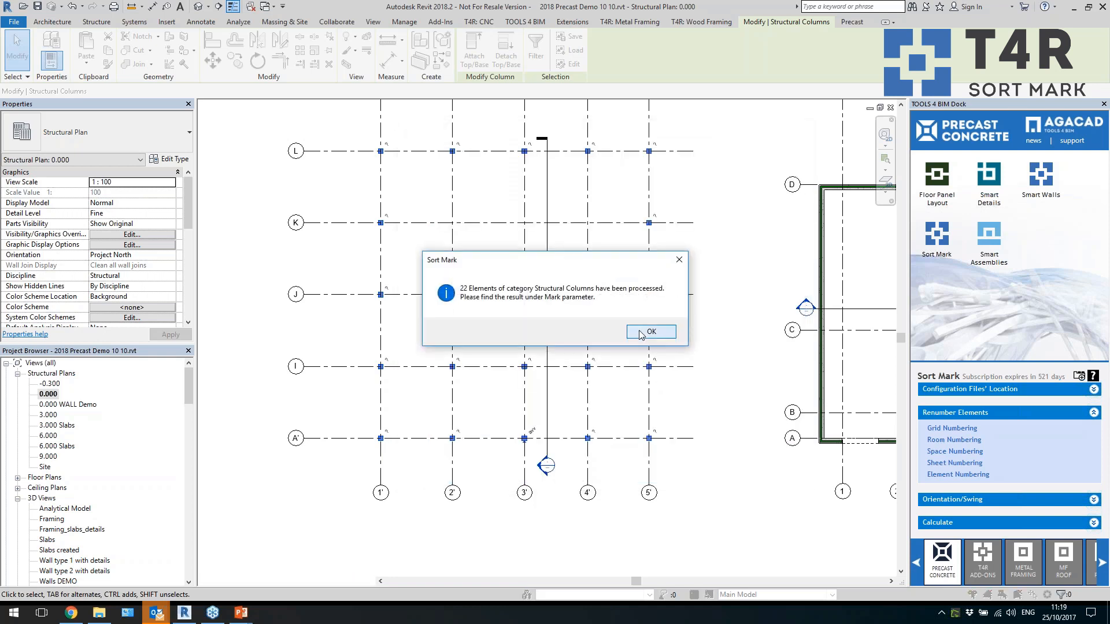
{"action": "left_click", "coordinate": [642, 333]}
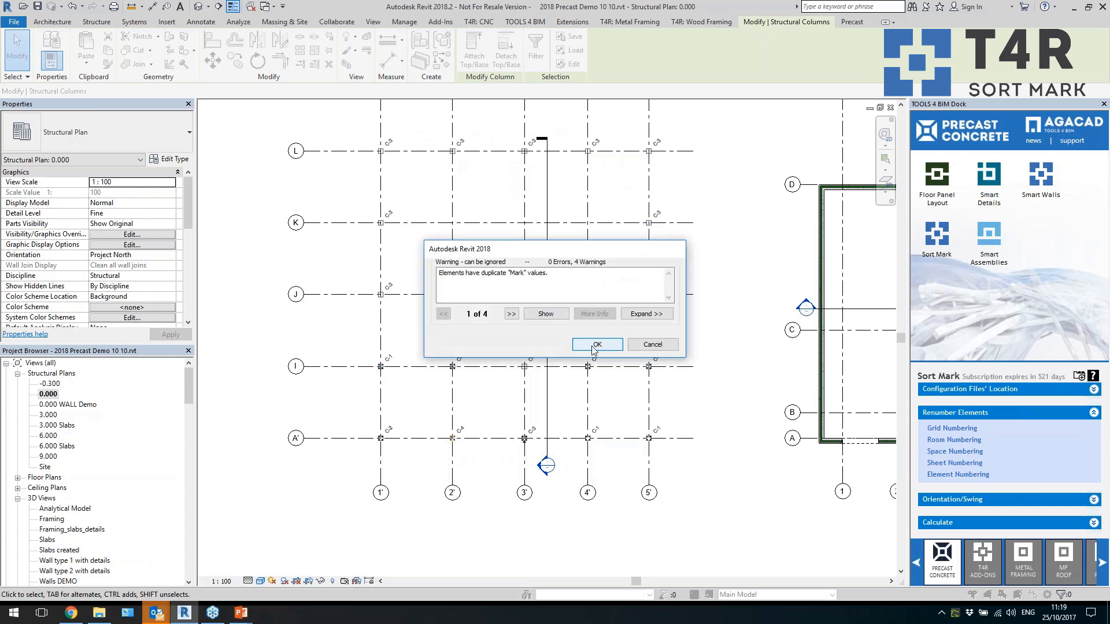
{"action": "left_click", "coordinate": [595, 344]}
{"action": "left_click", "coordinate": [418, 337]}
{"action": "scroll", "coordinate": [426, 383], "scroll_direction": "up", "scroll_amount": 2}
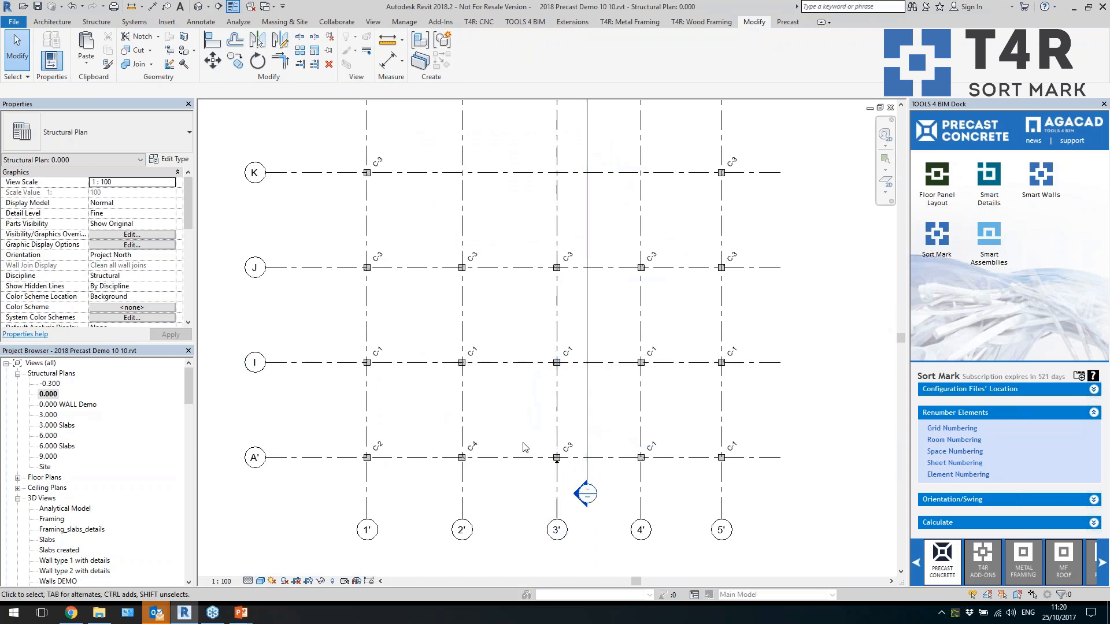
{"action": "scroll", "coordinate": [525, 446], "scroll_direction": "up", "scroll_amount": 1}
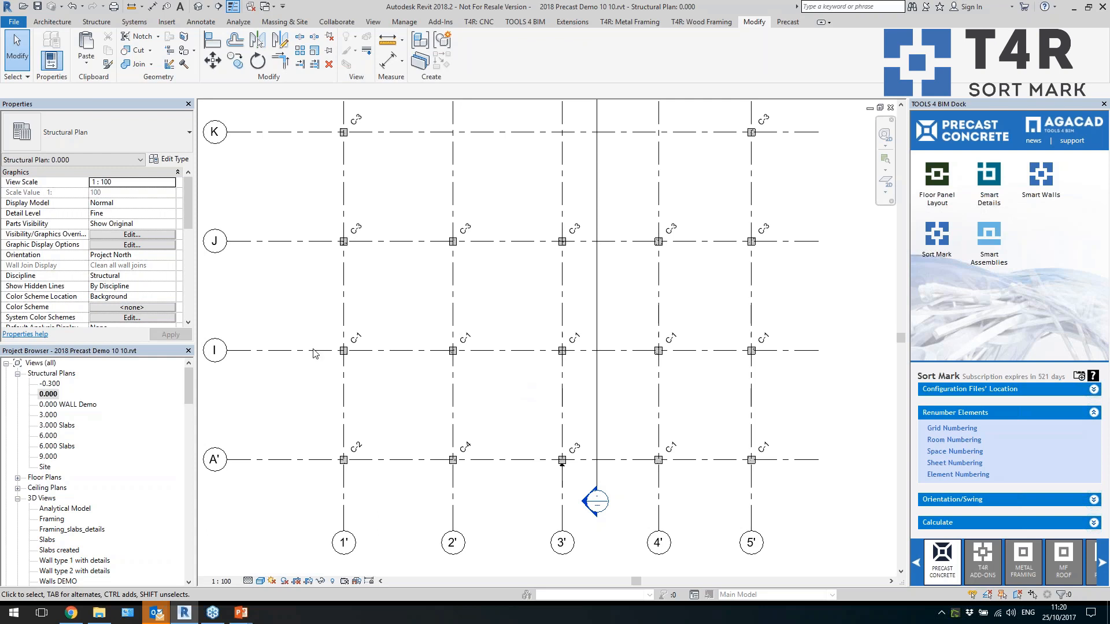
{"action": "left_click_drag", "start_coordinate": [298, 335], "coordinate": [772, 482]}
{"action": "scroll", "coordinate": [505, 307], "scroll_direction": "down", "scroll_amount": 2}
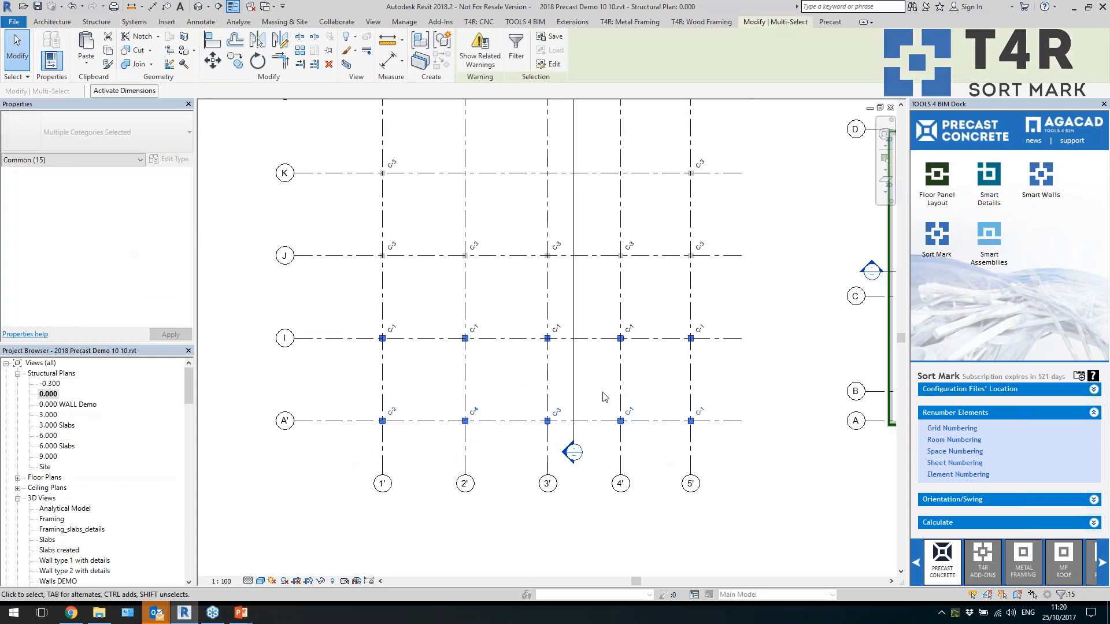
{"action": "scroll", "coordinate": [603, 397], "scroll_direction": "up", "scroll_amount": 1}
{"action": "left_click", "coordinate": [303, 209]}
Select the columns along grids A', I and J, filtering the selection to Structural Columns only
{"action": "left_click_drag", "start_coordinate": [317, 211], "coordinate": [723, 456]}
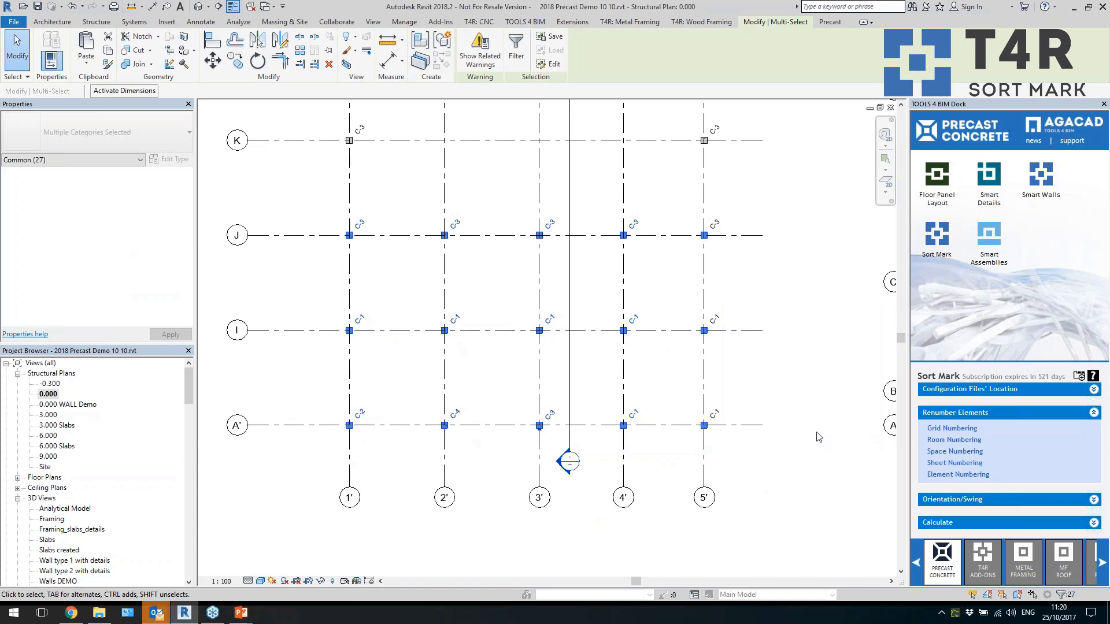
{"action": "left_click", "coordinate": [515, 46]}
{"action": "left_click", "coordinate": [617, 250]}
{"action": "left_click", "coordinate": [452, 241]}
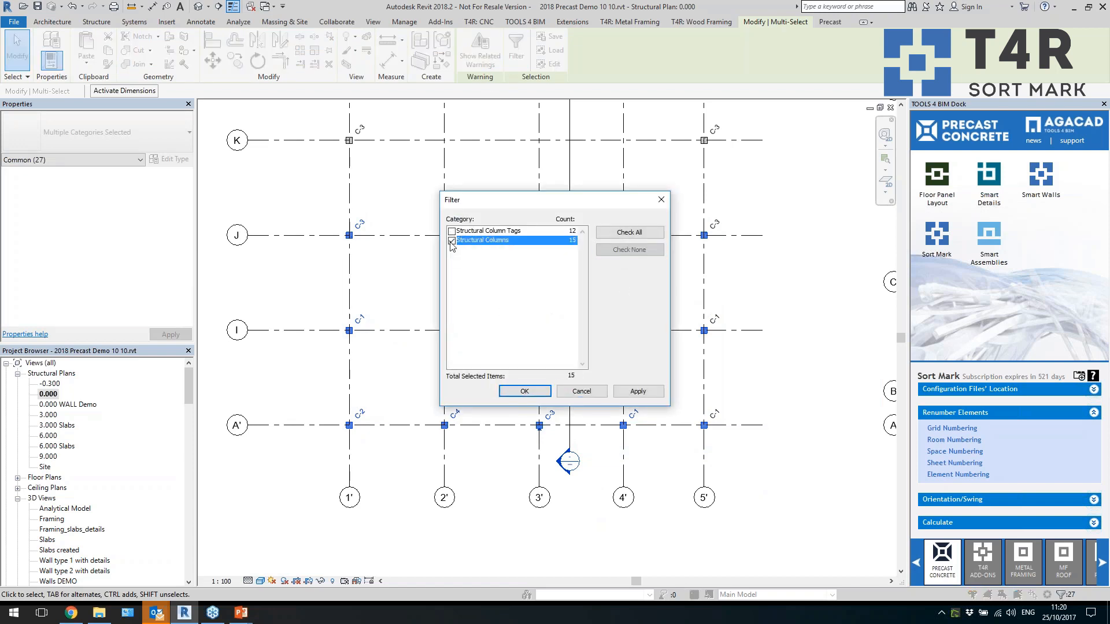
{"action": "left_click", "coordinate": [524, 391]}
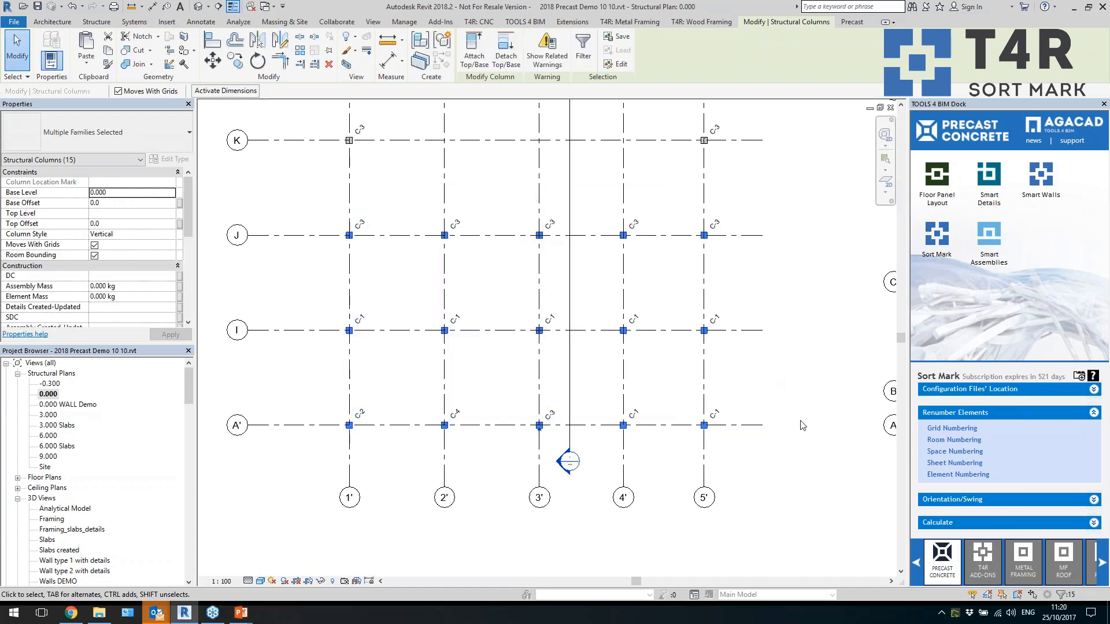
Start Element Numbering for the selected columns and write the calculated values to the Mark parameter
{"action": "scroll", "coordinate": [543, 347], "scroll_direction": "down", "scroll_amount": 2}
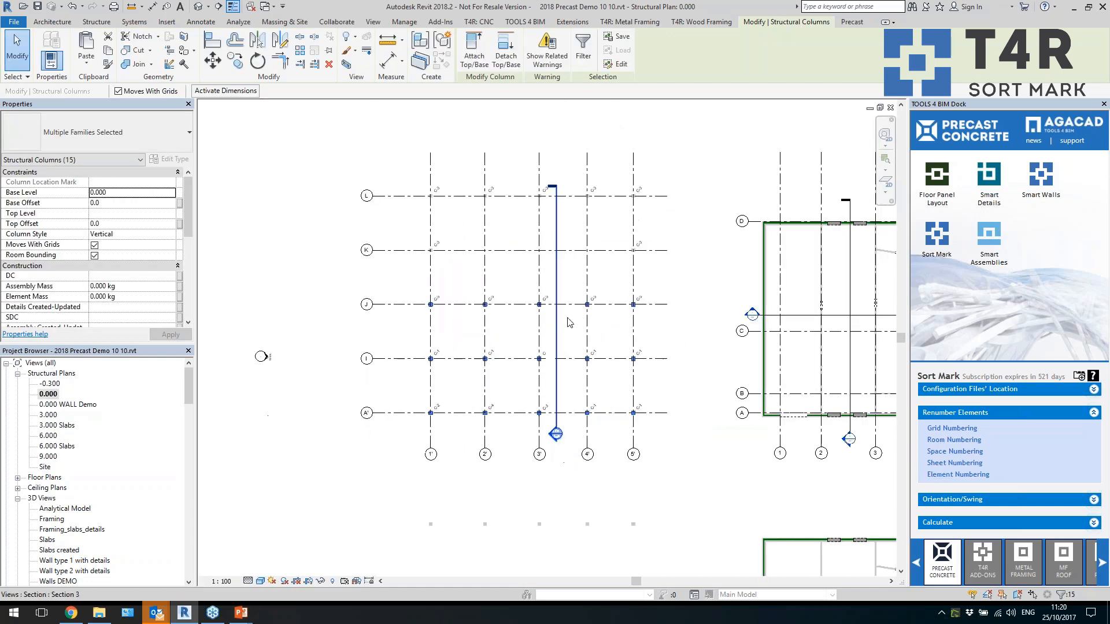
{"action": "scroll", "coordinate": [486, 509], "scroll_direction": "up", "scroll_amount": 1}
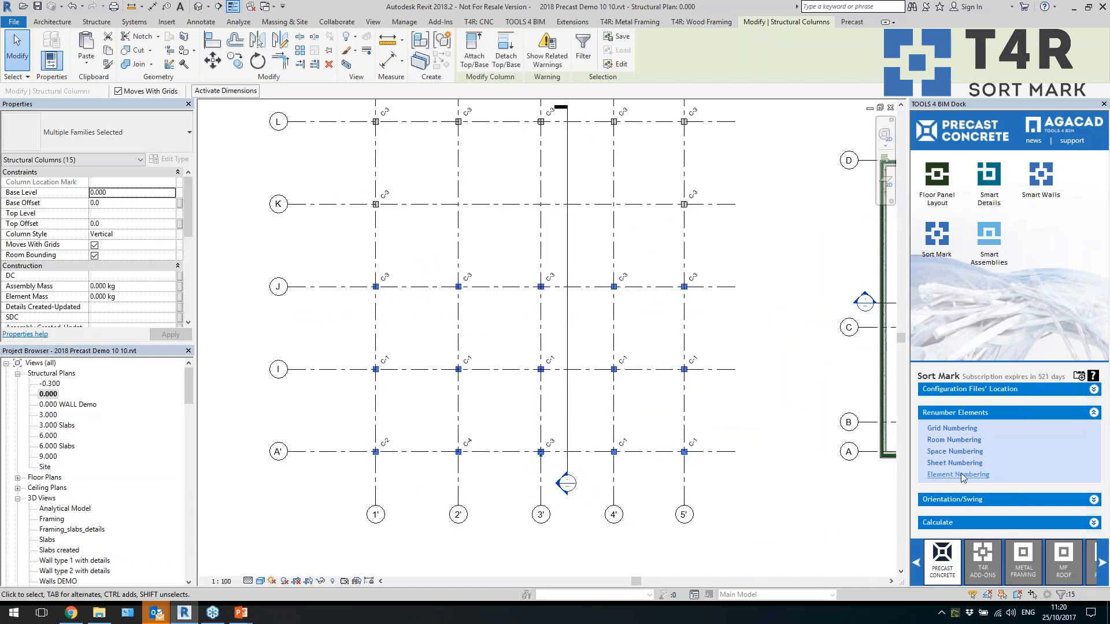
{"action": "left_click", "coordinate": [760, 348]}
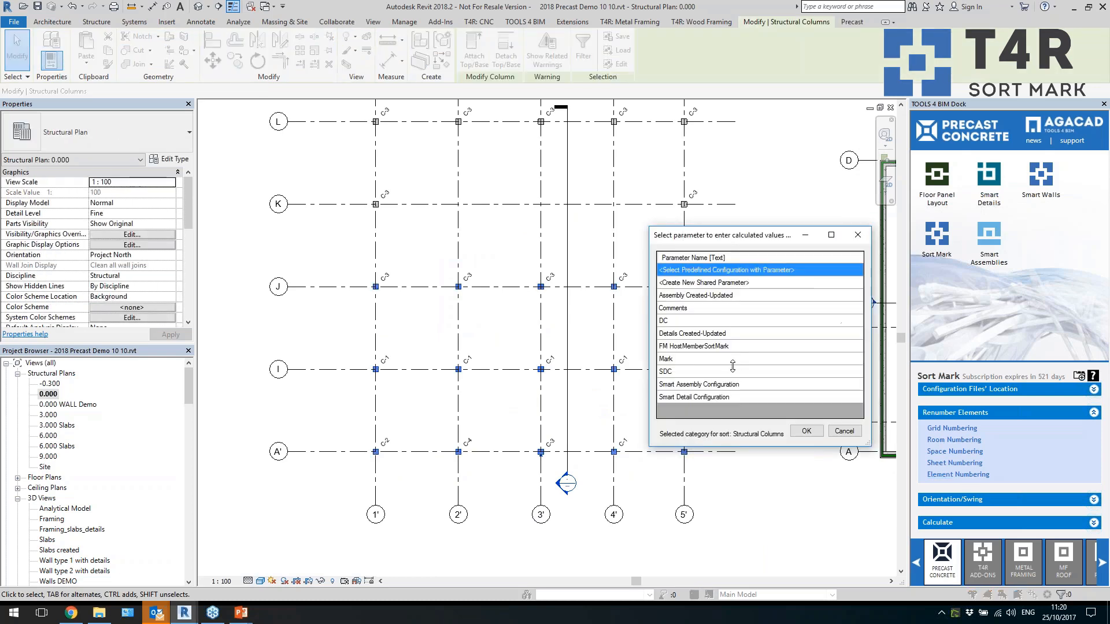
{"action": "left_click", "coordinate": [739, 359]}
{"action": "left_click", "coordinate": [807, 431]}
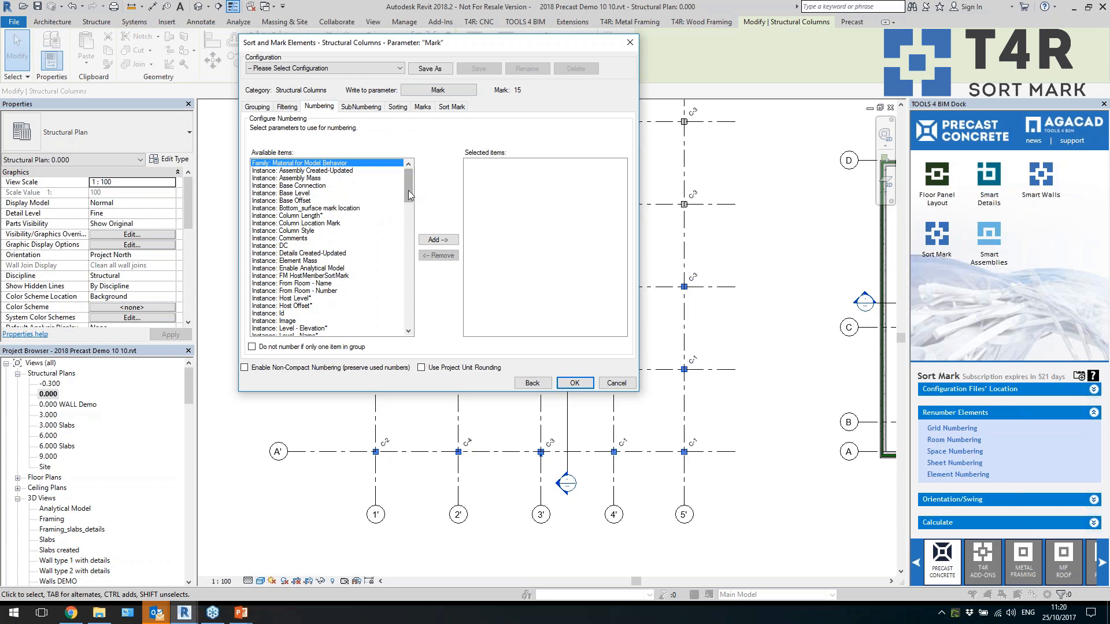
Add the instance parameter Id to the parameters used for numbering the columns
{"action": "scroll", "coordinate": [410, 186], "scroll_direction": "down", "scroll_amount": 1}
{"action": "left_click", "coordinate": [296, 291]}
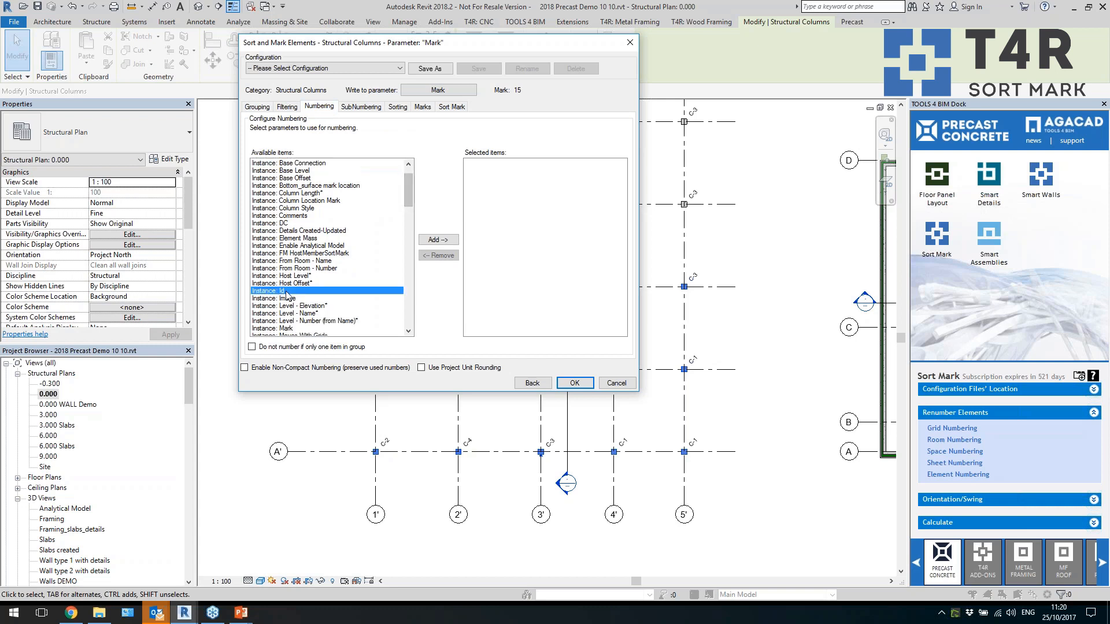
{"action": "left_click", "coordinate": [438, 240]}
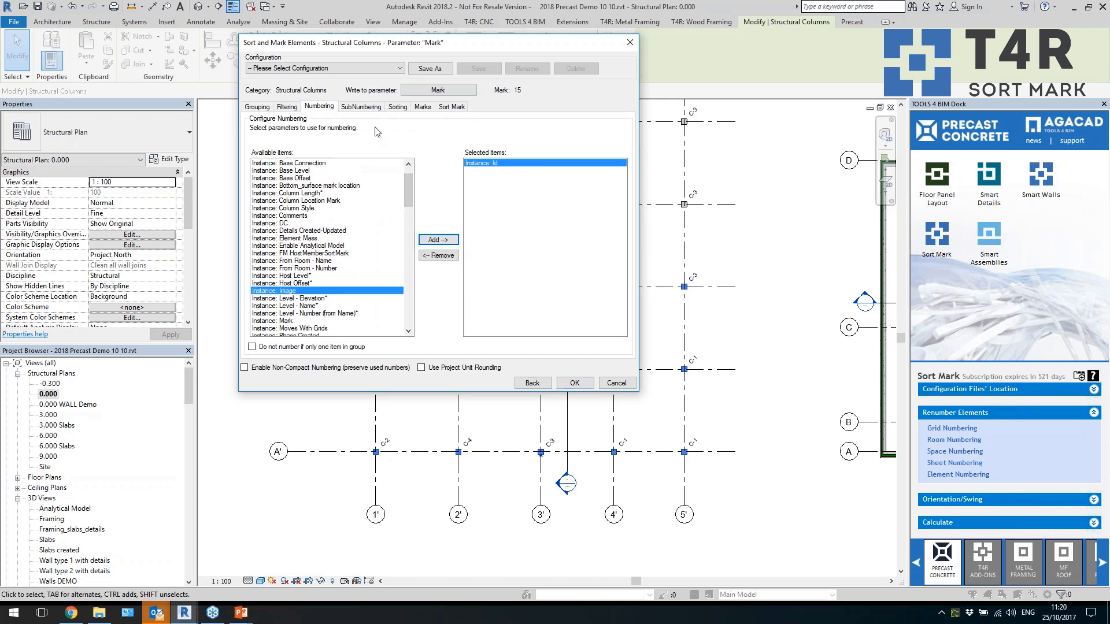
Compose the Mark value from Calculated: Sort Mark Number*, with start number 100 and prefix PC-
{"action": "left_click", "coordinate": [397, 107]}
{"action": "left_click", "coordinate": [422, 107]}
{"action": "left_click", "coordinate": [452, 106]}
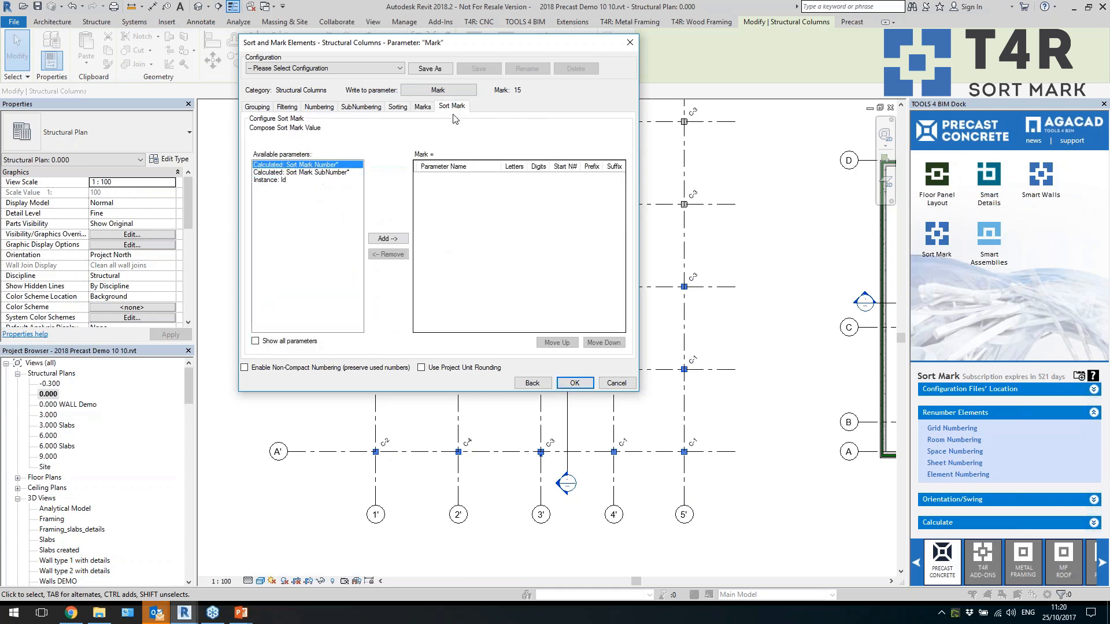
{"action": "left_click", "coordinate": [301, 180]}
{"action": "left_click", "coordinate": [310, 165]}
{"action": "left_click", "coordinate": [387, 238]}
{"action": "left_click", "coordinate": [559, 178]}
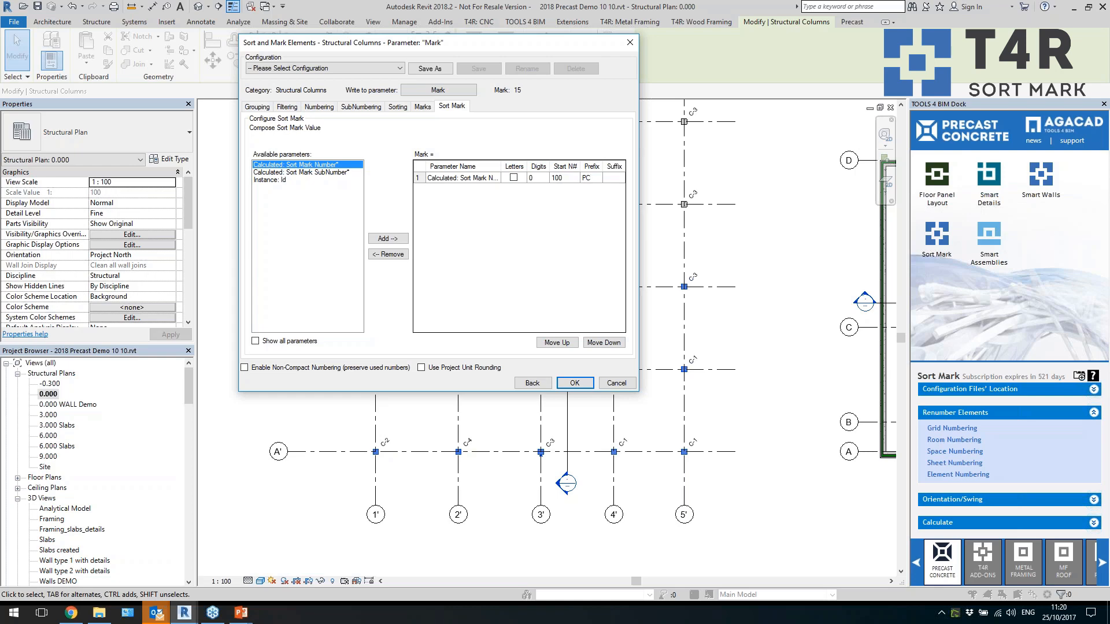
Sort the columns in ascending order by the instance parameter Element position X* before numbering
{"action": "left_click", "coordinate": [321, 111]}
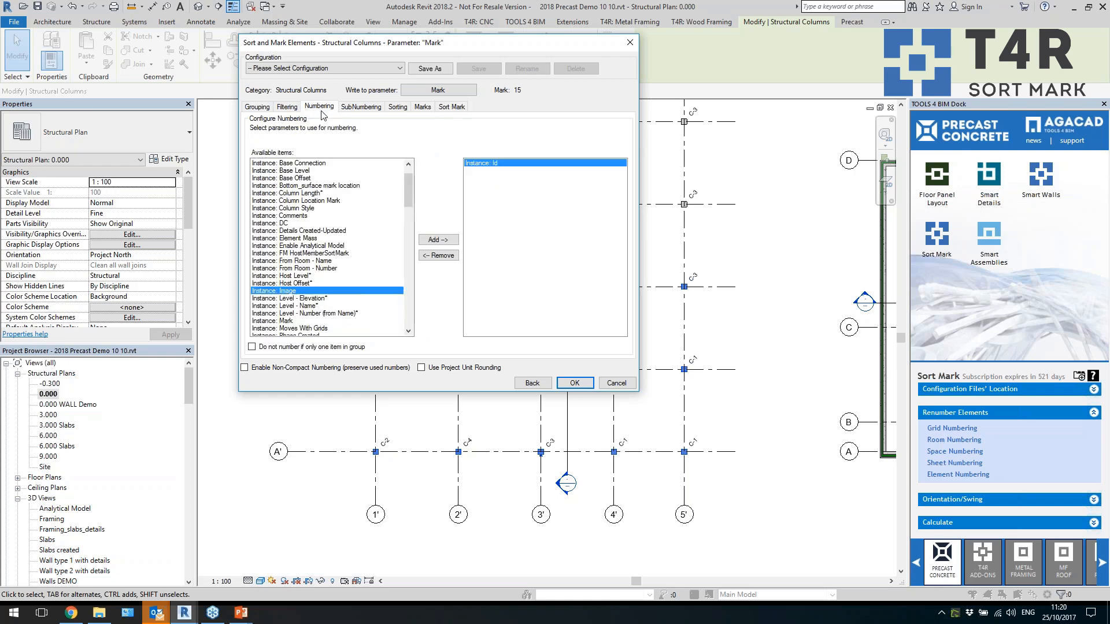
{"action": "left_click", "coordinate": [398, 106]}
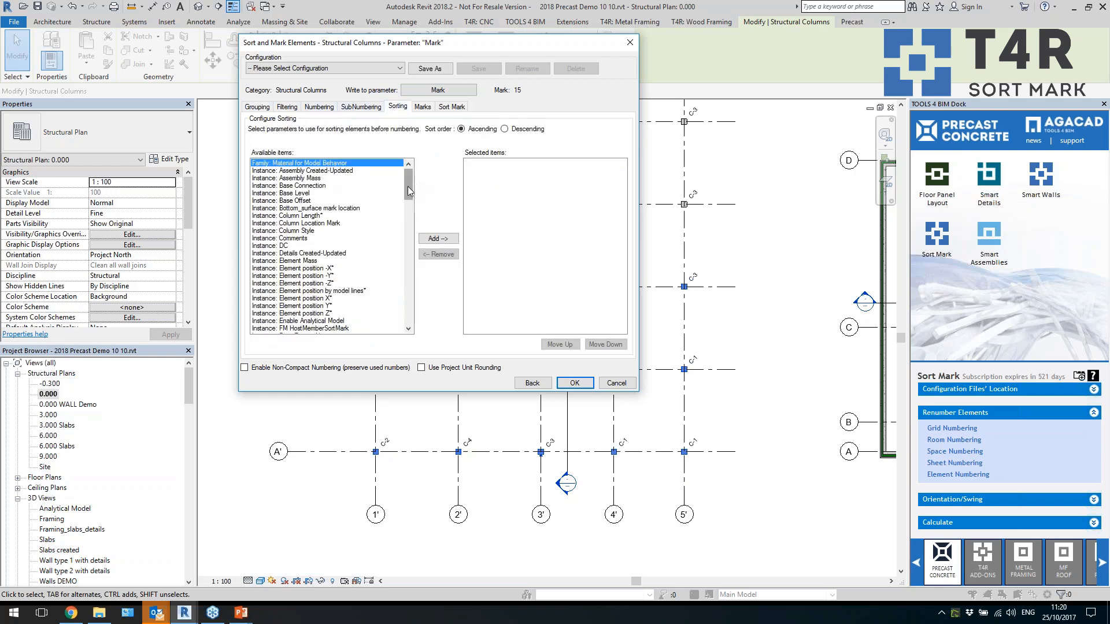
{"action": "scroll", "coordinate": [411, 185], "scroll_direction": "down", "scroll_amount": 2}
{"action": "left_click", "coordinate": [329, 261]}
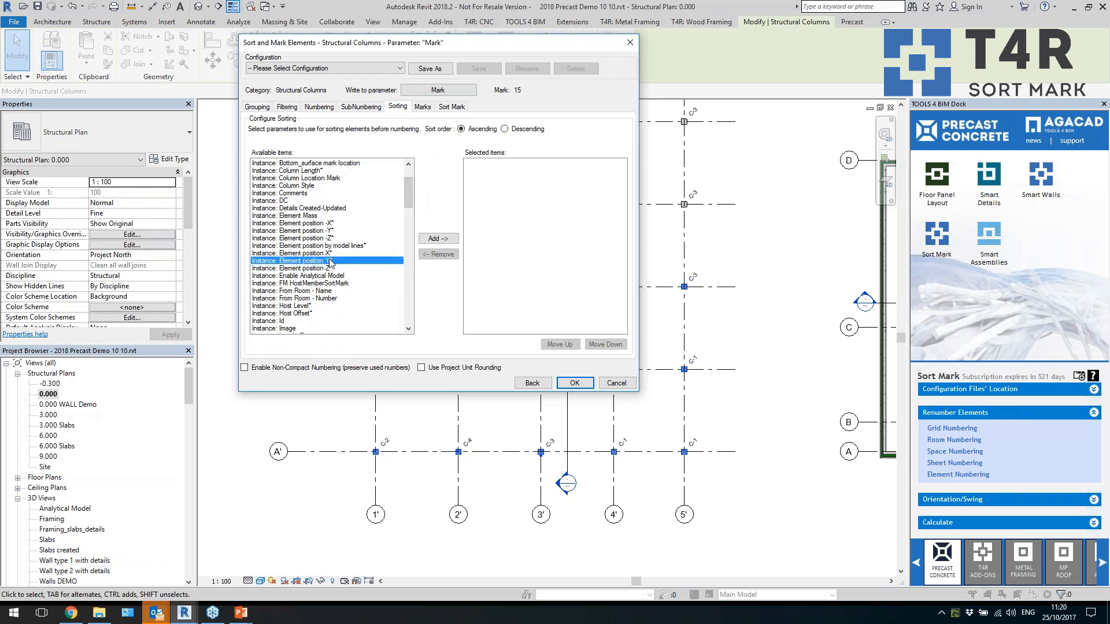
{"action": "left_click", "coordinate": [335, 253]}
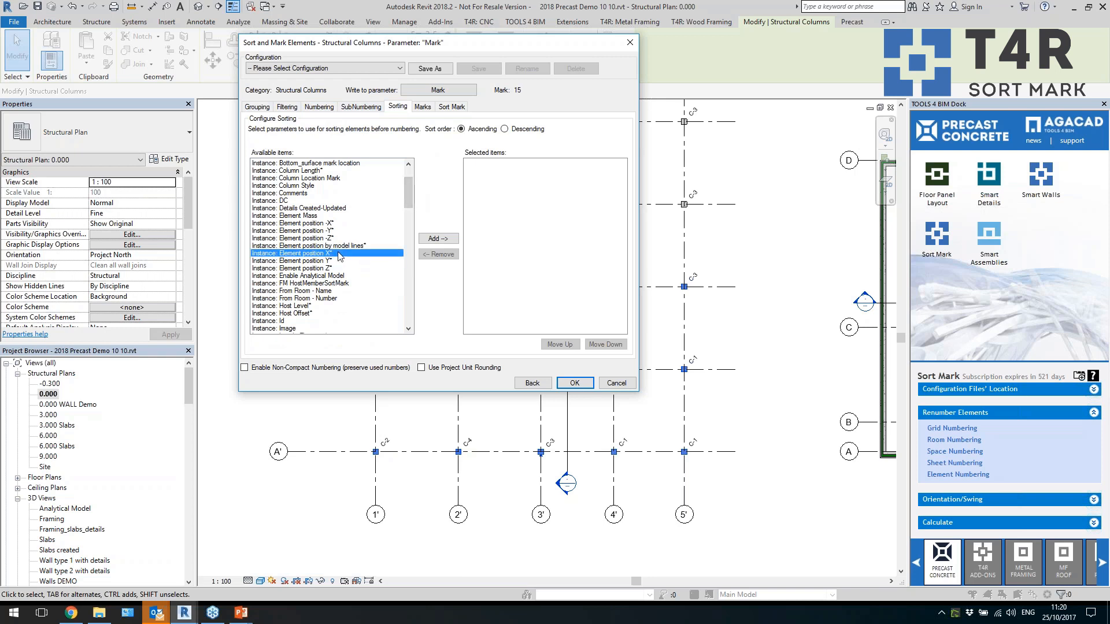
{"action": "left_click", "coordinate": [439, 239]}
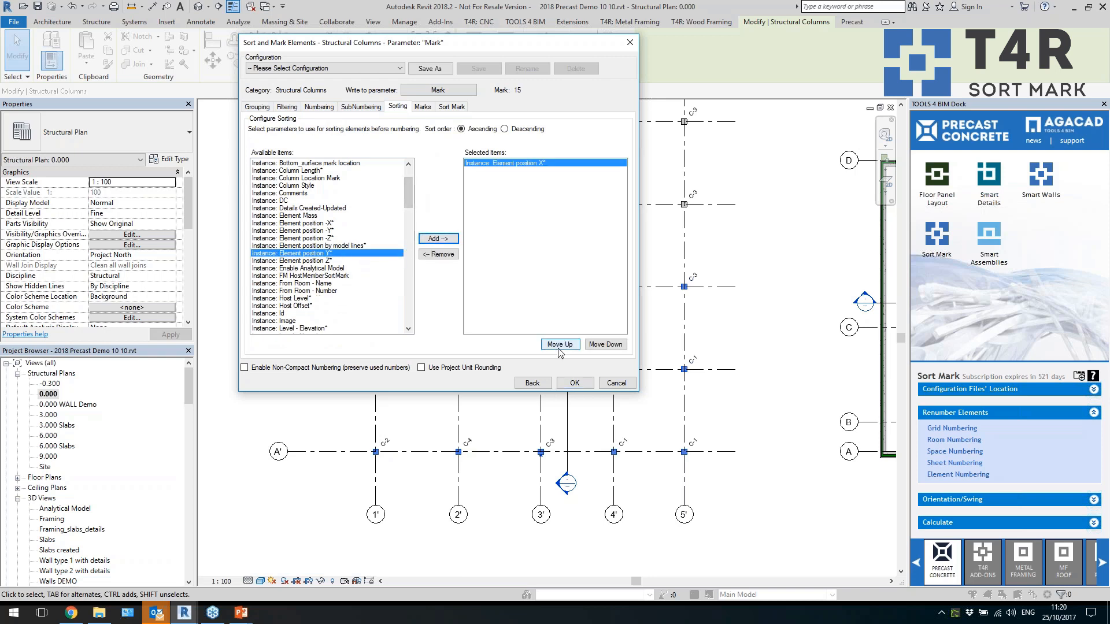
Run the Id-based numbering on the selected columns and accept the duplicate mark warning
{"action": "left_click", "coordinate": [574, 384]}
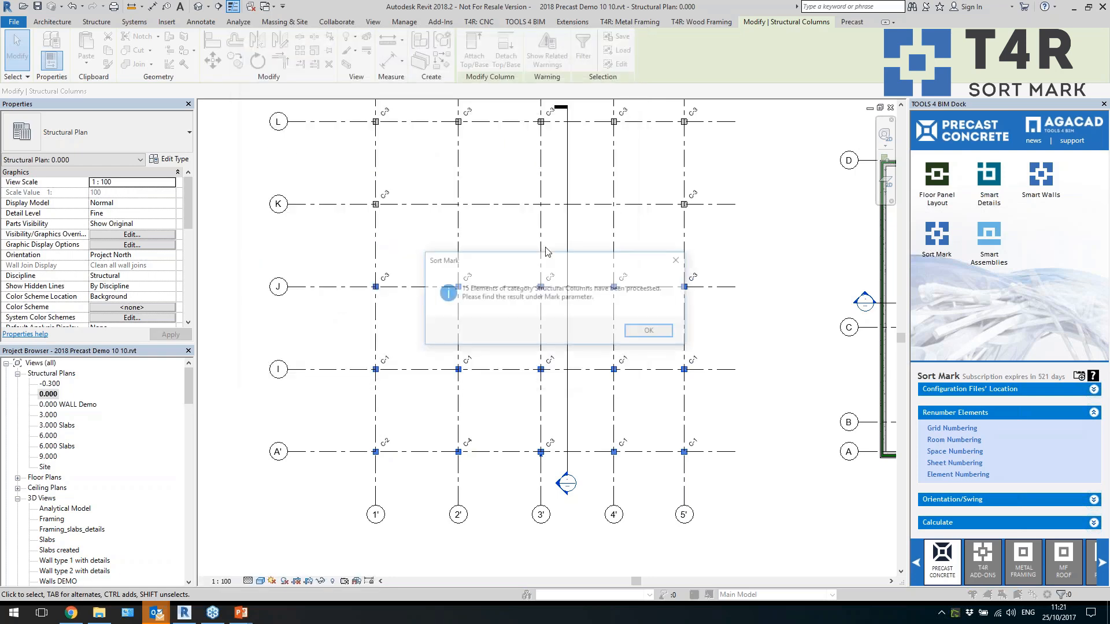
{"action": "left_click", "coordinate": [650, 335]}
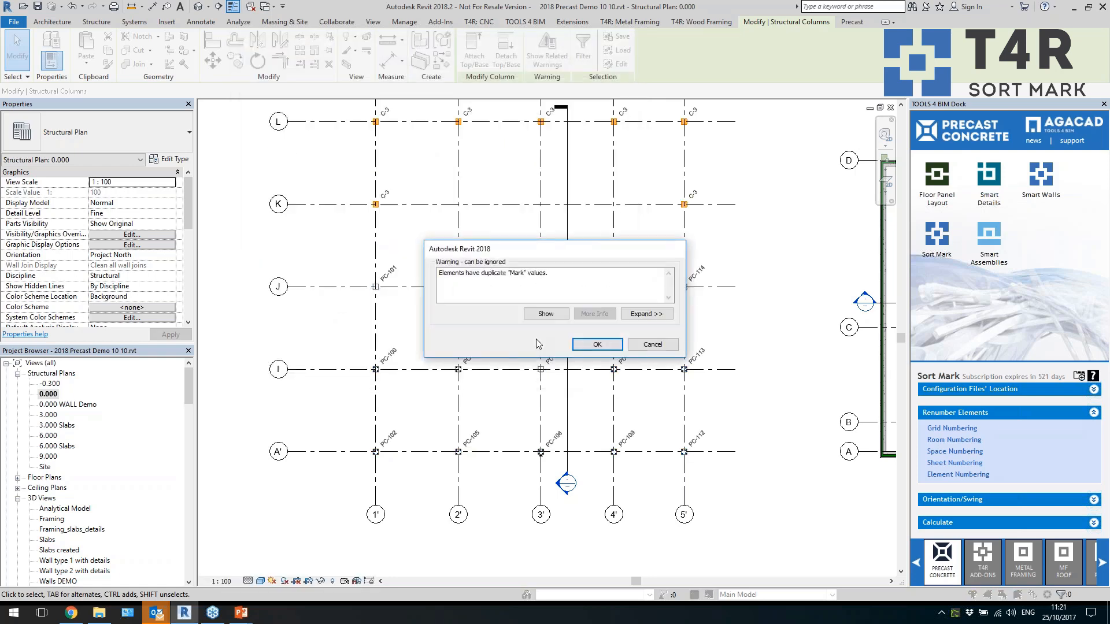
{"action": "left_click", "coordinate": [581, 346]}
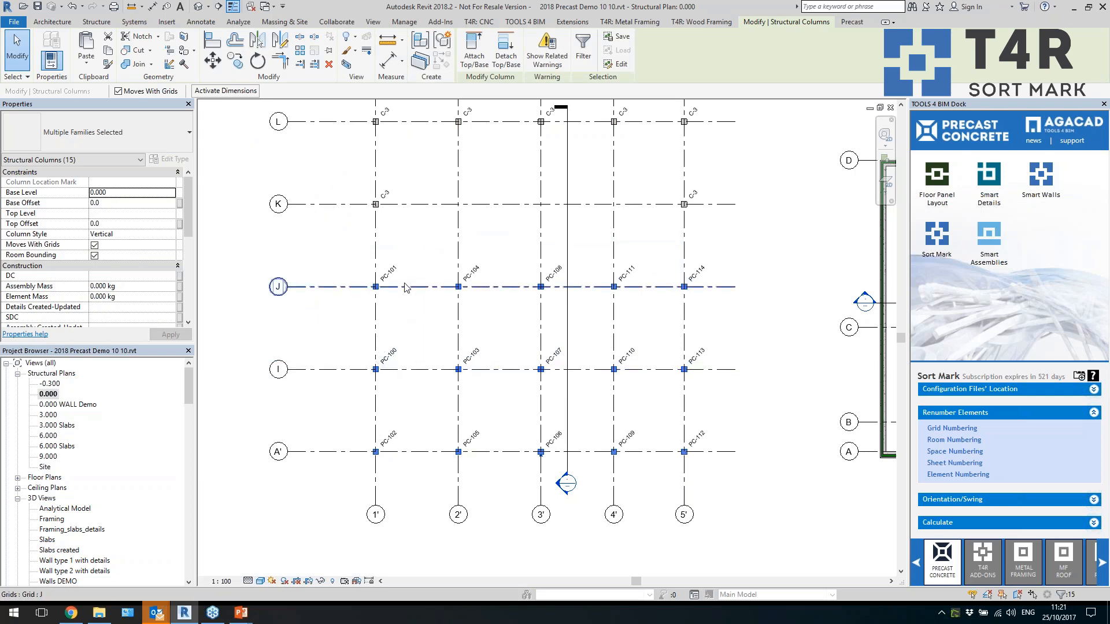
Examine the new column marks along grids A', I and J and clear the column selection
{"action": "scroll", "coordinate": [476, 354], "scroll_direction": "down", "scroll_amount": 1}
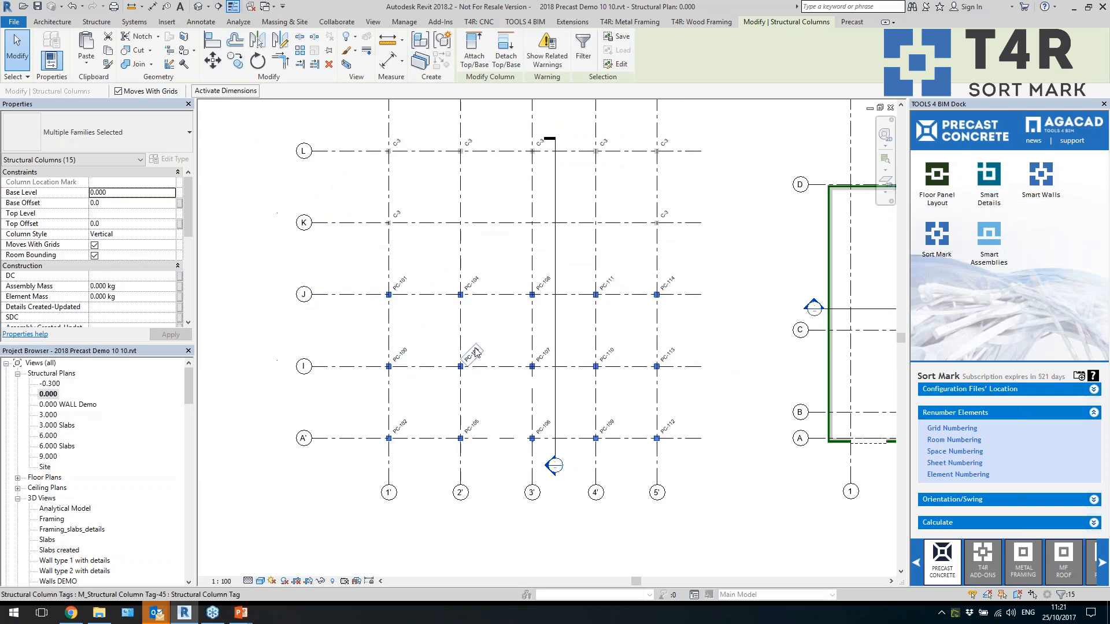
{"action": "scroll", "coordinate": [476, 353], "scroll_direction": "down", "scroll_amount": 2}
{"action": "scroll", "coordinate": [507, 300], "scroll_direction": "up", "scroll_amount": 4}
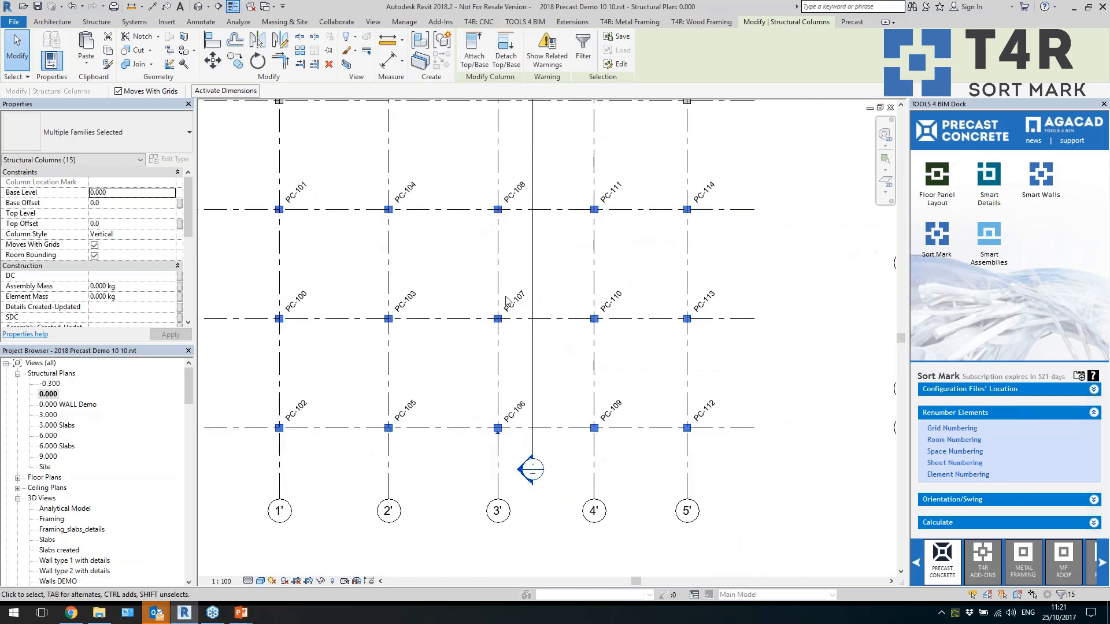
{"action": "middle_click_drag", "start_coordinate": [682, 280], "coordinate": [609, 339]}
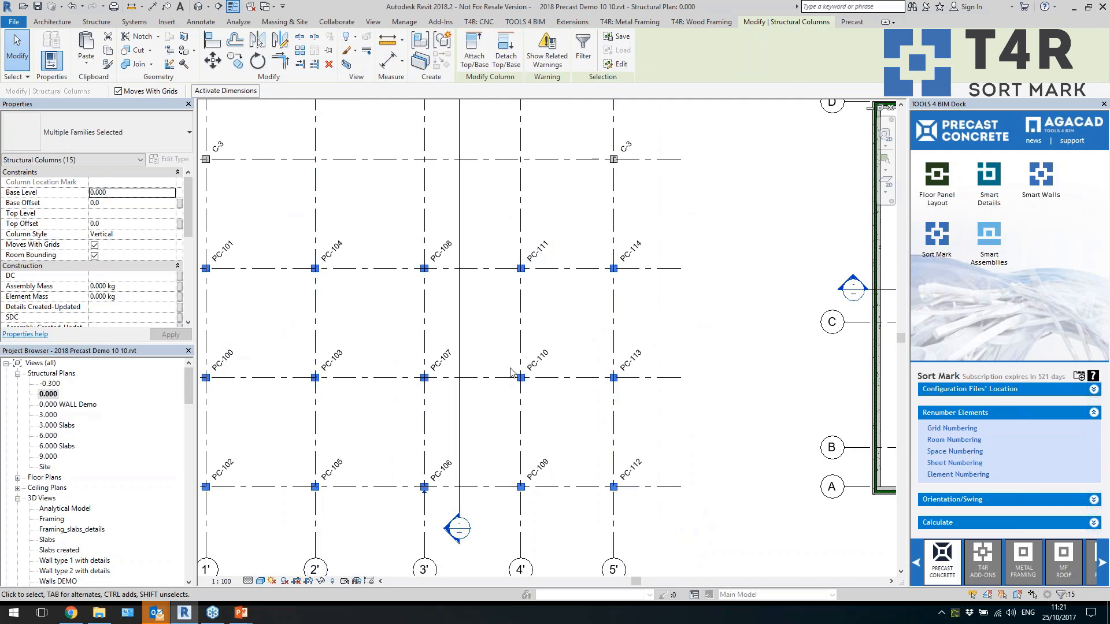
{"action": "scroll", "coordinate": [564, 272], "scroll_direction": "down", "scroll_amount": 2}
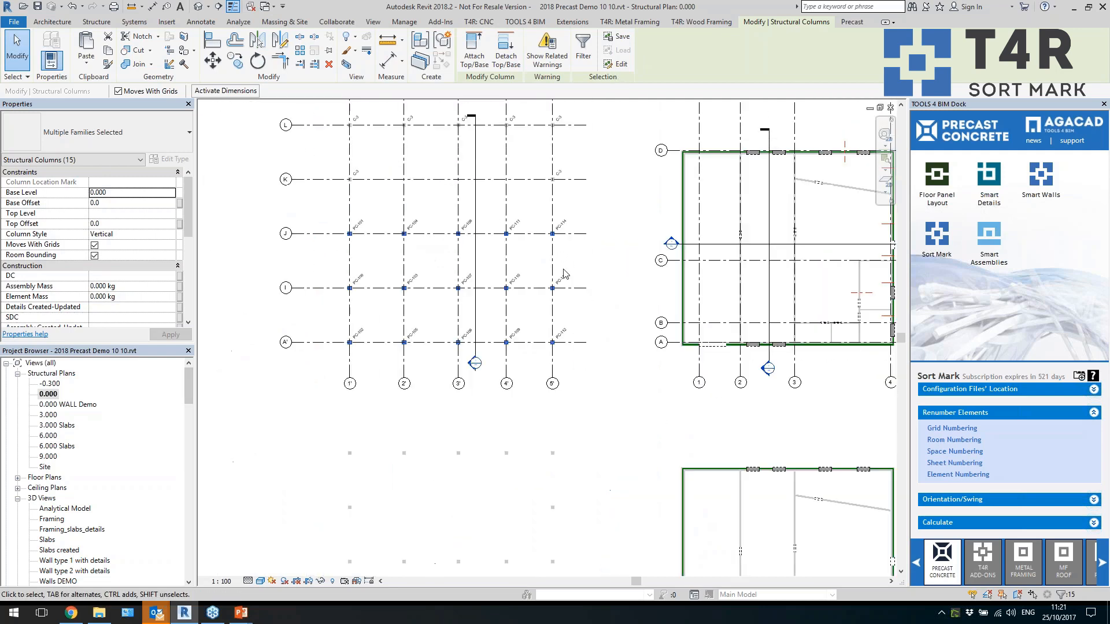
{"action": "left_click", "coordinate": [619, 341]}
{"action": "scroll", "coordinate": [537, 333], "scroll_direction": "up", "scroll_amount": 2}
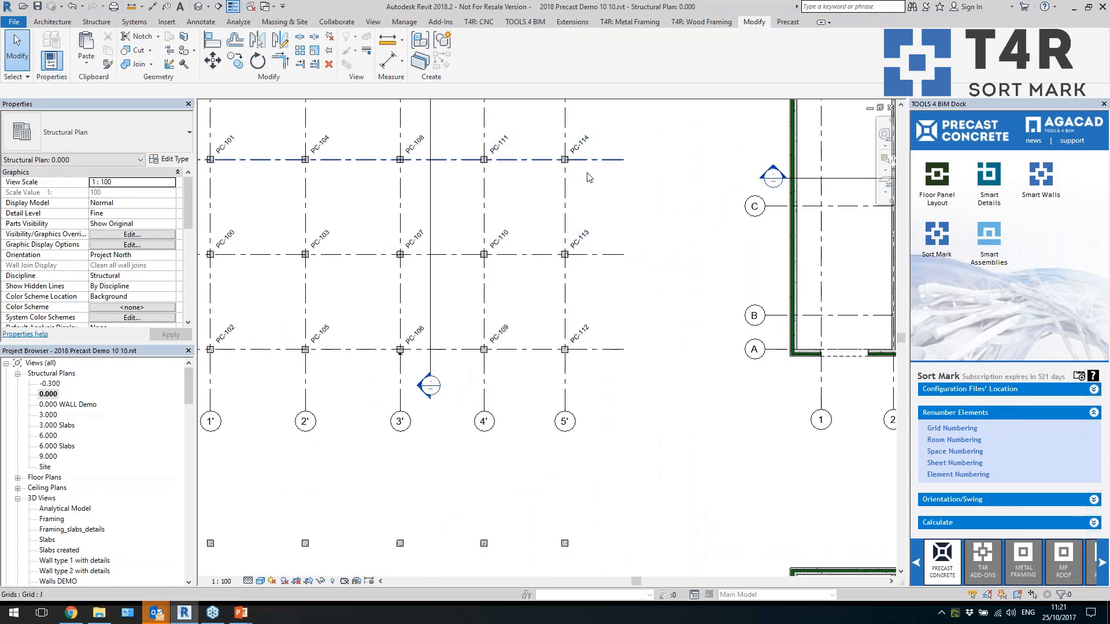
Open the 3.000 structural plan and select only the Structural Framing (Primary) elements between grids A' and J
{"action": "scroll", "coordinate": [595, 205], "scroll_direction": "down", "scroll_amount": 3}
{"action": "middle_click_drag", "start_coordinate": [565, 344], "coordinate": [466, 370]}
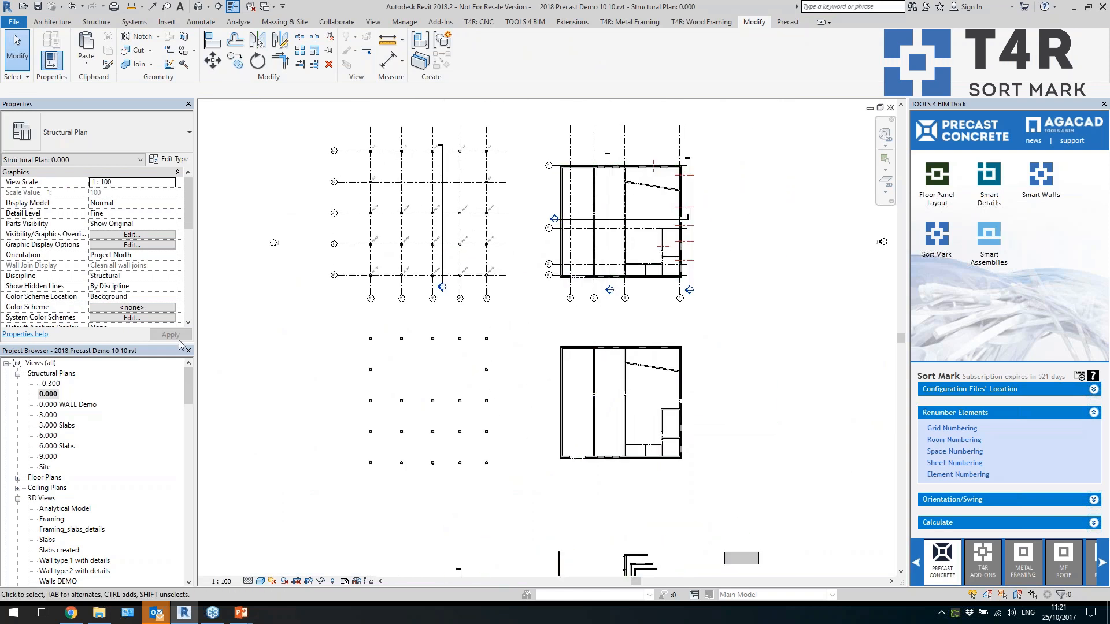
{"action": "double_click", "coordinate": [47, 416]}
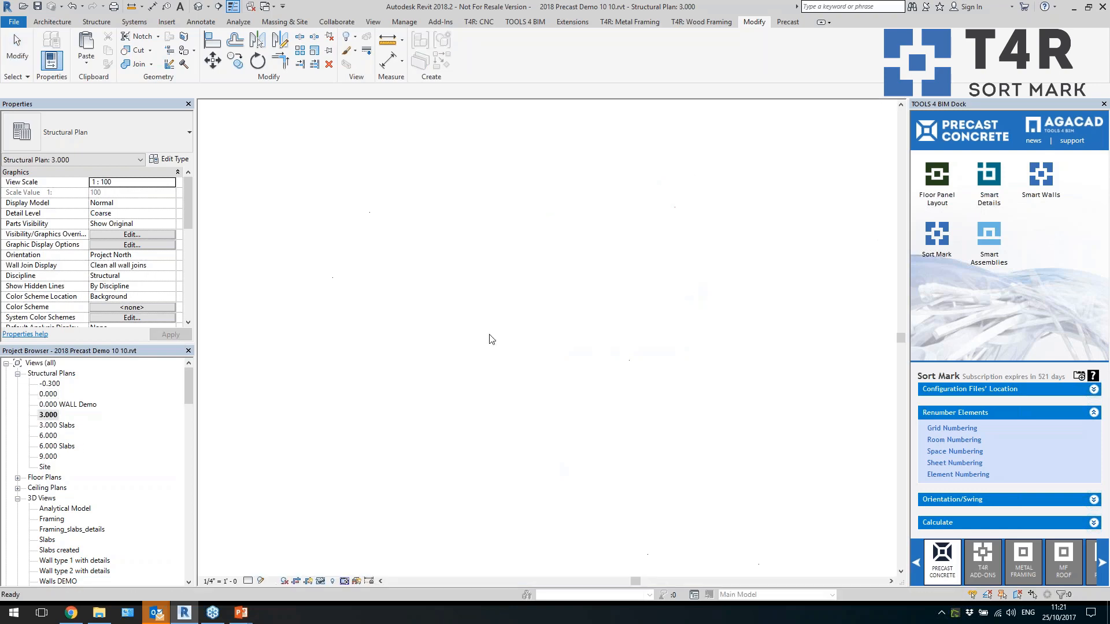
{"action": "scroll", "coordinate": [364, 220], "scroll_direction": "up", "scroll_amount": 2}
{"action": "left_click_drag", "start_coordinate": [358, 186], "coordinate": [782, 433]}
{"action": "left_click", "coordinate": [516, 48]}
{"action": "left_click", "coordinate": [629, 249]}
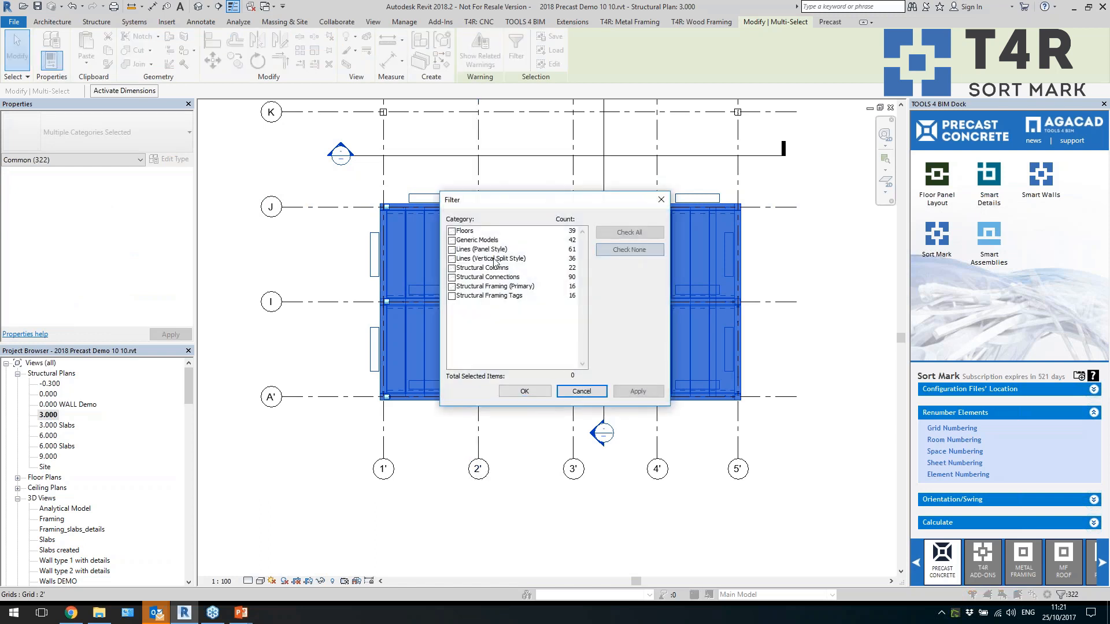
{"action": "left_click", "coordinate": [452, 287]}
{"action": "left_click", "coordinate": [524, 392]}
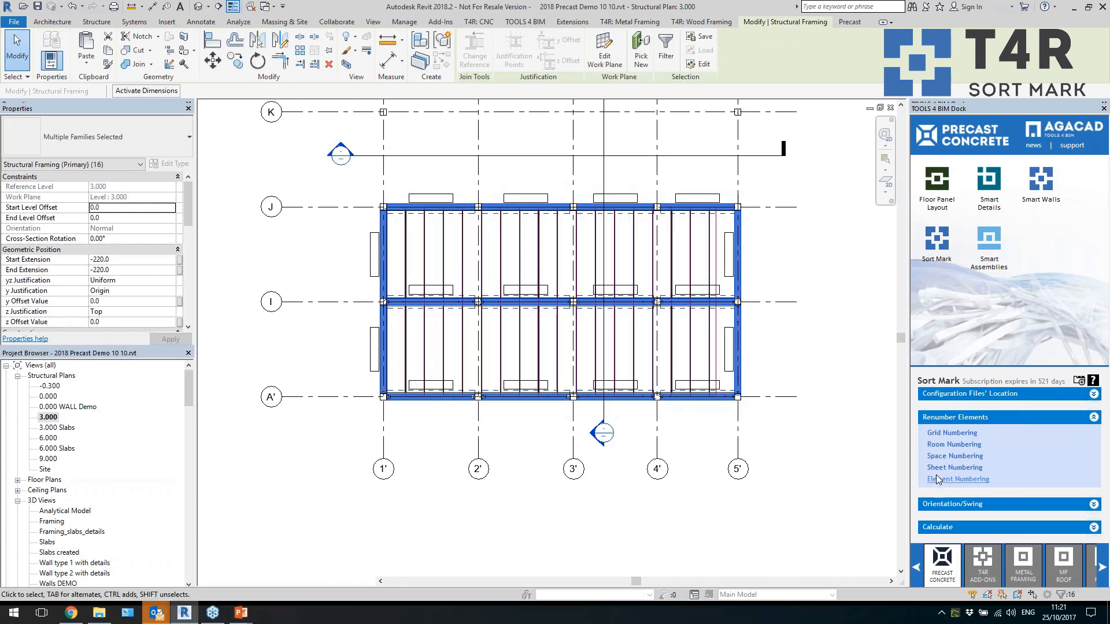
Start Sort Mark element numbering for the selected beams, writing the calculated values to the Mark parameter
{"action": "left_click", "coordinate": [935, 479]}
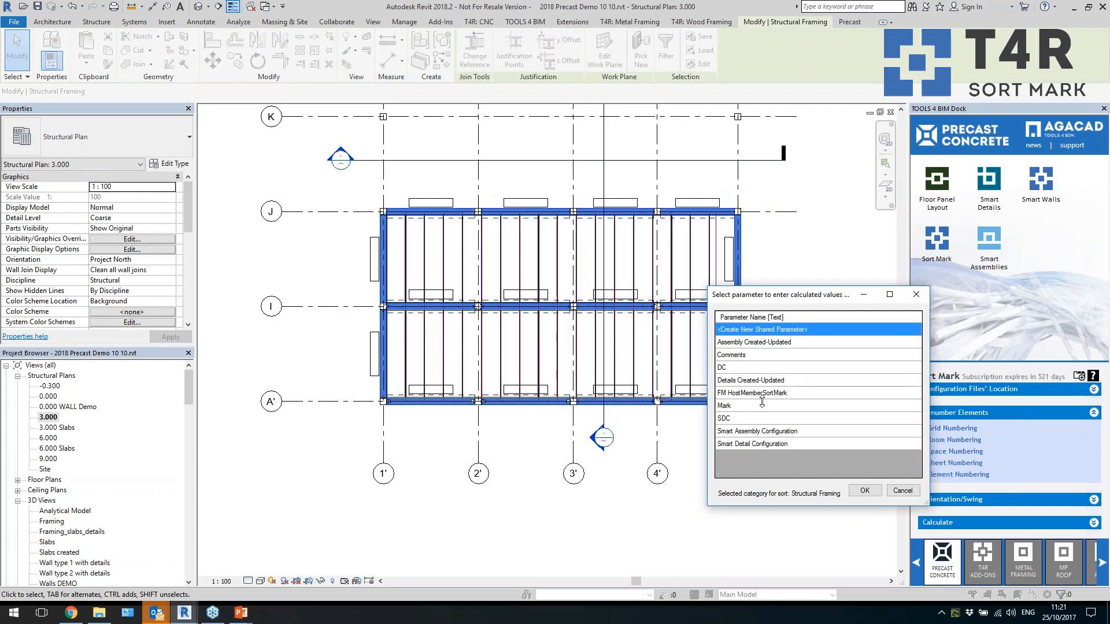
{"action": "left_click", "coordinate": [762, 405]}
{"action": "left_click", "coordinate": [864, 491]}
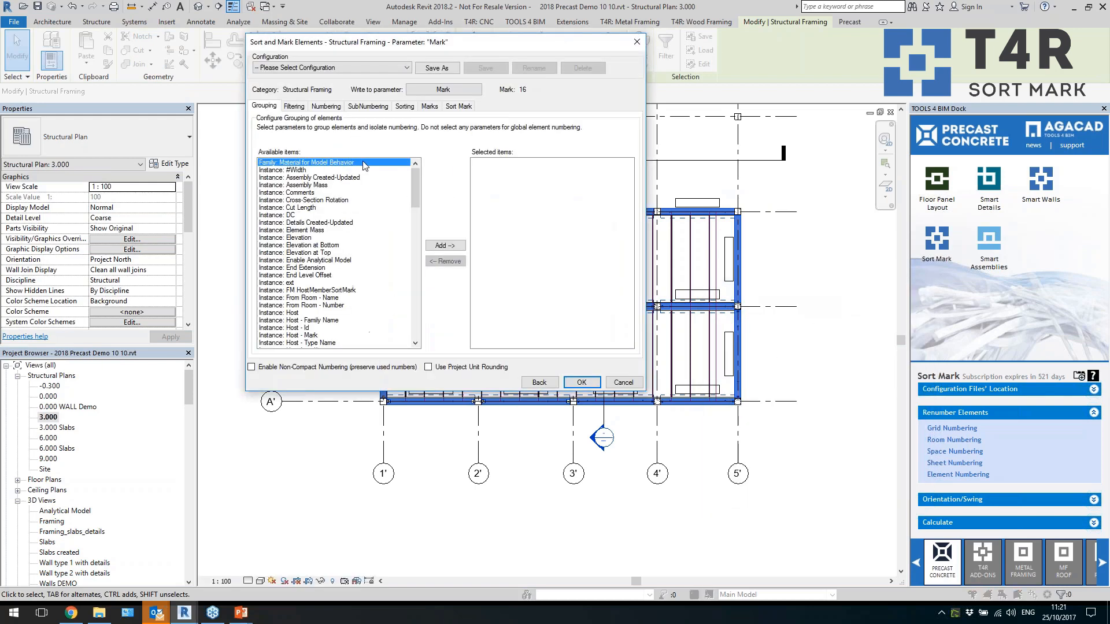
{"action": "left_click", "coordinate": [359, 69]}
{"action": "left_click", "coordinate": [359, 68]}
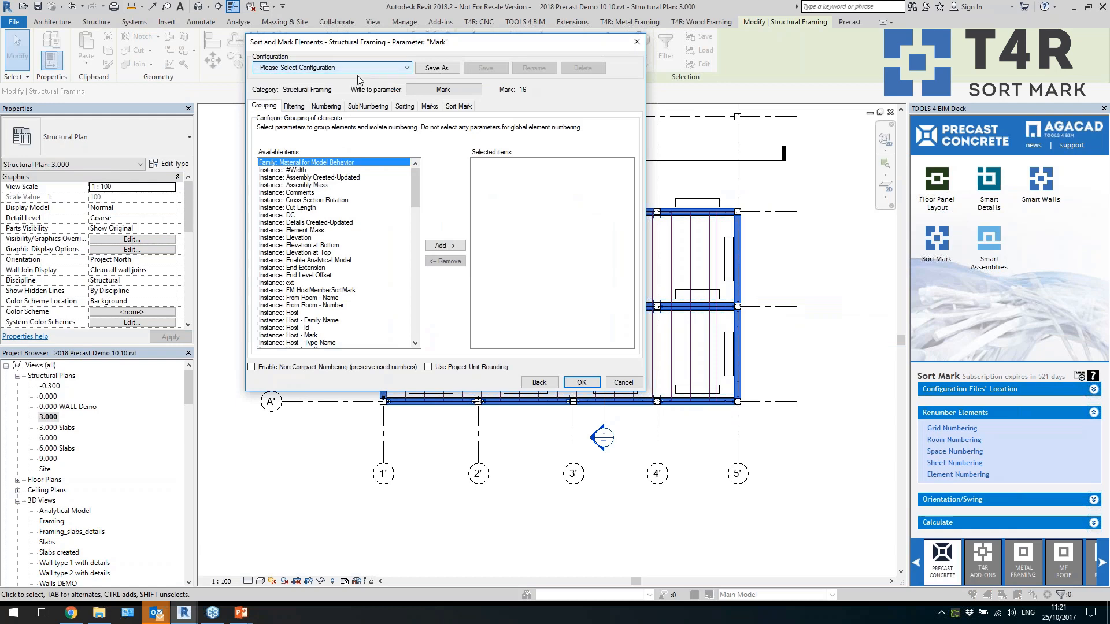
Number the beams individually by adding Instance: Id as the numbering parameter
{"action": "left_click", "coordinate": [326, 107]}
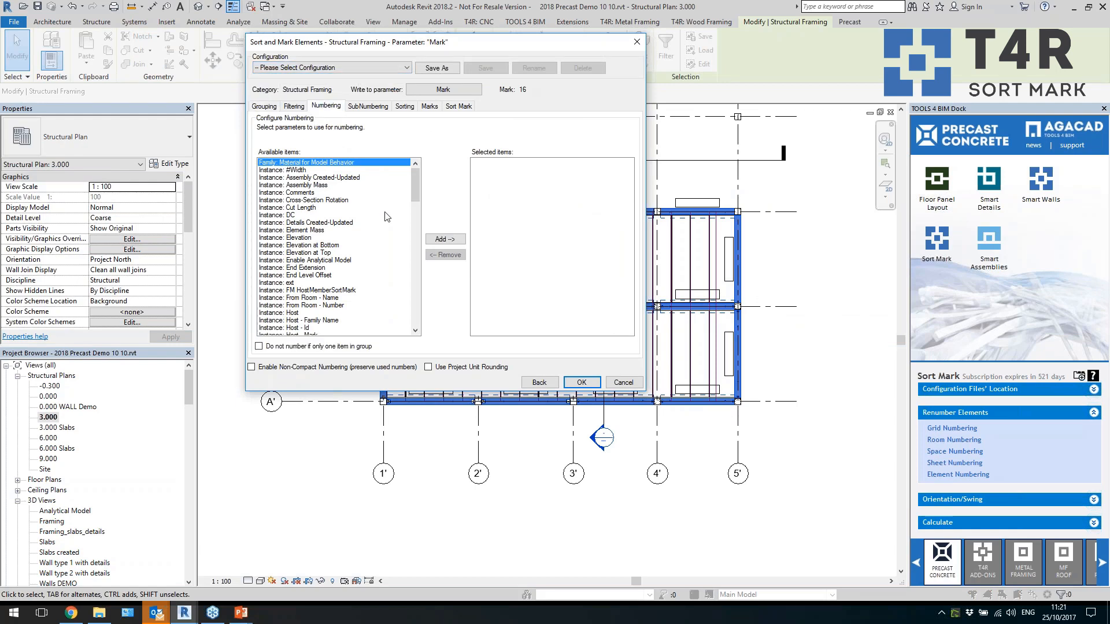
{"action": "left_click", "coordinate": [328, 298]}
{"action": "scroll", "coordinate": [327, 300], "scroll_direction": "down", "scroll_amount": 2}
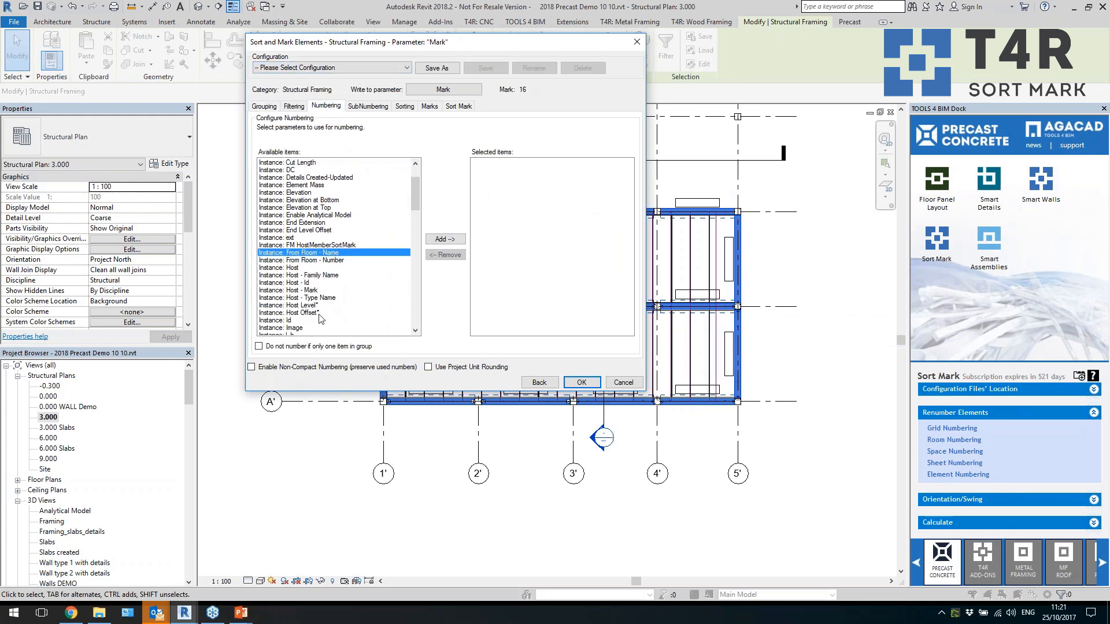
{"action": "left_click", "coordinate": [321, 321]}
{"action": "left_click", "coordinate": [445, 239]}
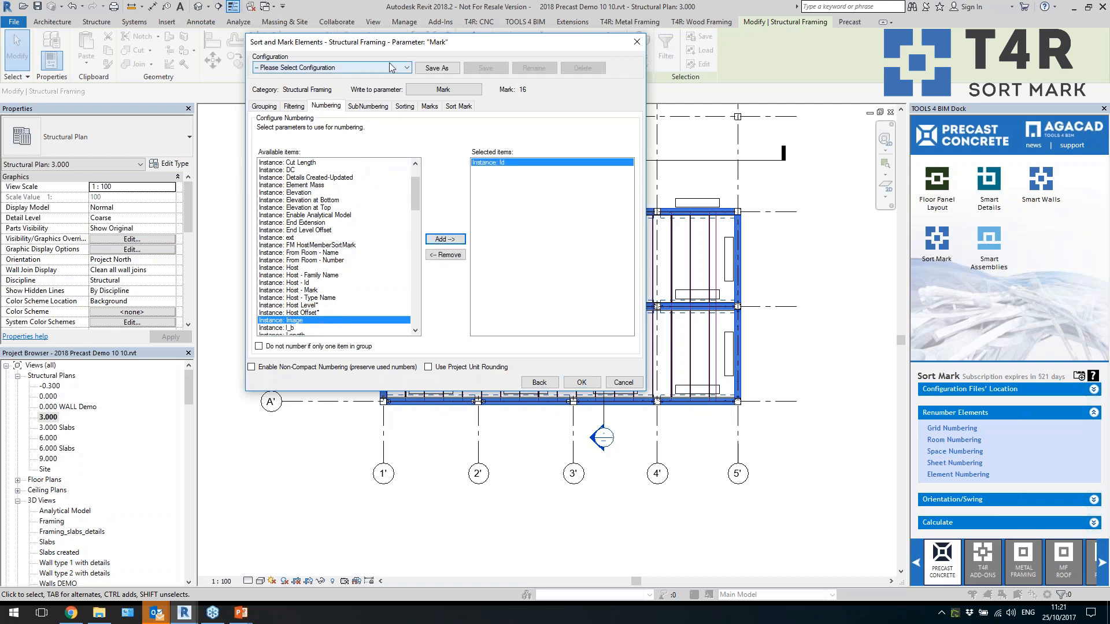
Compose the beam Mark from Calculated: Sort Mark Number*, with prefix B- and start number 1
{"action": "left_click", "coordinate": [459, 106]}
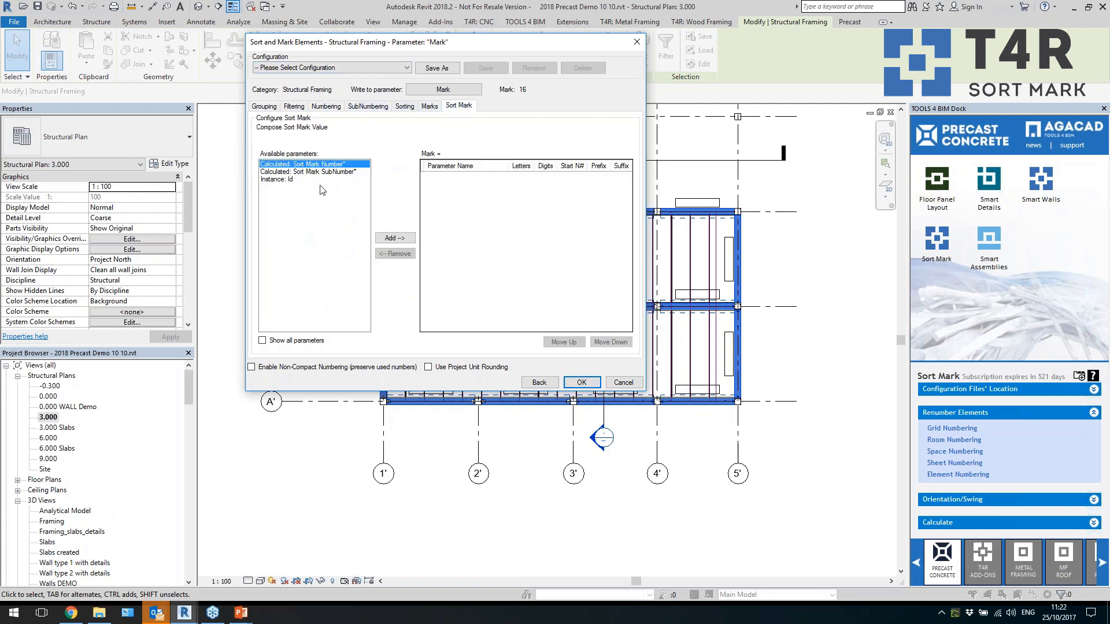
{"action": "left_click", "coordinate": [395, 238]}
{"action": "left_click", "coordinate": [594, 177]}
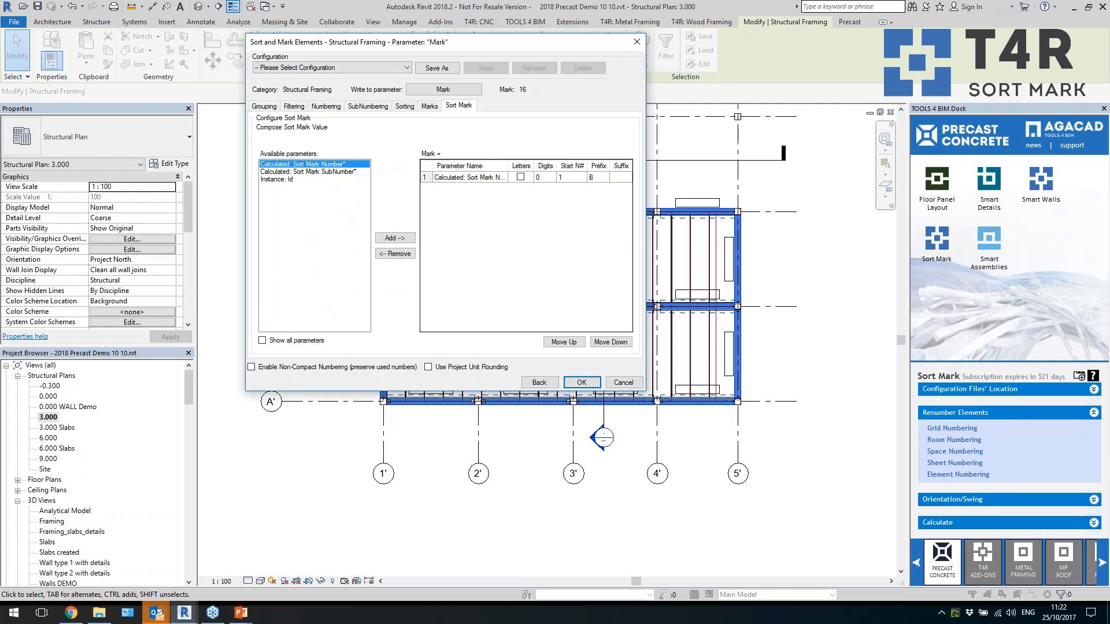
Run the beam numbering, accept the duplicate mark warning and clear the selection to check the new beam tags
{"action": "left_click", "coordinate": [588, 384]}
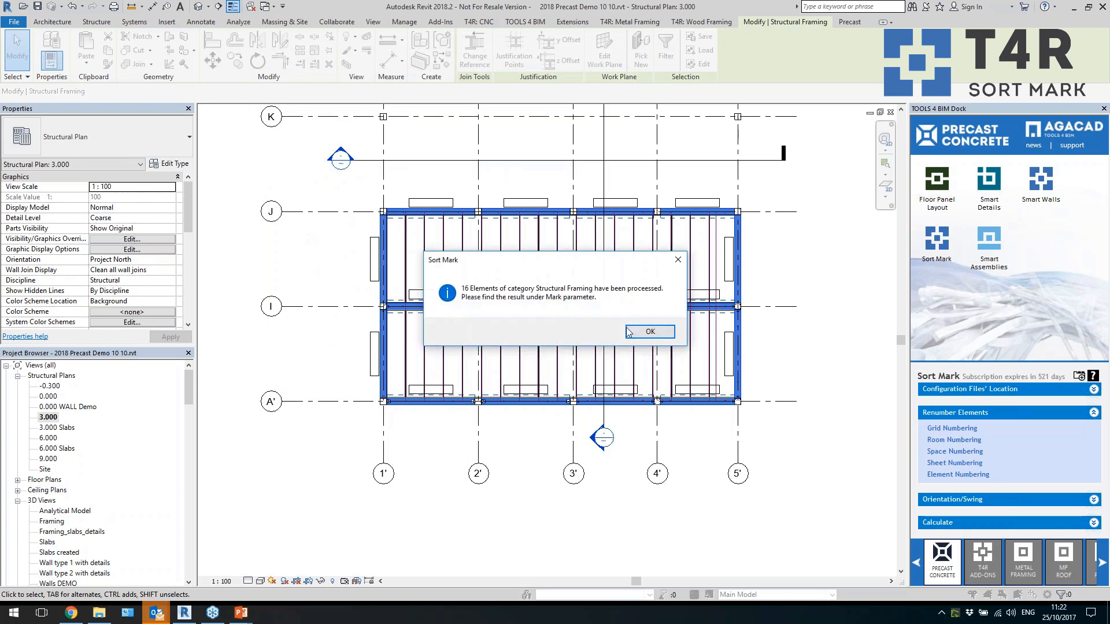
{"action": "left_click", "coordinate": [628, 331]}
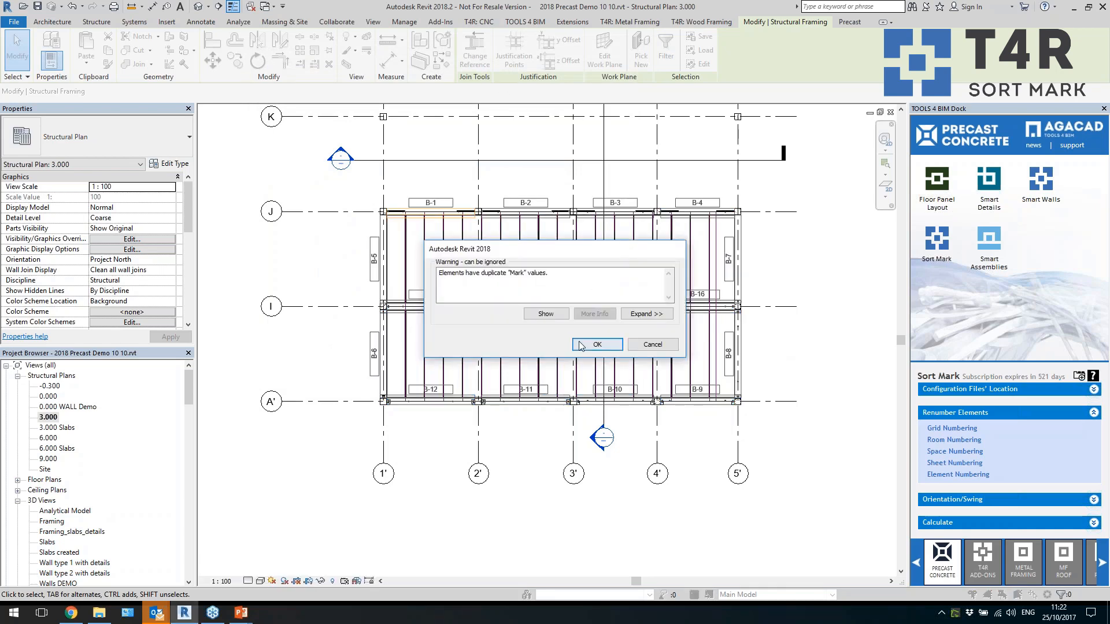
{"action": "left_click", "coordinate": [581, 346]}
{"action": "key", "text": "Escape"}
{"action": "scroll", "coordinate": [621, 377], "scroll_direction": "up", "scroll_amount": 2}
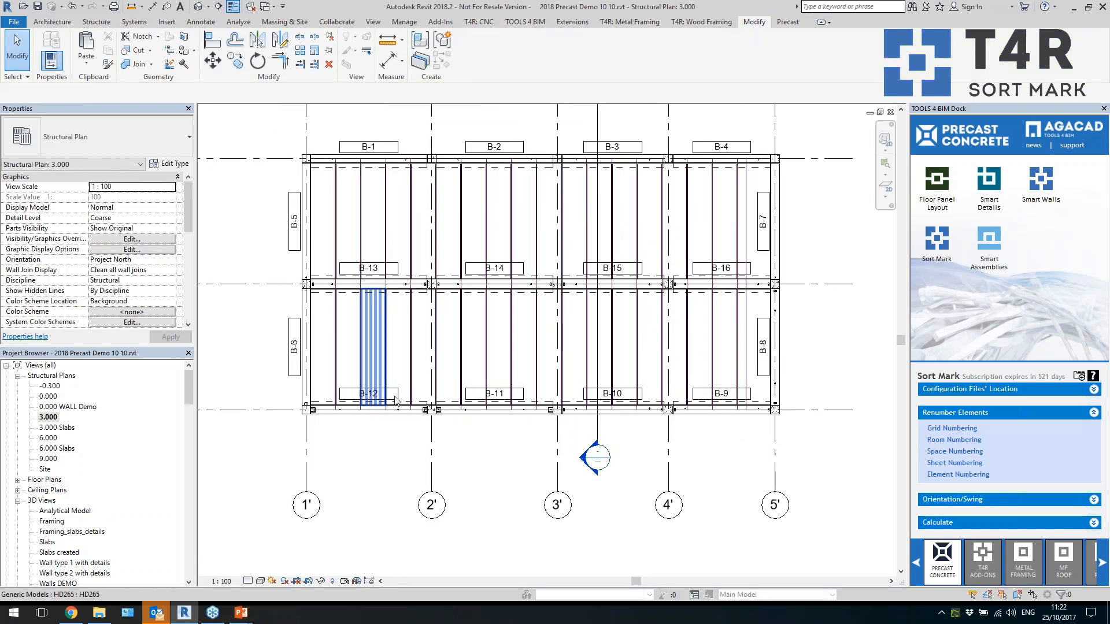
Open the 3D view and load the Beam_formwork configuration in Smart Assemblies' Shop Drawing Configurations
{"action": "left_click", "coordinate": [198, 6]}
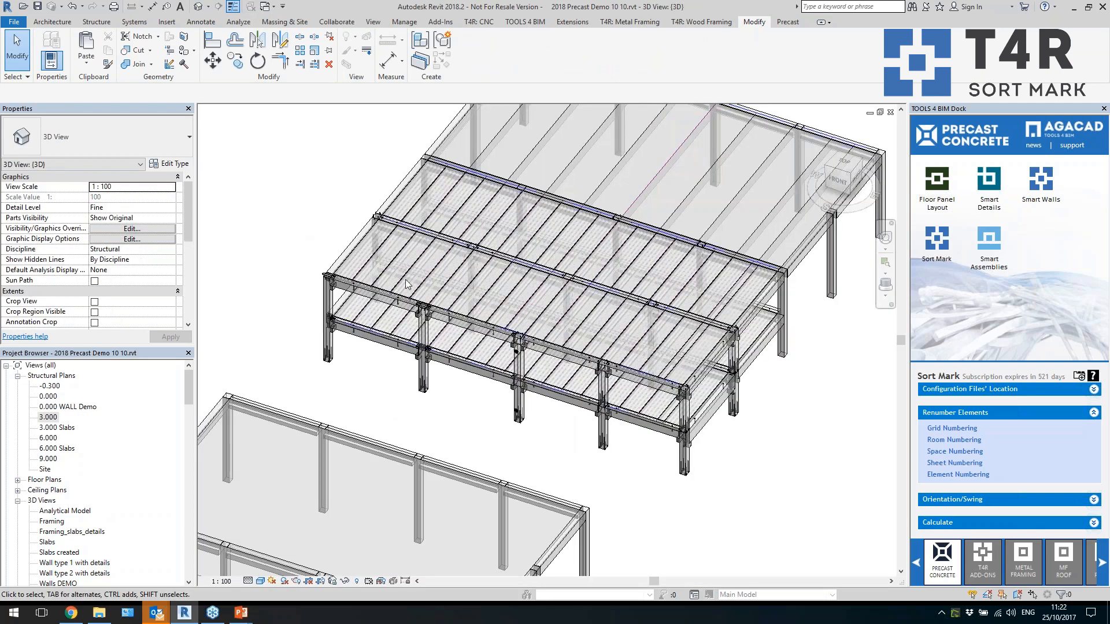
{"action": "left_click", "coordinate": [989, 238]}
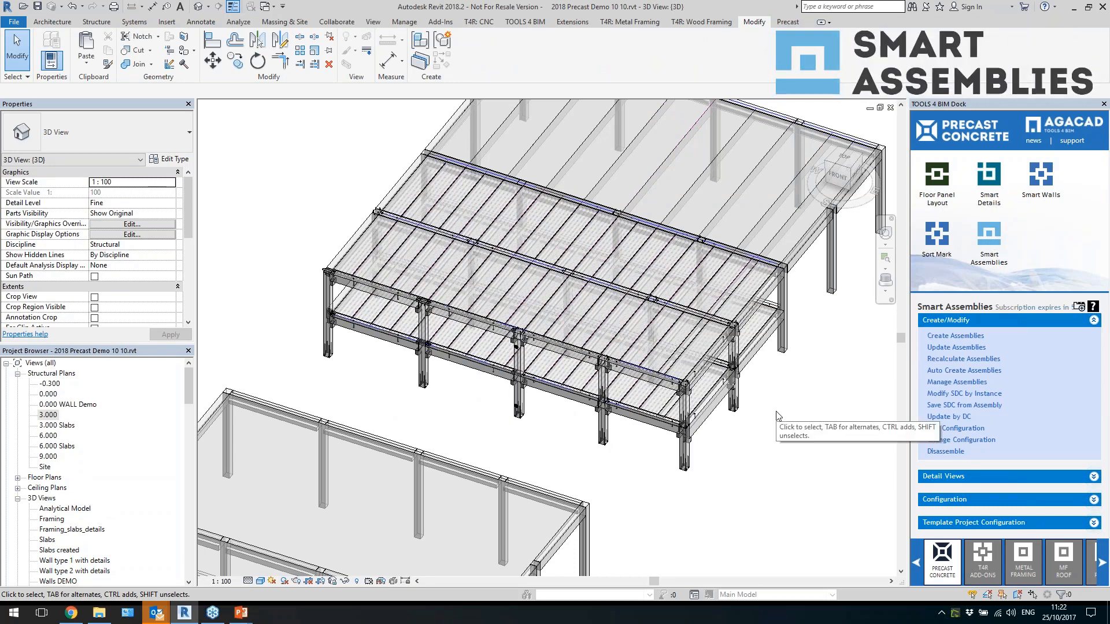
{"action": "left_click", "coordinate": [987, 502]}
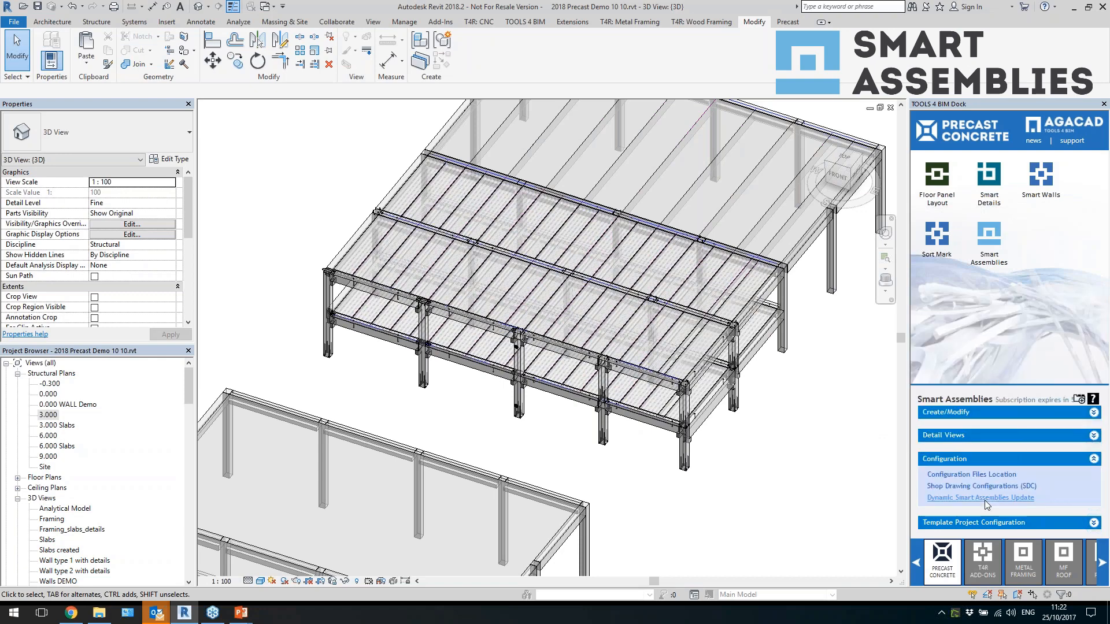
{"action": "left_click", "coordinate": [1033, 490]}
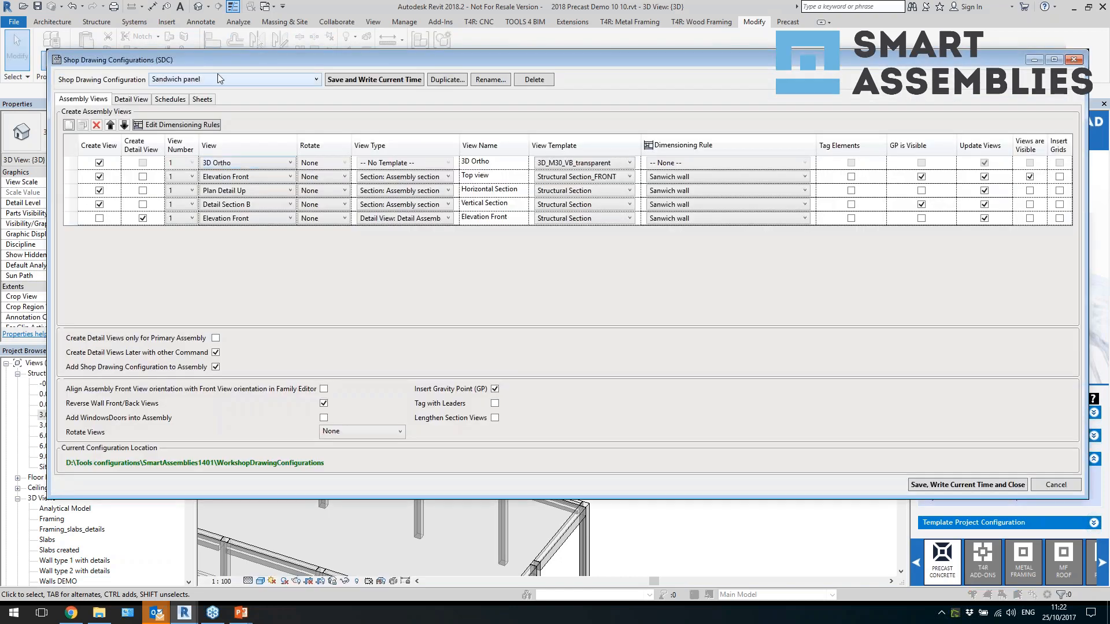
{"action": "left_click", "coordinate": [219, 79]}
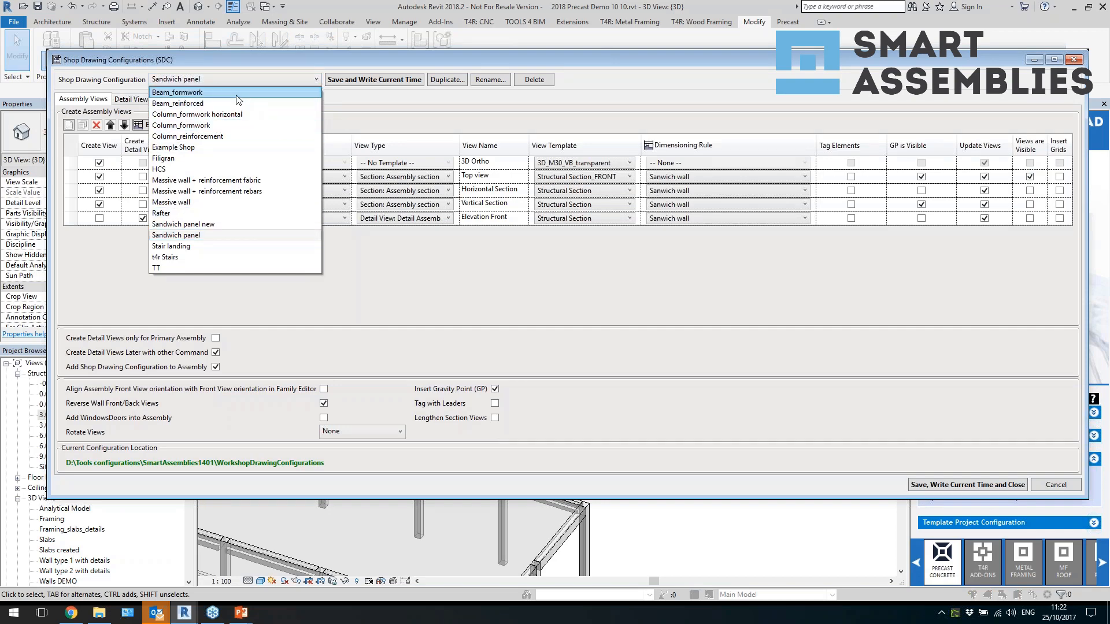
{"action": "left_click", "coordinate": [237, 94]}
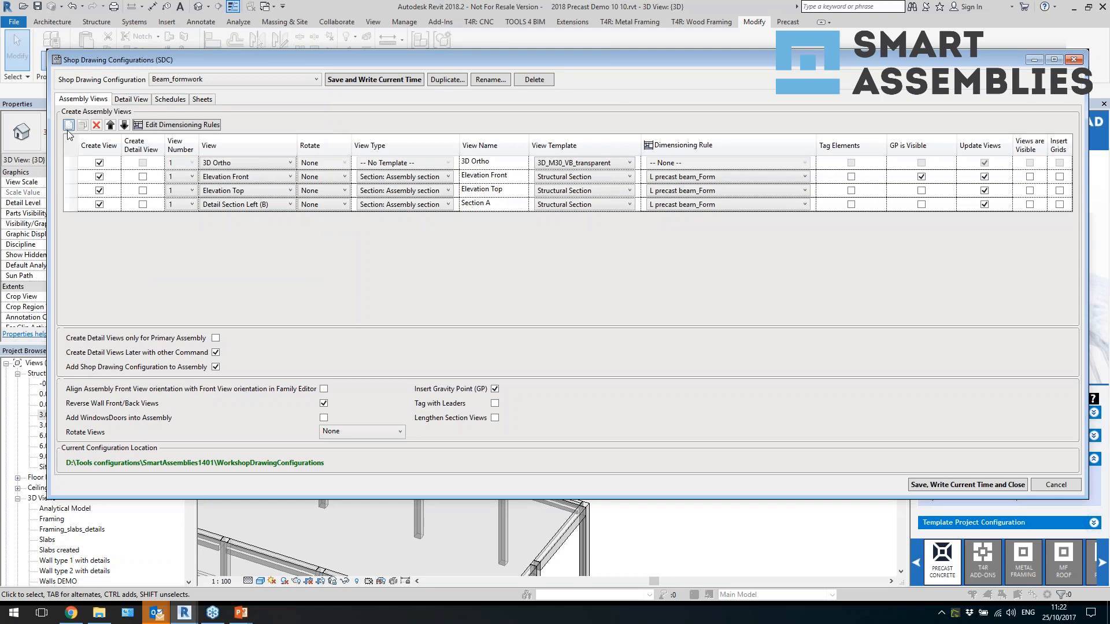
Add a new assembly view row to Beam_formwork showing Elevation Right, with no rotation and no view type template
{"action": "left_click", "coordinate": [69, 124]}
{"action": "left_click", "coordinate": [236, 220]}
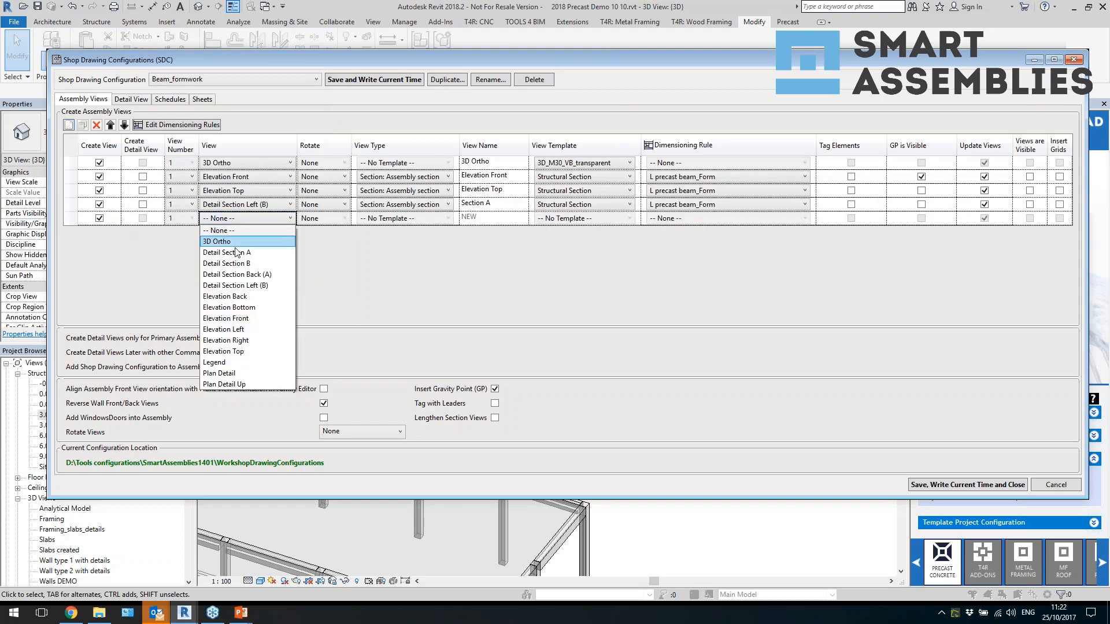
{"action": "left_click", "coordinate": [273, 341]}
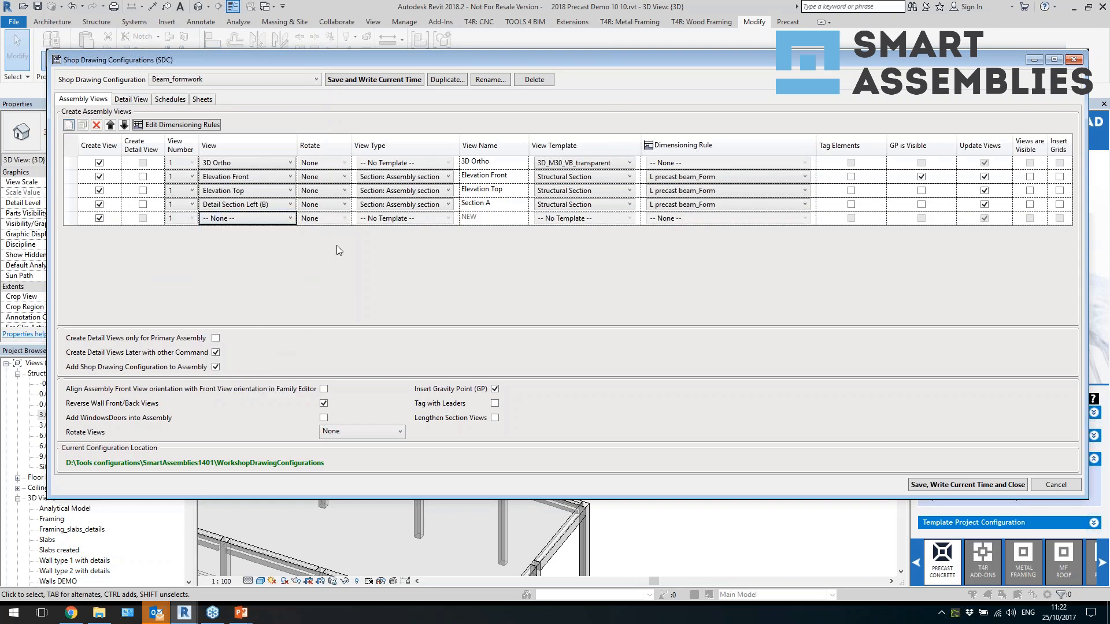
{"action": "left_click", "coordinate": [326, 219]}
{"action": "left_click", "coordinate": [315, 230]}
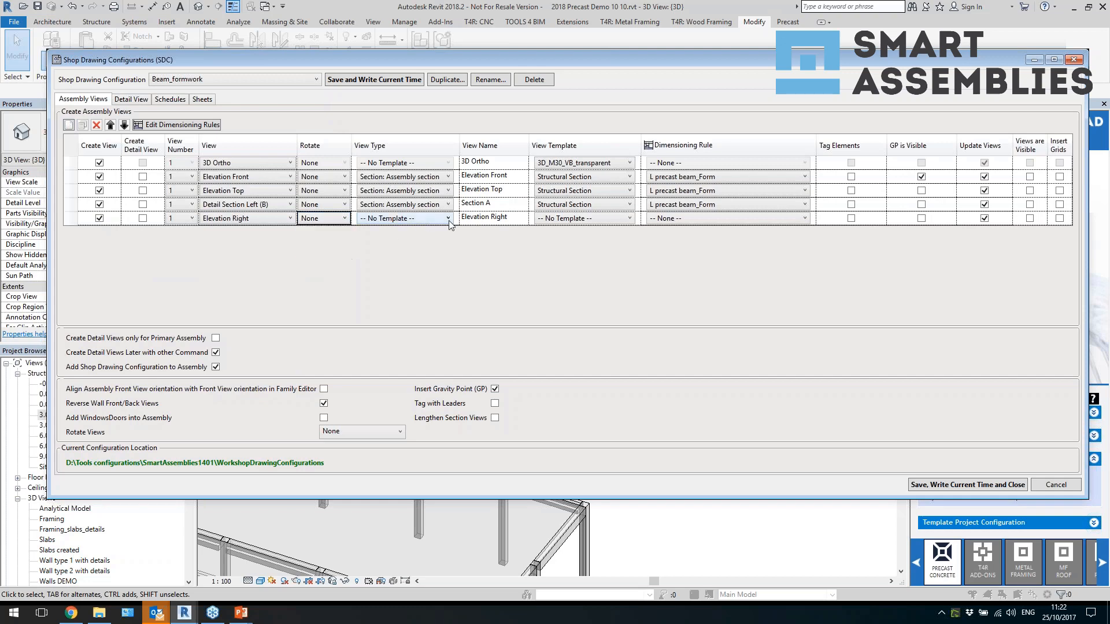
{"action": "left_click", "coordinate": [438, 220]}
{"action": "left_click", "coordinate": [501, 223]}
{"action": "left_click", "coordinate": [518, 222]}
Assign the Architectural Presentation 3D view template and the Filigran withR dimensioning rule to the Elevation Right view
{"action": "left_click", "coordinate": [549, 220]}
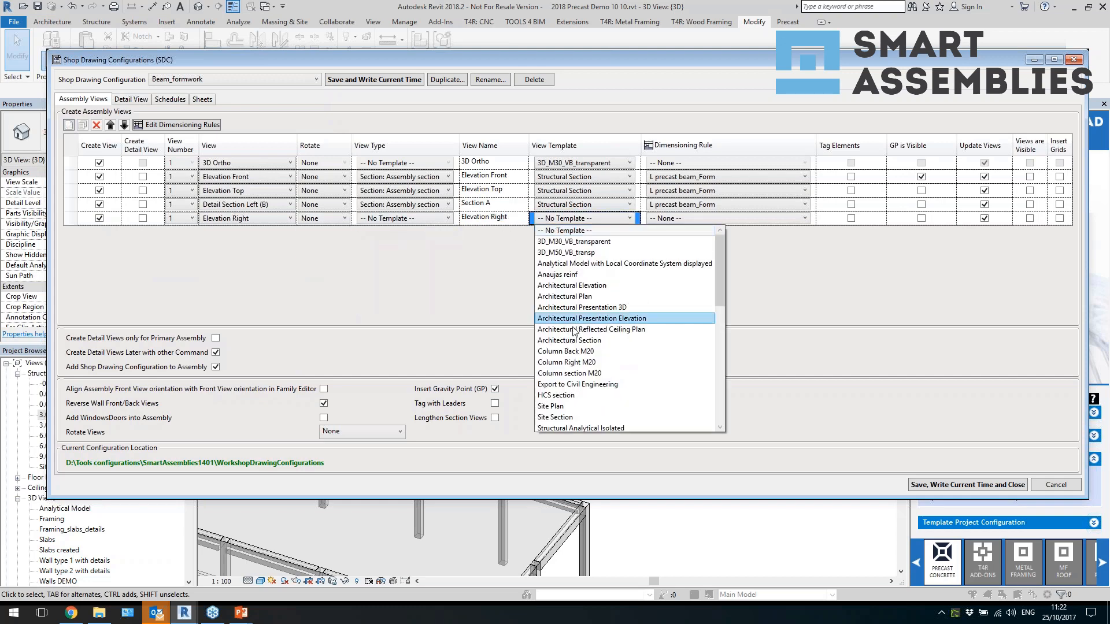
{"action": "left_click", "coordinate": [704, 303]}
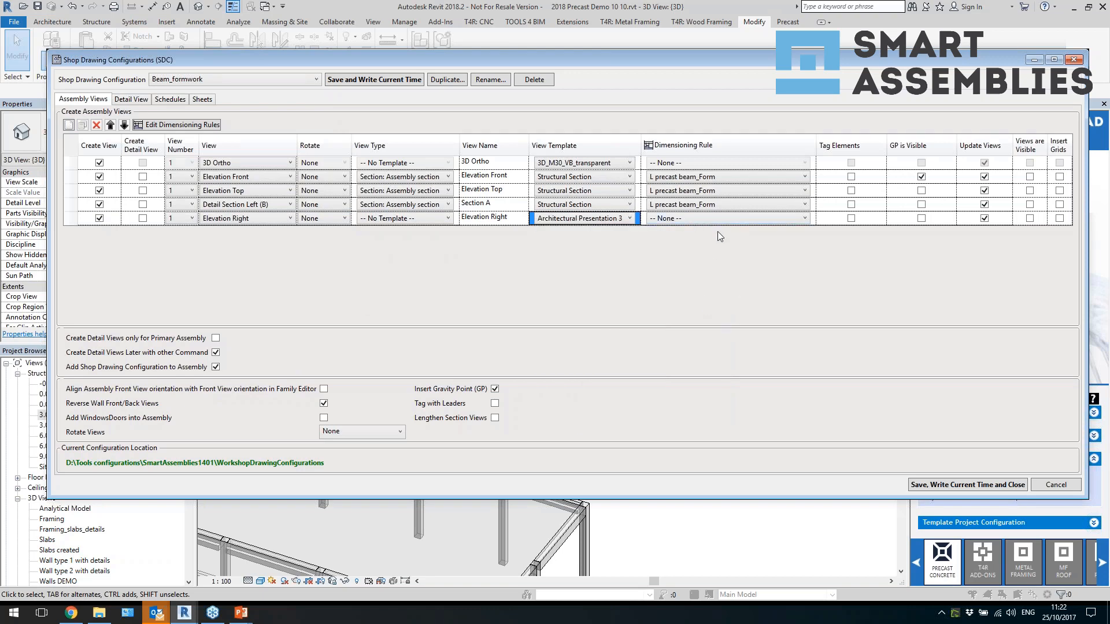
{"action": "left_click", "coordinate": [751, 219]}
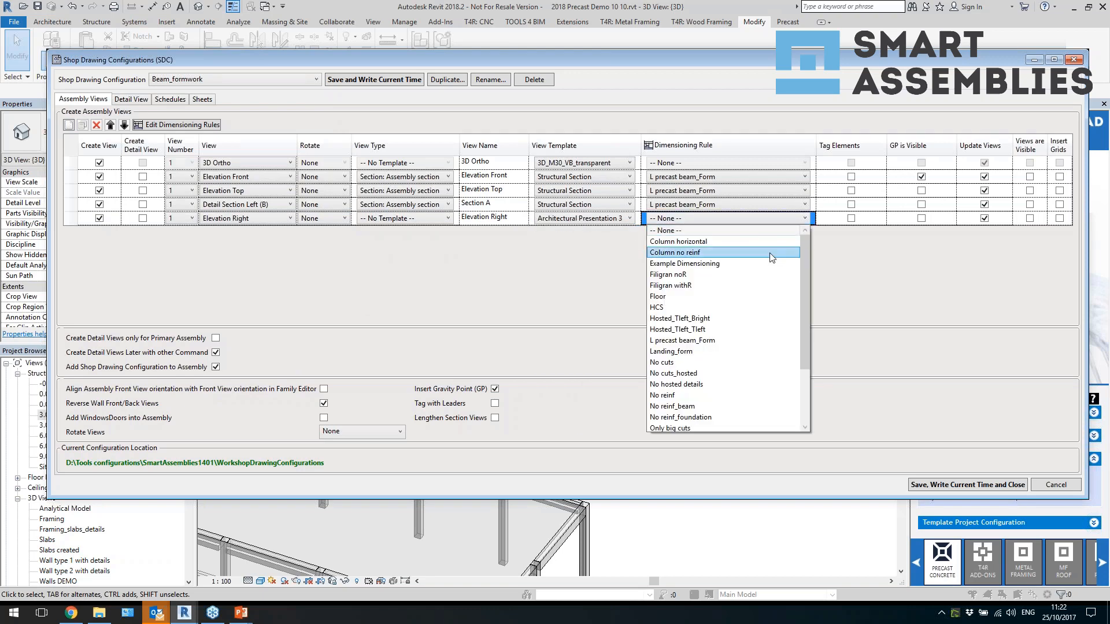
{"action": "left_click", "coordinate": [759, 284]}
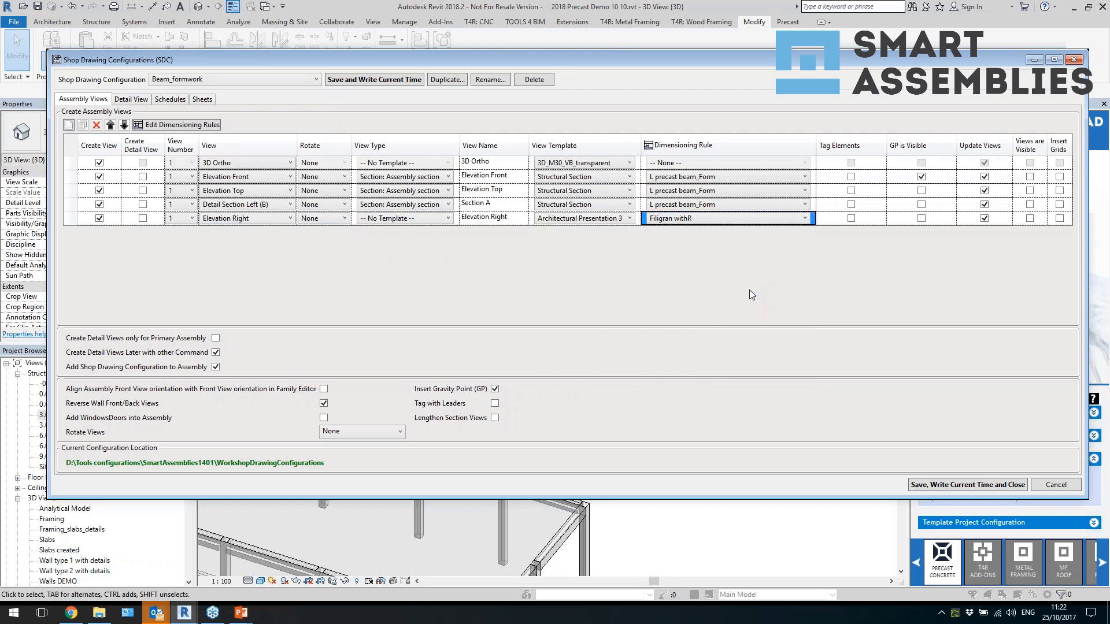
Open the dimensioning rules editor and review the main element geometry settings for cuts and equal dimension splitting
{"action": "left_click", "coordinate": [206, 127]}
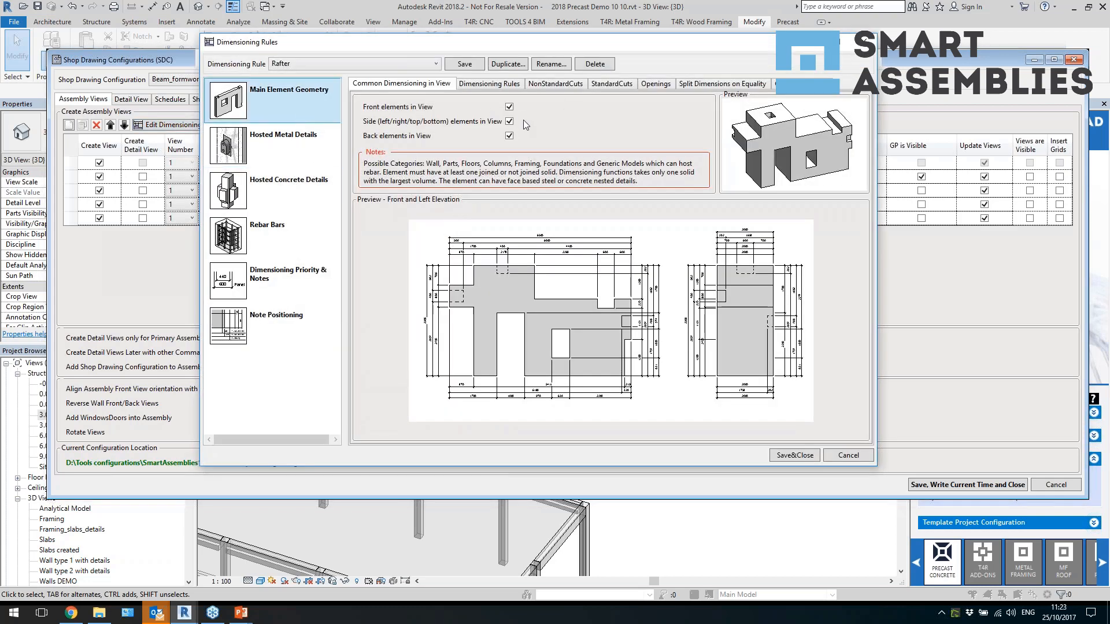
{"action": "left_click", "coordinate": [555, 88]}
{"action": "left_click", "coordinate": [617, 88]}
{"action": "left_click", "coordinate": [681, 87]}
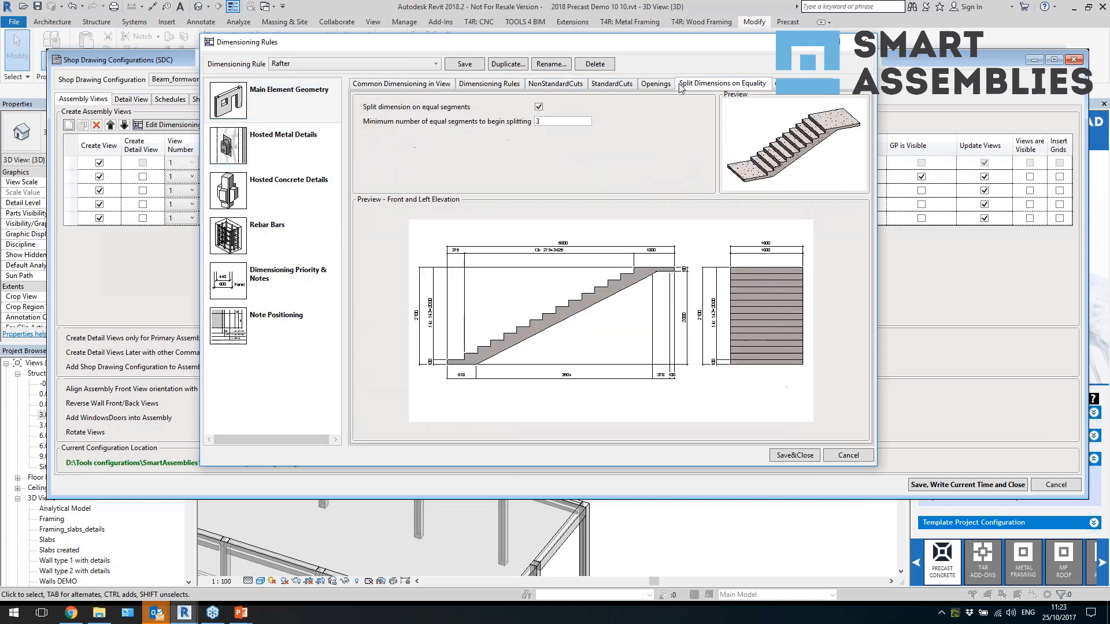
For hosted metal details, turn off total-only dimension, detail depth exclusion, position-only measuring and geometry line priority on side elements
{"action": "left_click", "coordinate": [283, 155]}
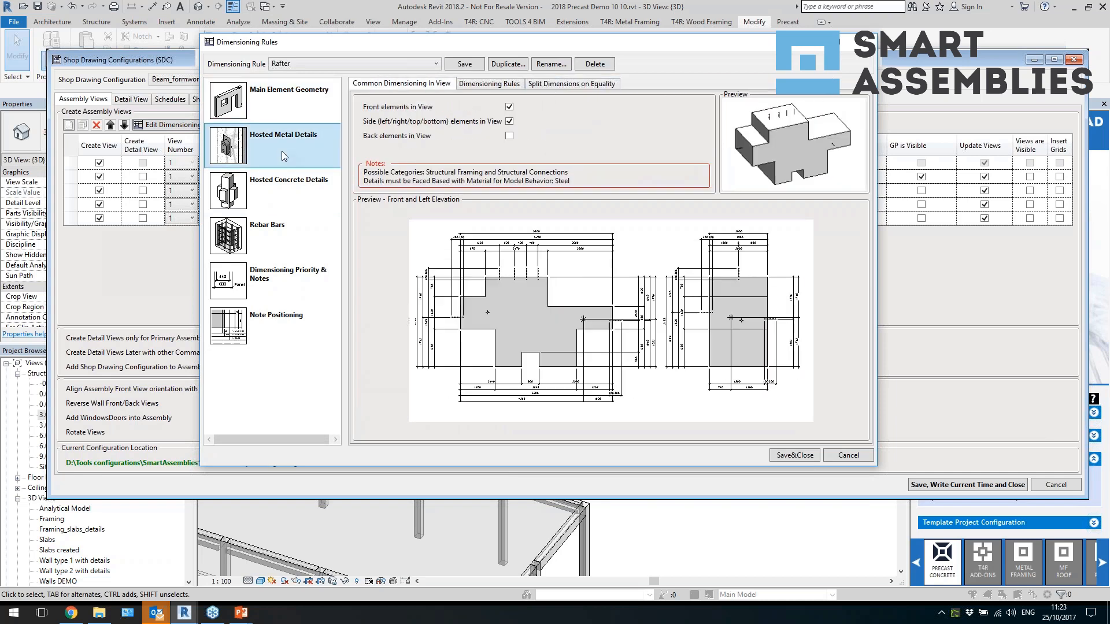
{"action": "left_click", "coordinate": [505, 85]}
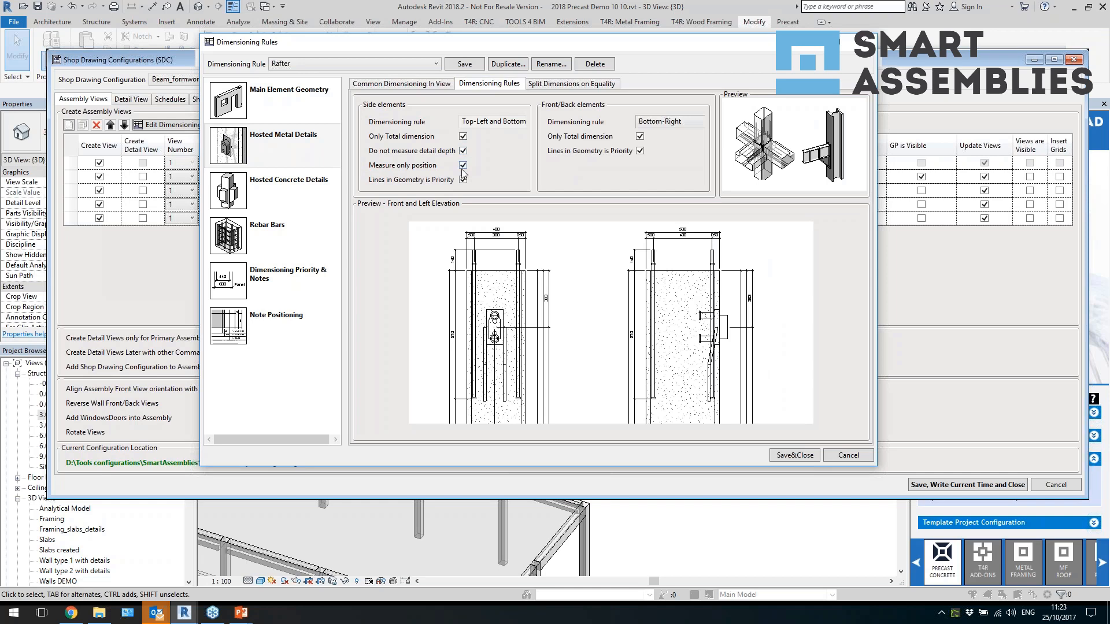
{"action": "left_click", "coordinate": [463, 179]}
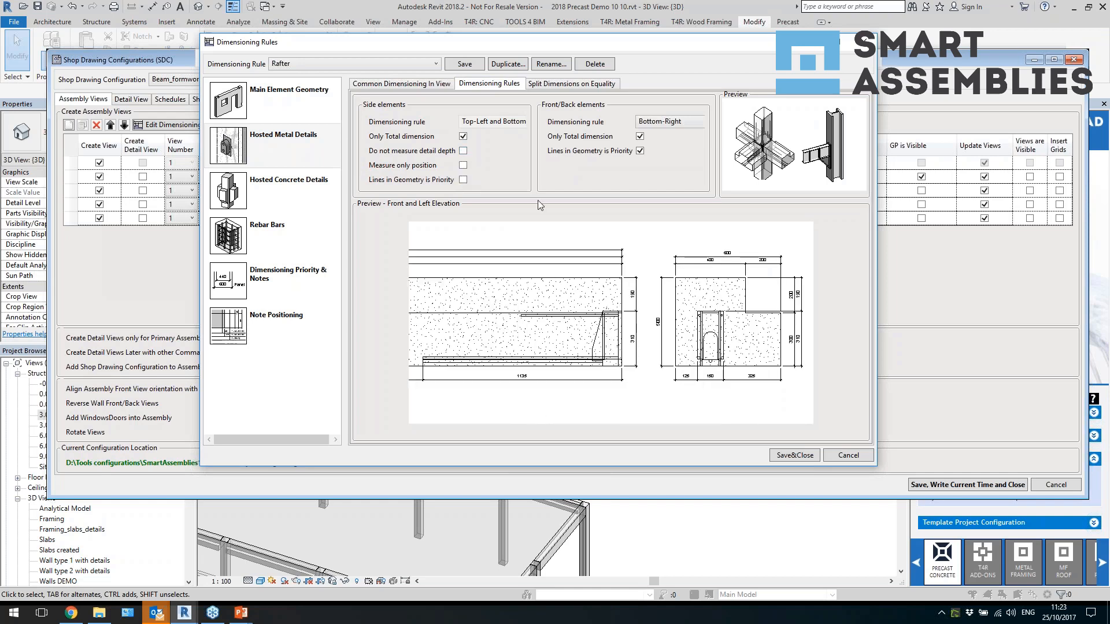
{"action": "left_click", "coordinate": [463, 136]}
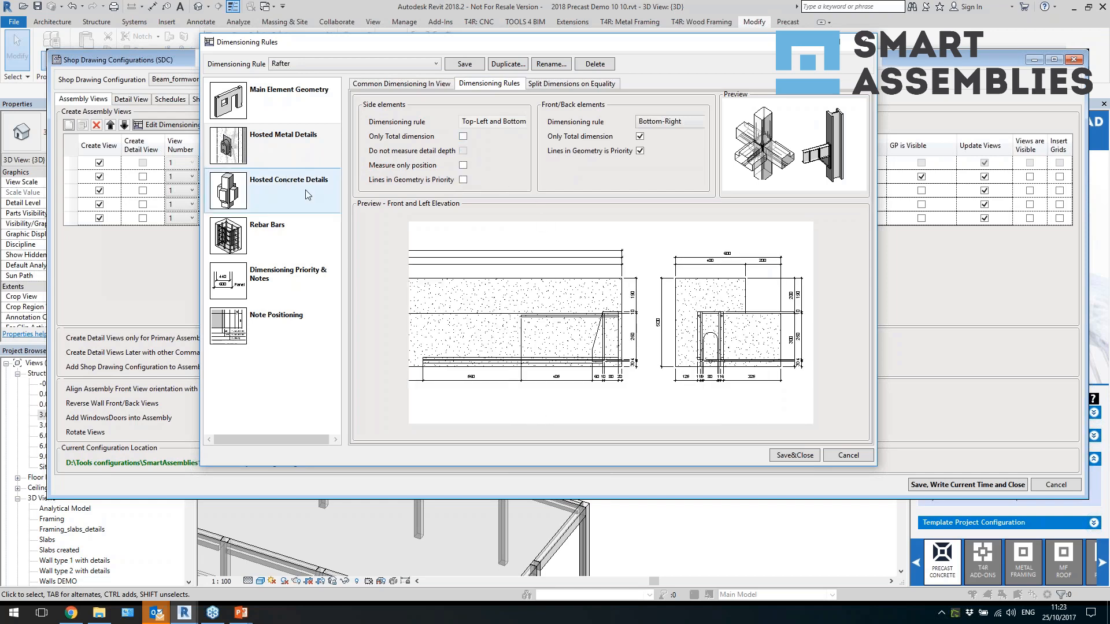
Review the Rafter rule's hosted concrete and rebar settings and its hosted metal element entry under dimensioning priority and notes
{"action": "left_click", "coordinate": [264, 194]}
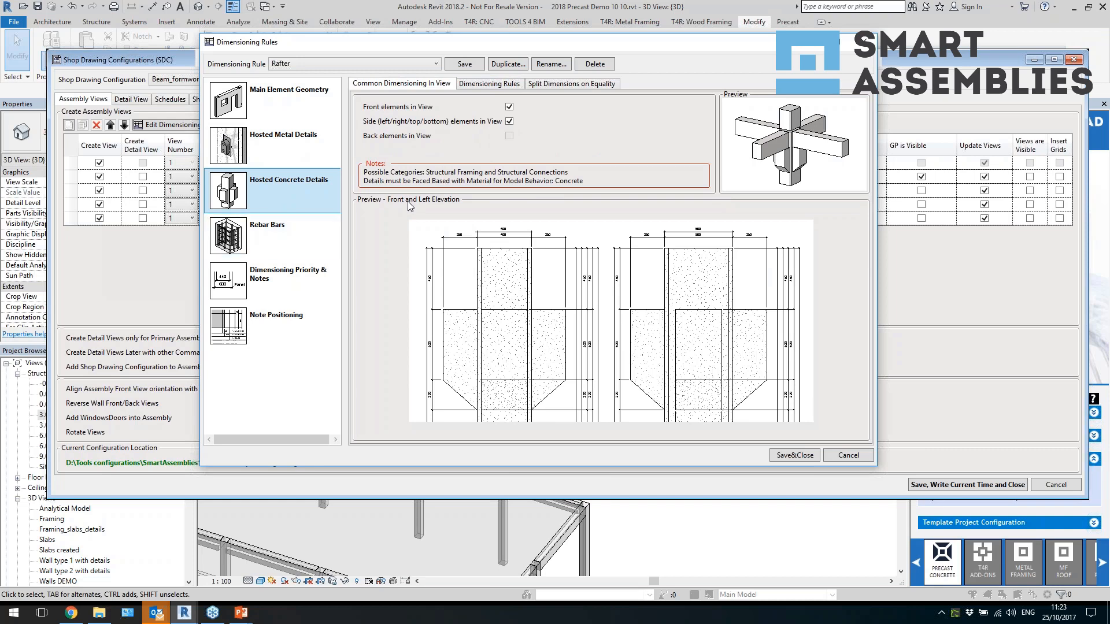
{"action": "left_click", "coordinate": [281, 242]}
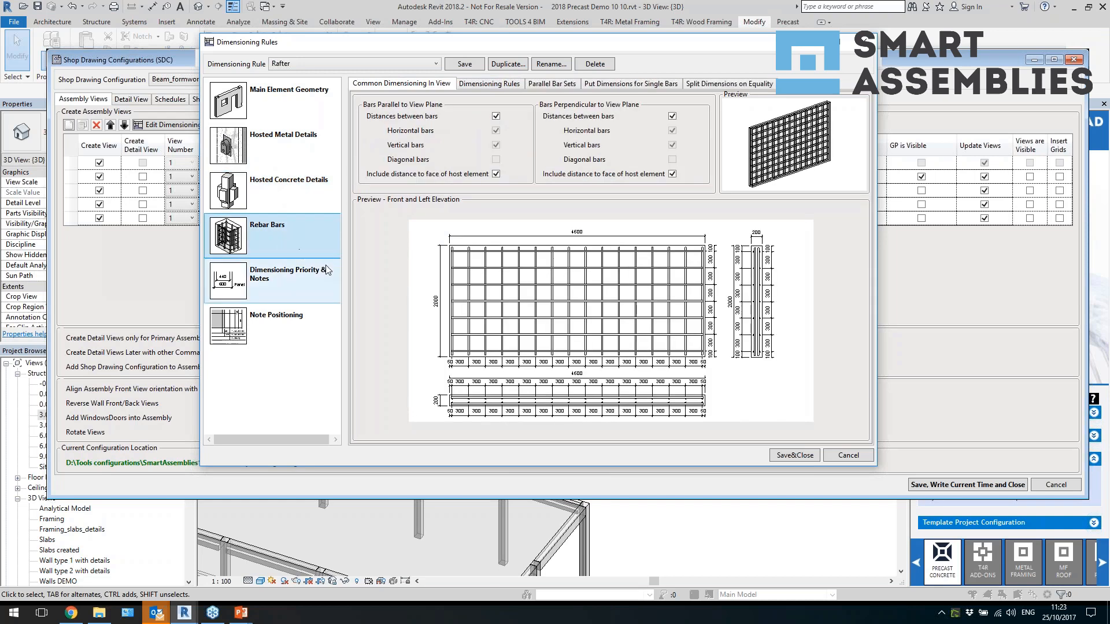
{"action": "left_click", "coordinate": [281, 282]}
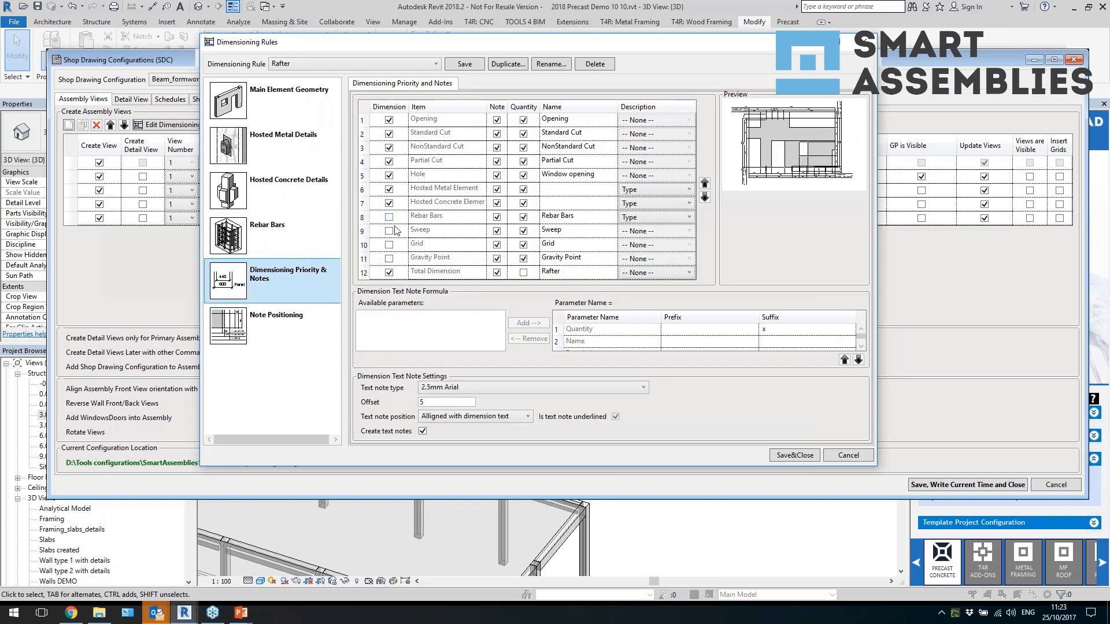
{"action": "left_click", "coordinate": [389, 189]}
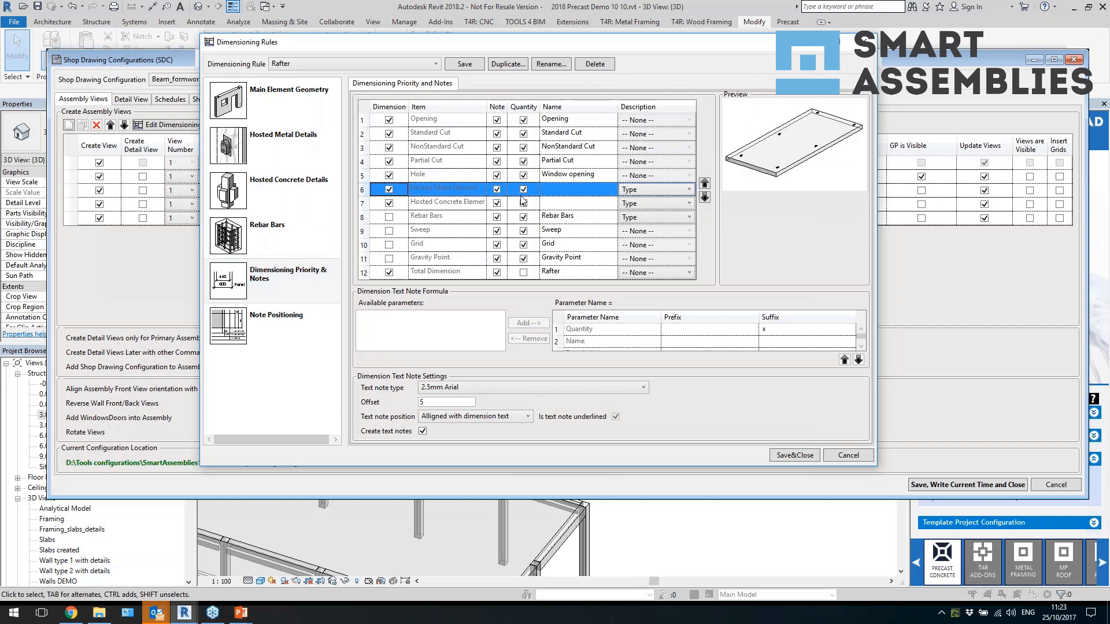
{"action": "left_click", "coordinate": [660, 193]}
{"action": "left_click", "coordinate": [775, 260]}
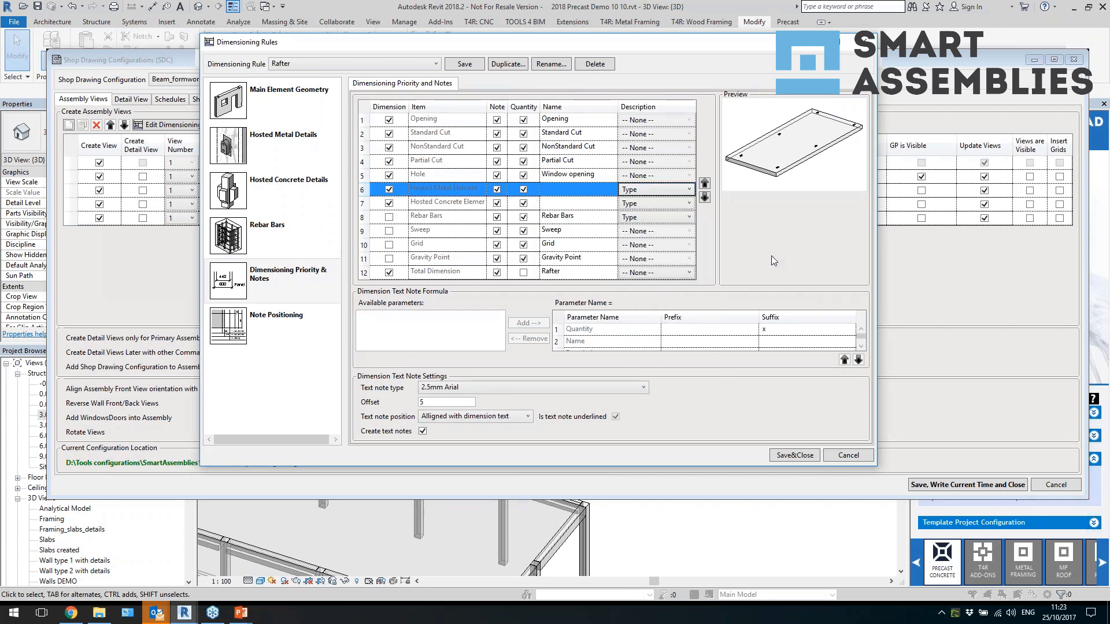
Review the note positioning settings, close the rules editor without saving, and look through the dimensioning rules available for Section A
{"action": "left_click", "coordinate": [299, 317]}
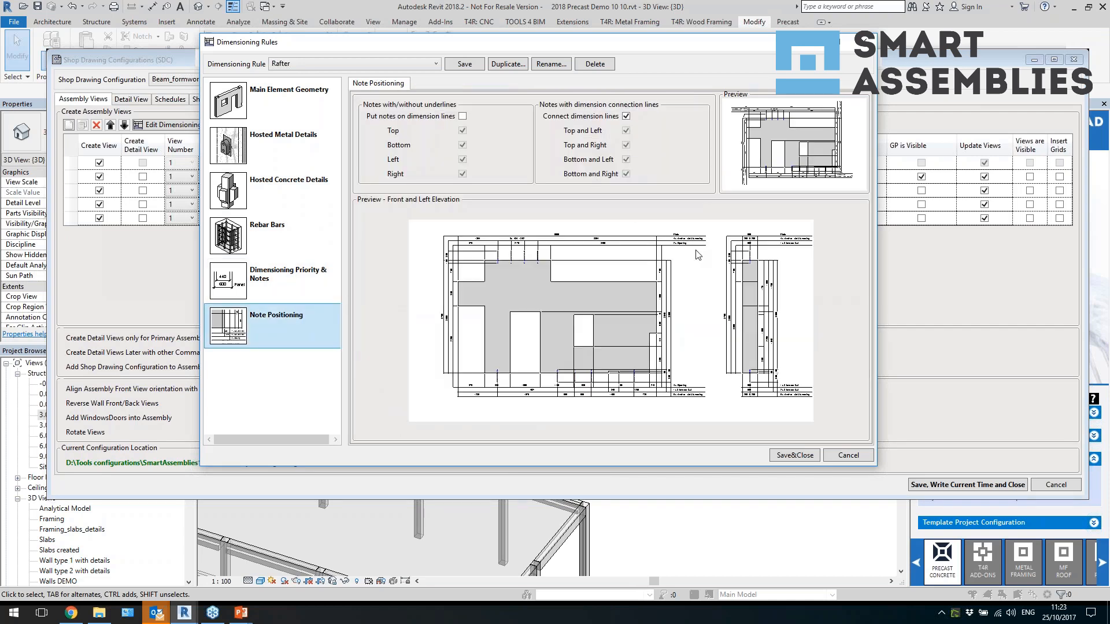
{"action": "left_click", "coordinate": [866, 41]}
{"action": "left_click", "coordinate": [804, 204]}
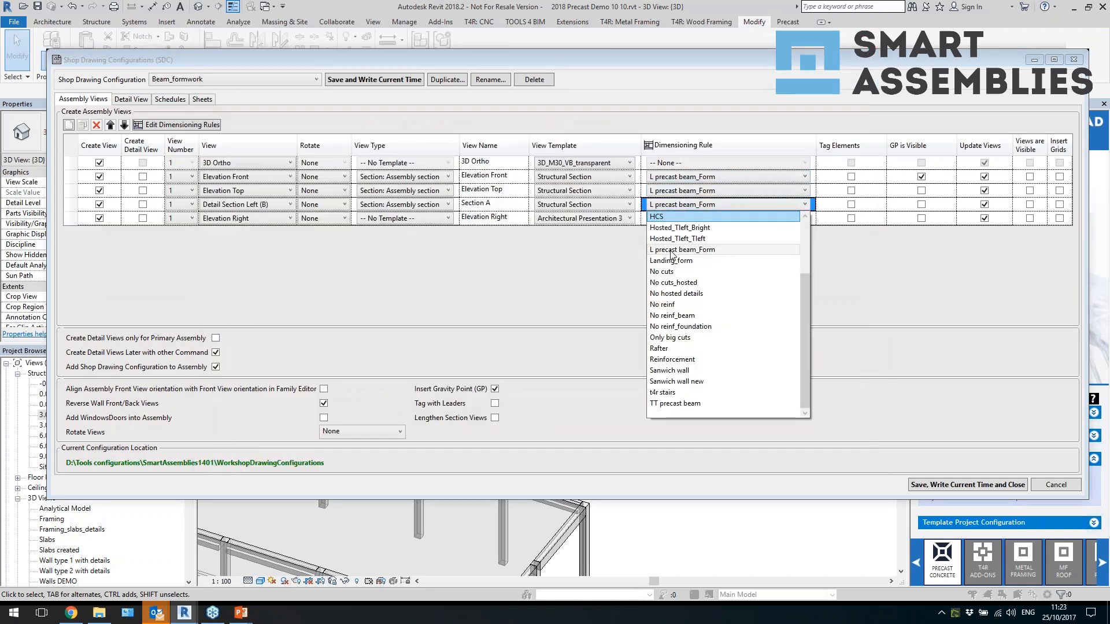
{"action": "left_click", "coordinate": [563, 276]}
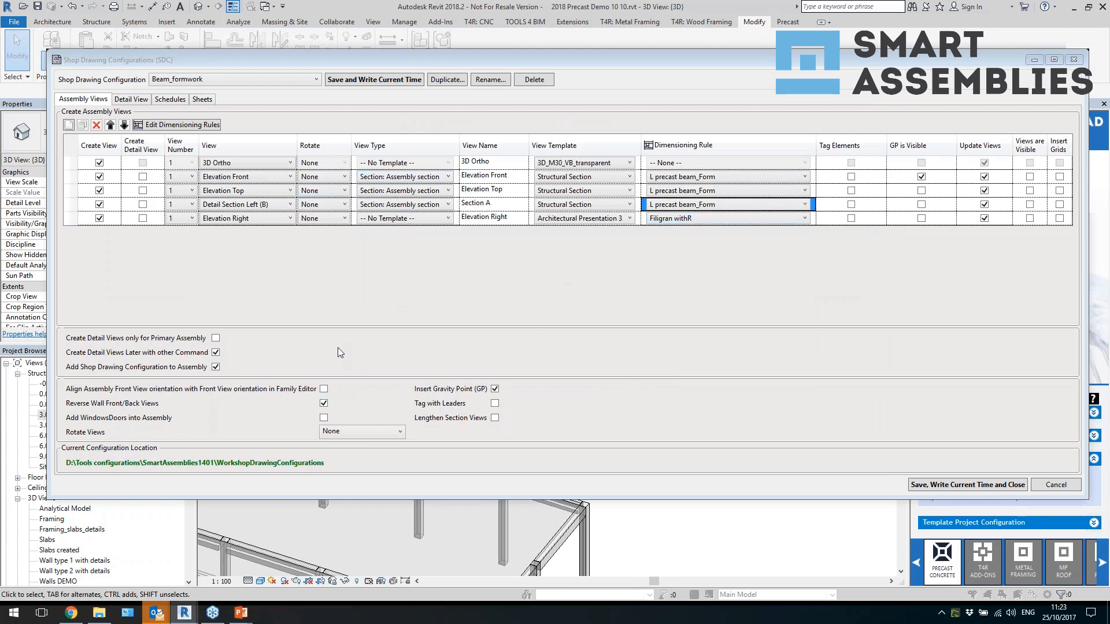
Add a Material Takeoff view to the Beam_formwork schedules using the _Hosted details schedule template
{"action": "left_click", "coordinate": [159, 103]}
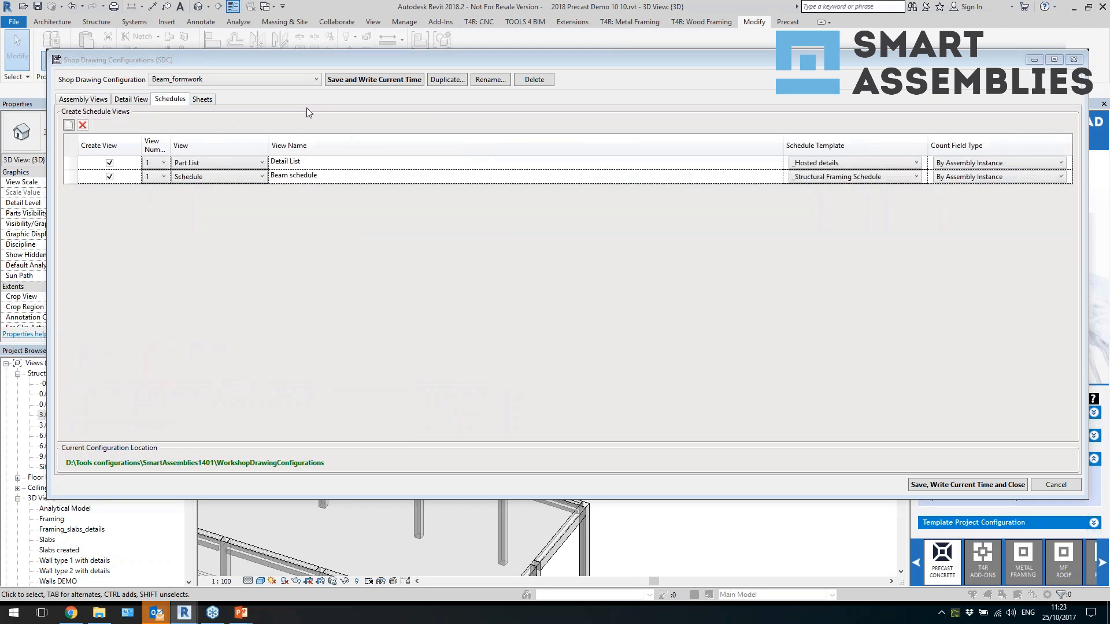
{"action": "left_click", "coordinate": [910, 168]}
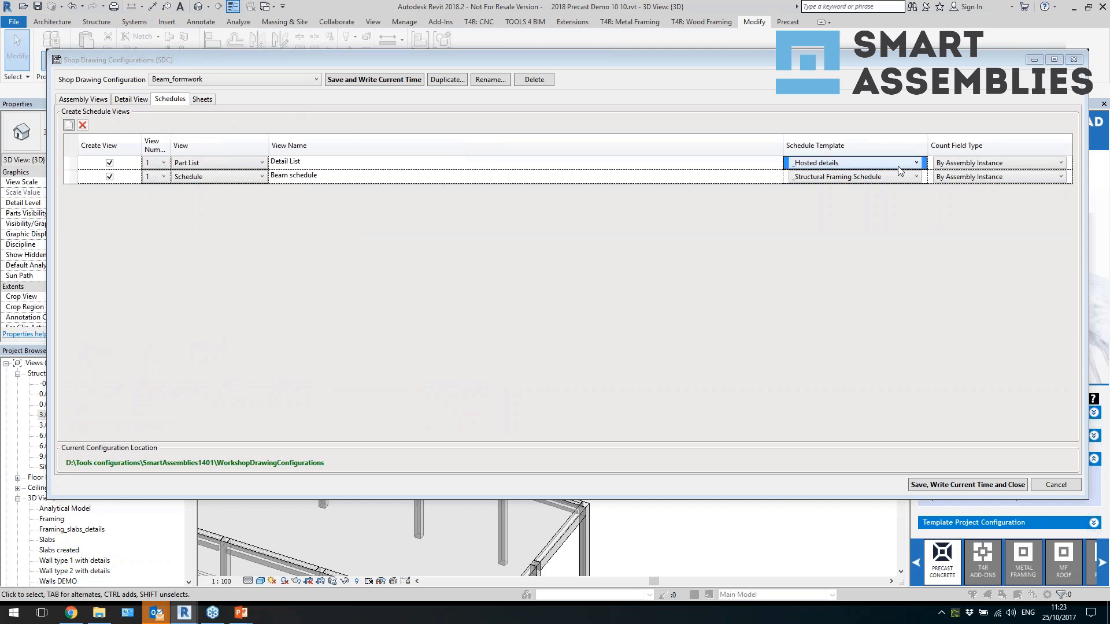
{"action": "left_click", "coordinate": [69, 124]}
{"action": "left_click", "coordinate": [206, 190]}
{"action": "left_click", "coordinate": [245, 205]}
{"action": "left_click", "coordinate": [820, 191]}
{"action": "left_click", "coordinate": [825, 225]}
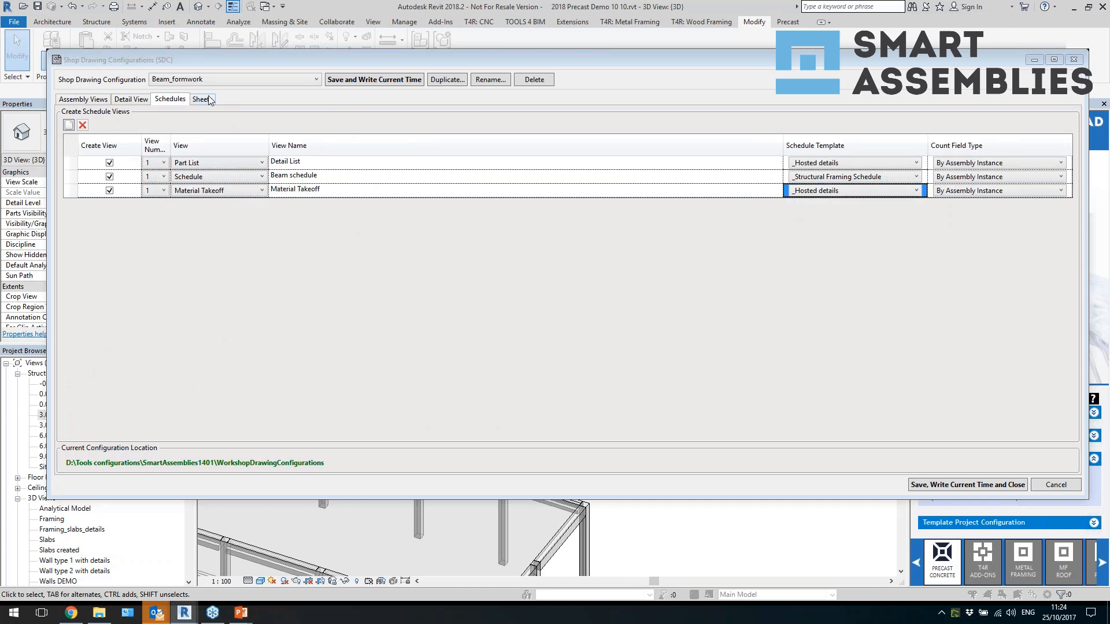
Review the Beam_formwork sheet's titleblock and sheet template options, and close the shop drawing configurations without saving
{"action": "left_click", "coordinate": [203, 99]}
{"action": "left_click", "coordinate": [995, 156]}
{"action": "left_click", "coordinate": [995, 155]}
{"action": "left_click", "coordinate": [895, 153]}
{"action": "left_click", "coordinate": [894, 154]}
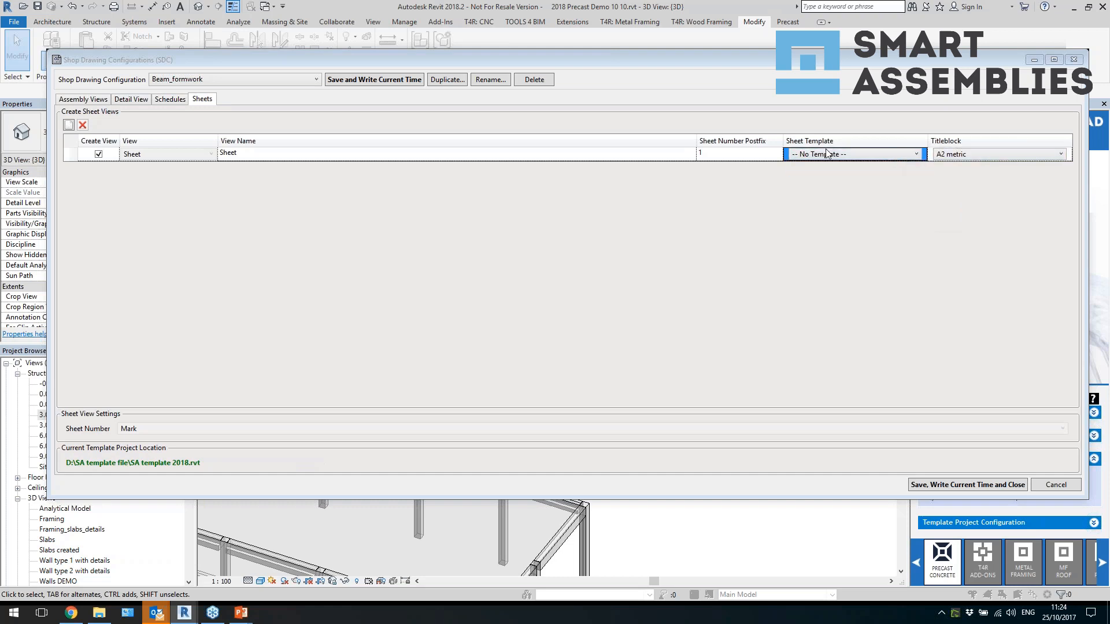
{"action": "left_click", "coordinate": [1074, 60]}
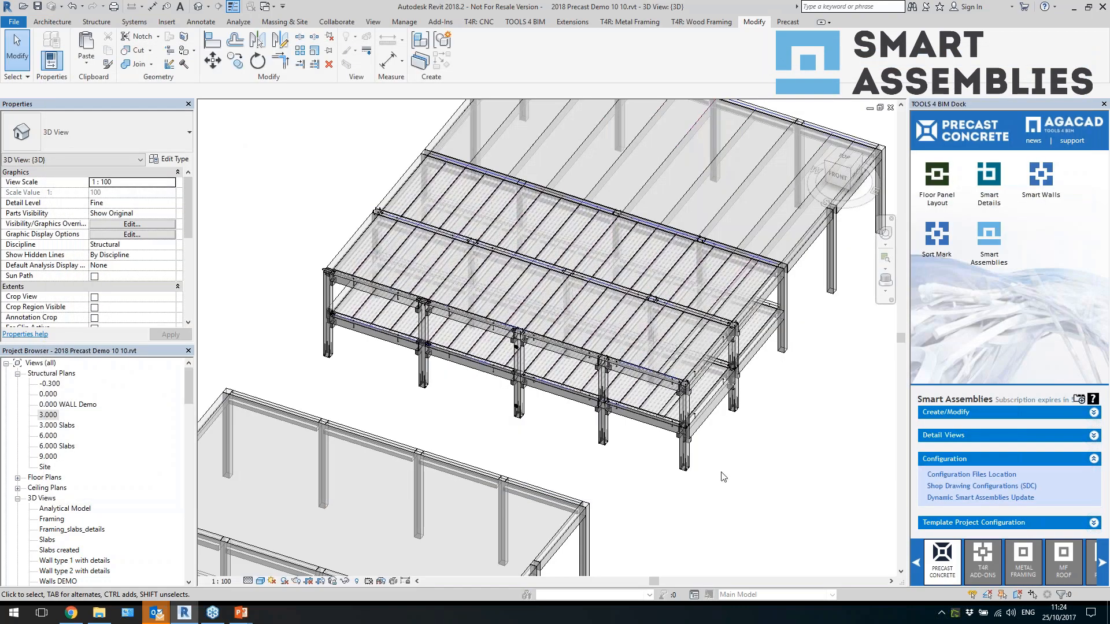
Select the 600x500 L precast beam between the two front columns nearest the building corner on level 3.000 and check its Mark
{"action": "scroll", "coordinate": [725, 475], "scroll_direction": "up", "scroll_amount": 3}
{"action": "left_click", "coordinate": [633, 397]}
{"action": "scroll", "coordinate": [549, 333], "scroll_direction": "down", "scroll_amount": 5}
{"action": "scroll", "coordinate": [612, 348], "scroll_direction": "up", "scroll_amount": 6}
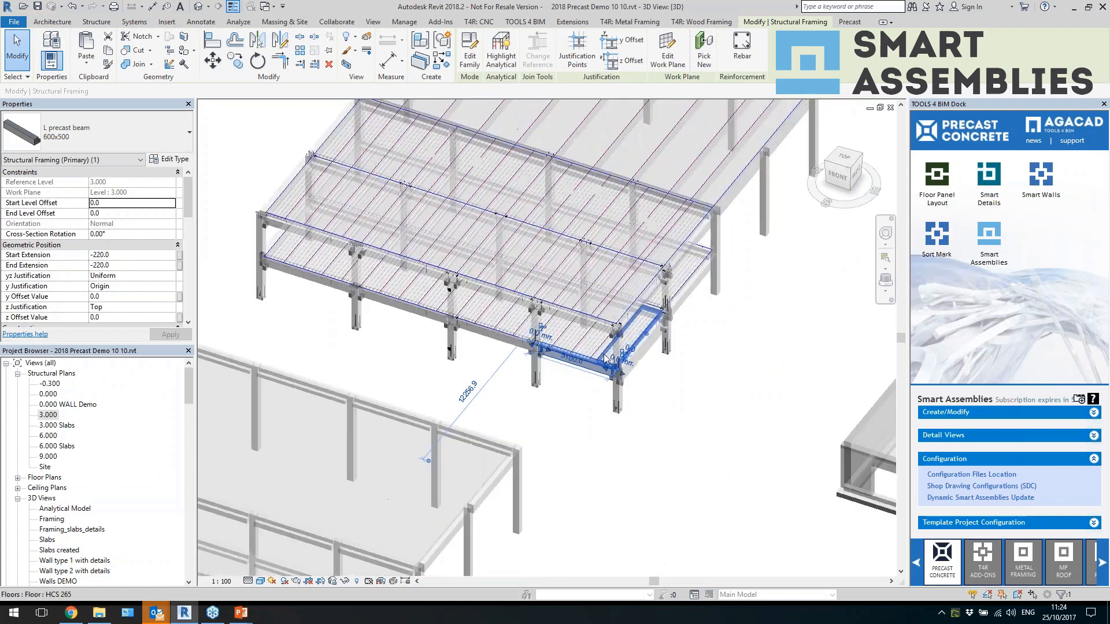
{"action": "scroll", "coordinate": [611, 428], "scroll_direction": "up", "scroll_amount": 2}
{"action": "scroll", "coordinate": [121, 281], "scroll_direction": "down", "scroll_amount": 8}
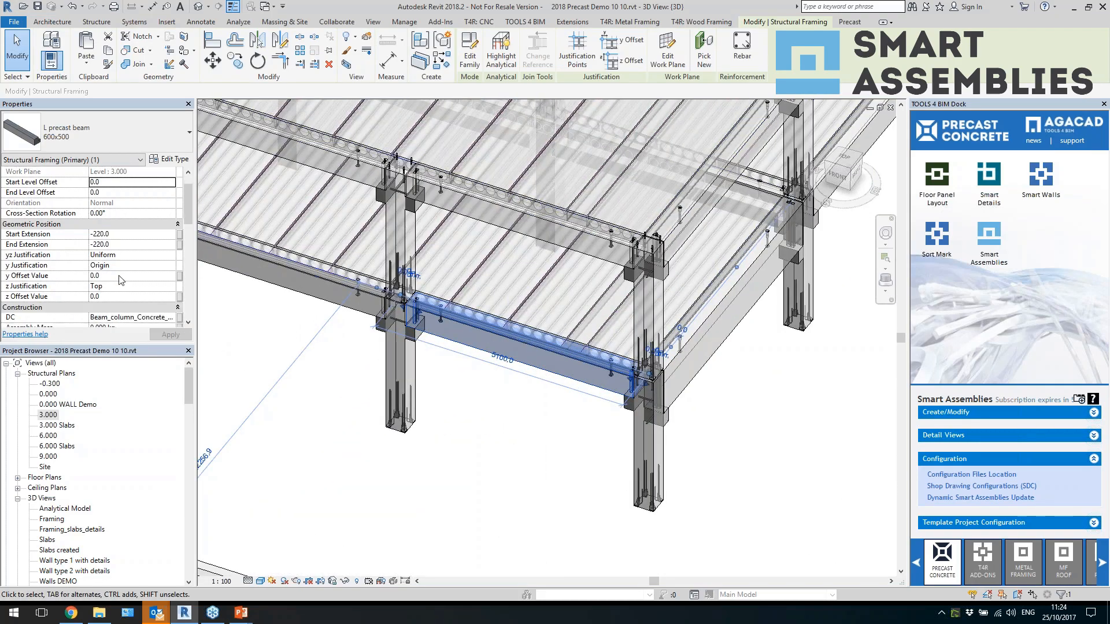
{"action": "scroll", "coordinate": [122, 282], "scroll_direction": "down", "scroll_amount": 4}
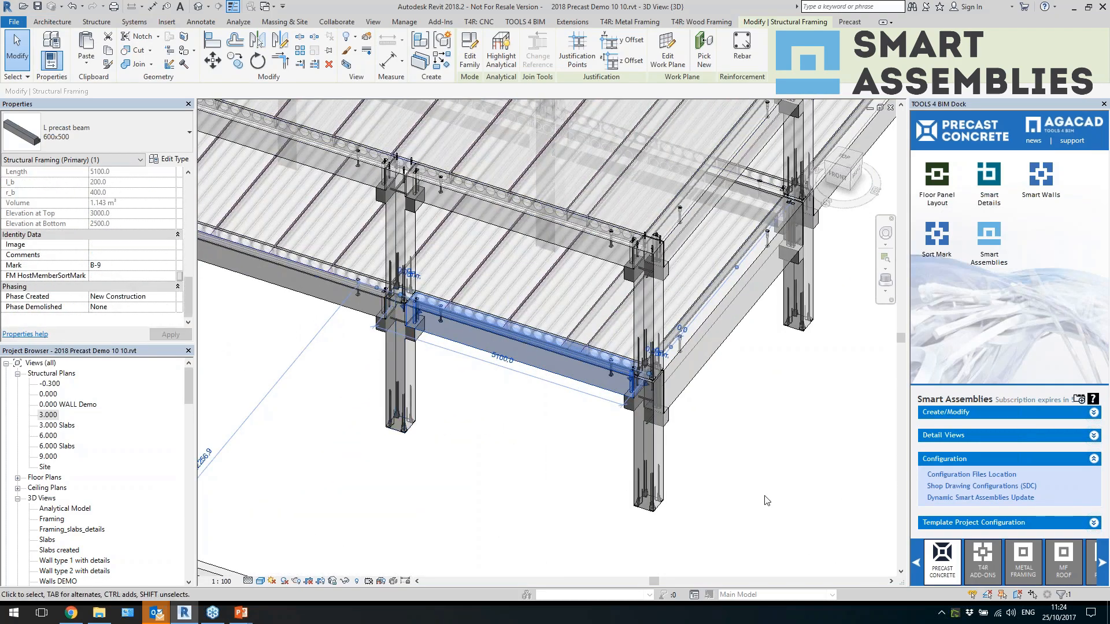
Create an assembly for the level 3.000 precast beam with the Beam_formwork shop drawing configuration and dismiss the report
{"action": "left_click", "coordinate": [986, 413]}
{"action": "left_click", "coordinate": [347, 169]}
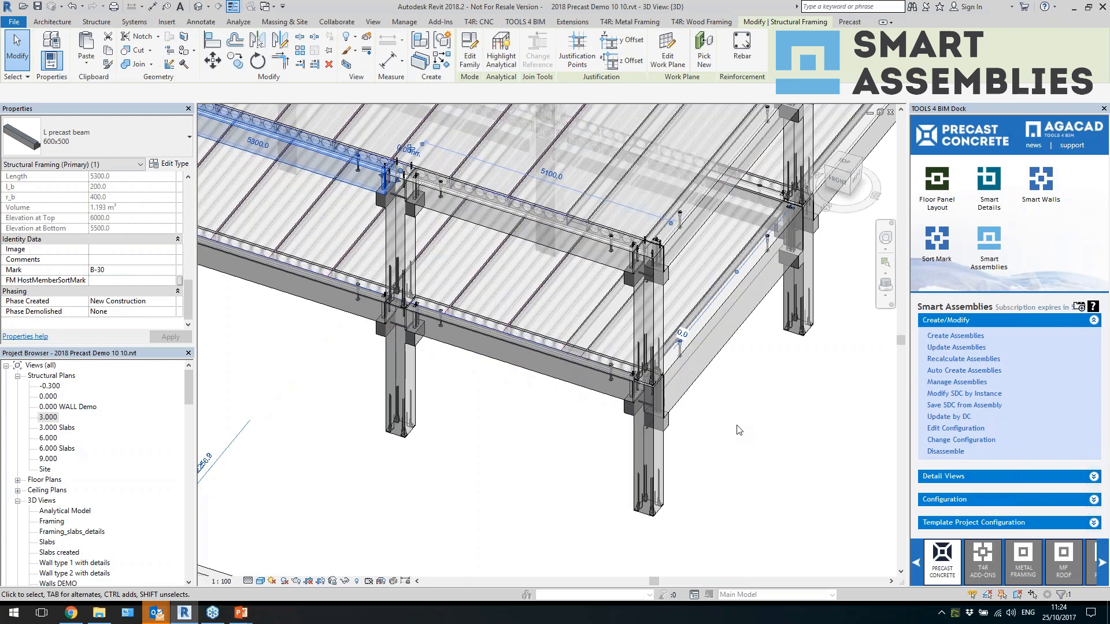
{"action": "left_click", "coordinate": [955, 335]}
{"action": "left_click", "coordinate": [541, 271]}
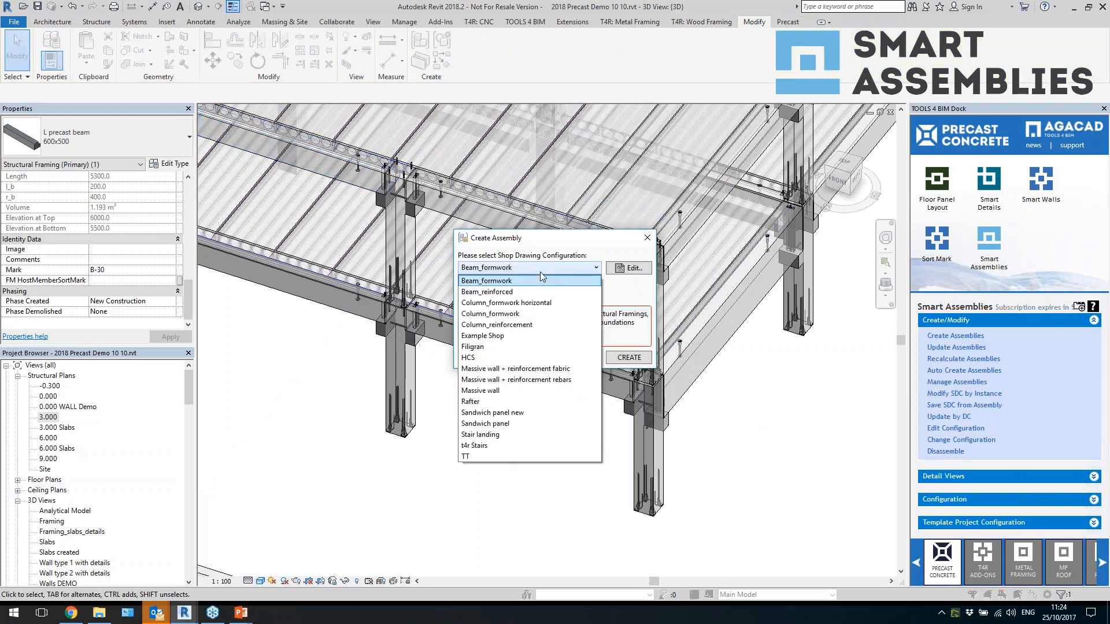
{"action": "left_click", "coordinate": [538, 284]}
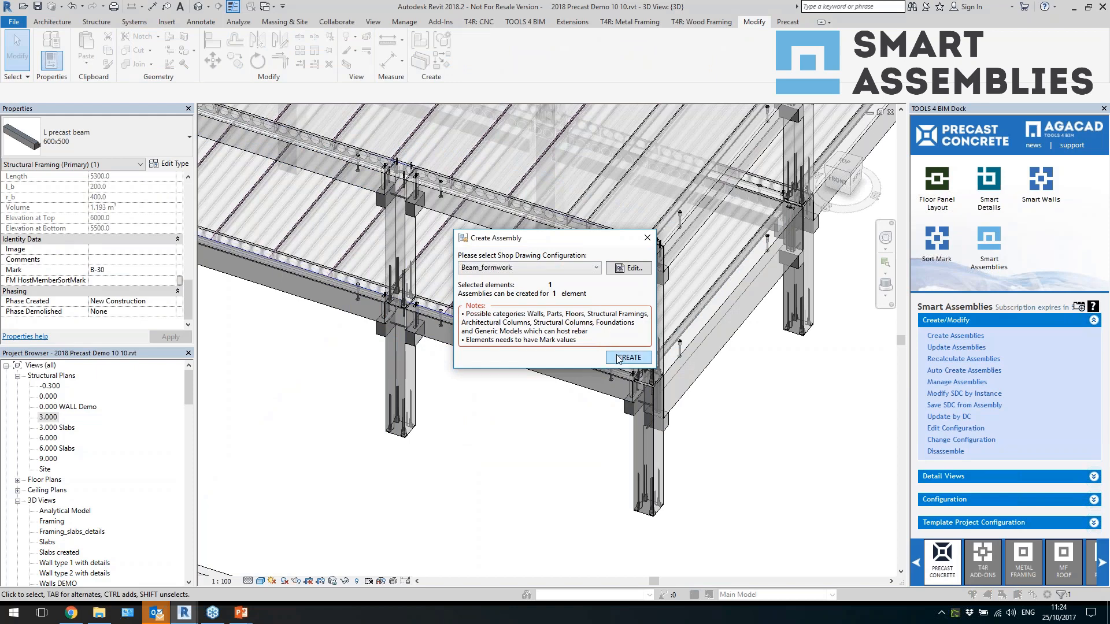
{"action": "left_click", "coordinate": [620, 358]}
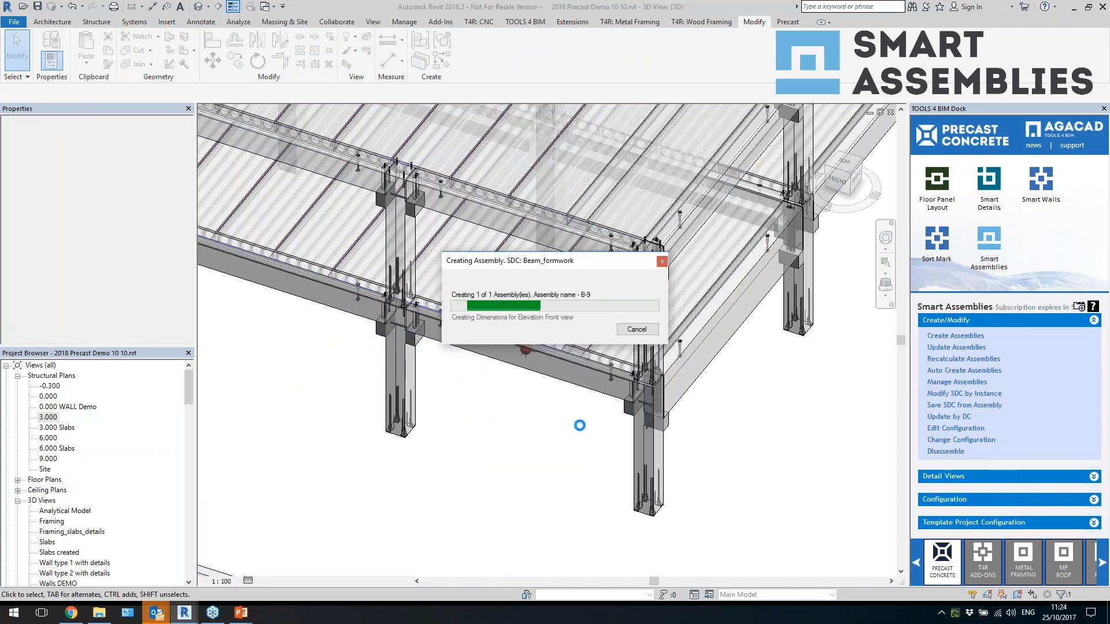
{"action": "left_click_drag", "start_coordinate": [552, 268], "coordinate": [551, 192]}
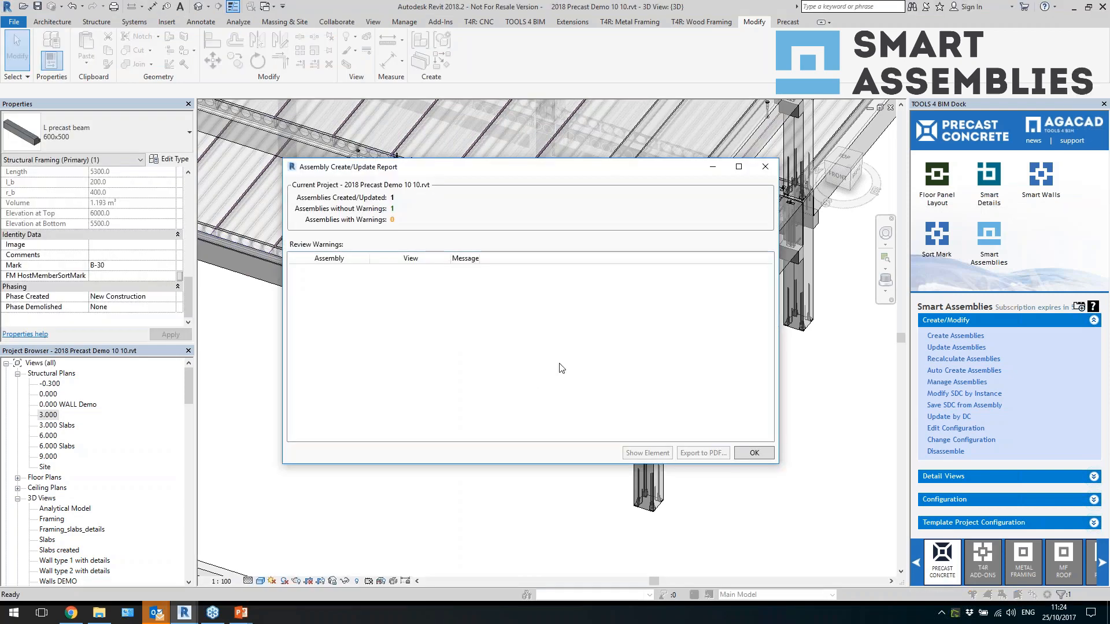
{"action": "left_click", "coordinate": [754, 454]}
Check the new beam assembly's properties and open its sheet from the B-9 assembly views
{"action": "left_click", "coordinate": [507, 360]}
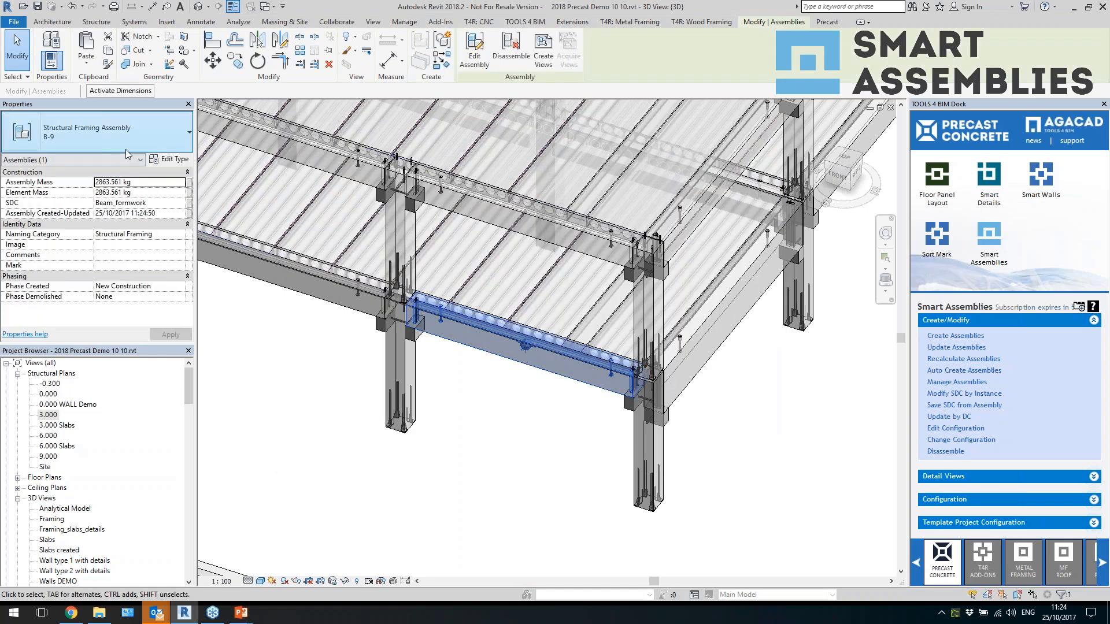
{"action": "left_click_drag", "start_coordinate": [188, 382], "coordinate": [187, 570]}
{"action": "double_click", "coordinate": [57, 579]}
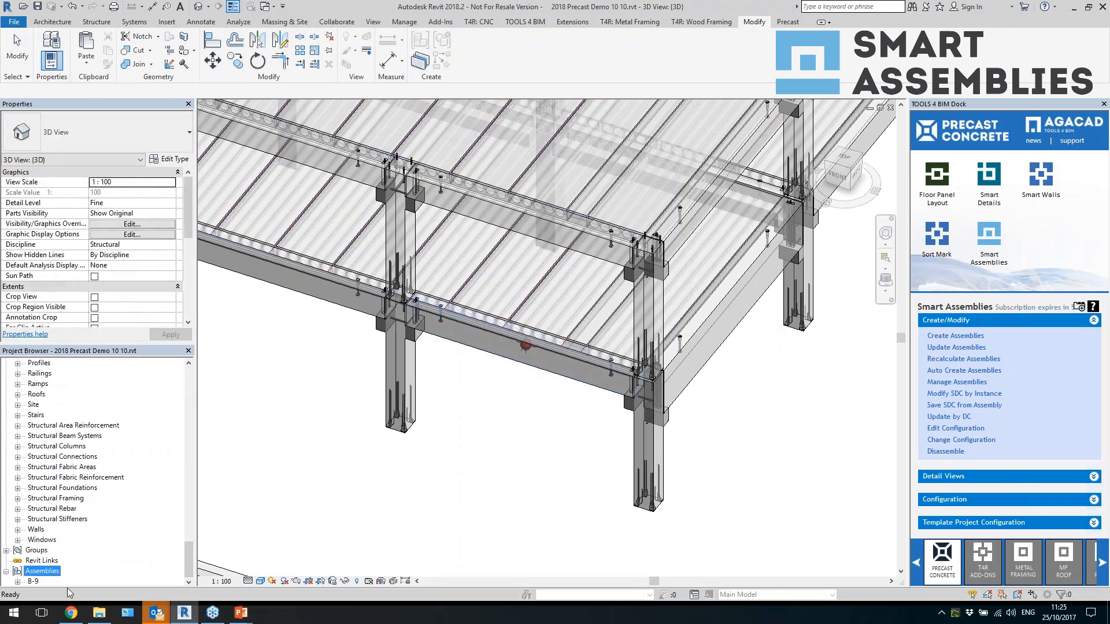
{"action": "double_click", "coordinate": [34, 581]}
{"action": "double_click", "coordinate": [63, 581]}
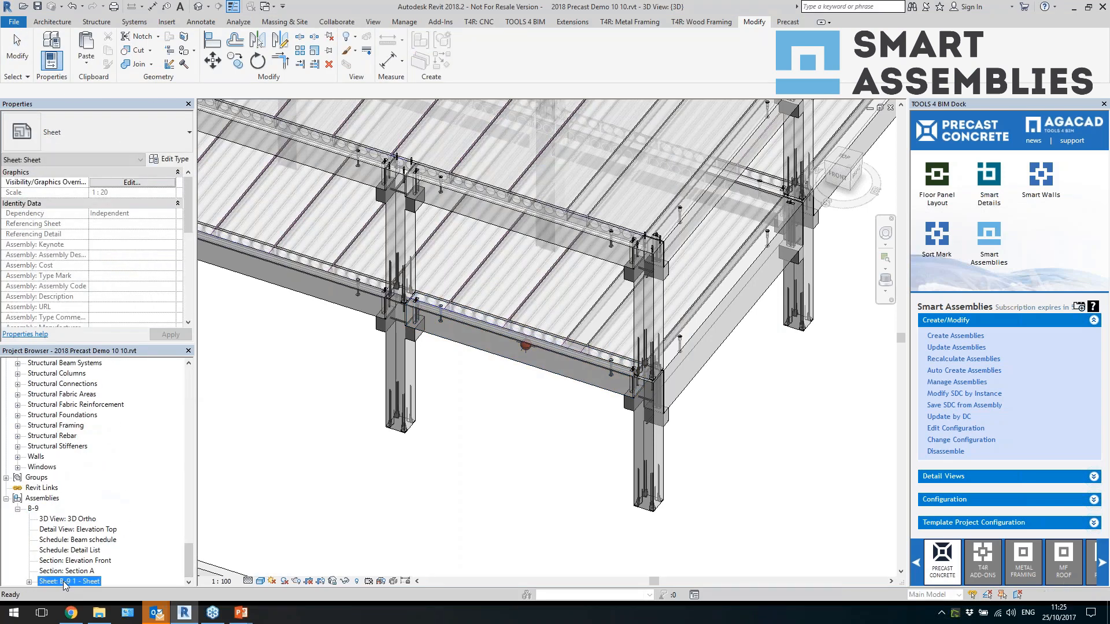
{"action": "left_click", "coordinate": [554, 520]}
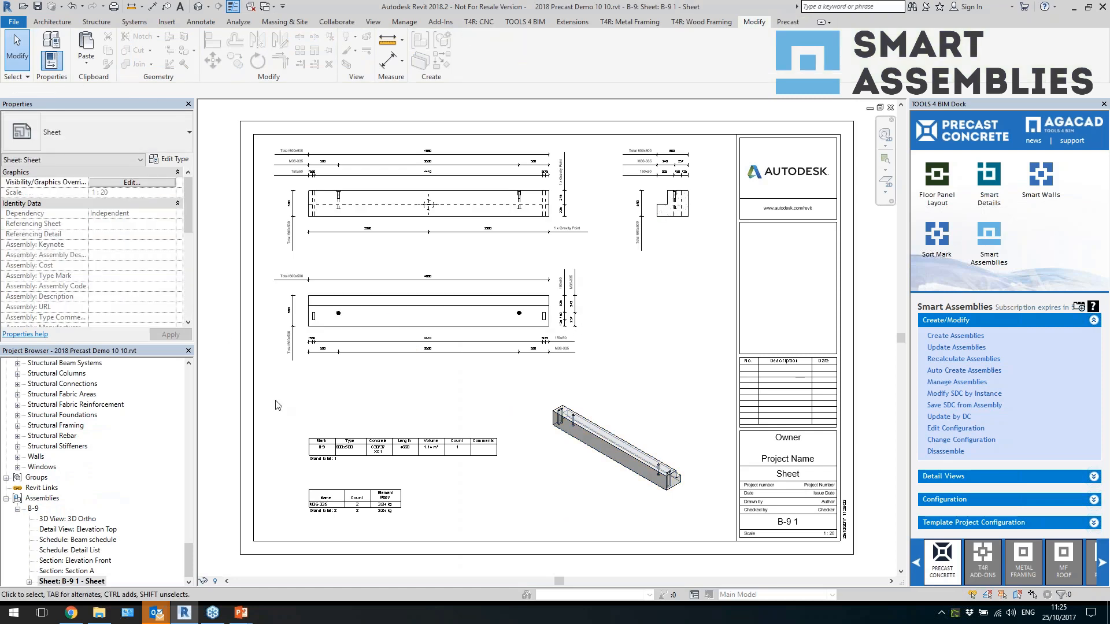
Examine the beam sheet's dimensioned elevations, section, schedules and 3D view
{"action": "scroll", "coordinate": [339, 183], "scroll_direction": "up", "scroll_amount": 5}
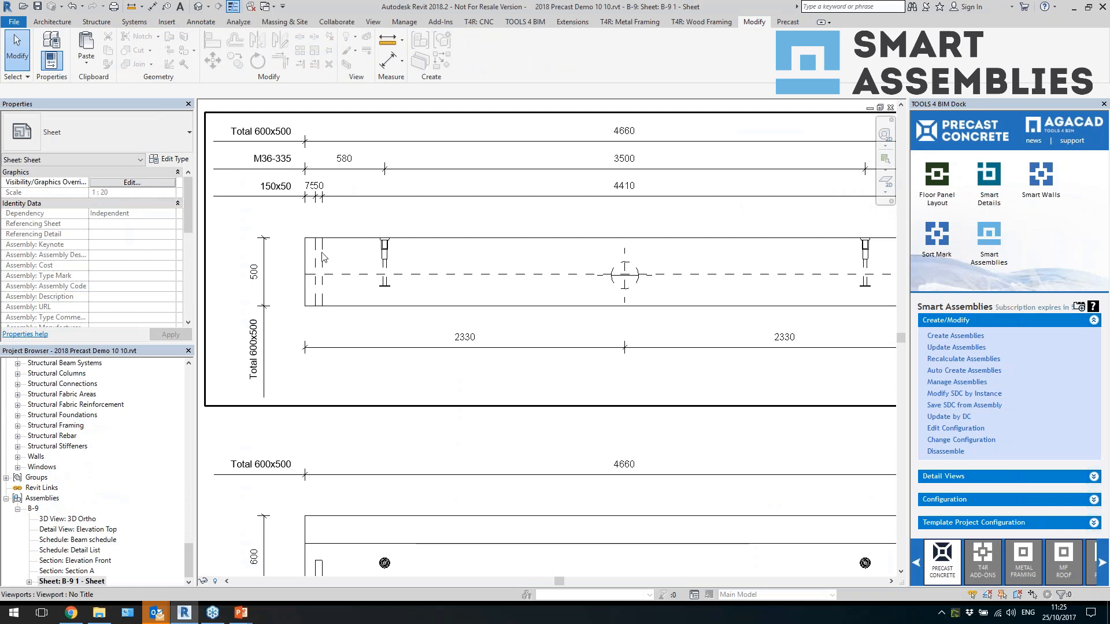
{"action": "scroll", "coordinate": [312, 196], "scroll_direction": "down", "scroll_amount": 3}
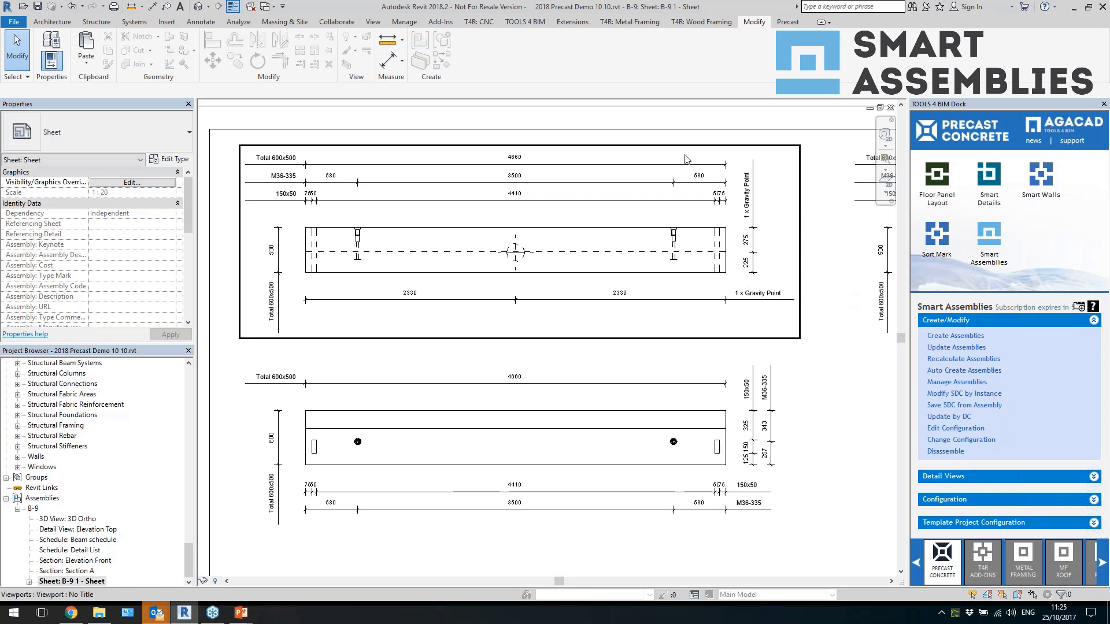
{"action": "scroll", "coordinate": [720, 389], "scroll_direction": "down", "scroll_amount": 3}
{"action": "scroll", "coordinate": [720, 389], "scroll_direction": "up", "scroll_amount": 2}
{"action": "scroll", "coordinate": [720, 389], "scroll_direction": "up", "scroll_amount": 1}
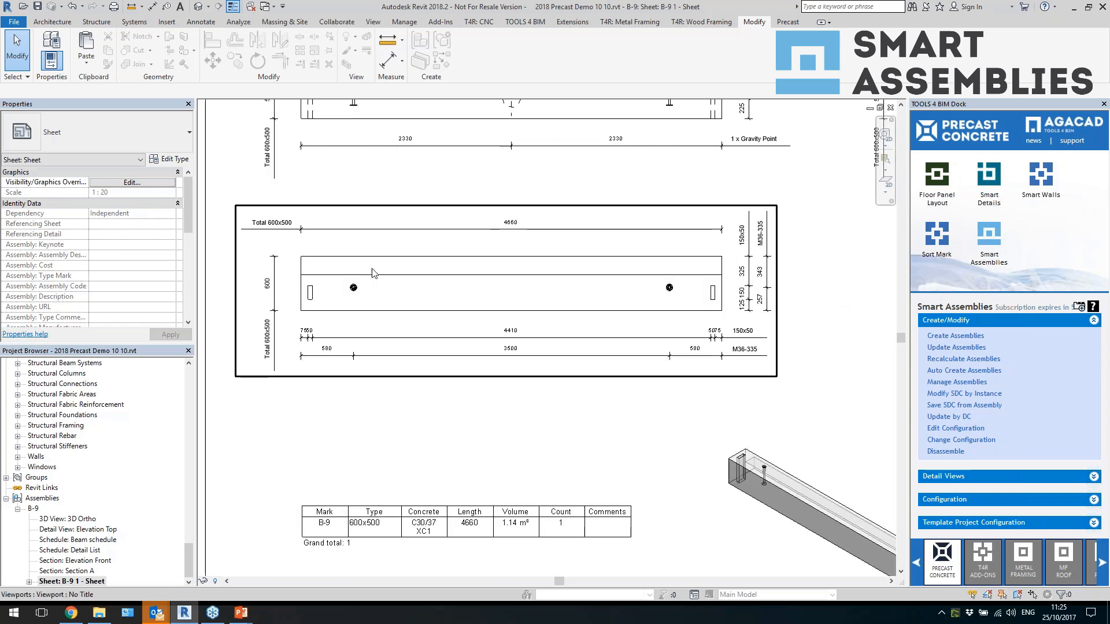
{"action": "scroll", "coordinate": [442, 240], "scroll_direction": "down", "scroll_amount": 3}
{"action": "scroll", "coordinate": [471, 364], "scroll_direction": "up", "scroll_amount": 2}
{"action": "left_click", "coordinate": [334, 460]}
{"action": "scroll", "coordinate": [484, 445], "scroll_direction": "down", "scroll_amount": 3}
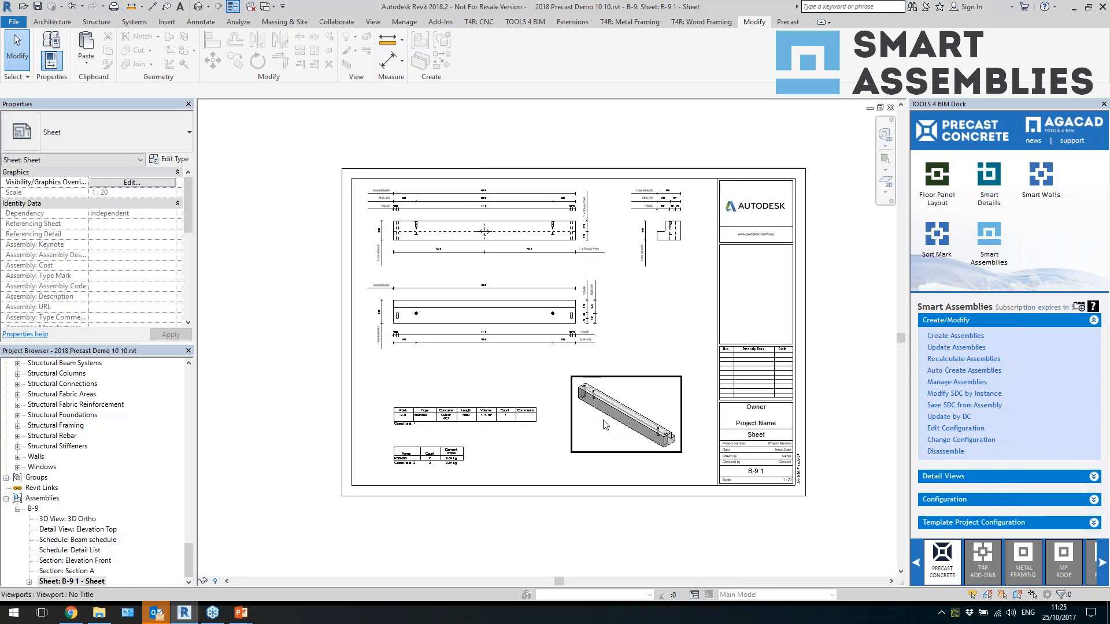
{"action": "scroll", "coordinate": [485, 349], "scroll_direction": "down", "scroll_amount": 2}
Return to the 3D model and select the two front precast columns next to the corner column, plus the adjoining level 3.000 beam farther from the corner
{"action": "left_click", "coordinate": [81, 540]}
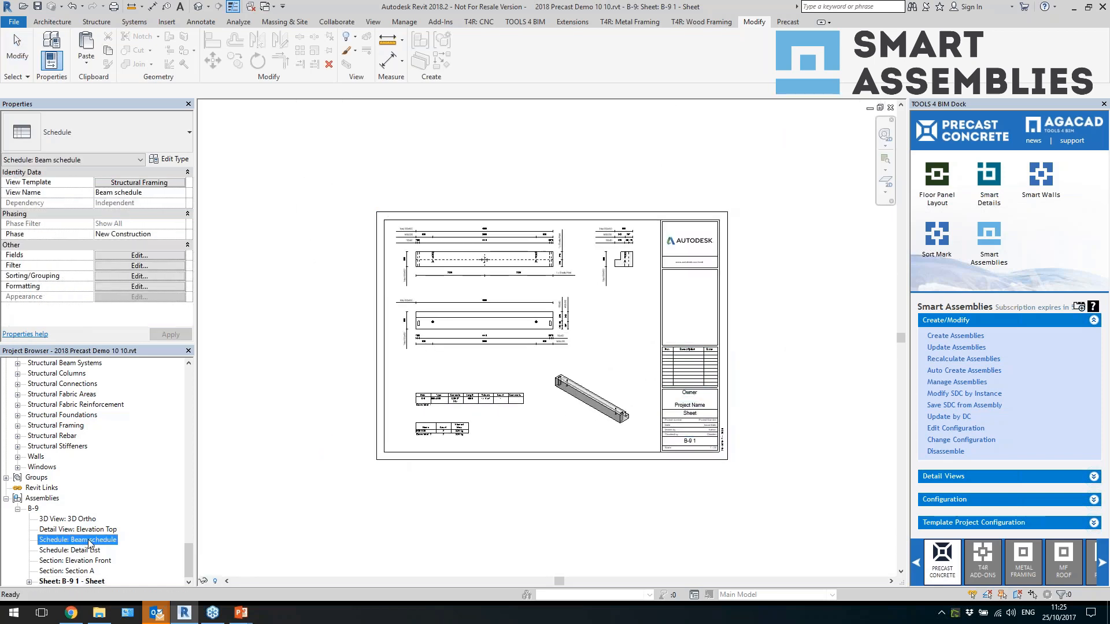
{"action": "left_click", "coordinate": [198, 6]}
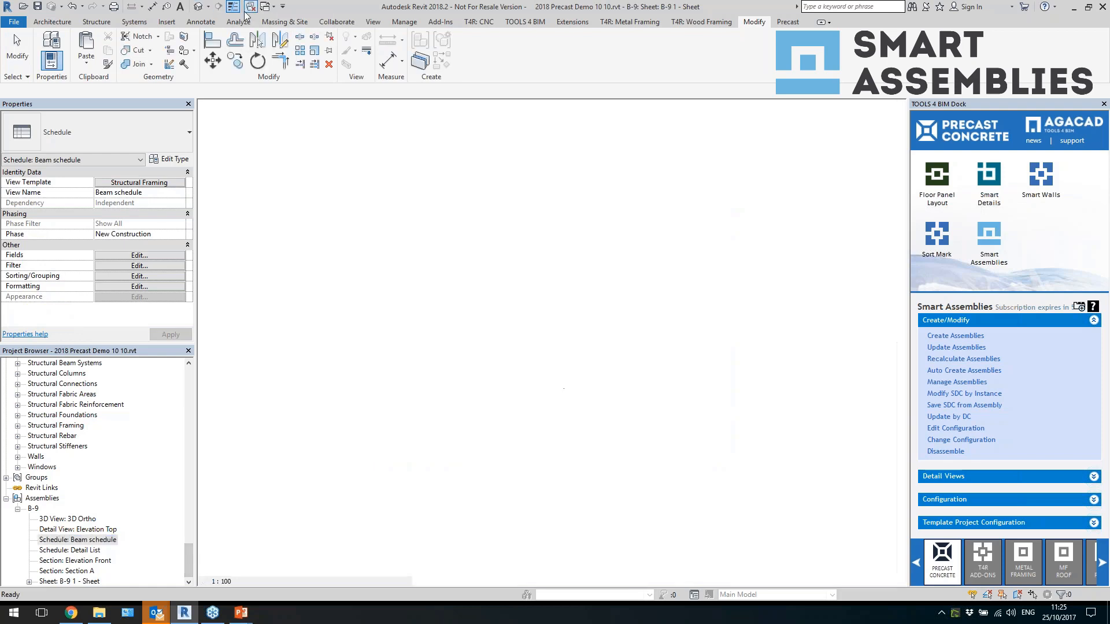
{"action": "scroll", "coordinate": [459, 379], "scroll_direction": "down", "scroll_amount": 2}
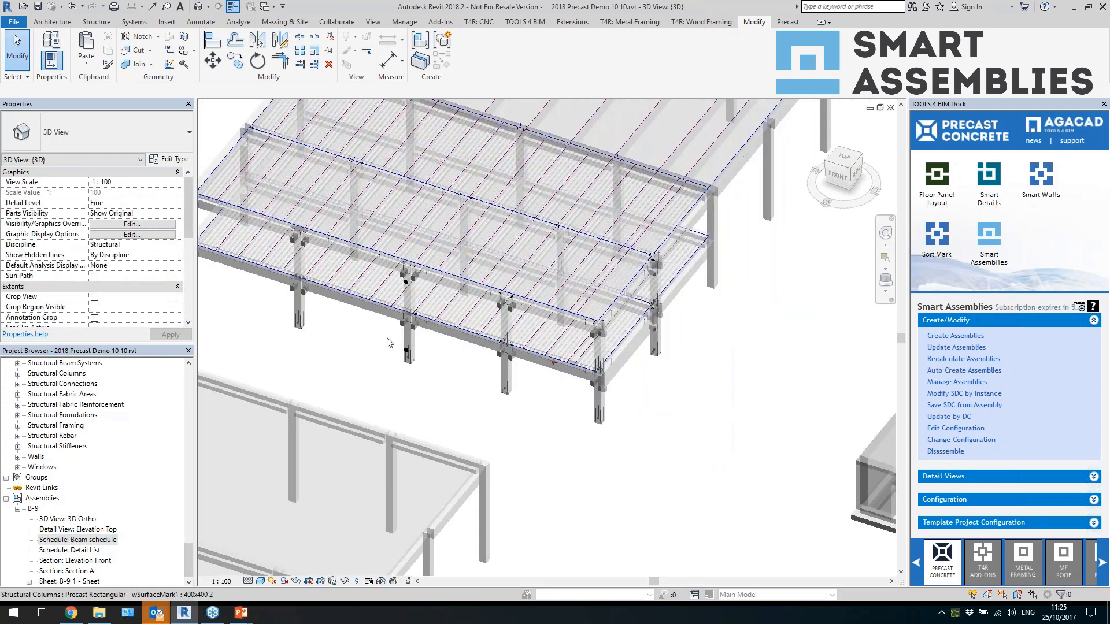
{"action": "scroll", "coordinate": [393, 341], "scroll_direction": "up", "scroll_amount": 2}
{"action": "left_click", "coordinate": [595, 399]}
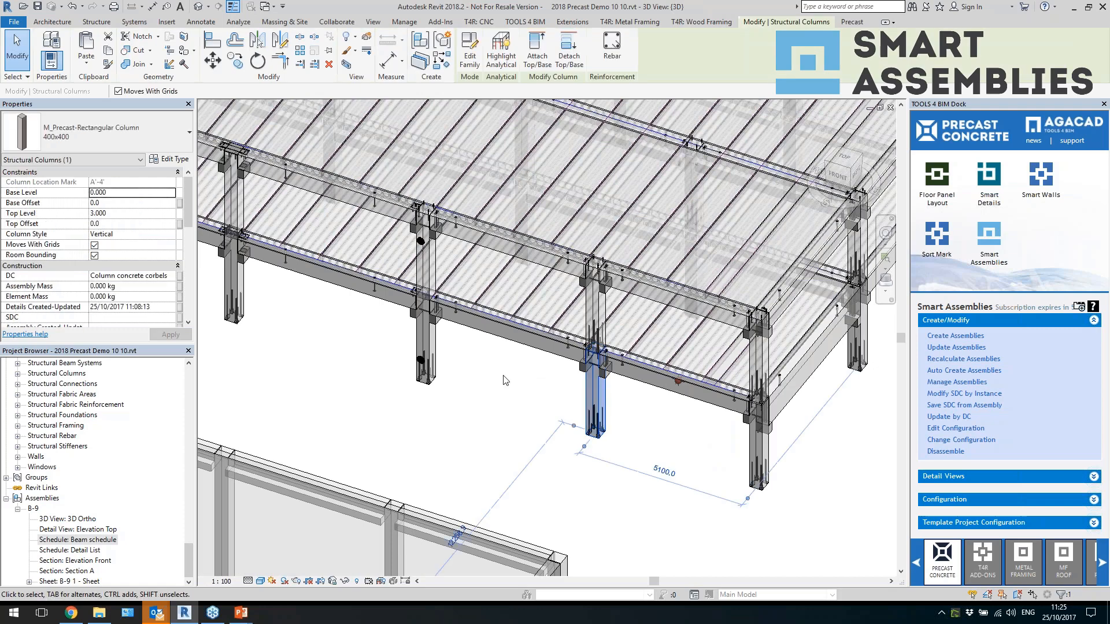
{"action": "left_click", "coordinate": [428, 353], "text": "ctrl"}
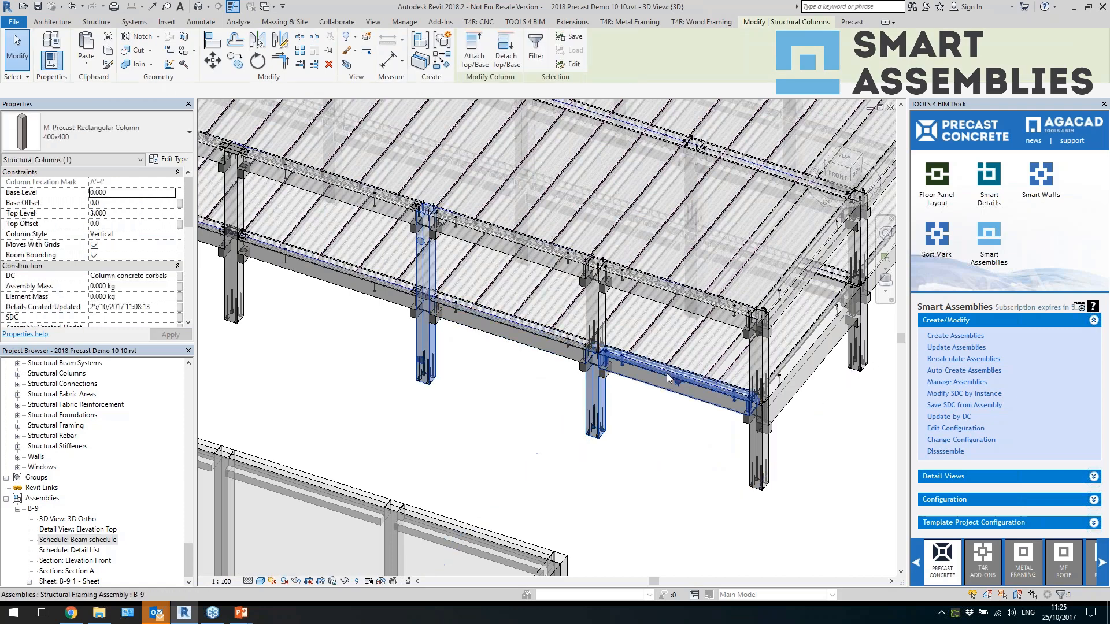
{"action": "middle_click_drag", "start_coordinate": [431, 354], "coordinate": [508, 370], "text": "shift"}
{"action": "scroll", "coordinate": [509, 371], "scroll_direction": "up", "scroll_amount": 2}
{"action": "scroll", "coordinate": [432, 300], "scroll_direction": "up", "scroll_amount": 1}
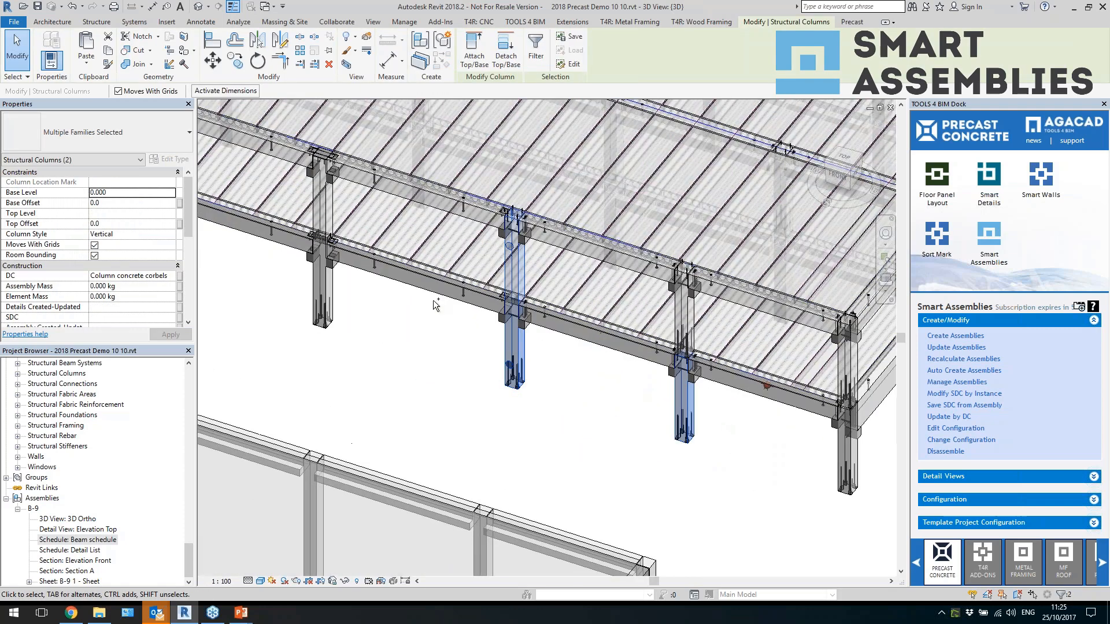
{"action": "left_click", "coordinate": [435, 292], "text": "ctrl"}
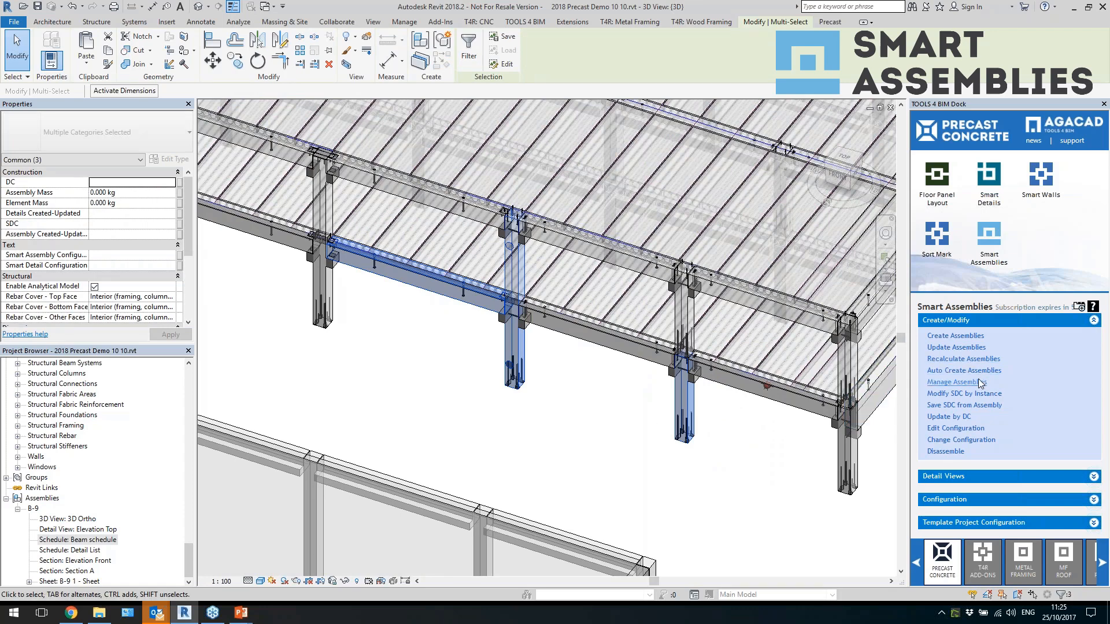
Create assemblies for the selected columns and beam, and check the properties of the single-storey column's assembly
{"action": "left_click", "coordinate": [622, 452]}
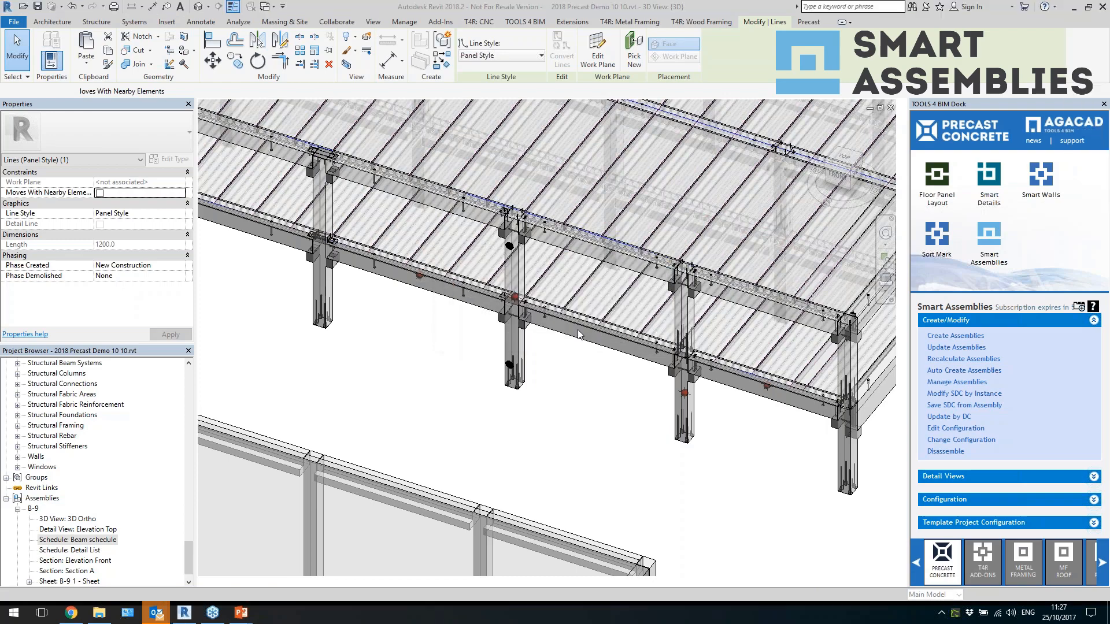
{"action": "left_click", "coordinate": [714, 454]}
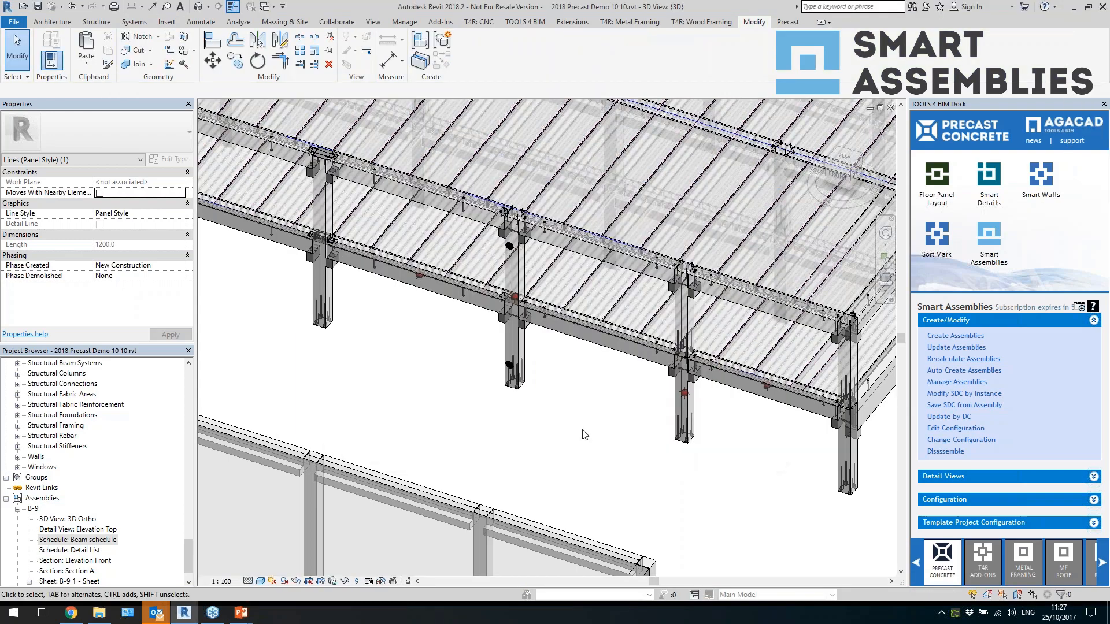
{"action": "left_click", "coordinate": [688, 410]}
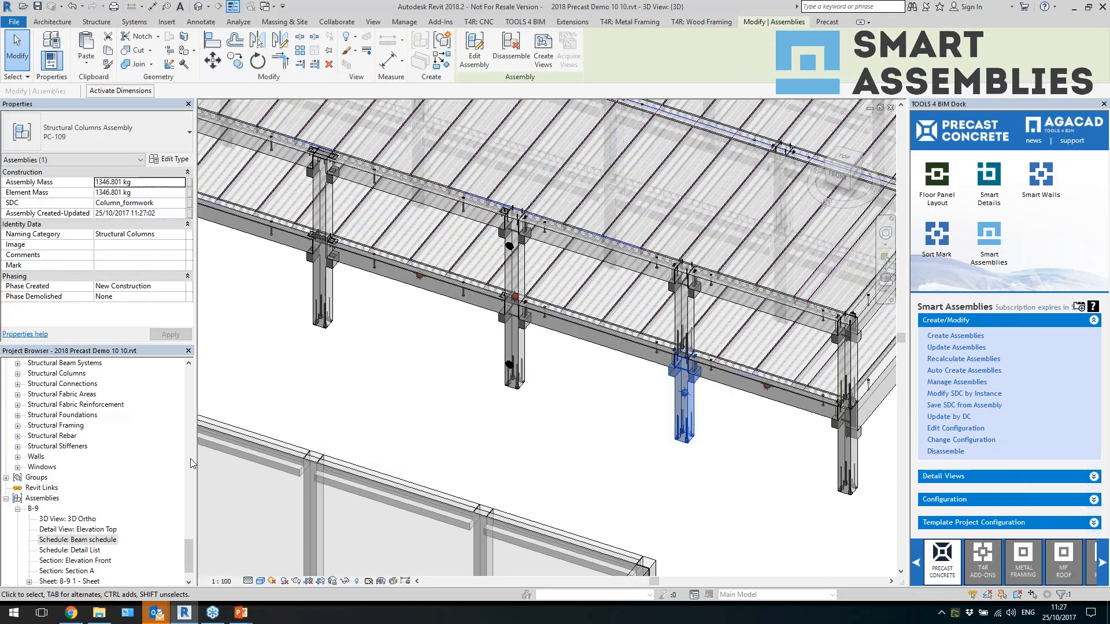
Find the new assemblies in the project and open the sheet of column assembly PC-106
{"action": "left_click_drag", "start_coordinate": [189, 561], "coordinate": [189, 565]}
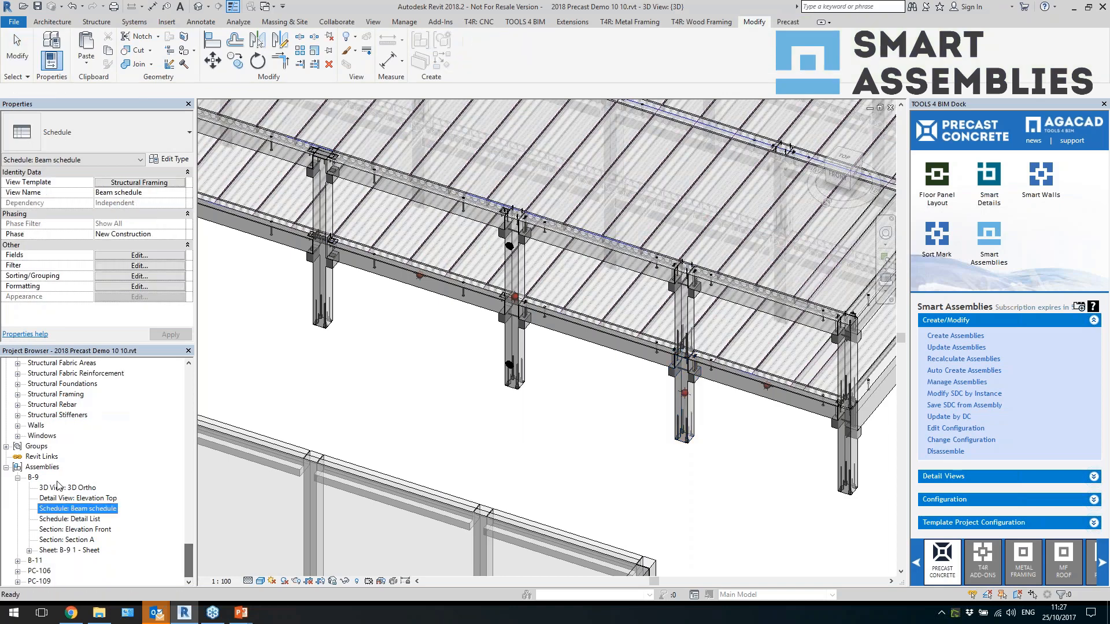
{"action": "double_click", "coordinate": [45, 573]}
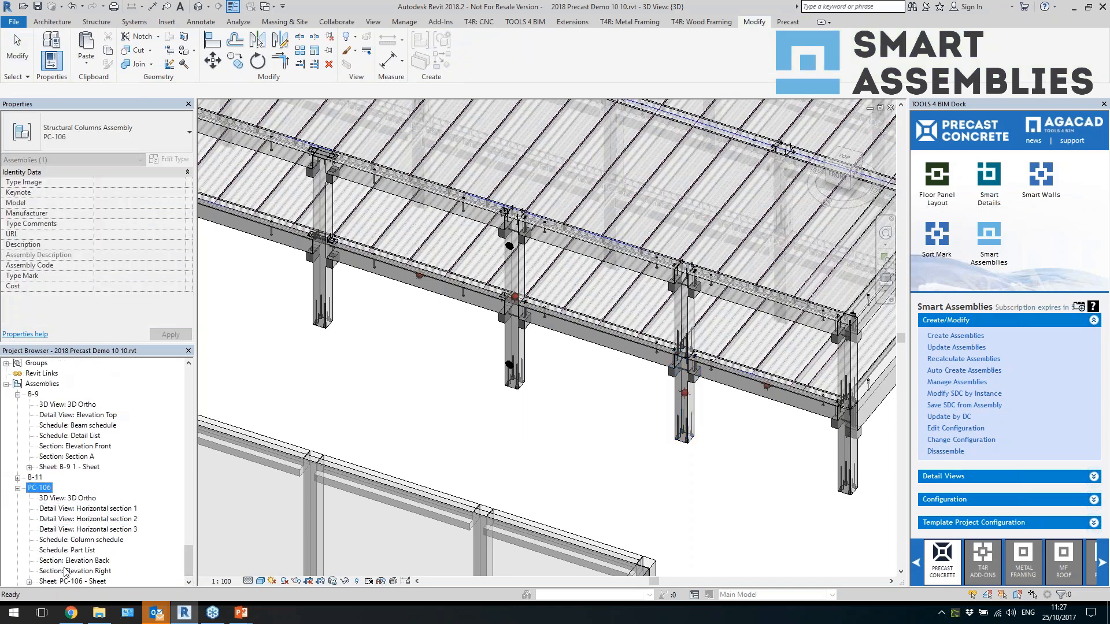
{"action": "left_click", "coordinate": [65, 581]}
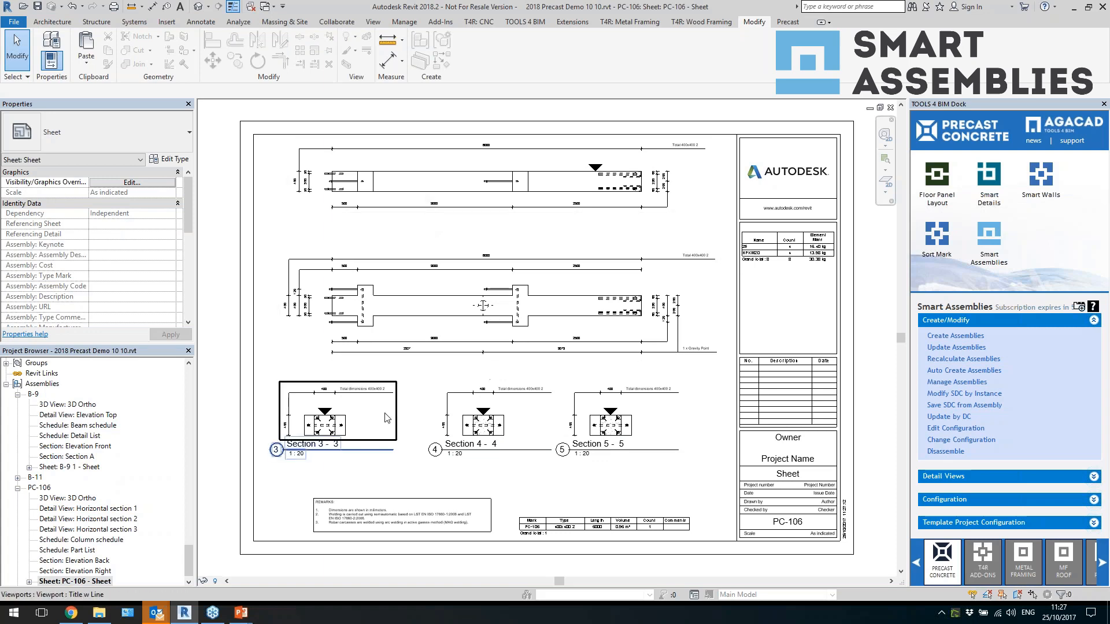
Examine the PC-106 sheet's column elevations, horizontal sections, remarks note and column schedule
{"action": "scroll", "coordinate": [347, 422], "scroll_direction": "up", "scroll_amount": 1}
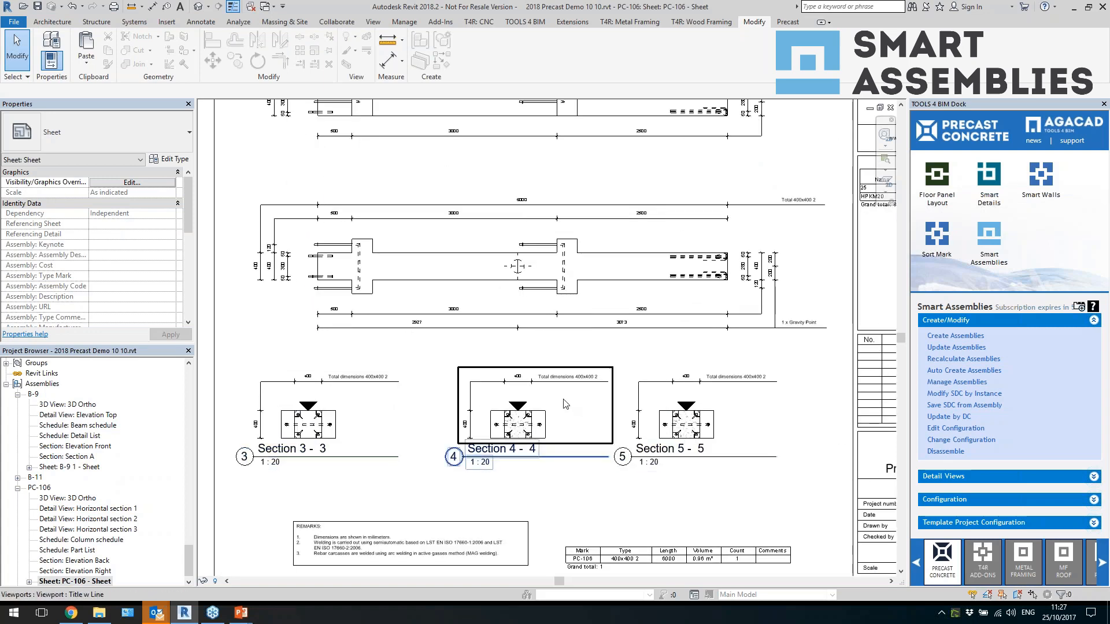
{"action": "scroll", "coordinate": [572, 405], "scroll_direction": "down", "scroll_amount": 1}
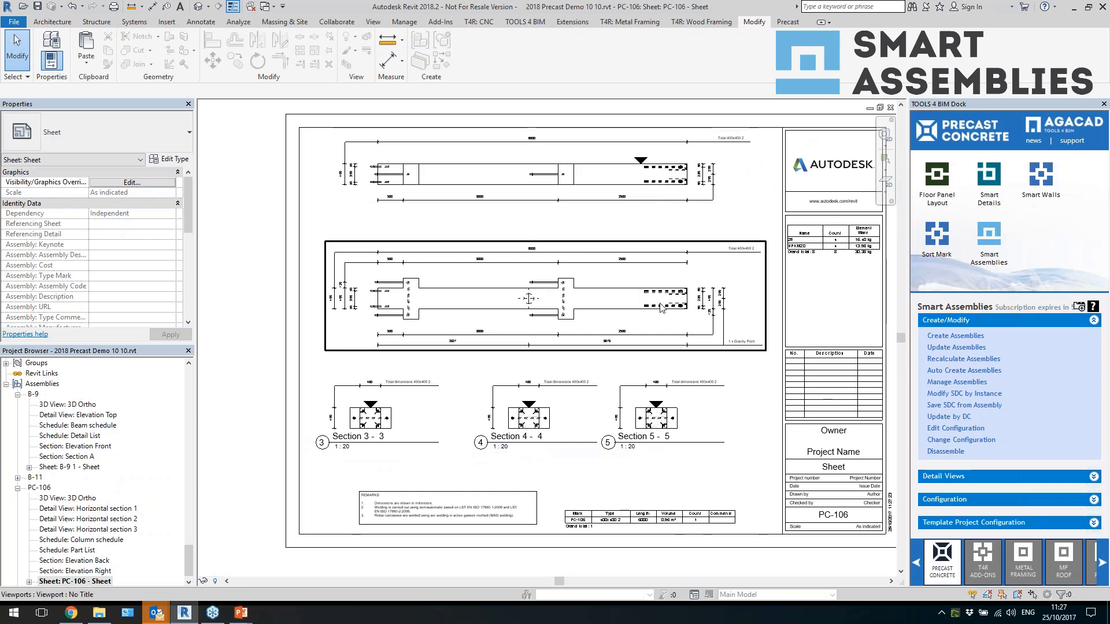
{"action": "scroll", "coordinate": [609, 307], "scroll_direction": "down", "scroll_amount": 1}
{"action": "scroll", "coordinate": [495, 507], "scroll_direction": "up", "scroll_amount": 3}
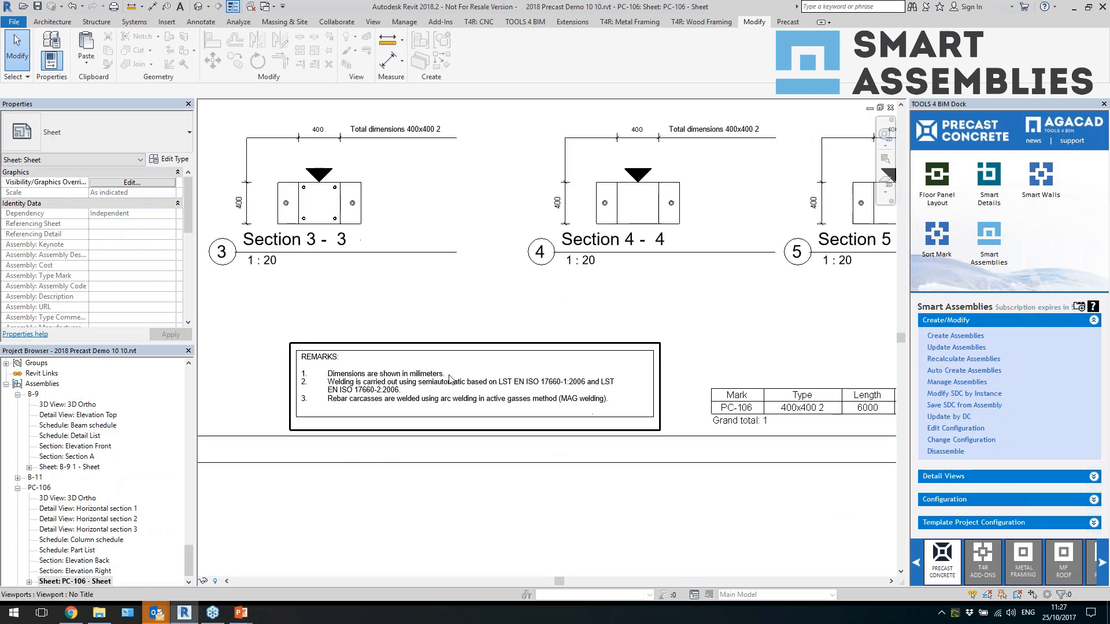
{"action": "left_click", "coordinate": [404, 380]}
{"action": "scroll", "coordinate": [490, 515], "scroll_direction": "down", "scroll_amount": 3}
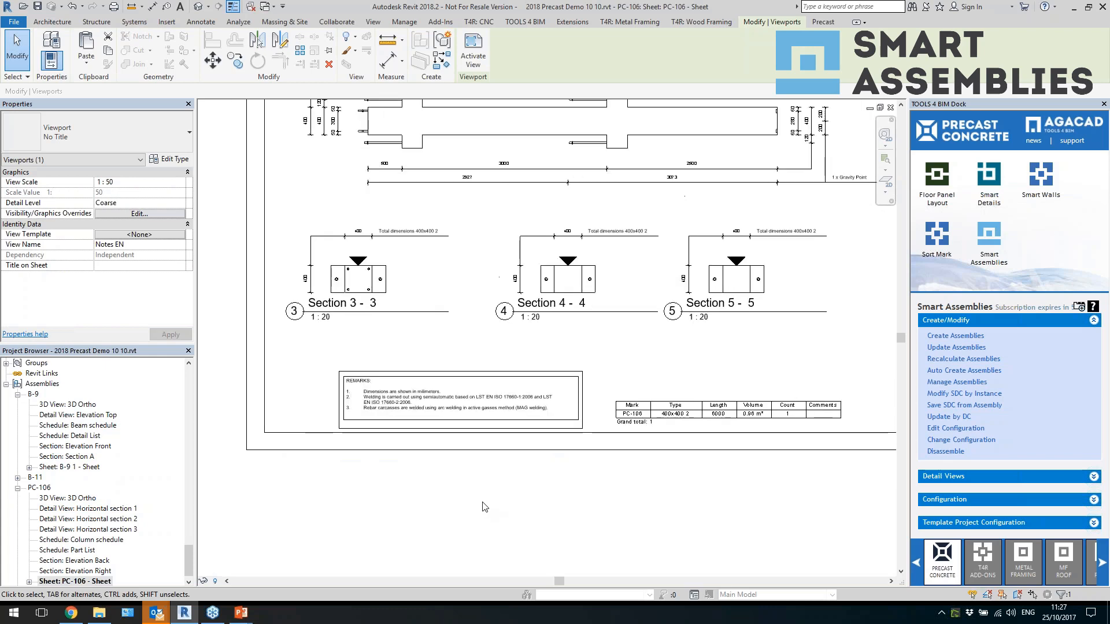
{"action": "key", "text": "Escape"}
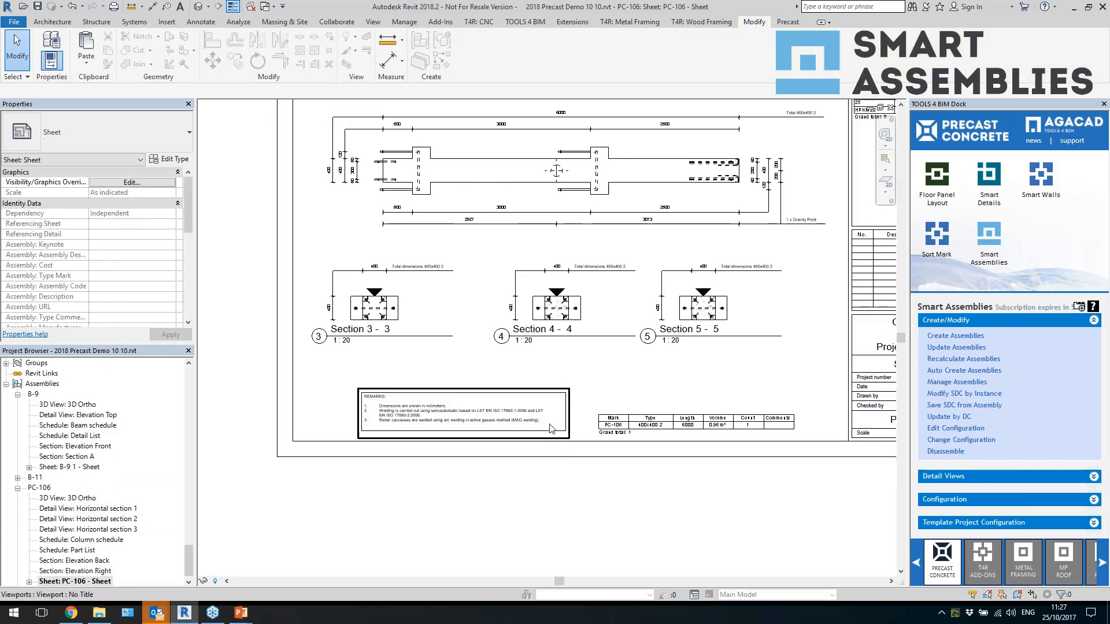
{"action": "left_click", "coordinate": [663, 426]}
{"action": "left_click", "coordinate": [589, 492]}
{"action": "scroll", "coordinate": [557, 500], "scroll_direction": "down", "scroll_amount": 1}
{"action": "scroll", "coordinate": [556, 500], "scroll_direction": "down", "scroll_amount": 1}
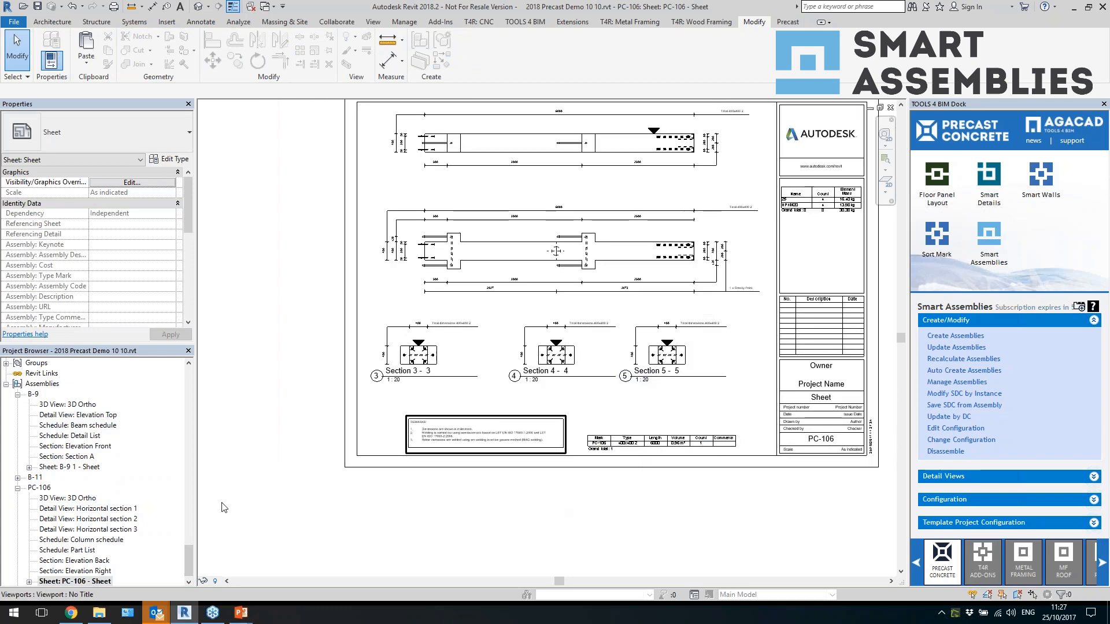
Open the sheets of beam assembly B-11 and column assembly PC-109 to review their layouts
{"action": "double_click", "coordinate": [40, 478]}
{"action": "double_click", "coordinate": [63, 552]}
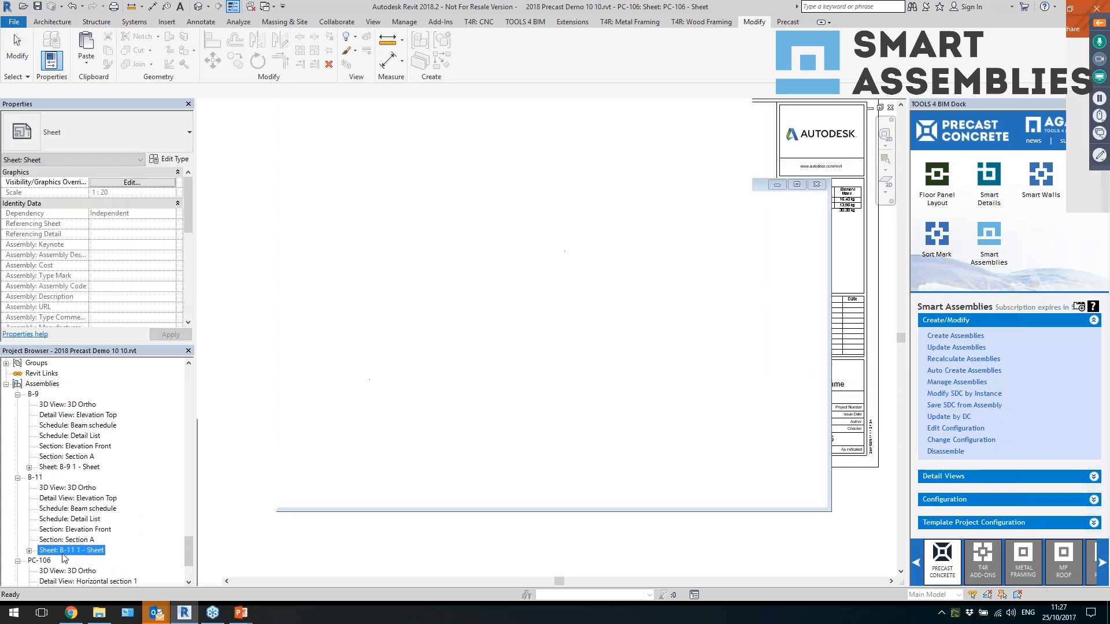
{"action": "scroll", "coordinate": [81, 497], "scroll_direction": "down", "scroll_amount": 3}
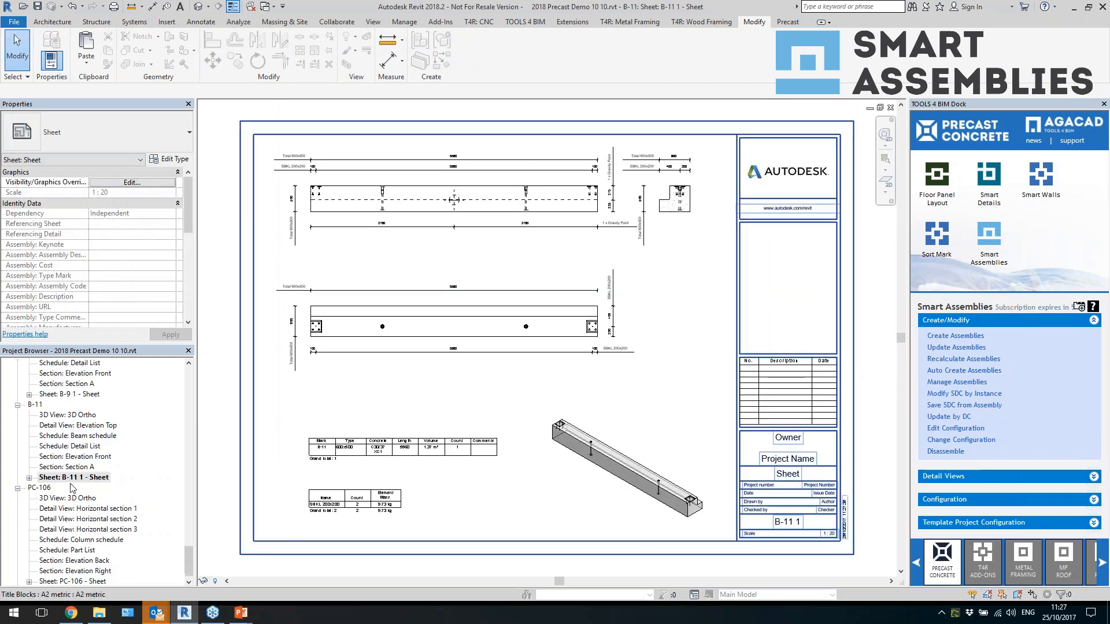
{"action": "double_click", "coordinate": [45, 582]}
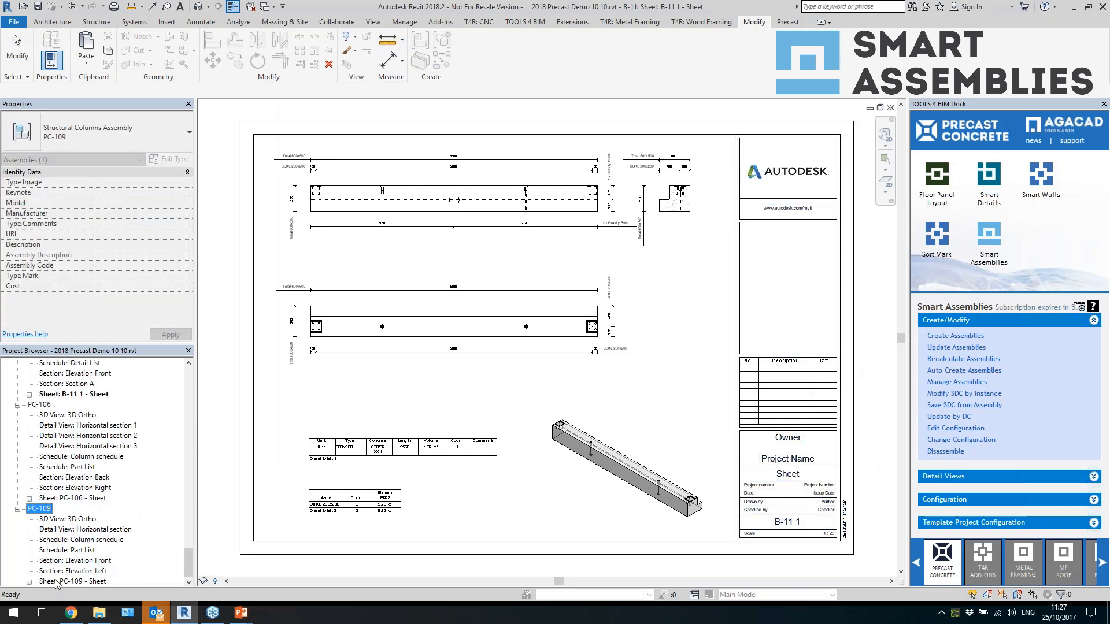
{"action": "double_click", "coordinate": [64, 582]}
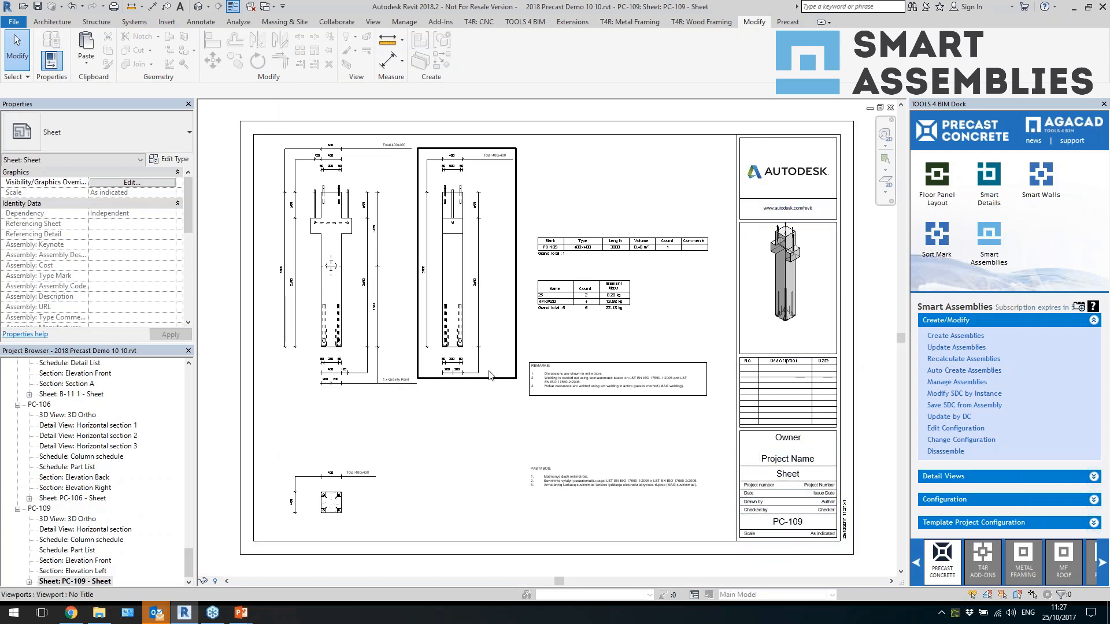
Close the hidden windows and switch to the 3D view of the SA template 2018 project
{"action": "left_click", "coordinate": [250, 7]}
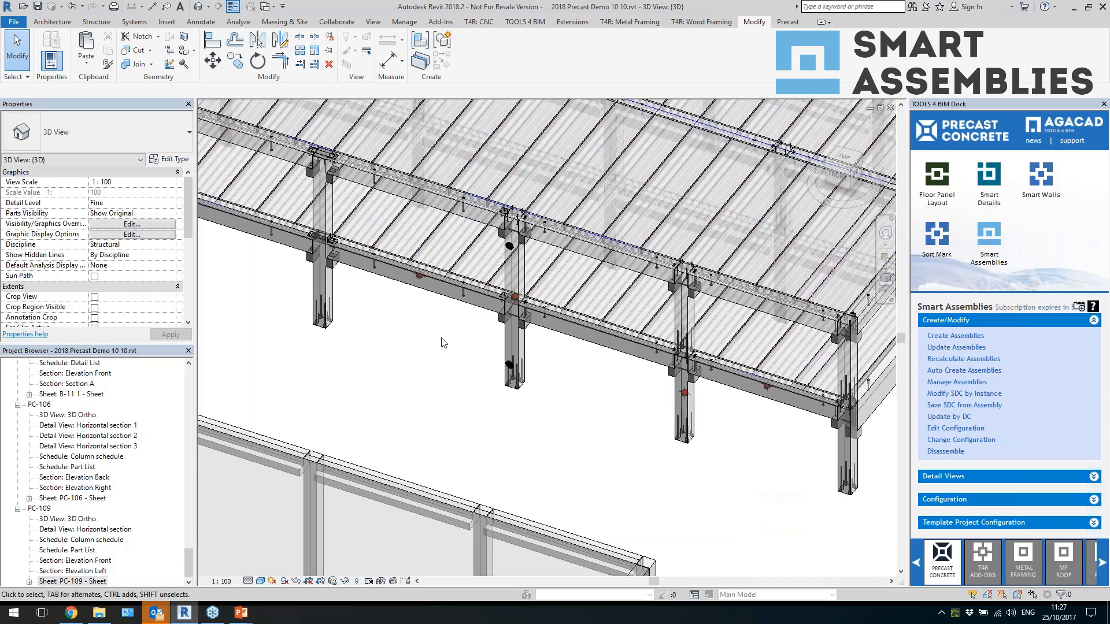
{"action": "scroll", "coordinate": [439, 341], "scroll_direction": "down", "scroll_amount": 2}
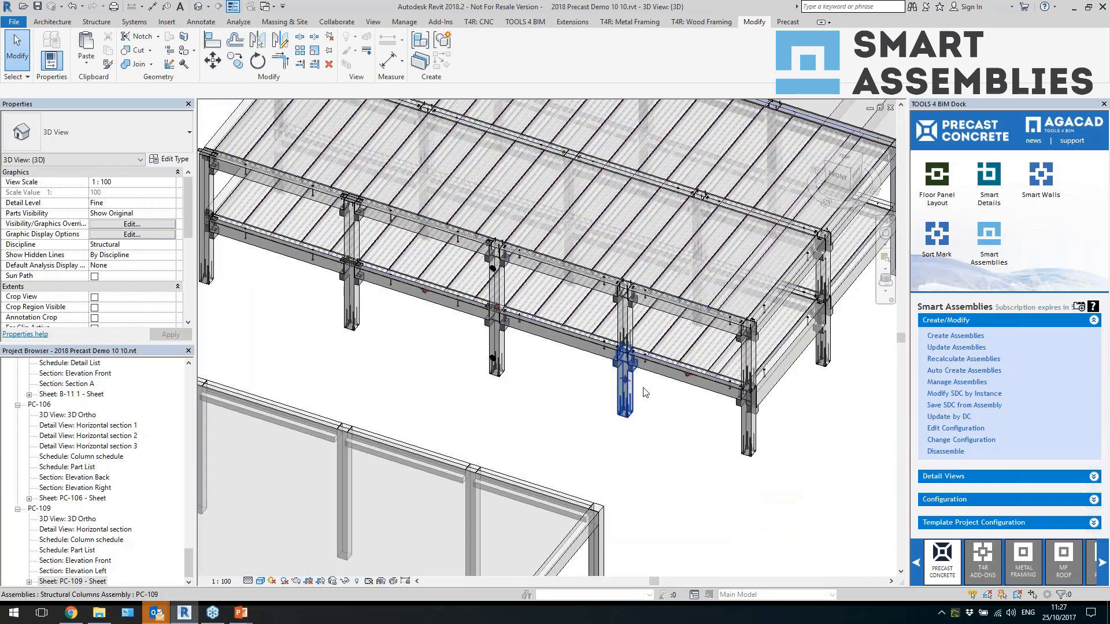
{"action": "key", "text": "ctrl+Tab"}
{"action": "scroll", "coordinate": [415, 357], "scroll_direction": "down", "scroll_amount": 3}
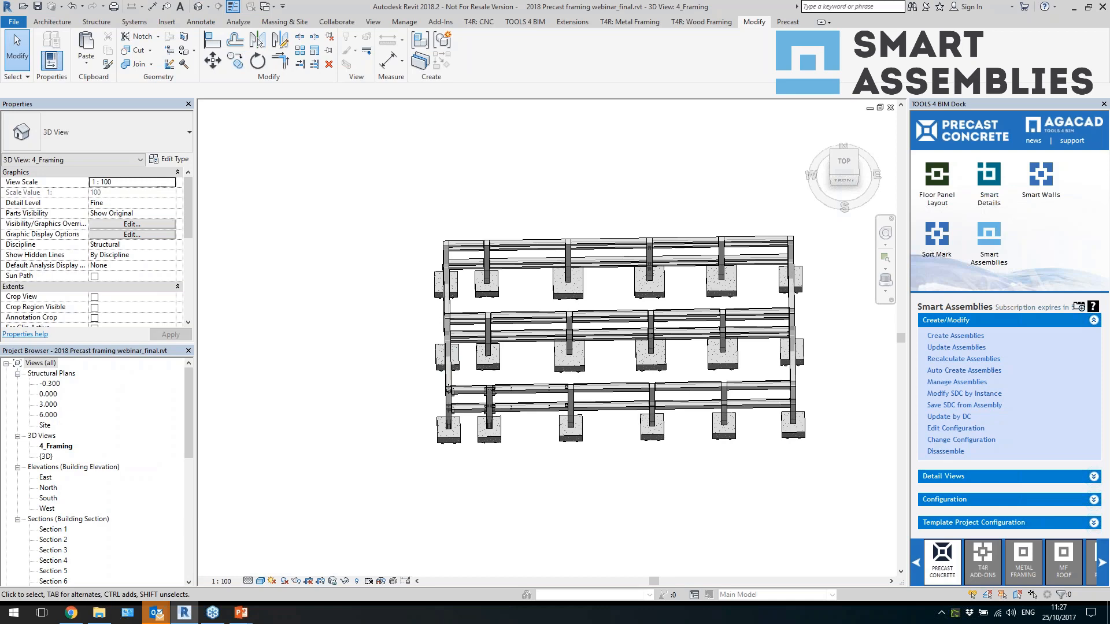
{"action": "key", "text": "ctrl+Tab"}
{"action": "scroll", "coordinate": [394, 337], "scroll_direction": "up", "scroll_amount": 3}
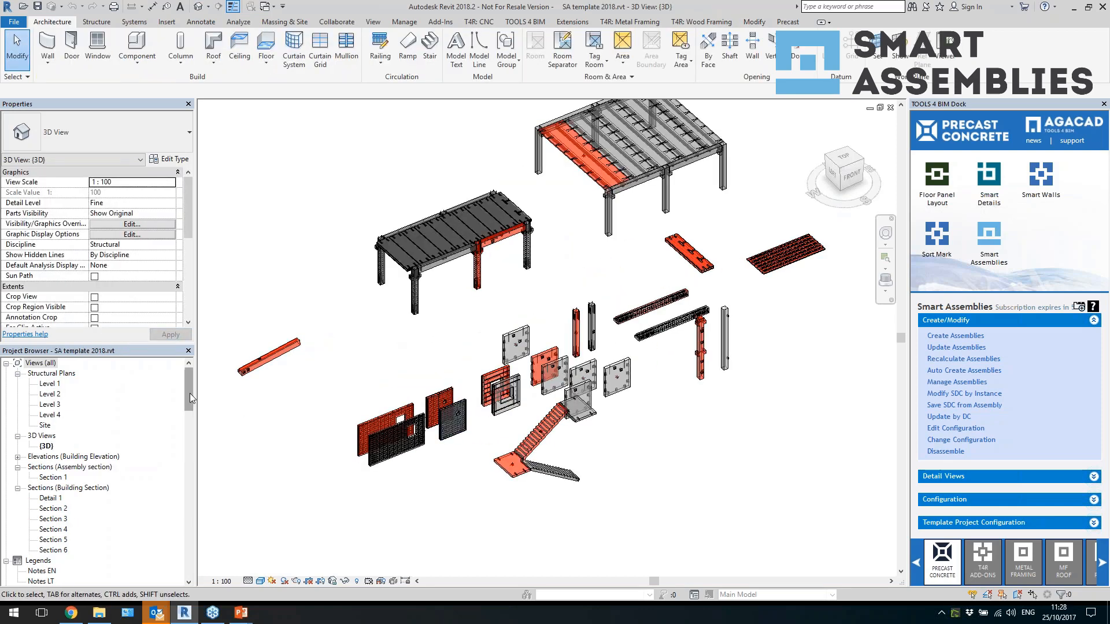
Open the template project's sample sheets for the SW - 10 and TT-1 assemblies
{"action": "left_click_drag", "start_coordinate": [190, 393], "coordinate": [190, 555]}
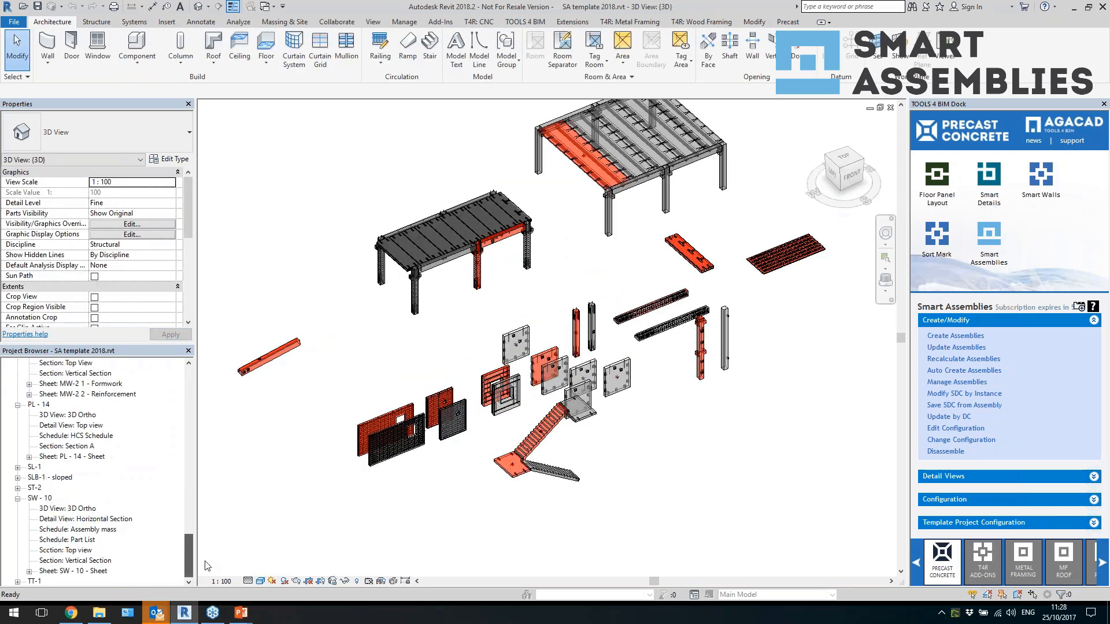
{"action": "double_click", "coordinate": [75, 570]}
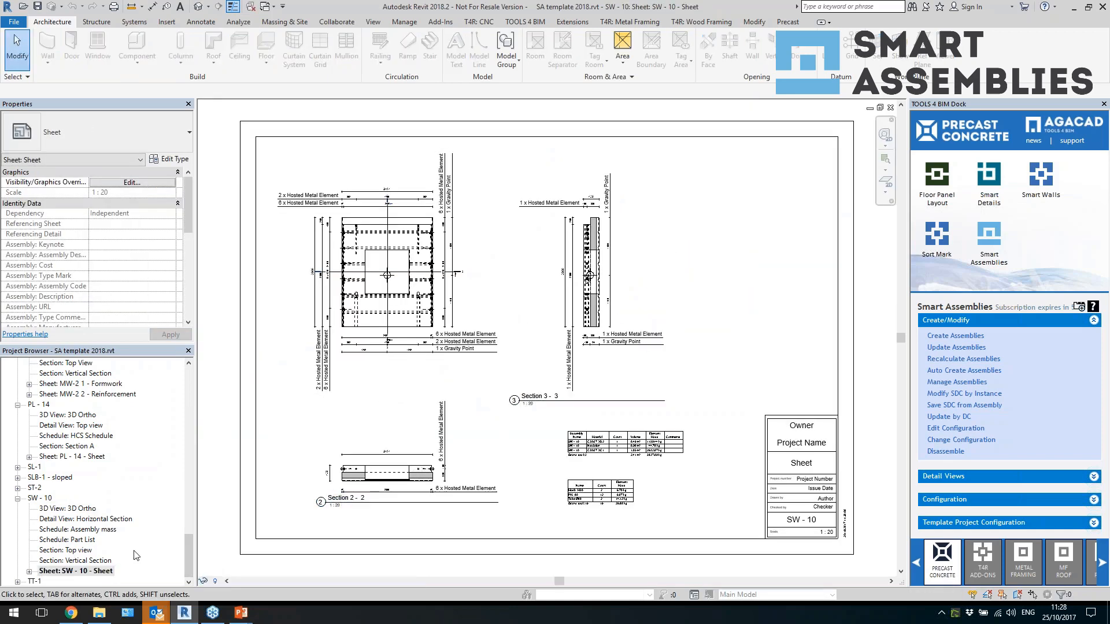
{"action": "double_click", "coordinate": [37, 582]}
{"action": "double_click", "coordinate": [47, 582]}
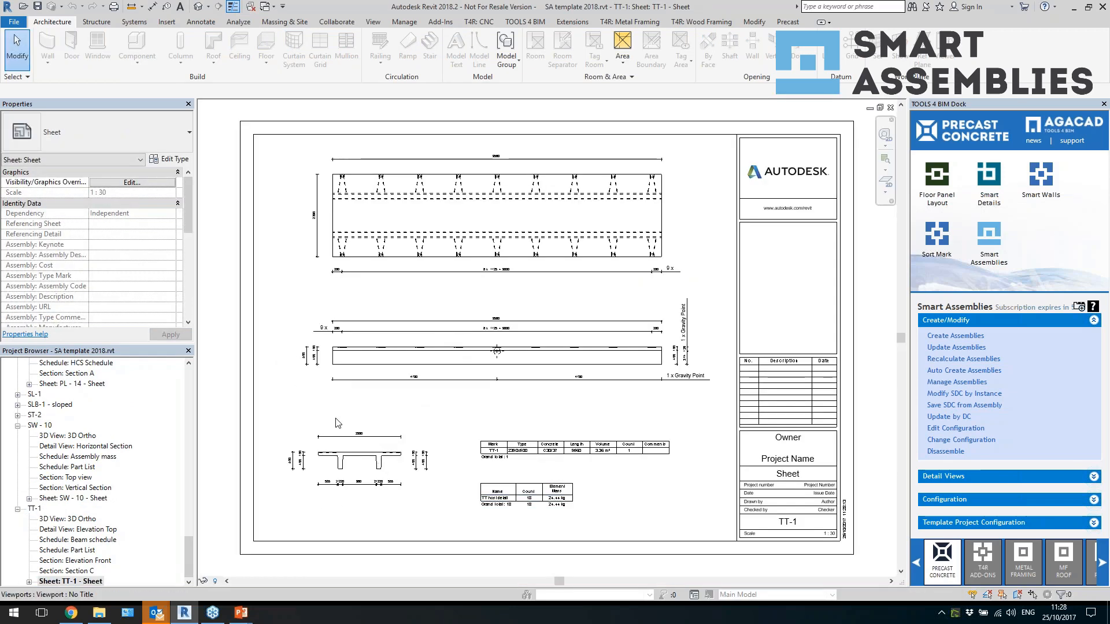
Open the Formwork and Reinforcement sheets of the MW-1 - reinforced wall assembly
{"action": "left_click", "coordinate": [50, 405]}
{"action": "scroll", "coordinate": [81, 440], "scroll_direction": "up", "scroll_amount": 3}
{"action": "scroll", "coordinate": [81, 440], "scroll_direction": "up", "scroll_amount": 4}
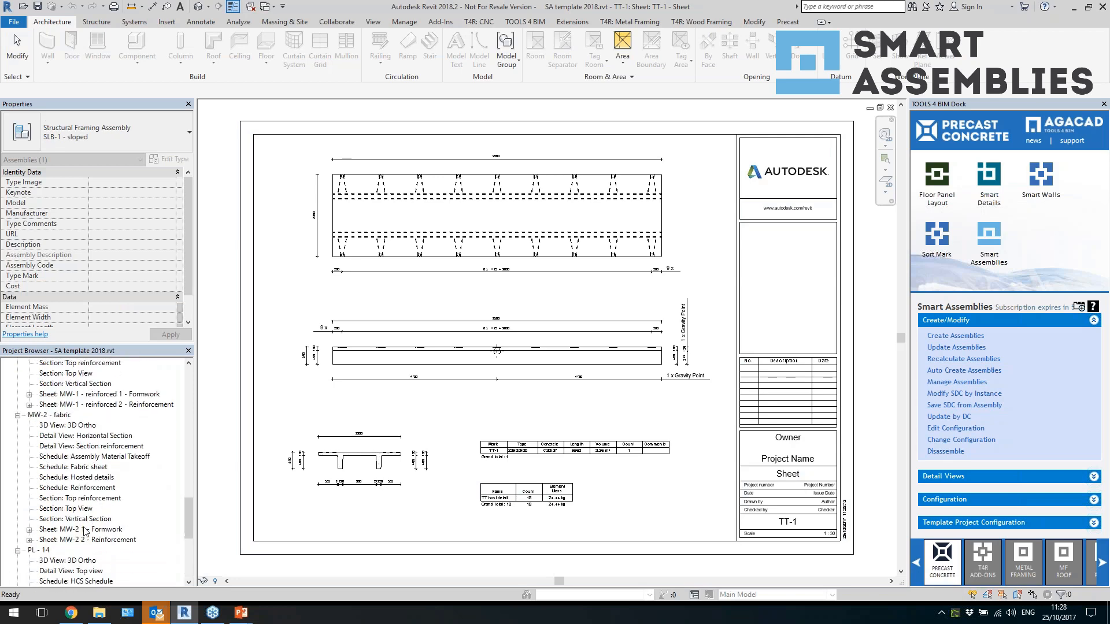
{"action": "scroll", "coordinate": [87, 523], "scroll_direction": "up", "scroll_amount": 3}
{"action": "double_click", "coordinate": [103, 477]}
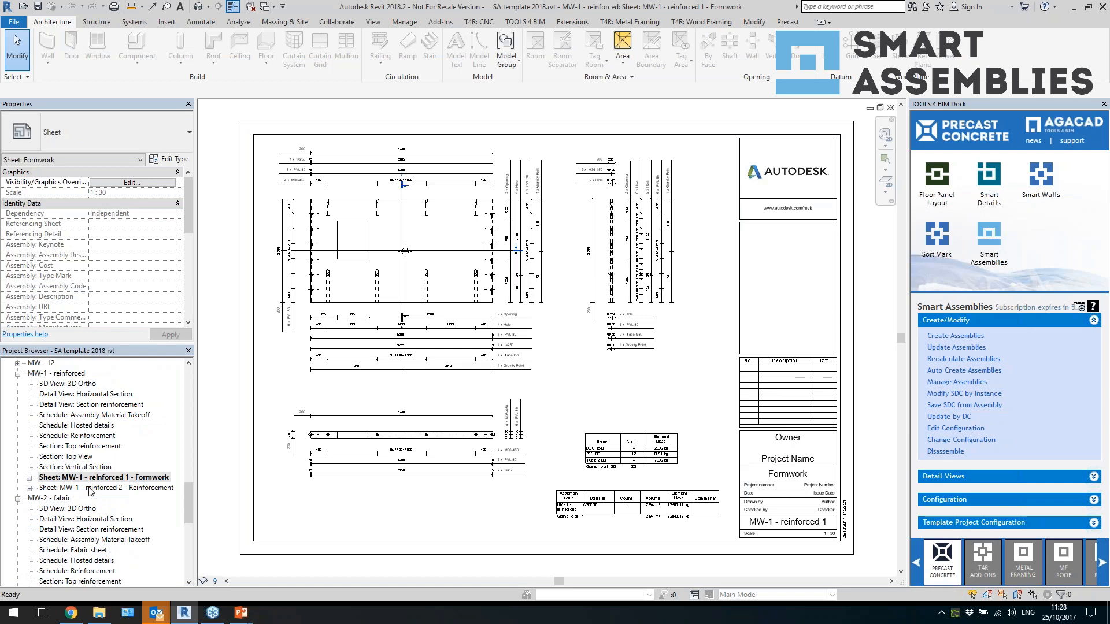
{"action": "double_click", "coordinate": [89, 489]}
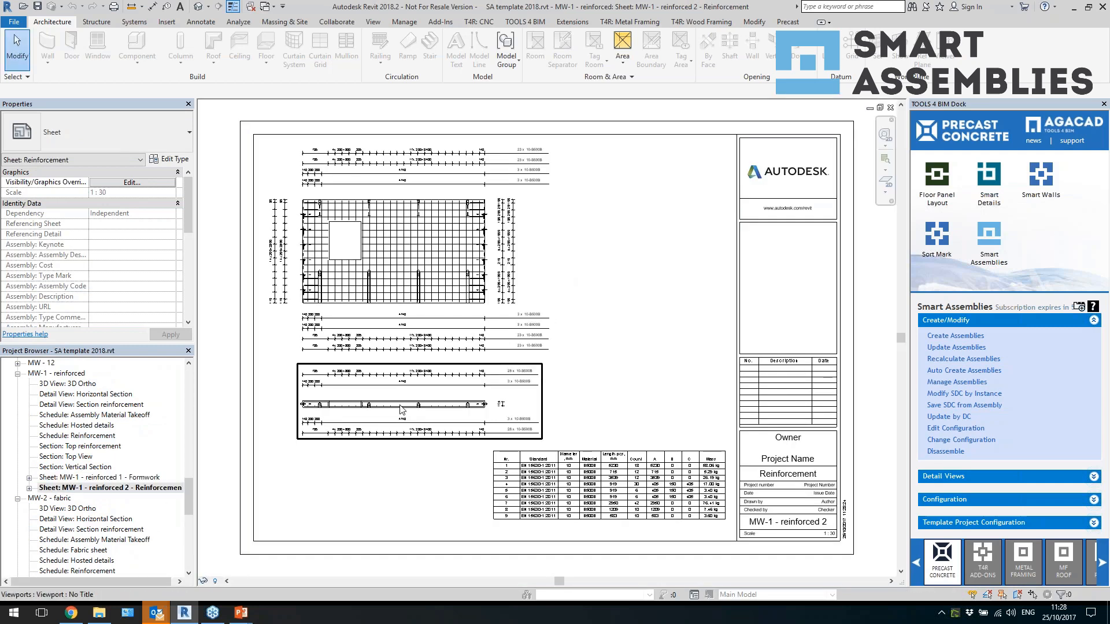
Reopen the MW-1 - reinforced Formwork sheet and examine the wall elevation's dimension lines for openings, holes and embedded parts
{"action": "double_click", "coordinate": [117, 478]}
{"action": "scroll", "coordinate": [286, 262], "scroll_direction": "up", "scroll_amount": 4}
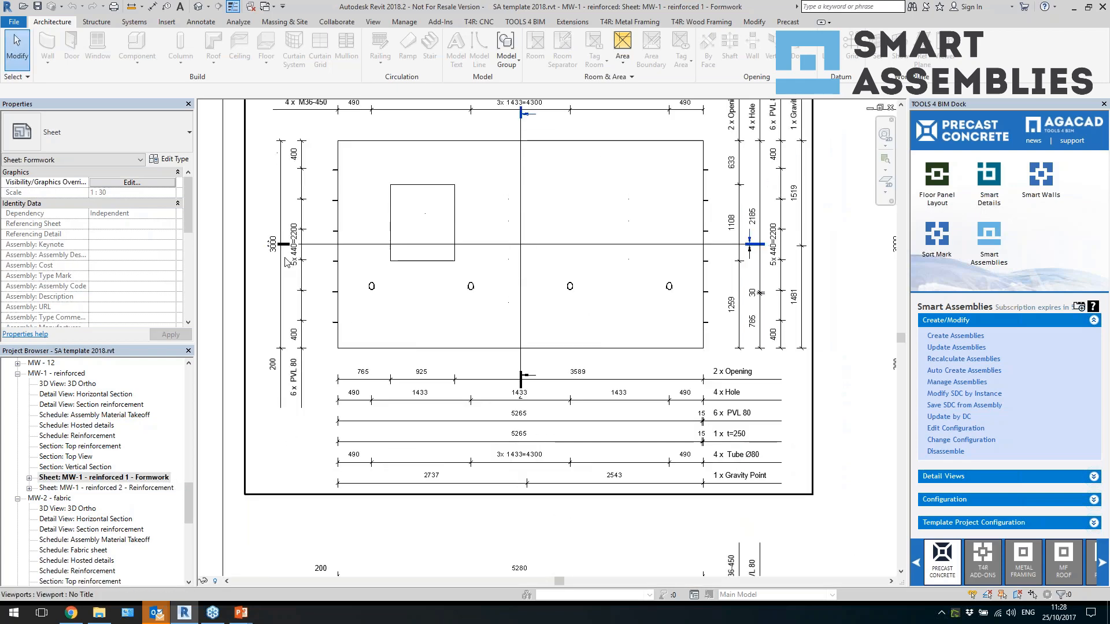
{"action": "scroll", "coordinate": [452, 290], "scroll_direction": "down", "scroll_amount": 3}
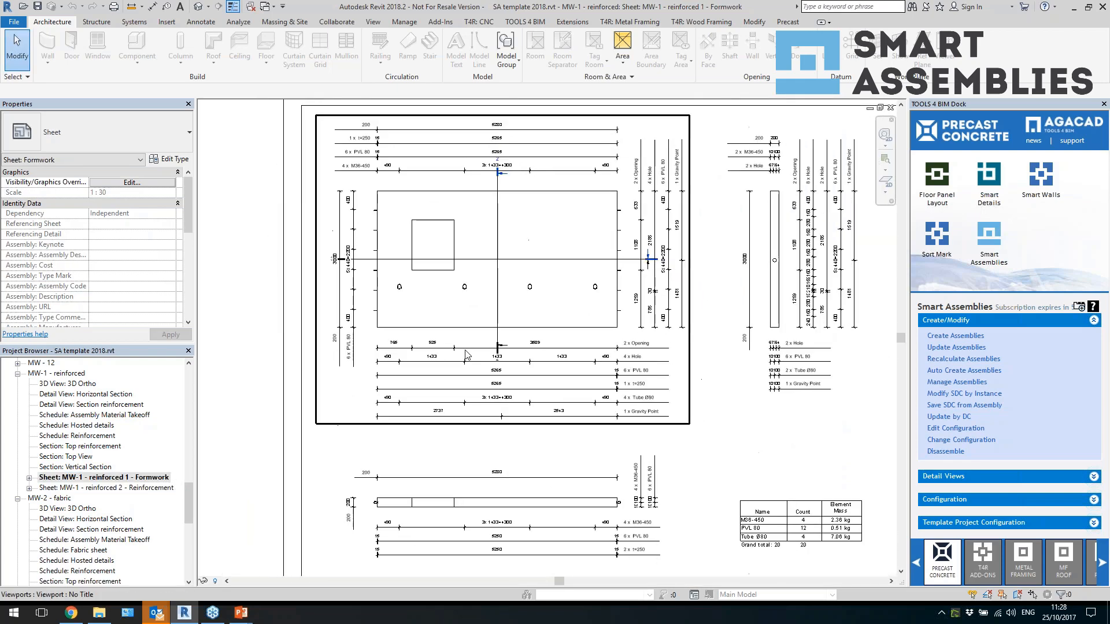
Return to the template project's 3D view and switch to the 3D view of the 2018 Precast Demo 10 10 project
{"action": "scroll", "coordinate": [435, 272], "scroll_direction": "down", "scroll_amount": 4}
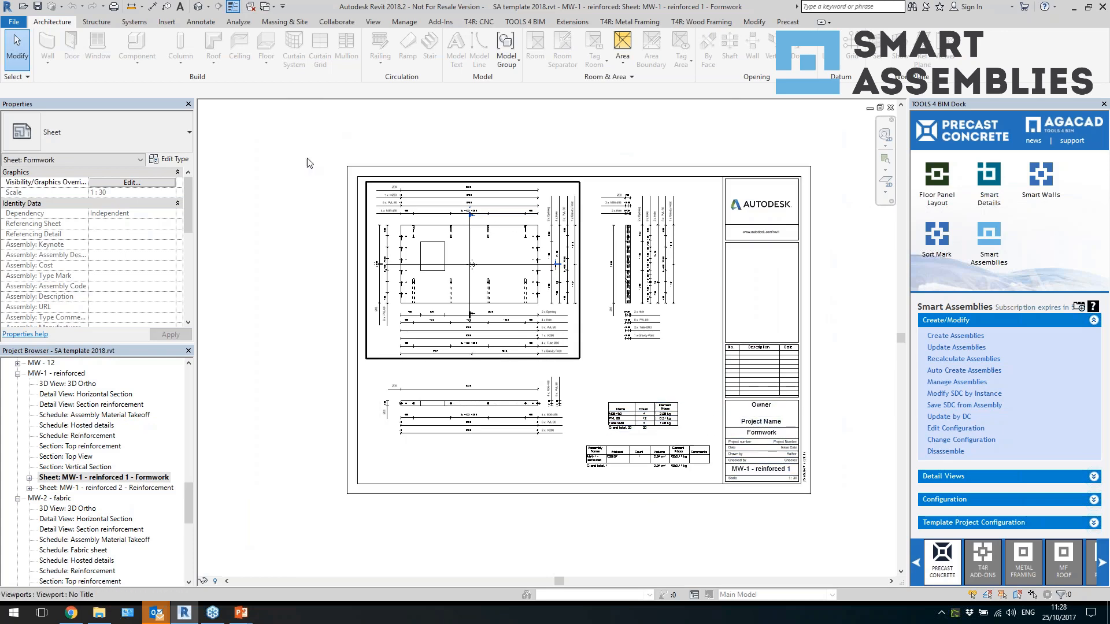
{"action": "left_click", "coordinate": [199, 7]}
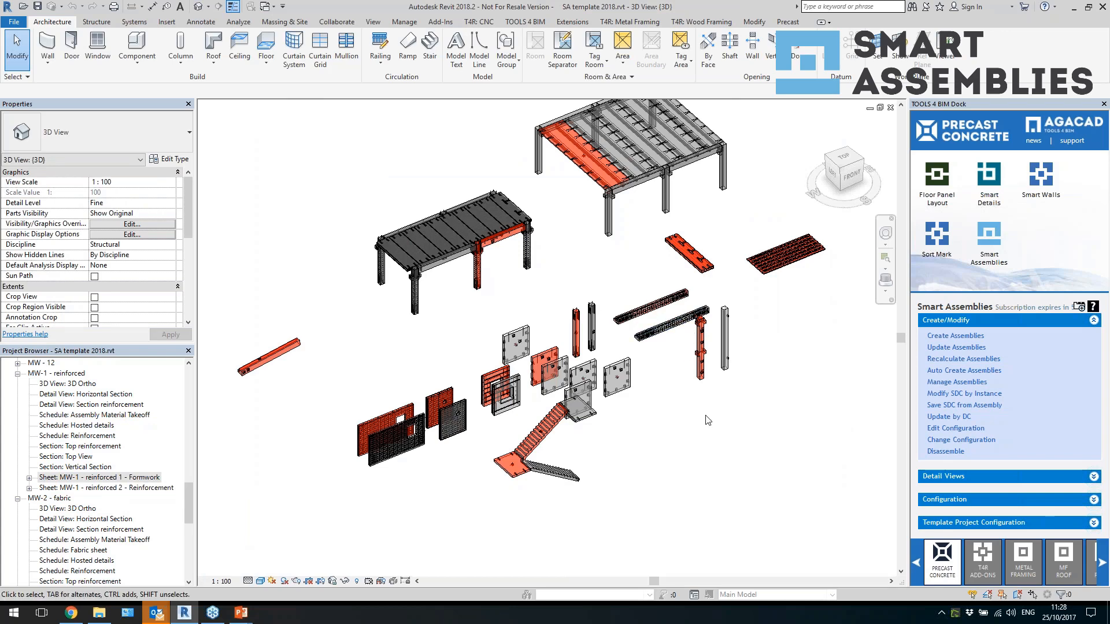
{"action": "key", "text": "ctrl+Tab"}
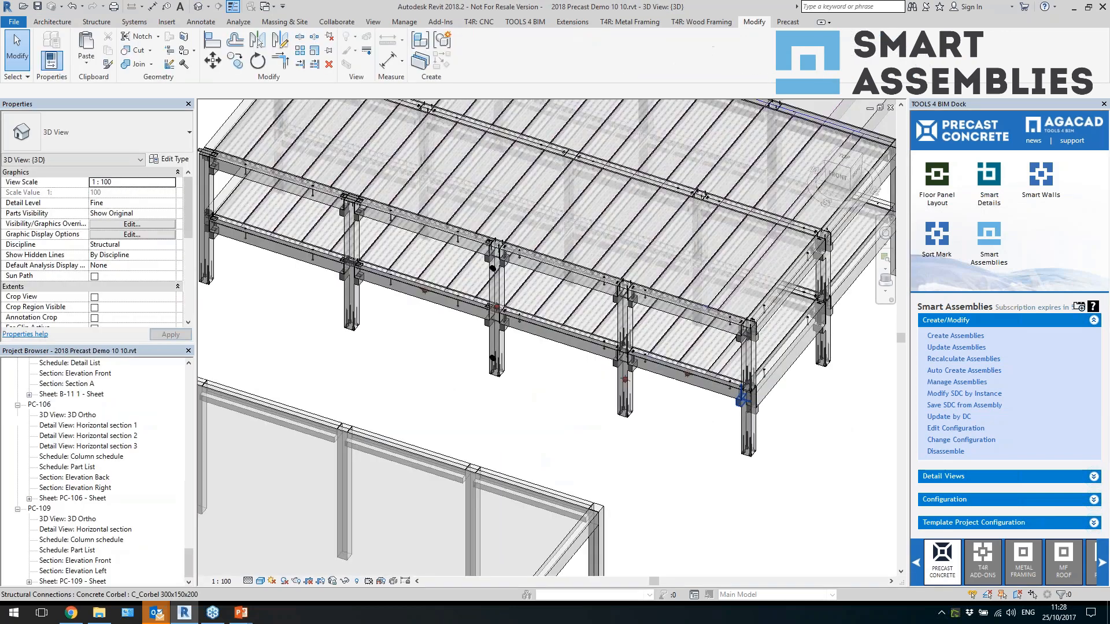
Examine the precast frame's columns, beams and floor slabs in 3D and switch to the PowerPoint slide show
{"action": "scroll", "coordinate": [716, 462], "scroll_direction": "down", "scroll_amount": 3}
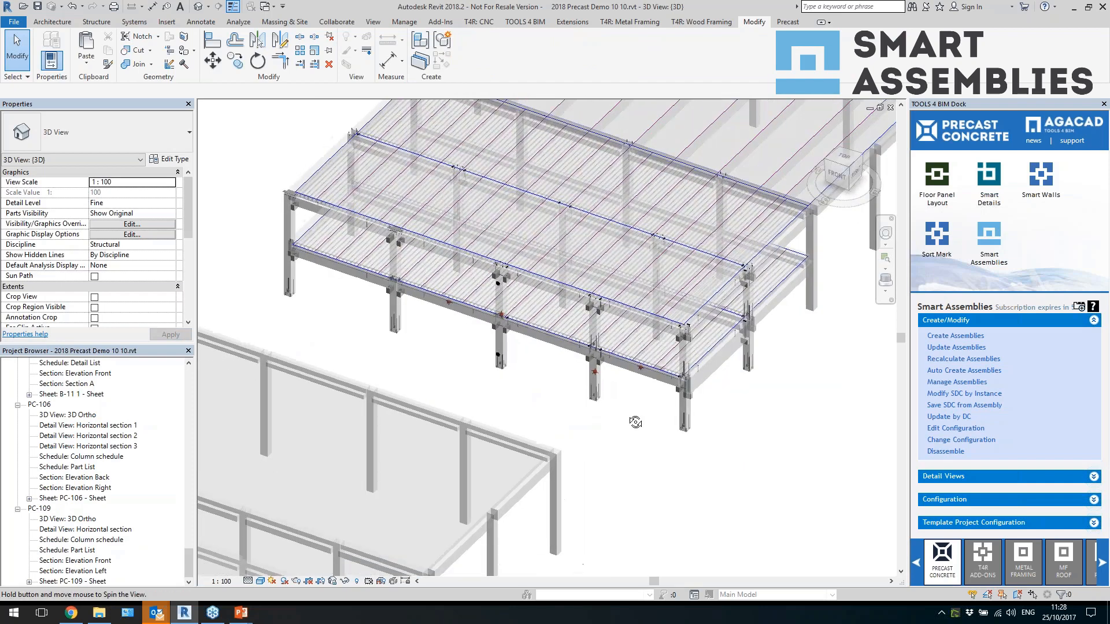
{"action": "scroll", "coordinate": [738, 403], "scroll_direction": "up", "scroll_amount": 1}
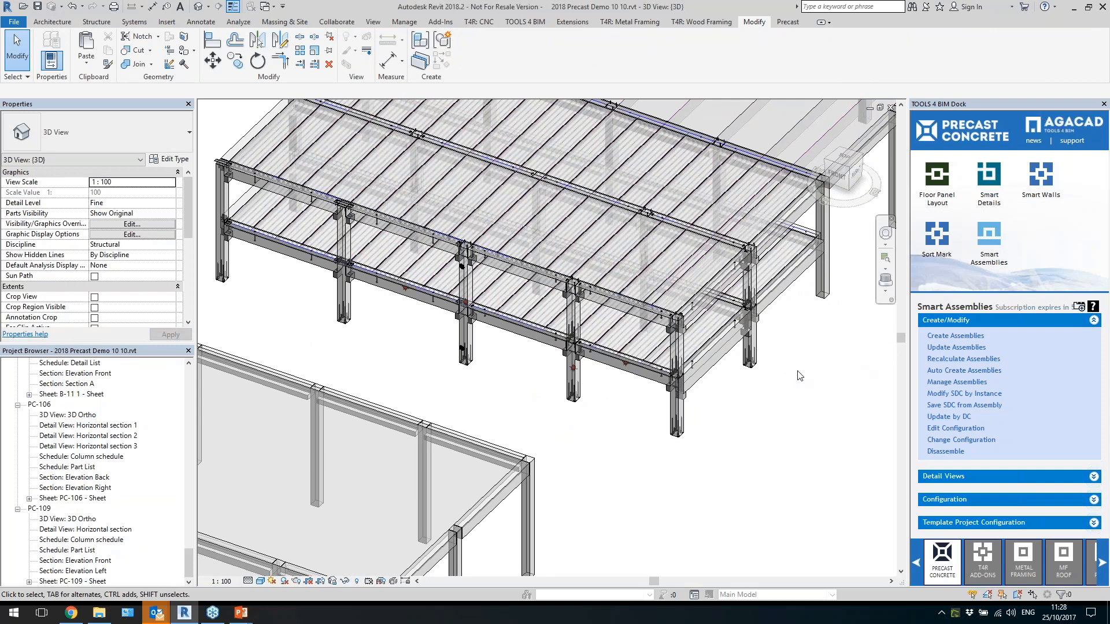
{"action": "scroll", "coordinate": [800, 375], "scroll_direction": "up", "scroll_amount": 2}
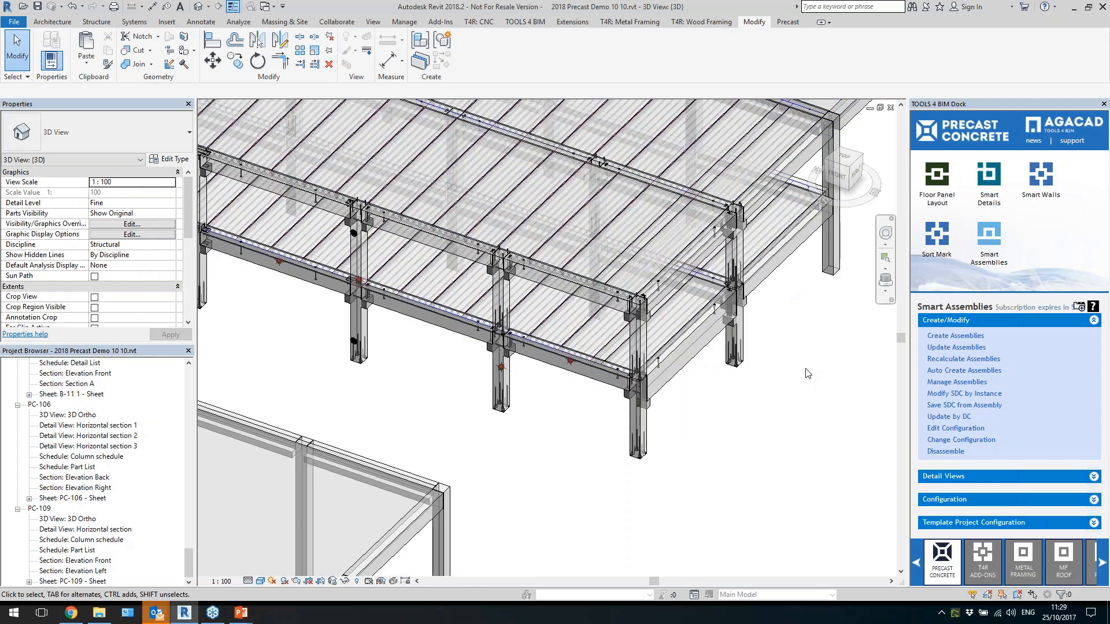
{"action": "scroll", "coordinate": [808, 373], "scroll_direction": "down", "scroll_amount": 3}
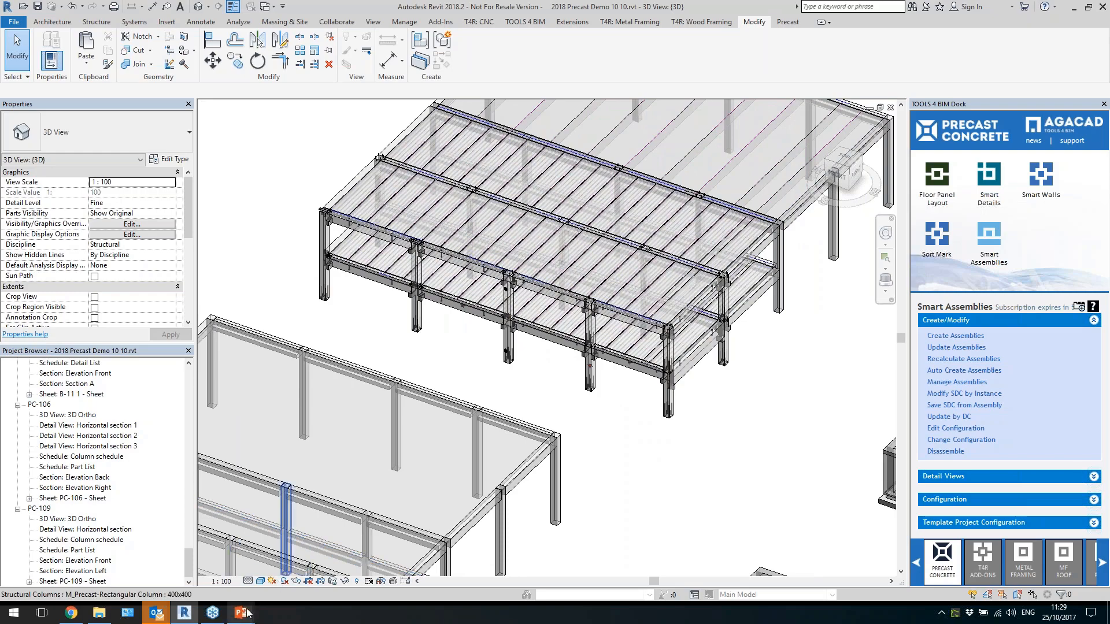
{"action": "mouse_move", "coordinate": [247, 617]}
{"action": "left_click", "coordinate": [282, 575]}
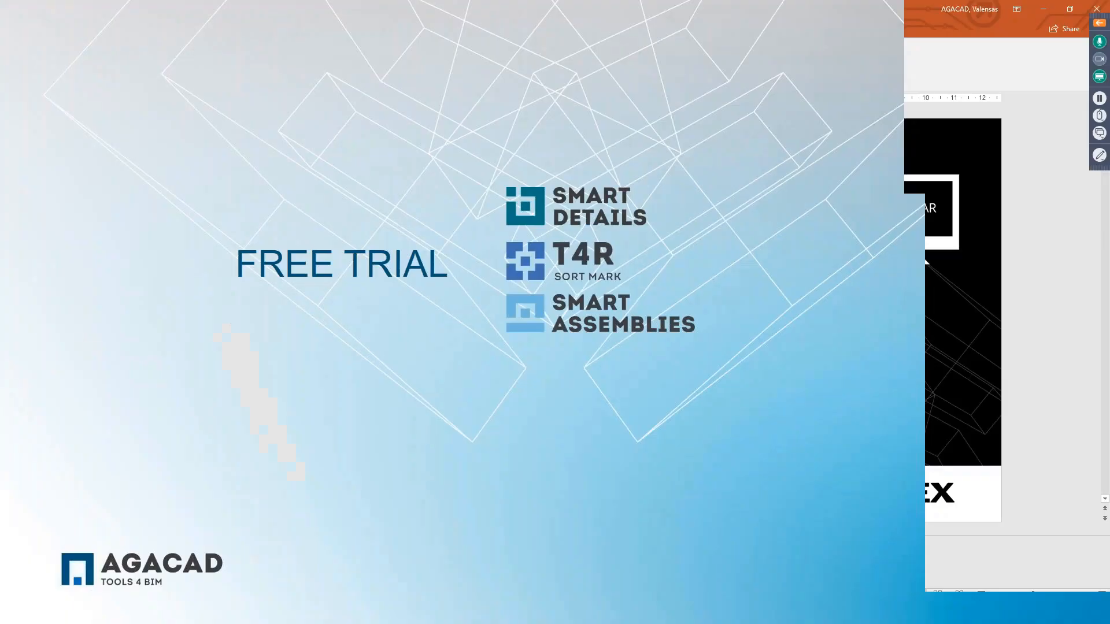